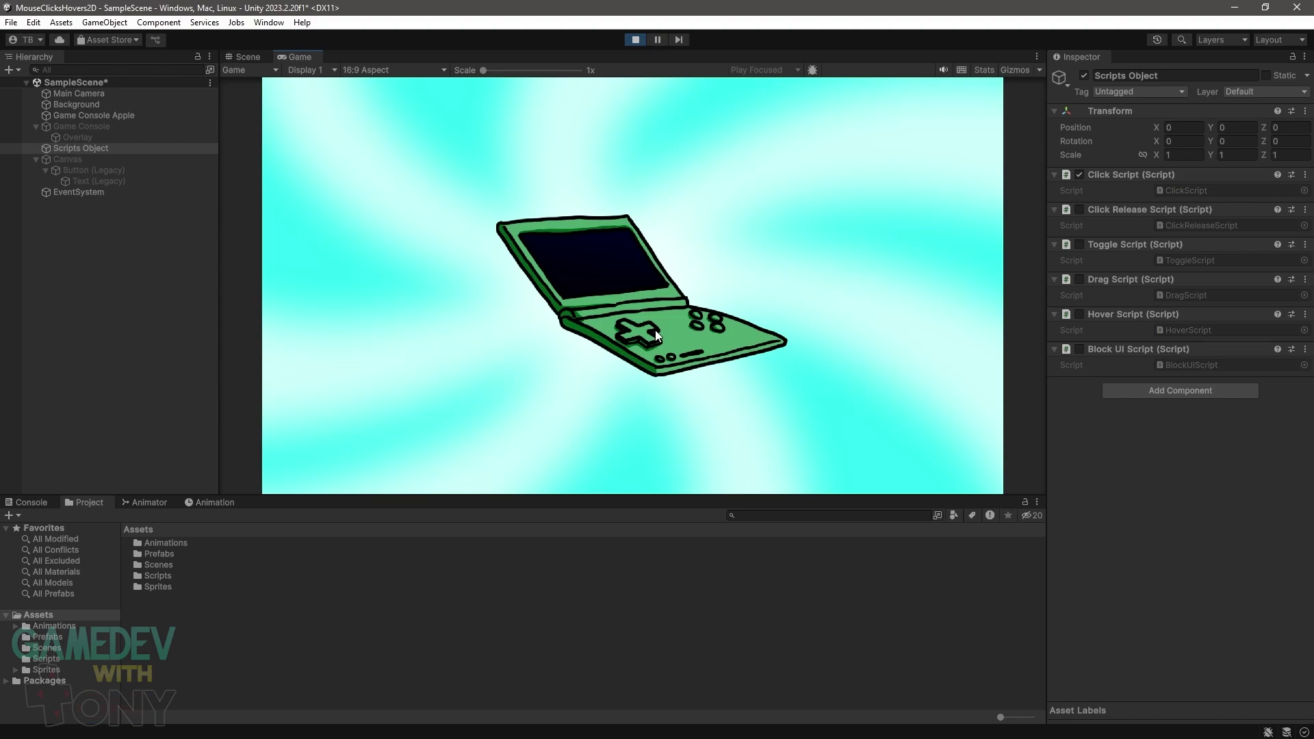
- Test the running game's click and click-release behaviour by repeatedly opening and closing the handheld console
{"action": "left_click", "coordinate": [655, 329]}
{"action": "left_click", "coordinate": [655, 329]}
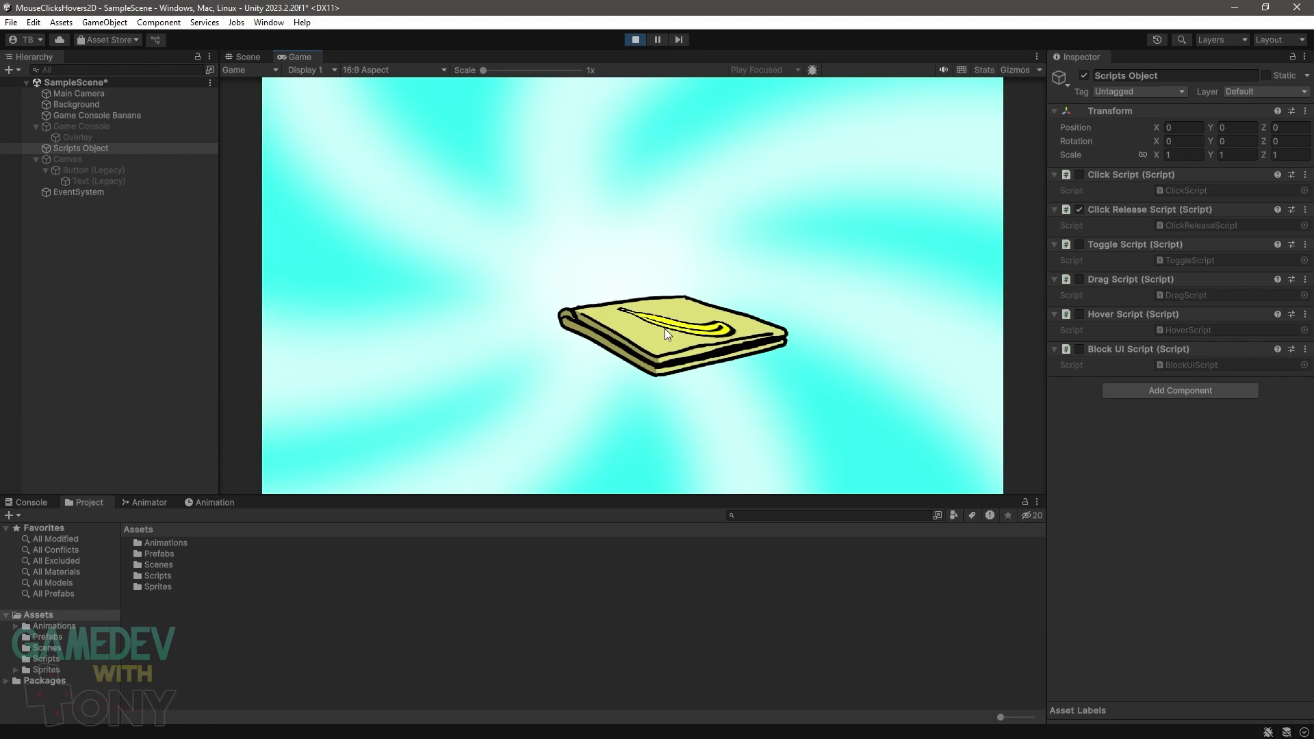
{"action": "left_click", "coordinate": [664, 330]}
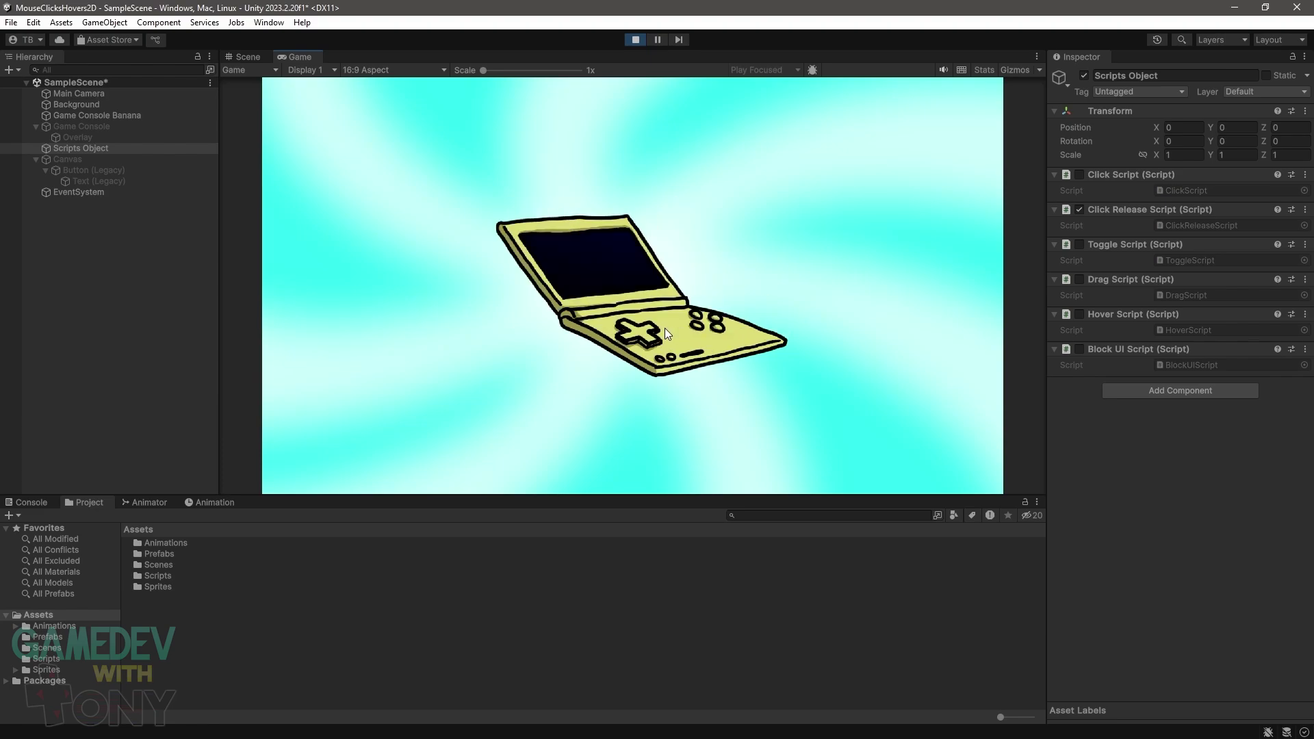
{"action": "left_click", "coordinate": [666, 331]}
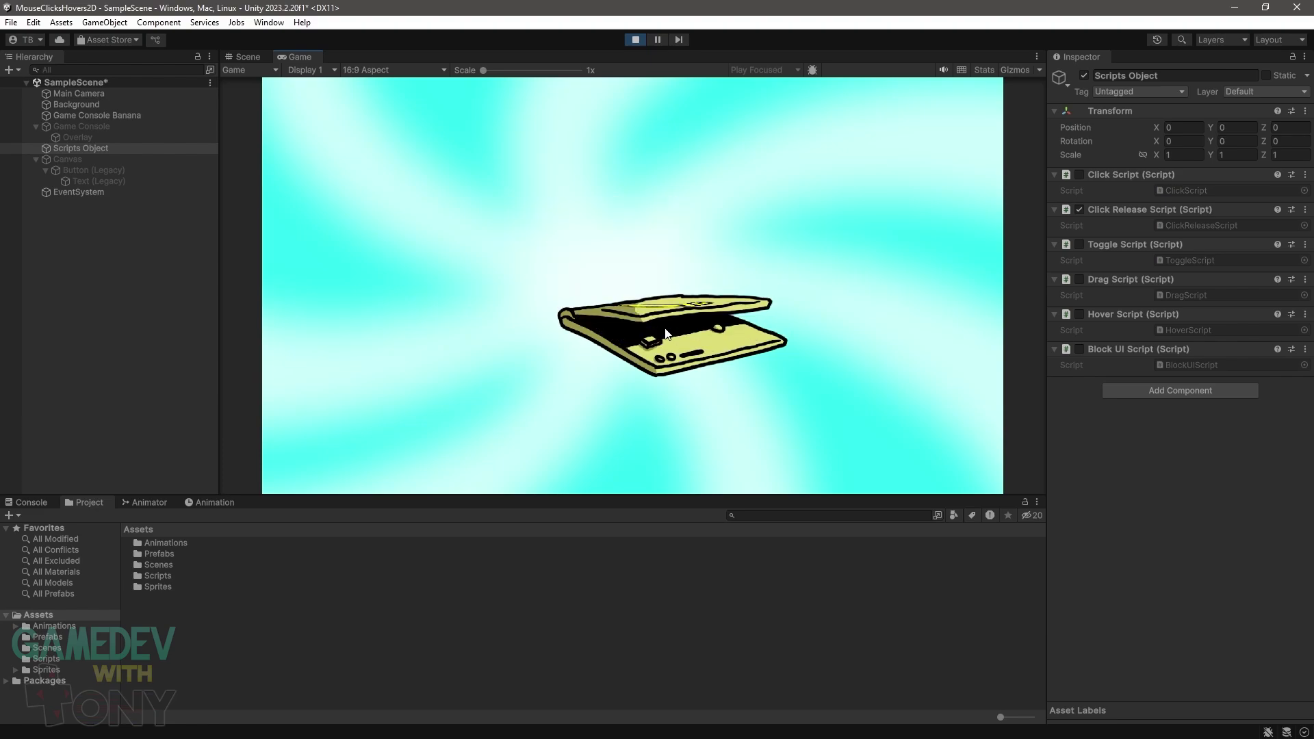
{"action": "left_click", "coordinate": [665, 329]}
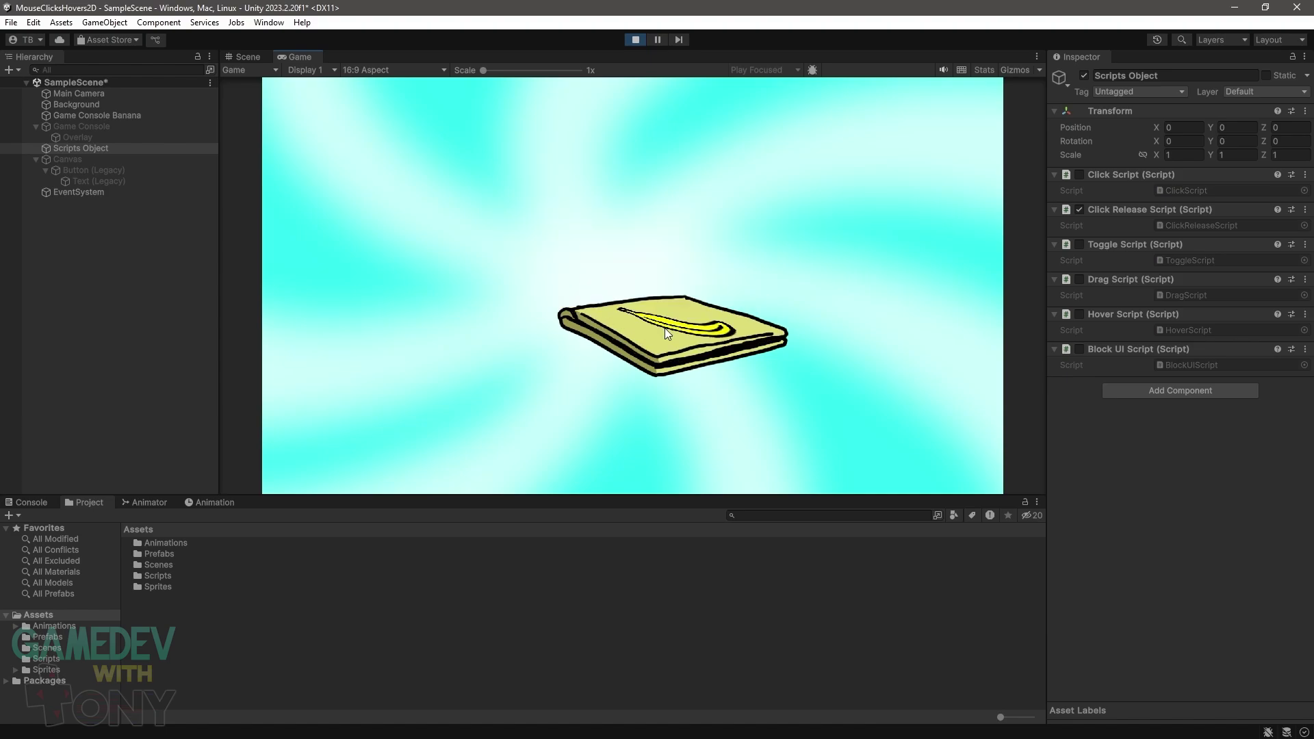
{"action": "left_click", "coordinate": [665, 330]}
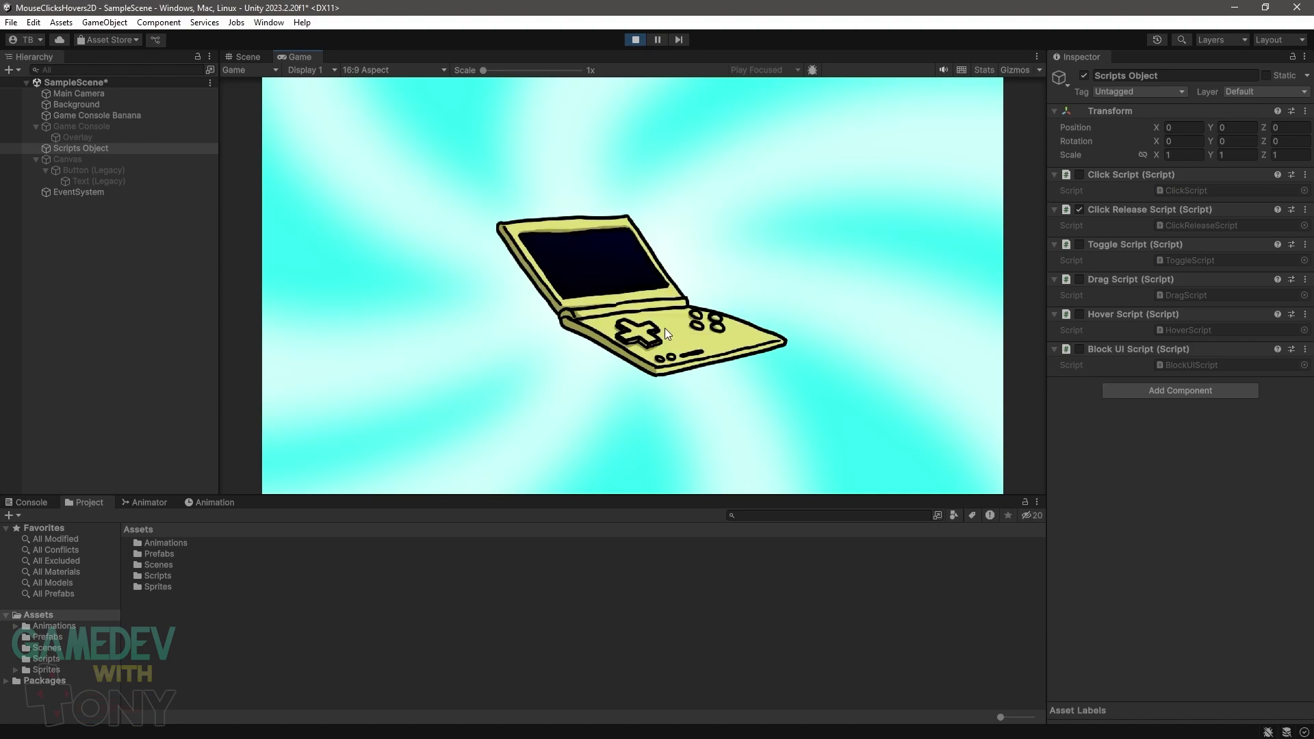
{"action": "left_click", "coordinate": [665, 331]}
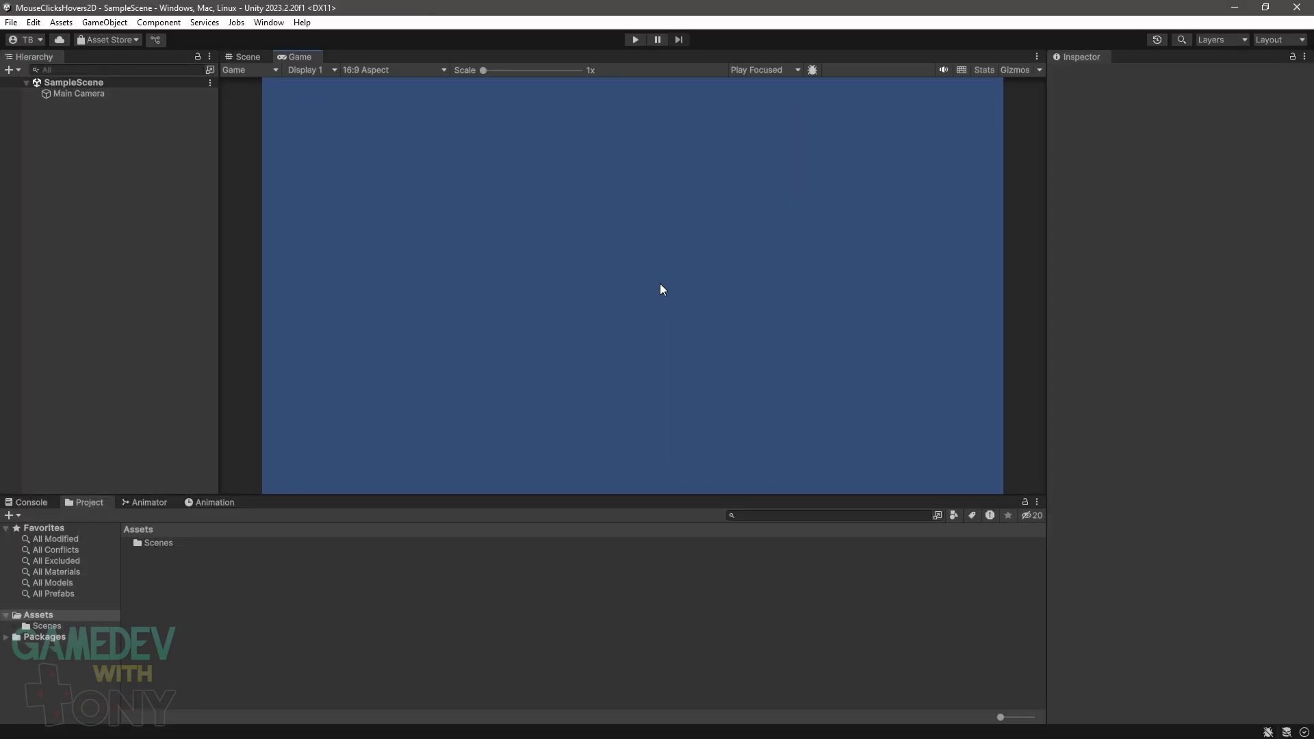
- Create a folder named Sprites in the project's Assets folder
{"action": "right_click", "coordinate": [310, 597]}
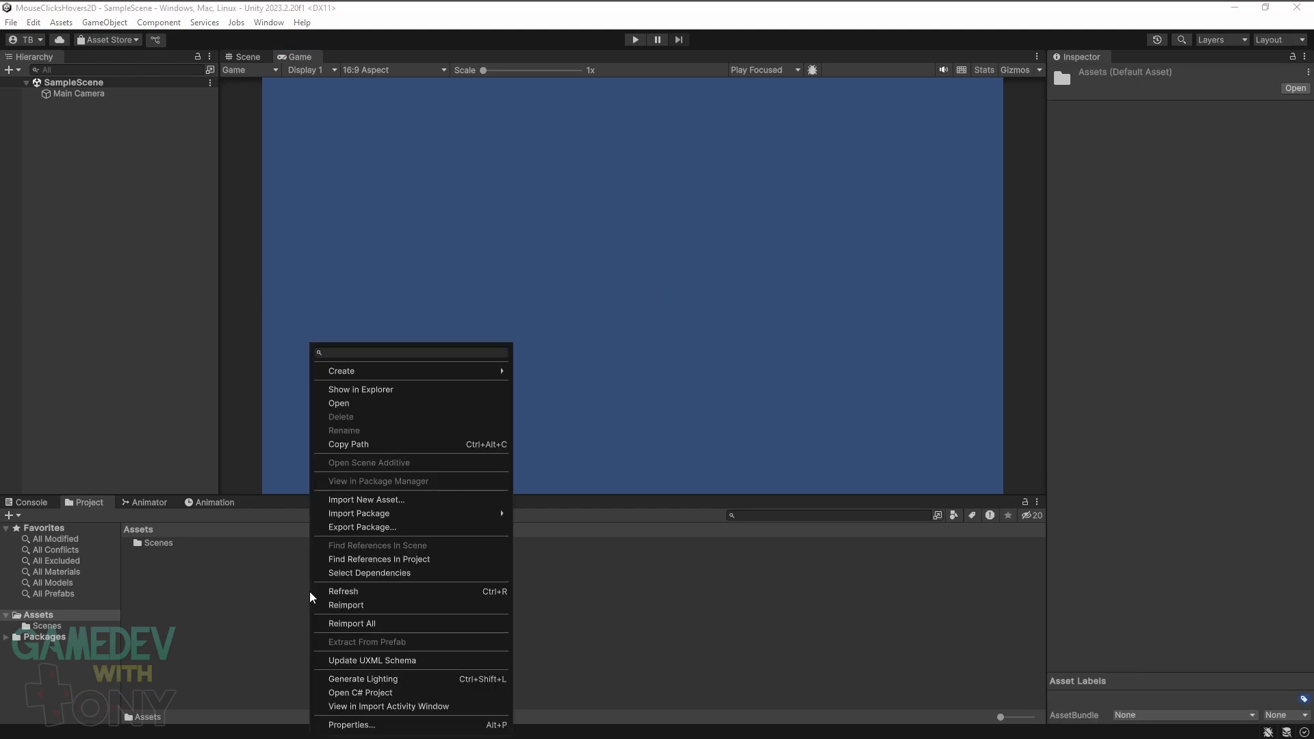
{"action": "mouse_move", "coordinate": [473, 371]}
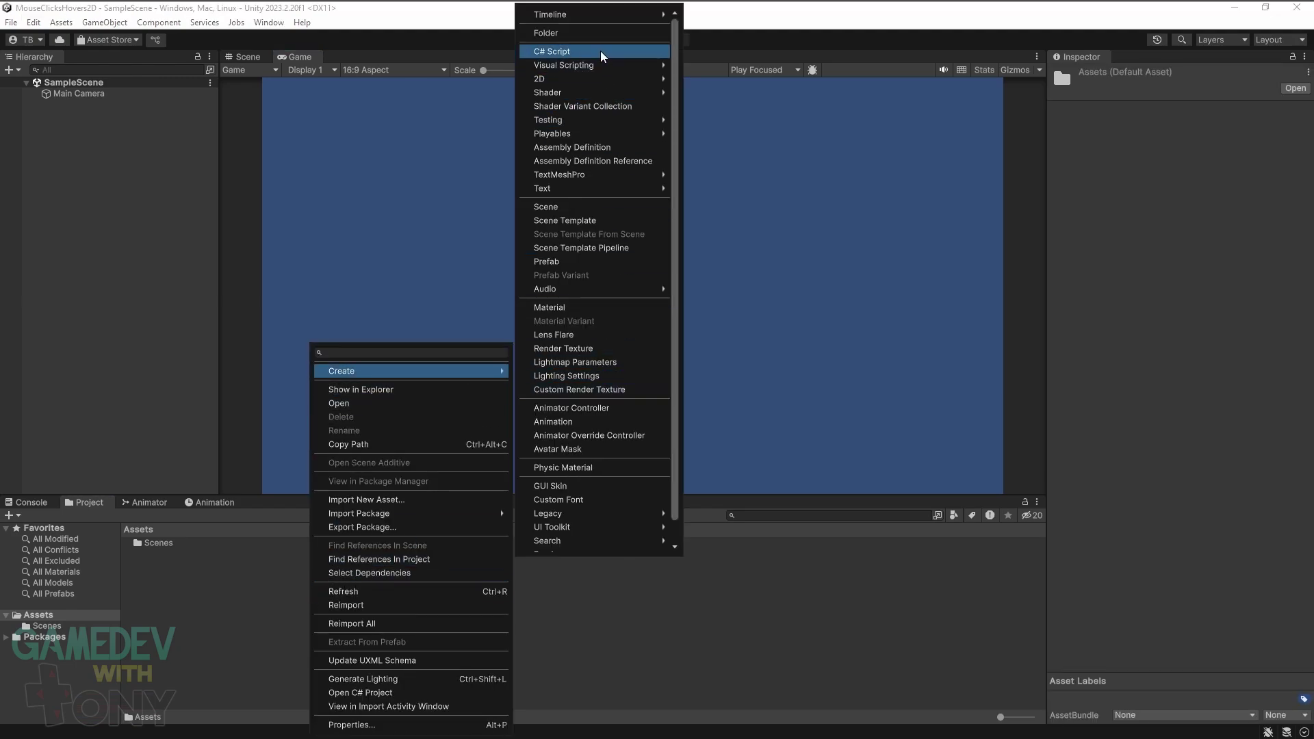
{"action": "left_click", "coordinate": [600, 32]}
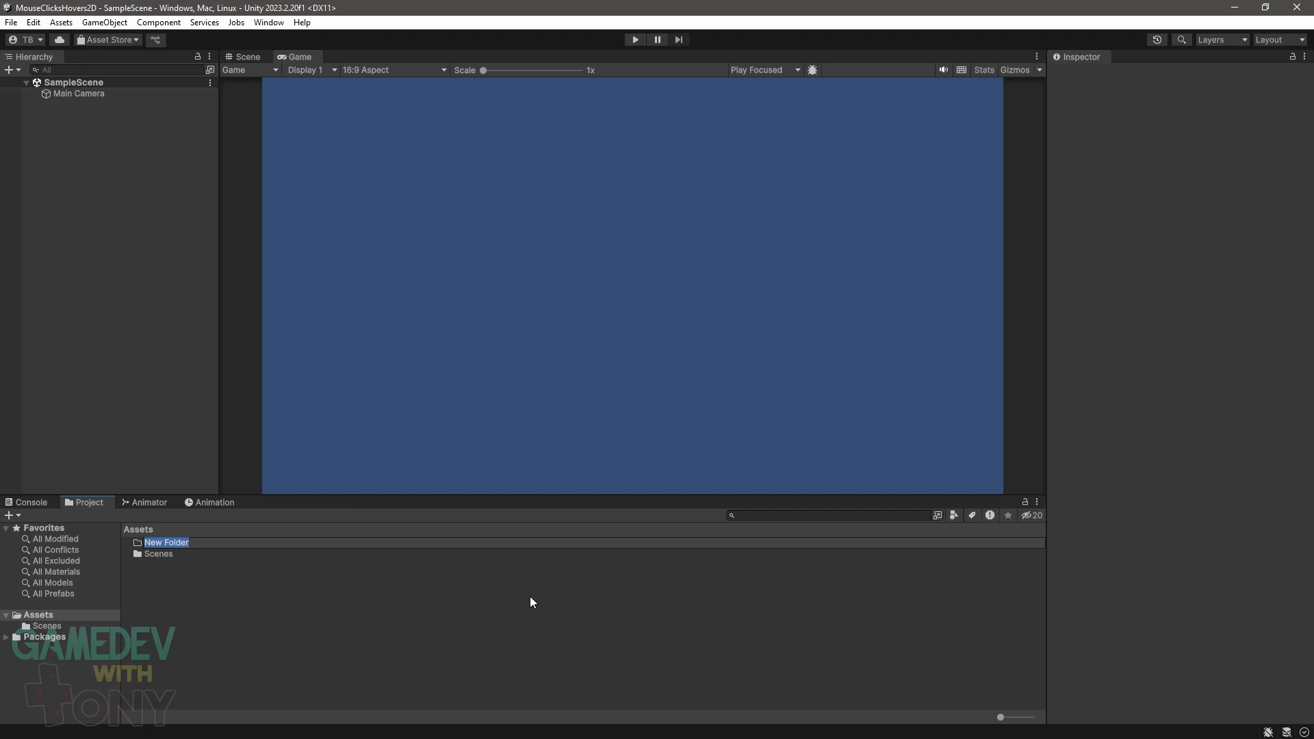
{"action": "type", "text": "Sprites"}
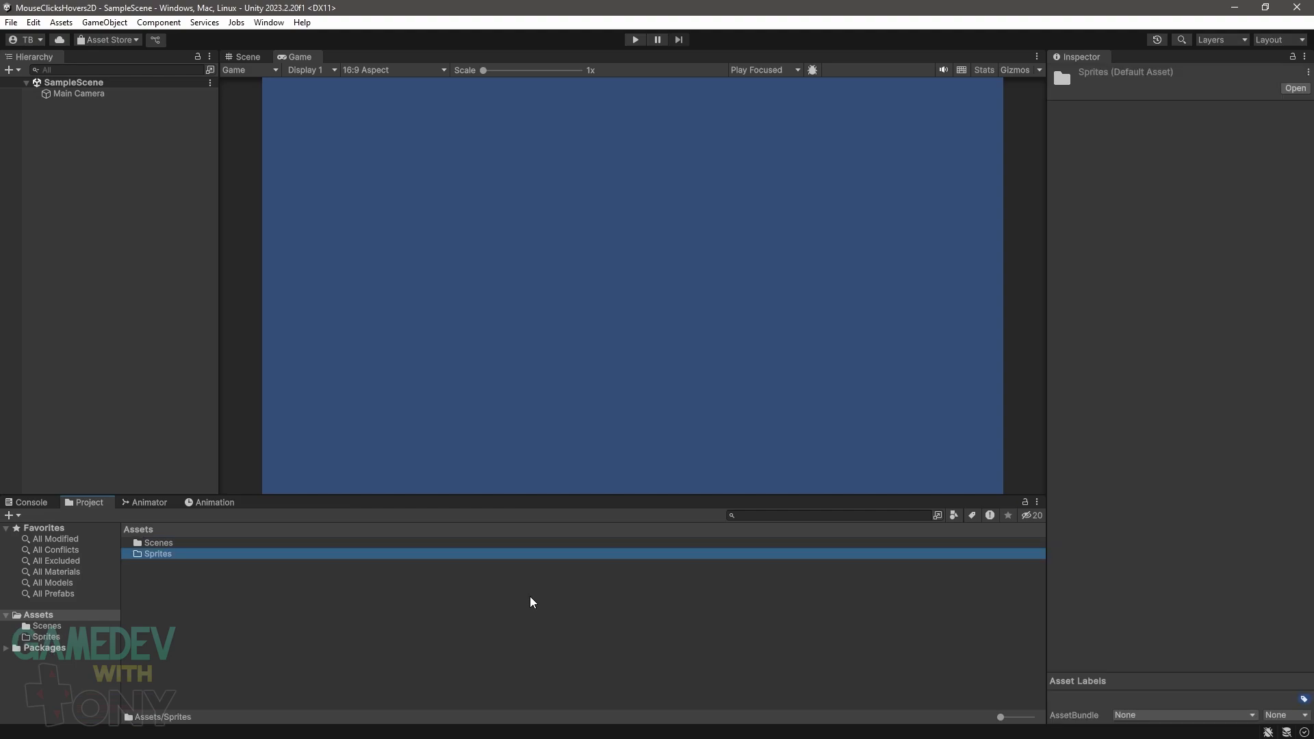
- Create a folder named Scripts in the project's Assets folder
{"action": "right_click", "coordinate": [523, 610]}
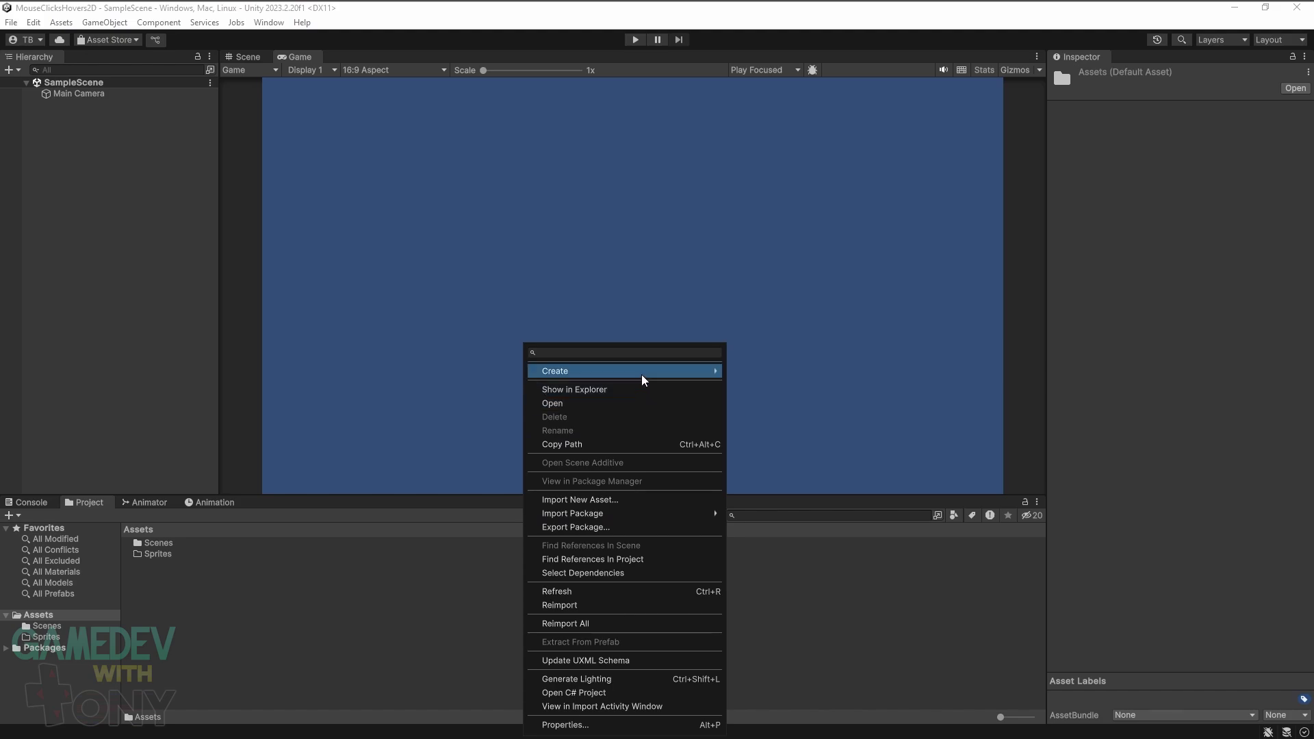
{"action": "mouse_move", "coordinate": [642, 375]}
{"action": "left_click", "coordinate": [795, 30]}
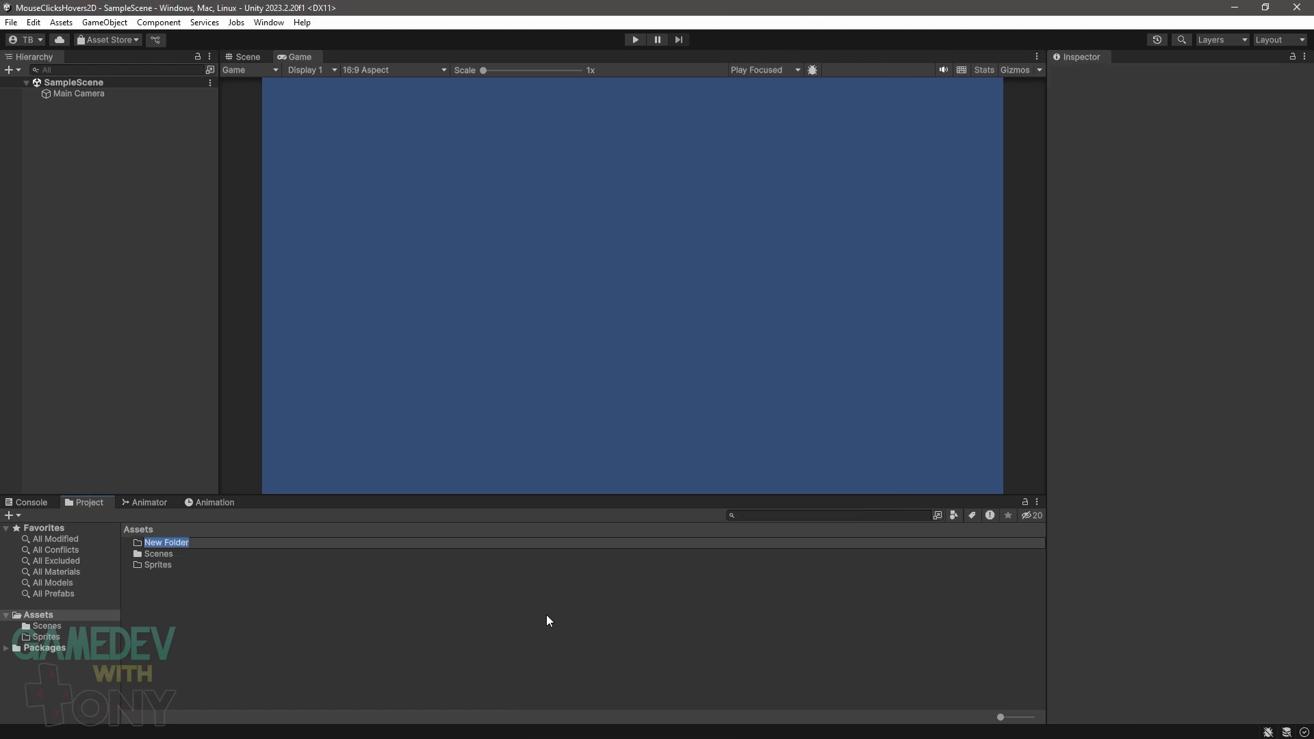
{"action": "type", "text": "Scripts"}
{"action": "key", "text": "Return"}
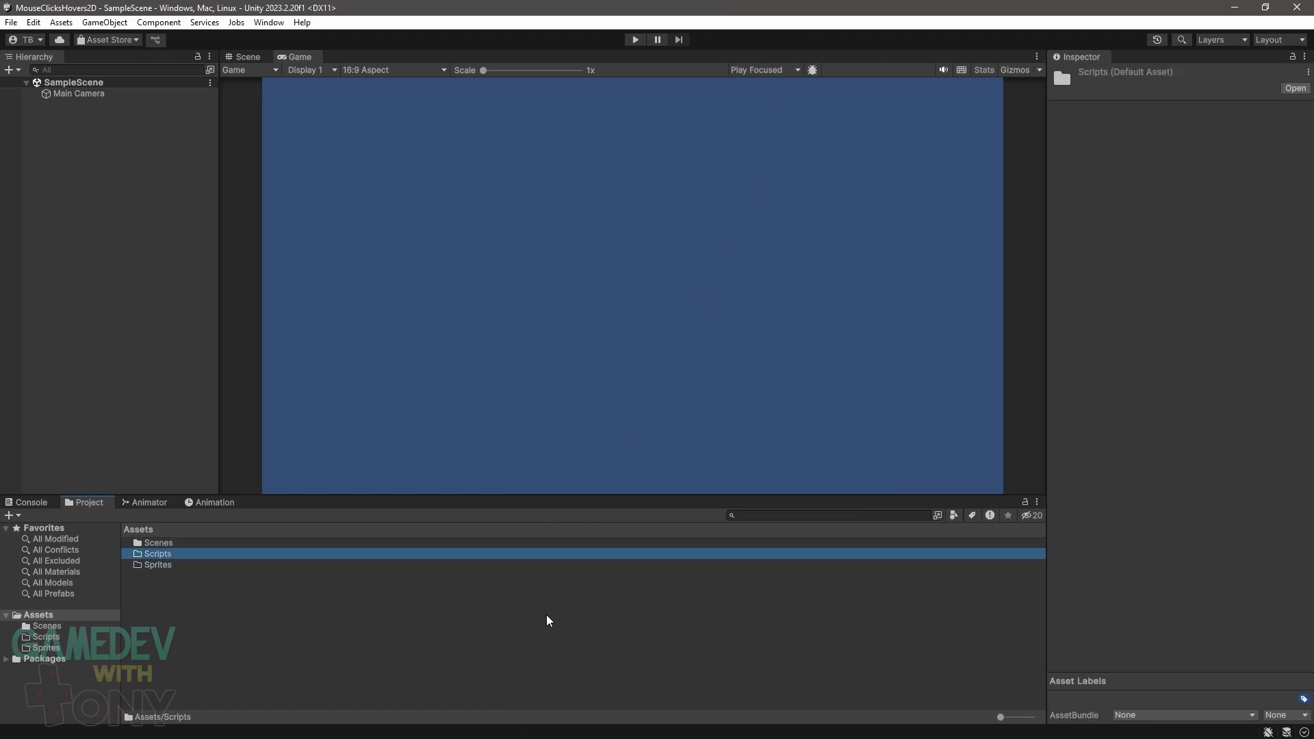
- Import gameconsolegray.png and gameconsoleoverlay.png from File Explorer's Game Console folder into the project's Sprites folder
{"action": "key", "text": "Return"}
{"action": "key", "text": "alt+Tab"}
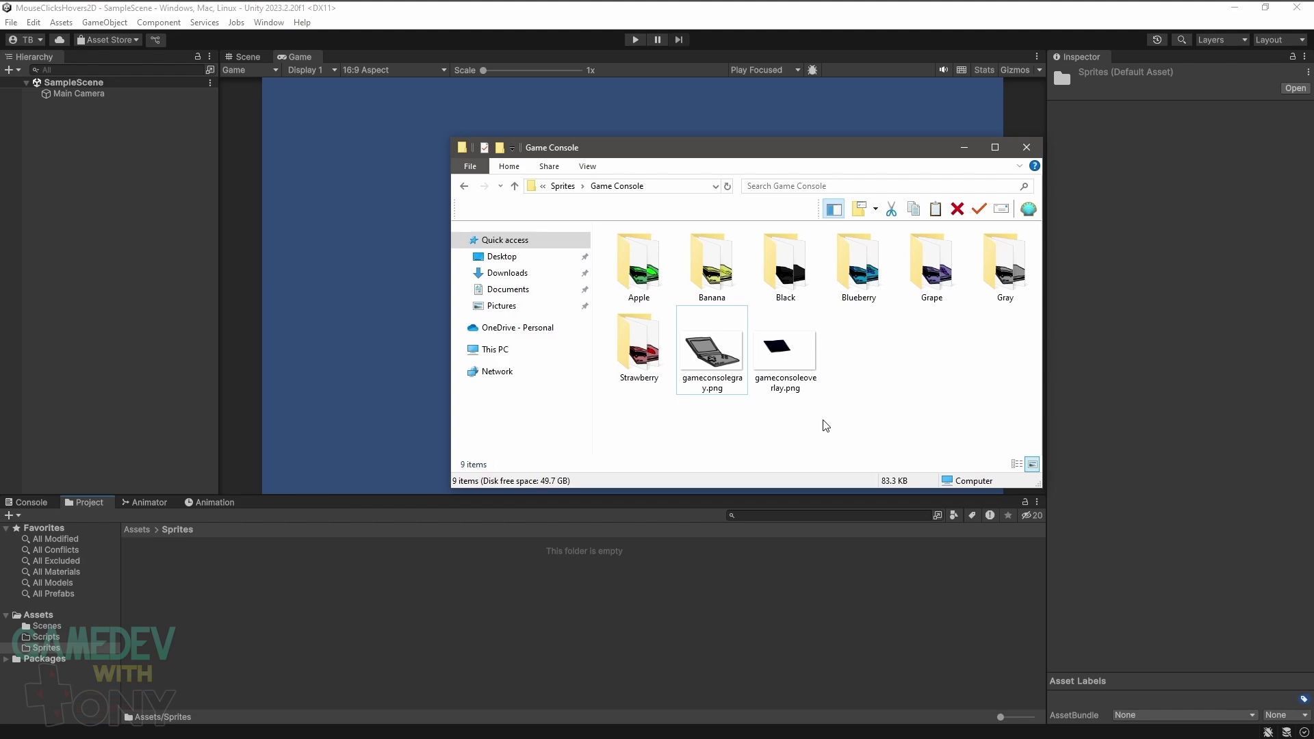
{"action": "left_click_drag", "start_coordinate": [828, 430], "coordinate": [330, 590]}
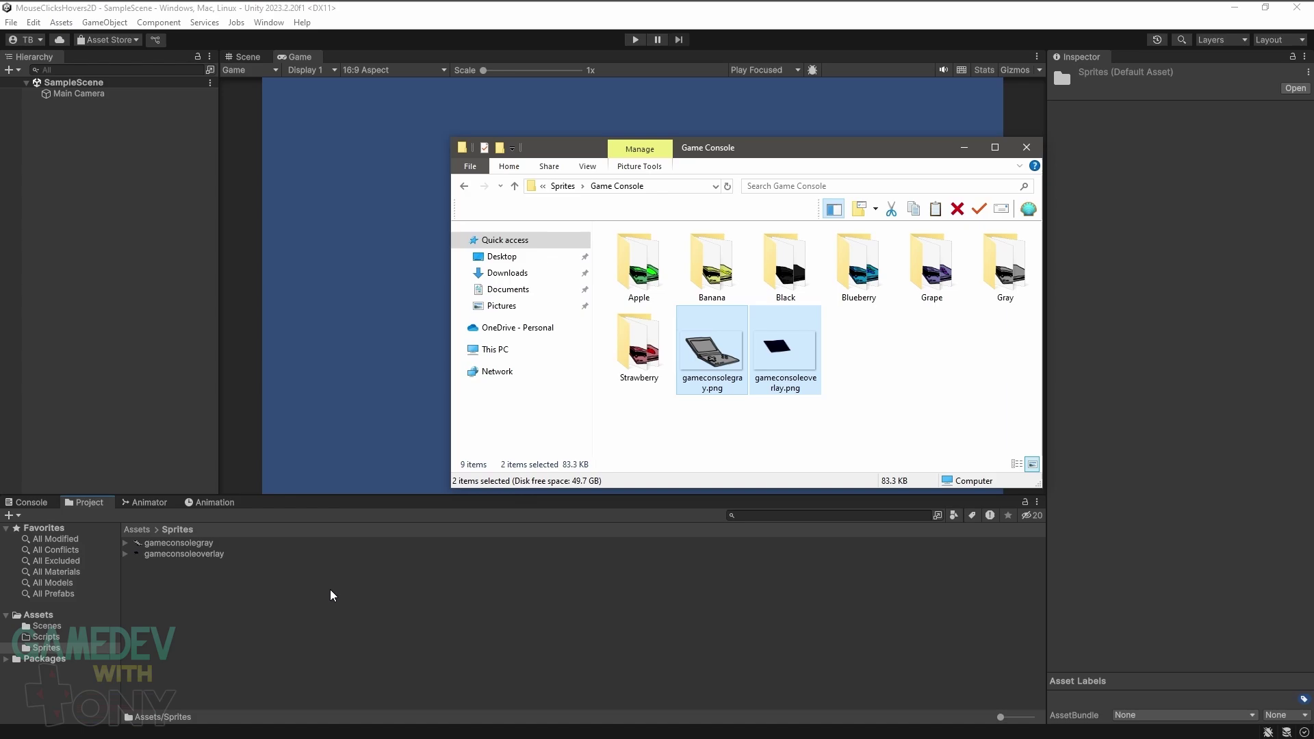
- Apply Sprite Mode Single, Filter Mode Point (no filter) and Compression None to both imported game console textures
{"action": "left_click", "coordinate": [204, 553]}
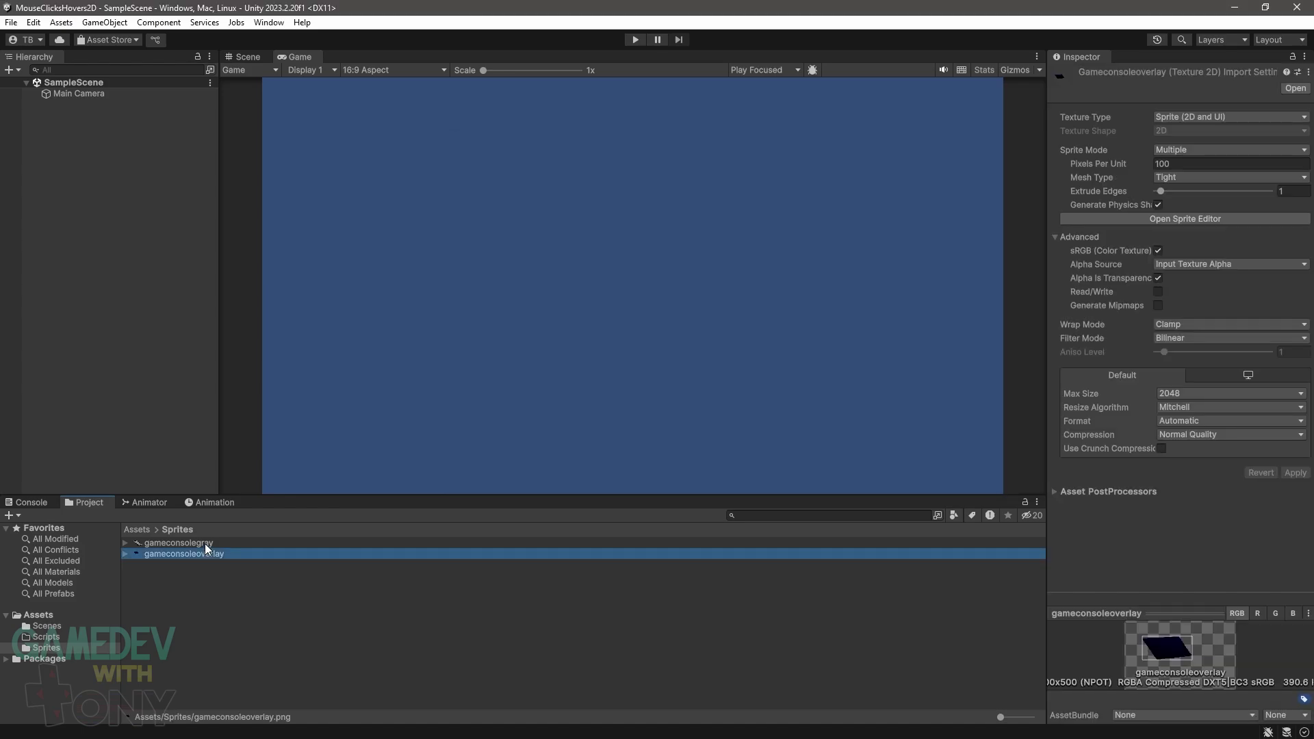
{"action": "left_click", "coordinate": [204, 543], "text": "shift"}
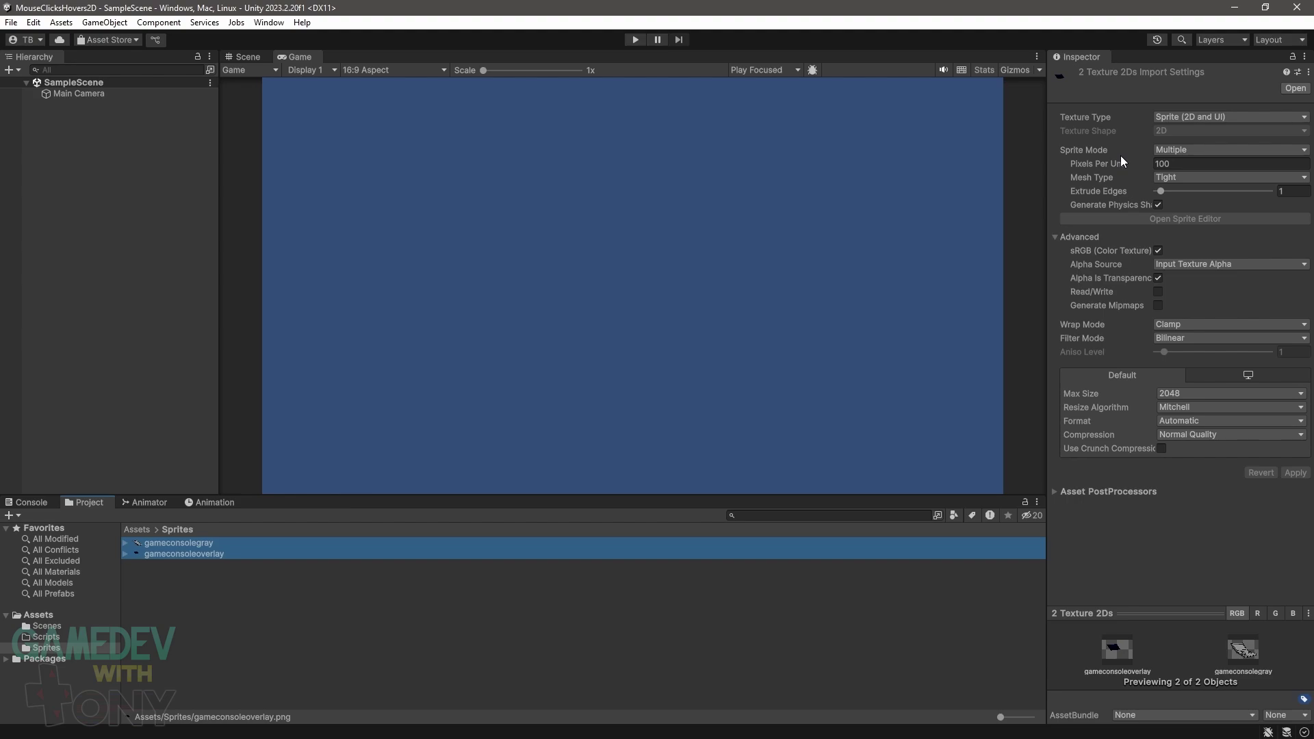
{"action": "left_click", "coordinate": [1195, 150]}
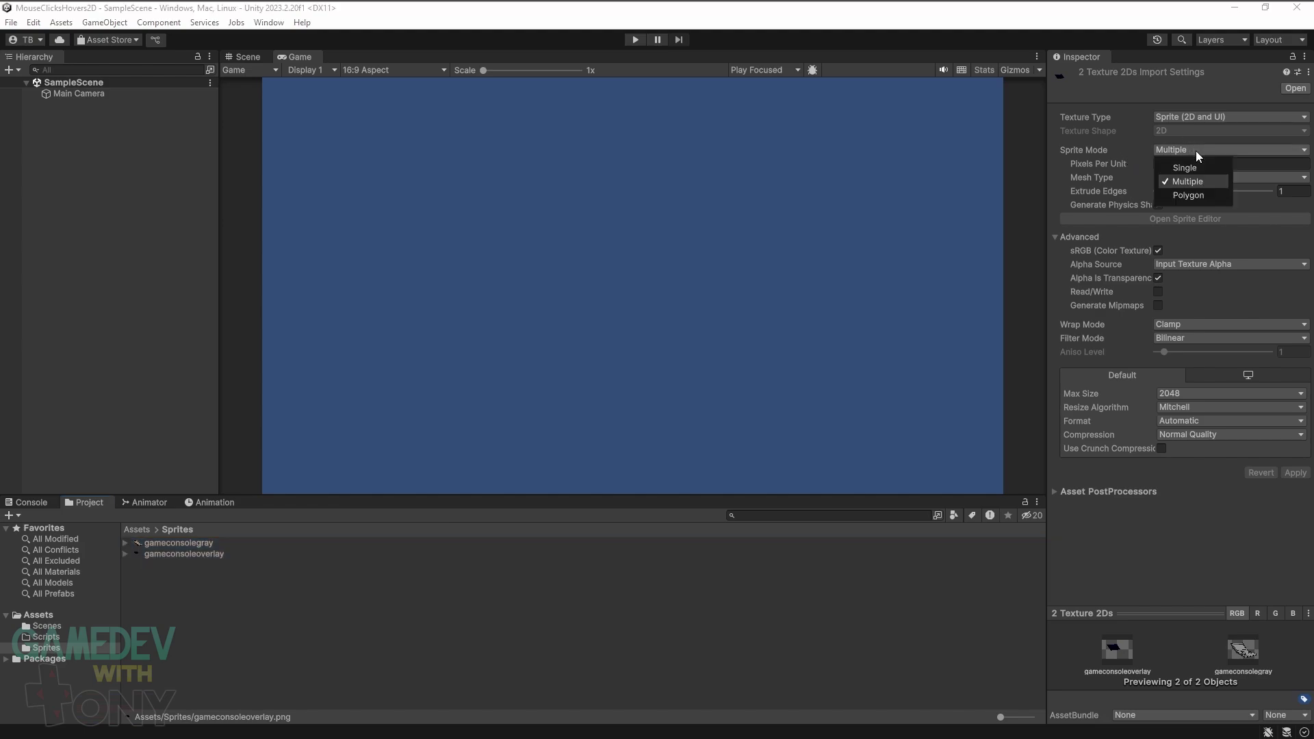
{"action": "left_click", "coordinate": [1196, 164]}
{"action": "left_click", "coordinate": [1181, 351]}
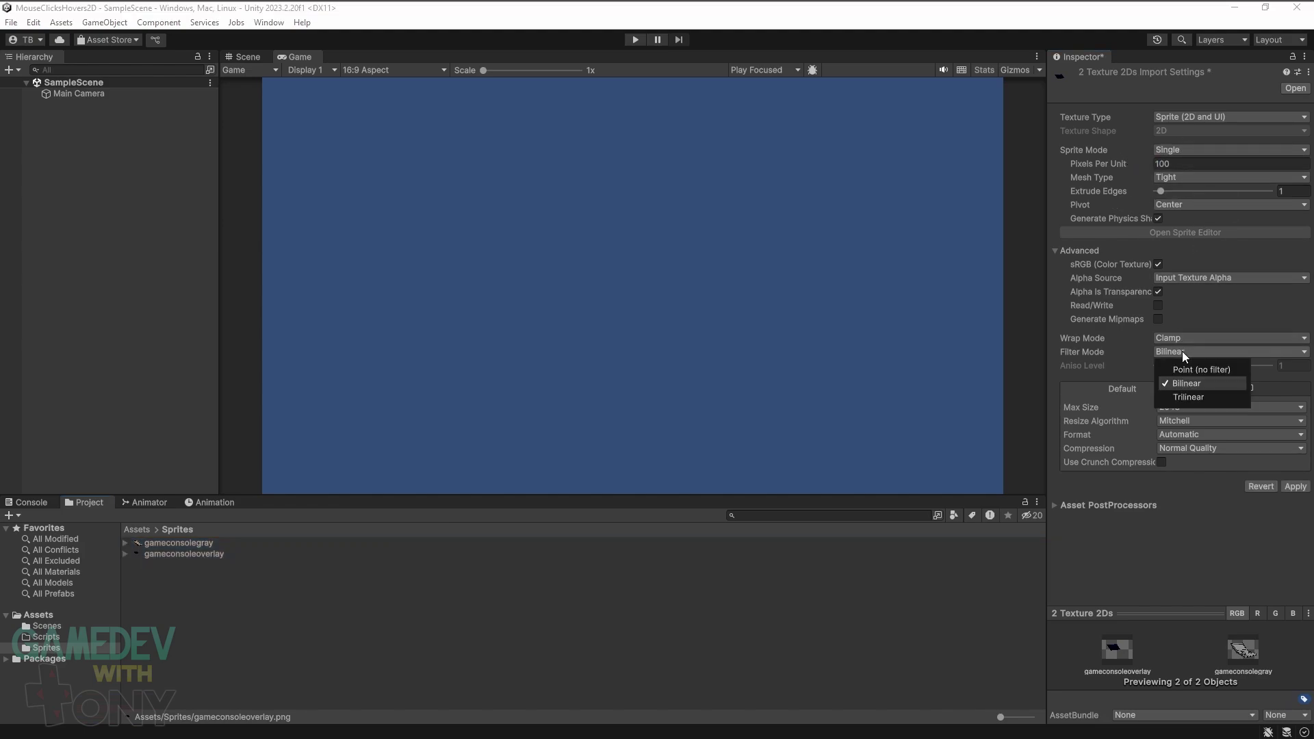
{"action": "left_click", "coordinate": [1185, 369]}
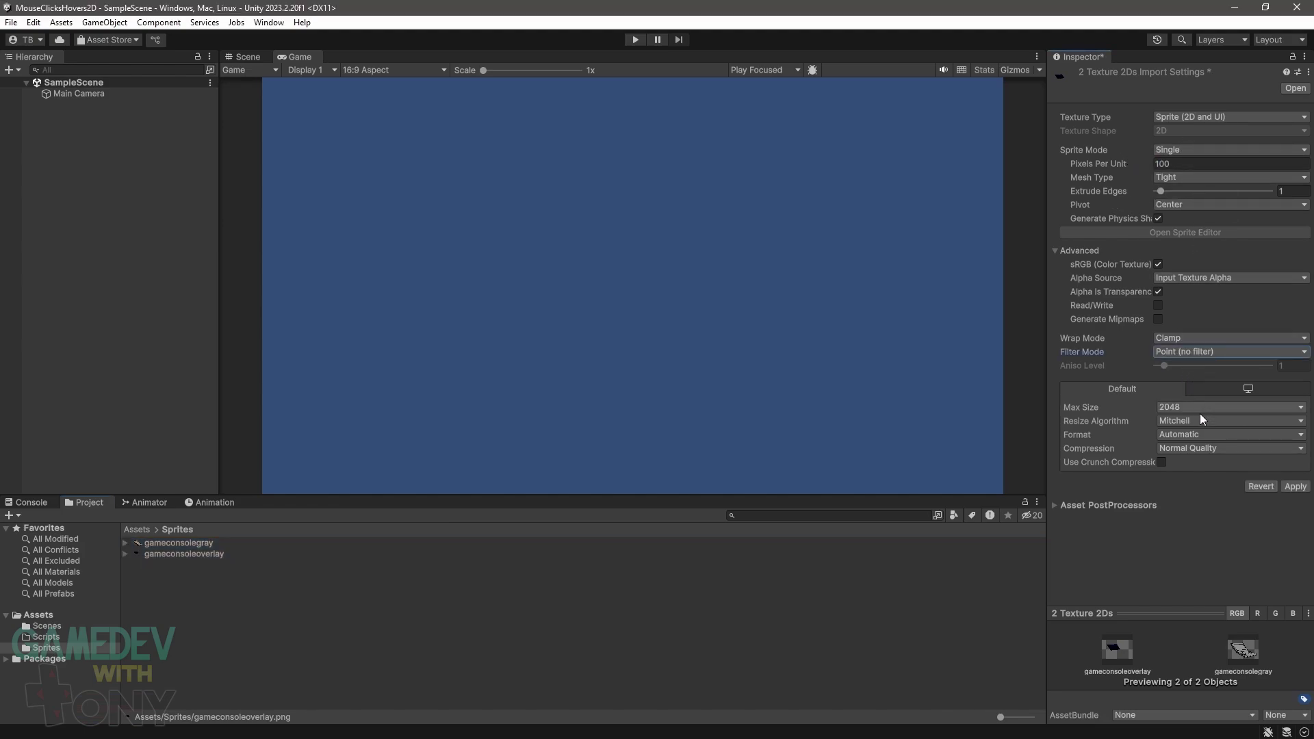
{"action": "left_click", "coordinate": [1197, 453]}
{"action": "left_click", "coordinate": [1197, 463]}
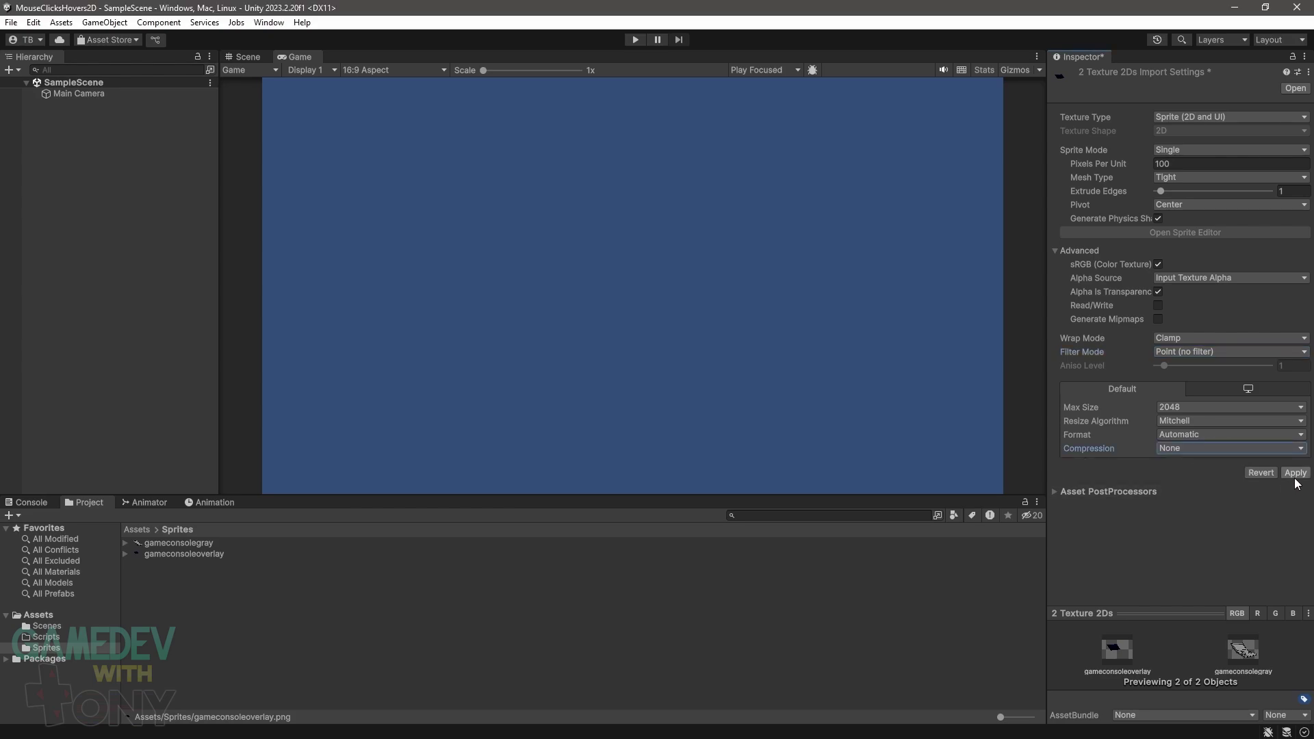
{"action": "left_click", "coordinate": [1295, 473]}
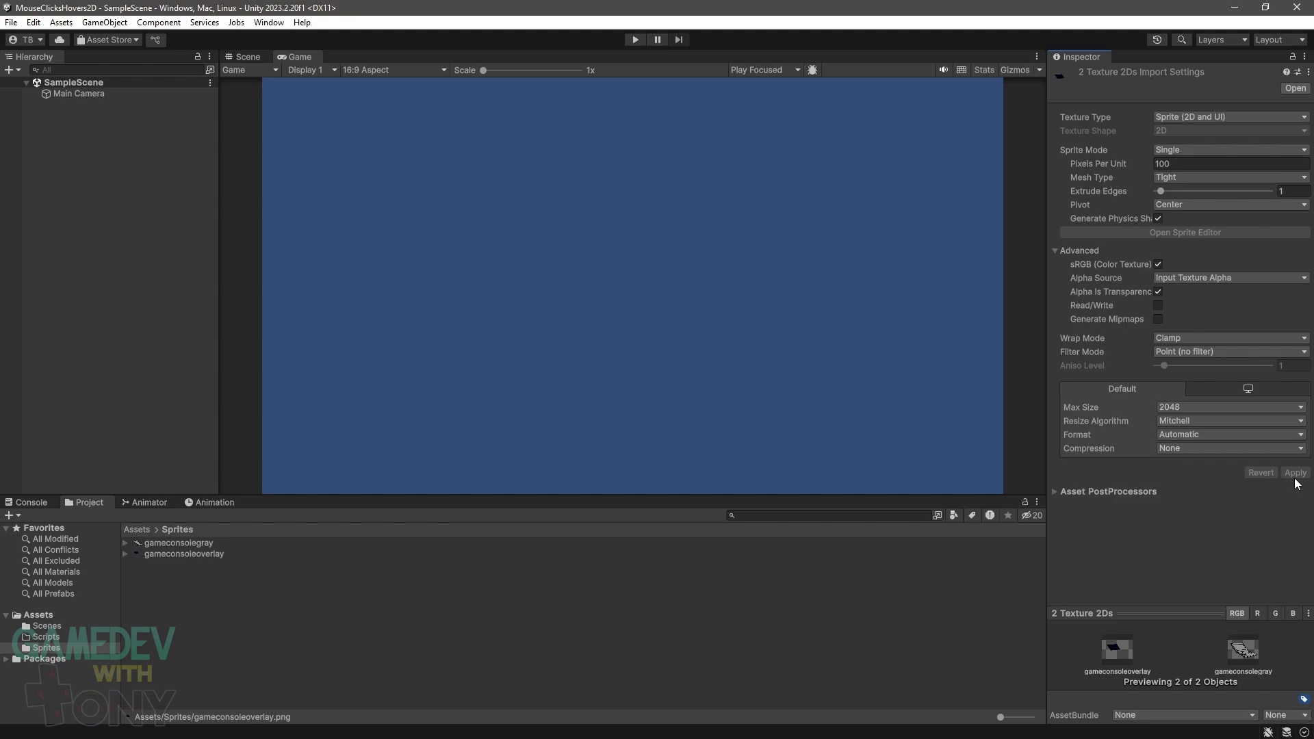
- Create an empty object named Game Console in the scene and reset its transform
{"action": "right_click", "coordinate": [106, 231]}
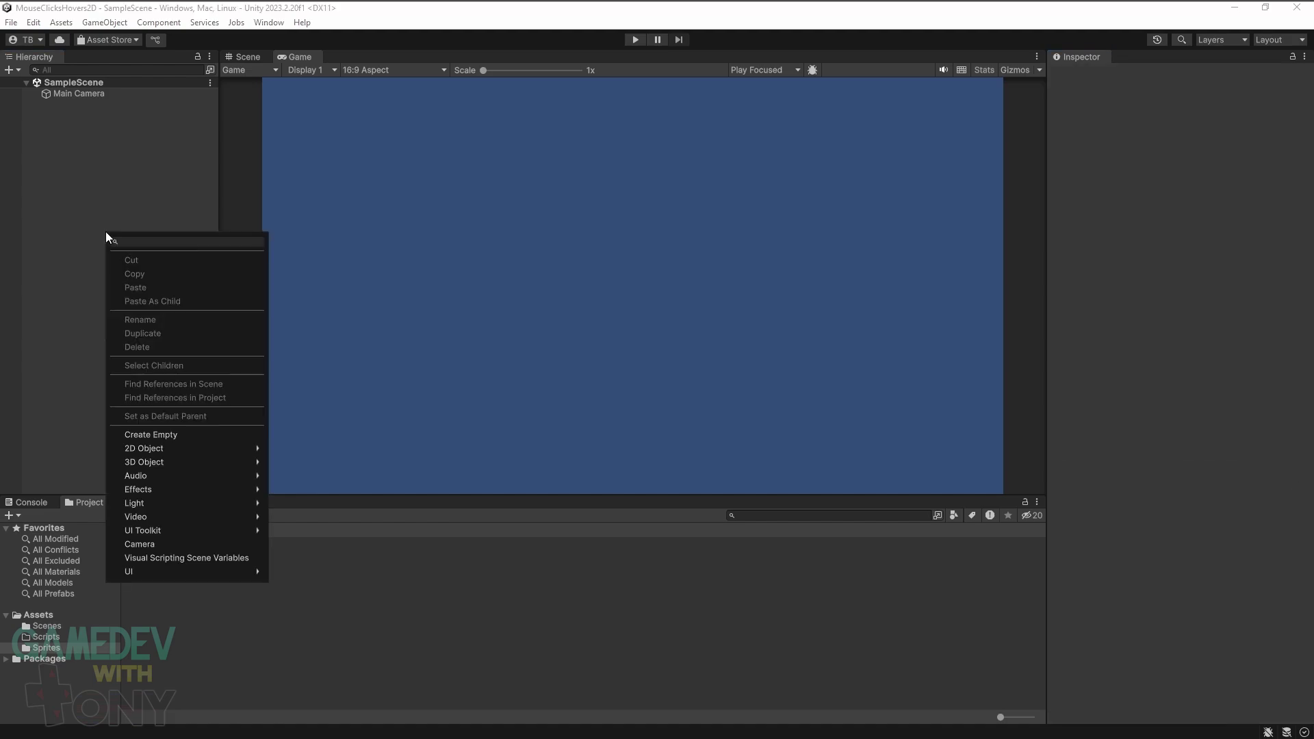
{"action": "left_click", "coordinate": [160, 434]}
{"action": "type", "text": "Gam"}
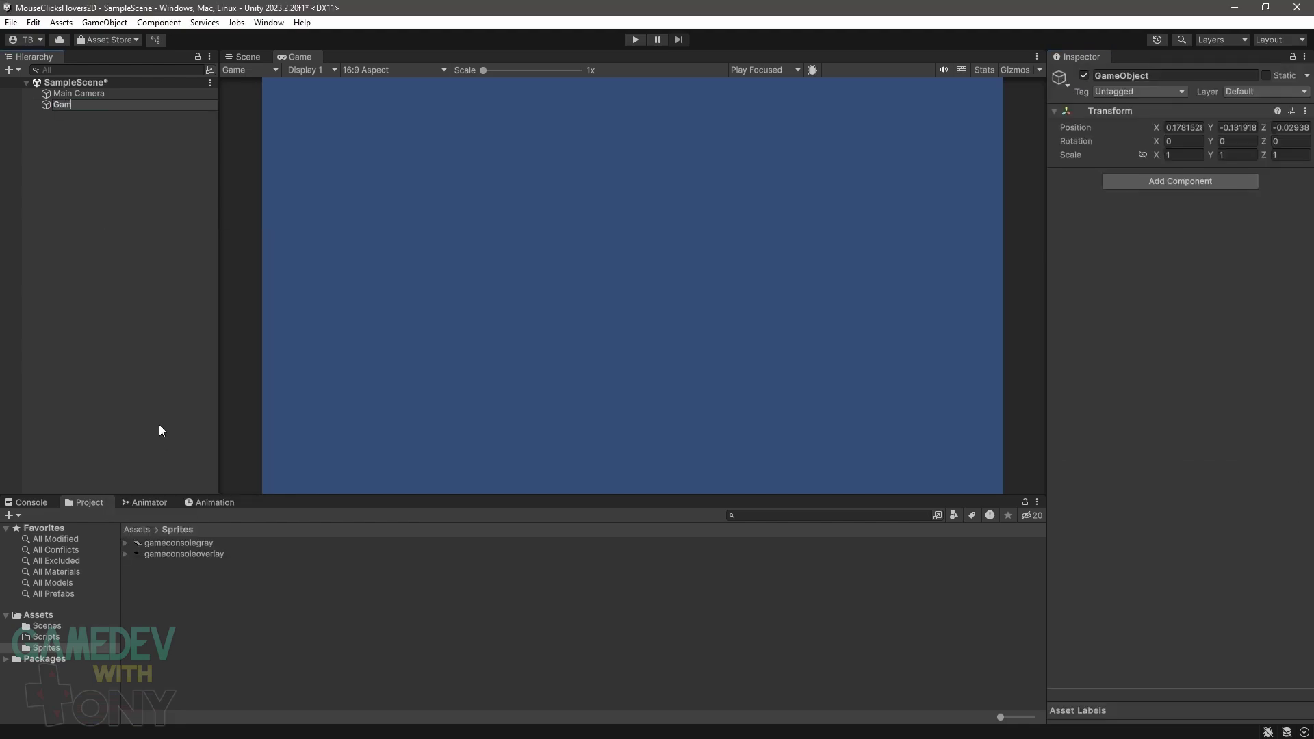
{"action": "type", "text": "e Console"}
{"action": "key", "text": "Return"}
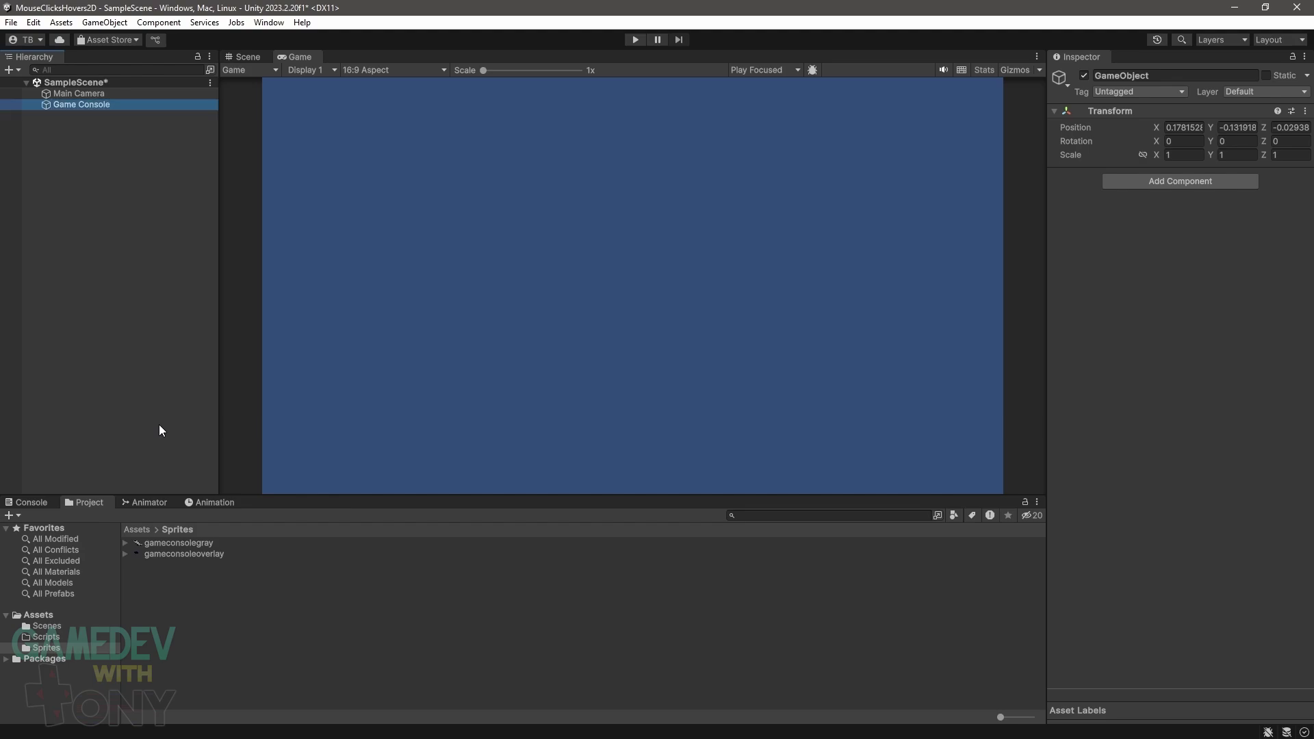
{"action": "right_click", "coordinate": [1173, 113]}
{"action": "left_click", "coordinate": [1194, 140]}
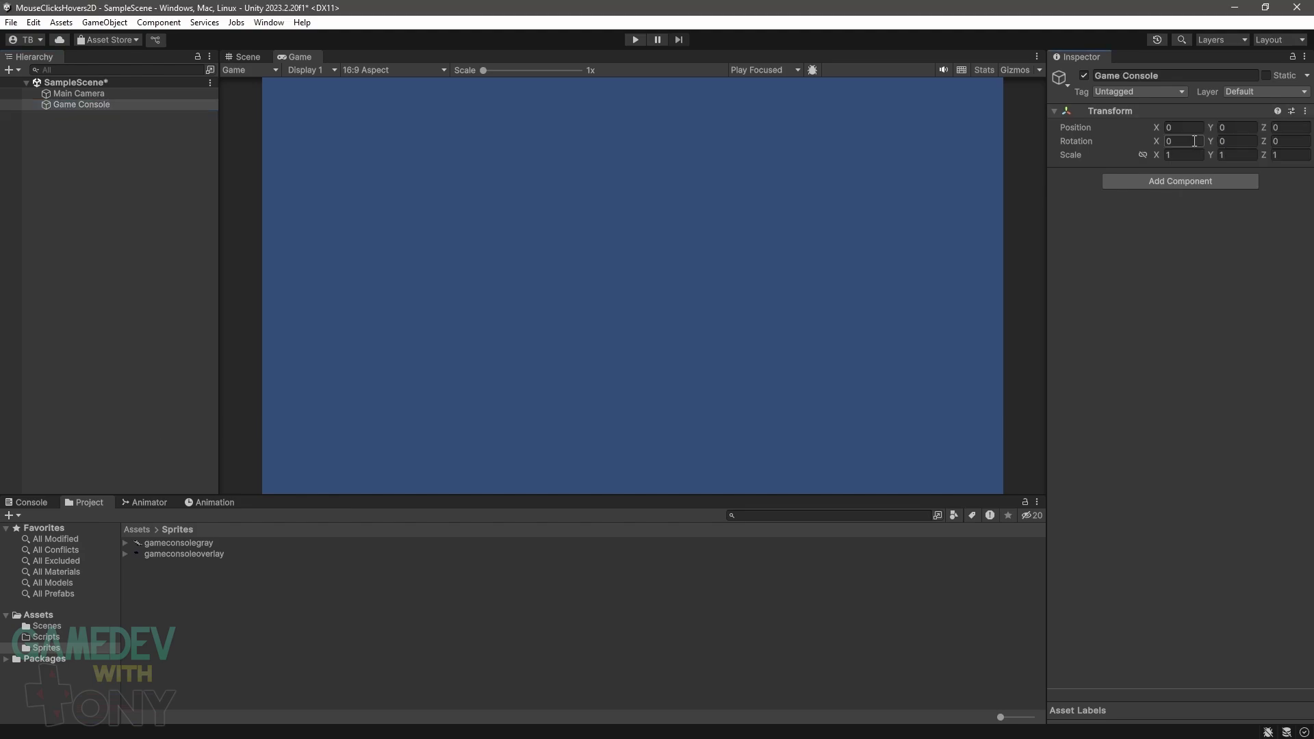
- Add Sprite Renderer and Circle Collider 2D components to the Game Console object
{"action": "left_click", "coordinate": [1180, 183]}
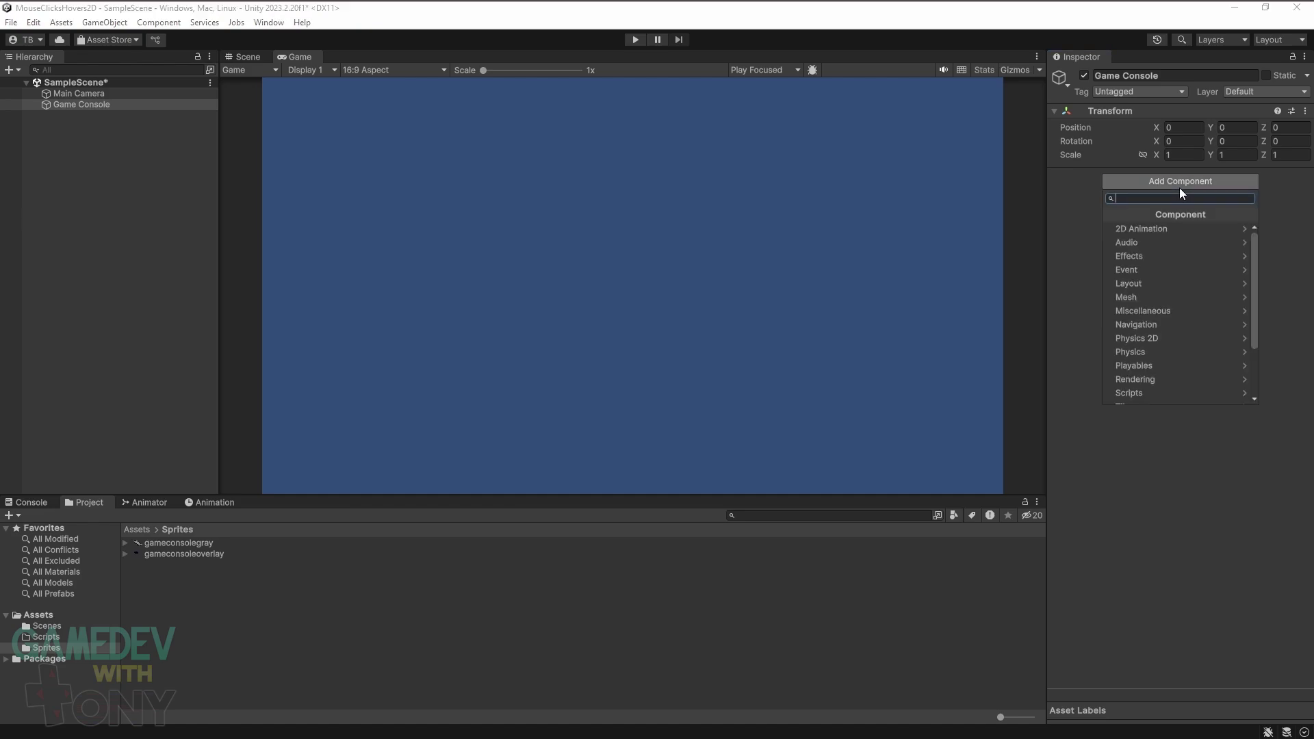
{"action": "type", "text": "sprite ren"}
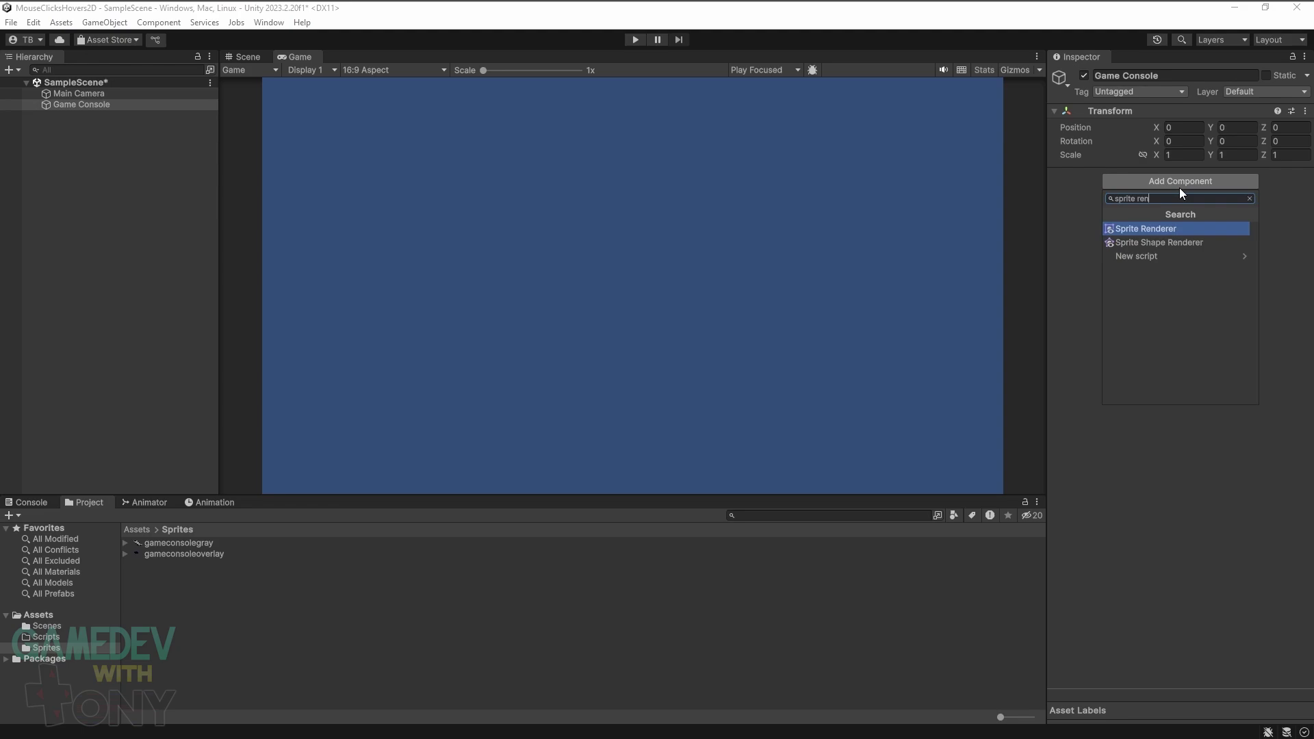
{"action": "left_click", "coordinate": [1182, 229]}
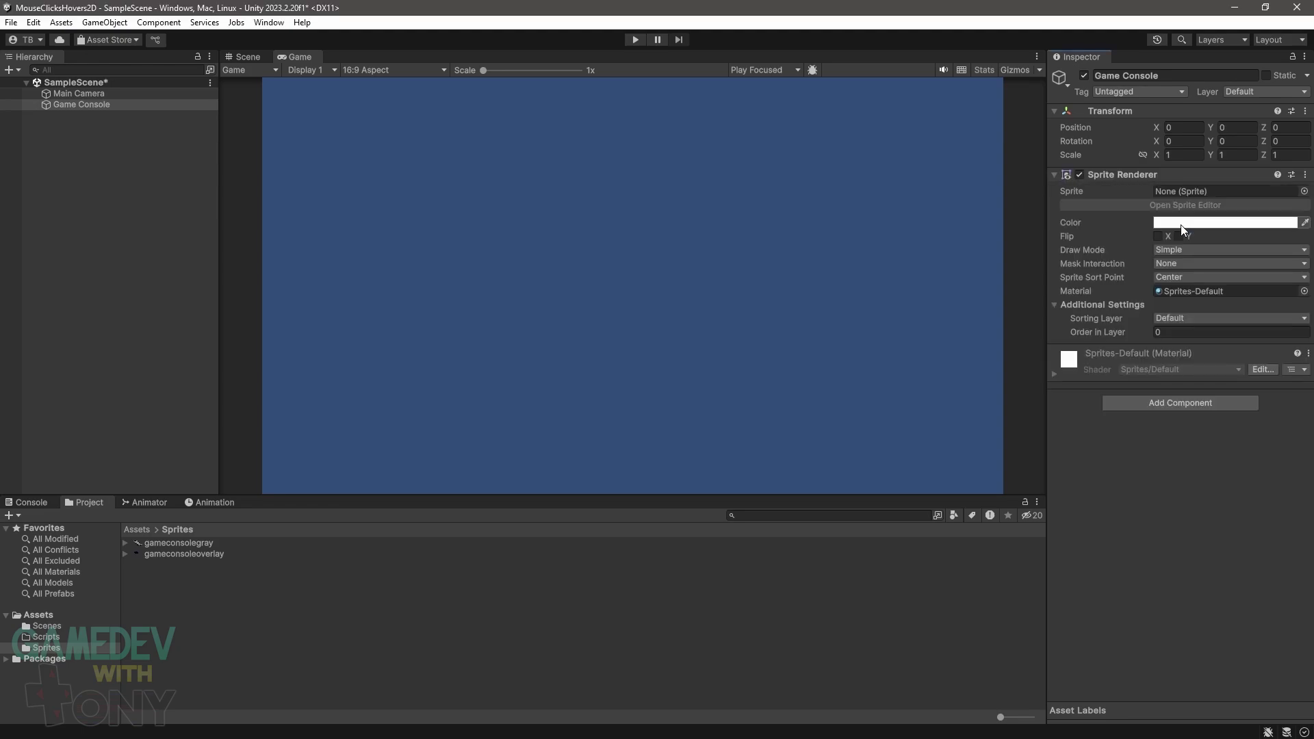
{"action": "left_click", "coordinate": [1214, 406]}
{"action": "type", "text": "circle"}
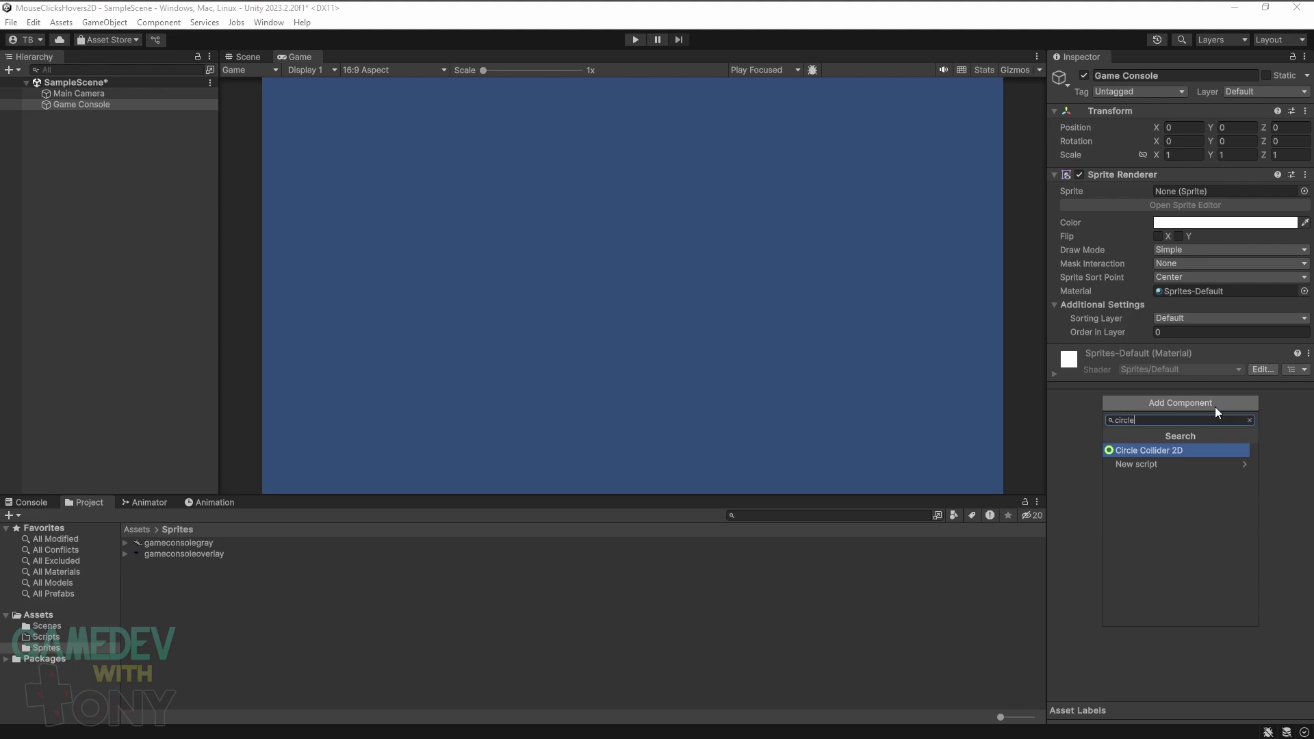
{"action": "left_click", "coordinate": [1209, 450]}
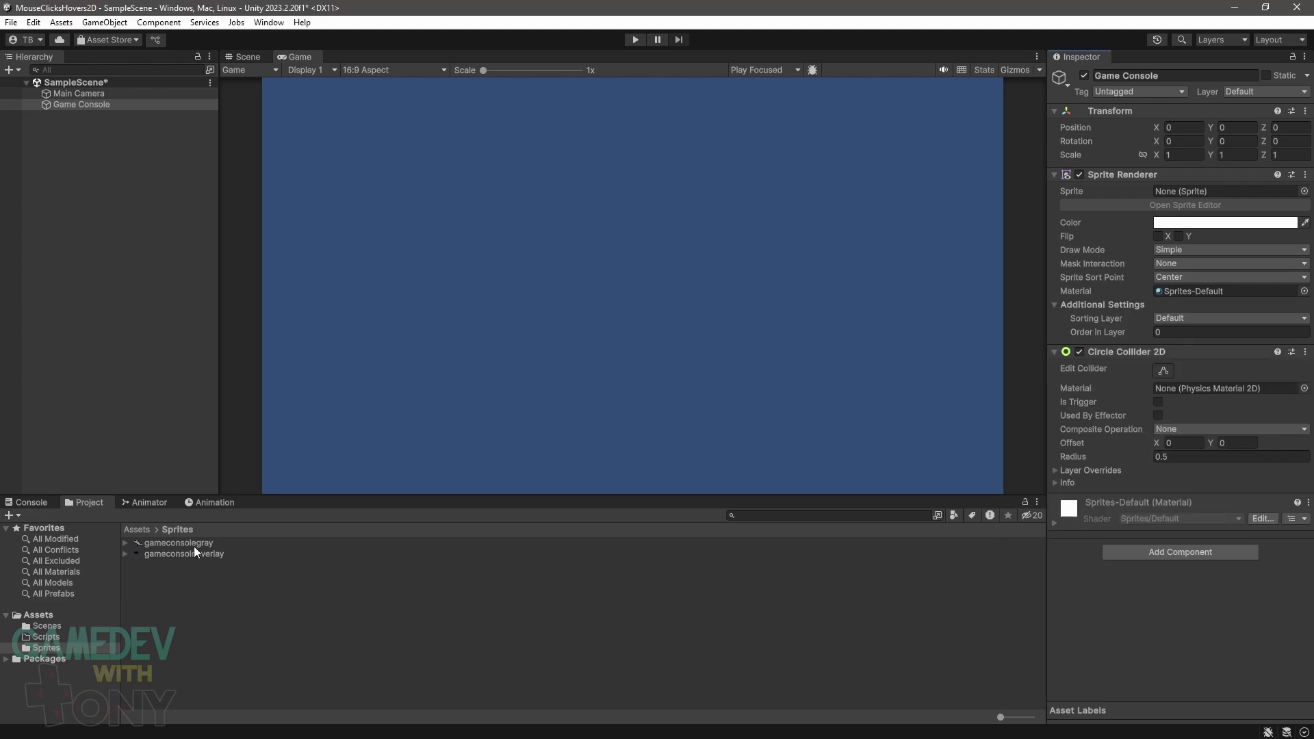
- Assign the gameconsolegray sprite to the Game Console's Sprite Renderer and set its circle collider radius to 2.3
{"action": "left_click_drag", "start_coordinate": [194, 546], "coordinate": [1191, 195]}
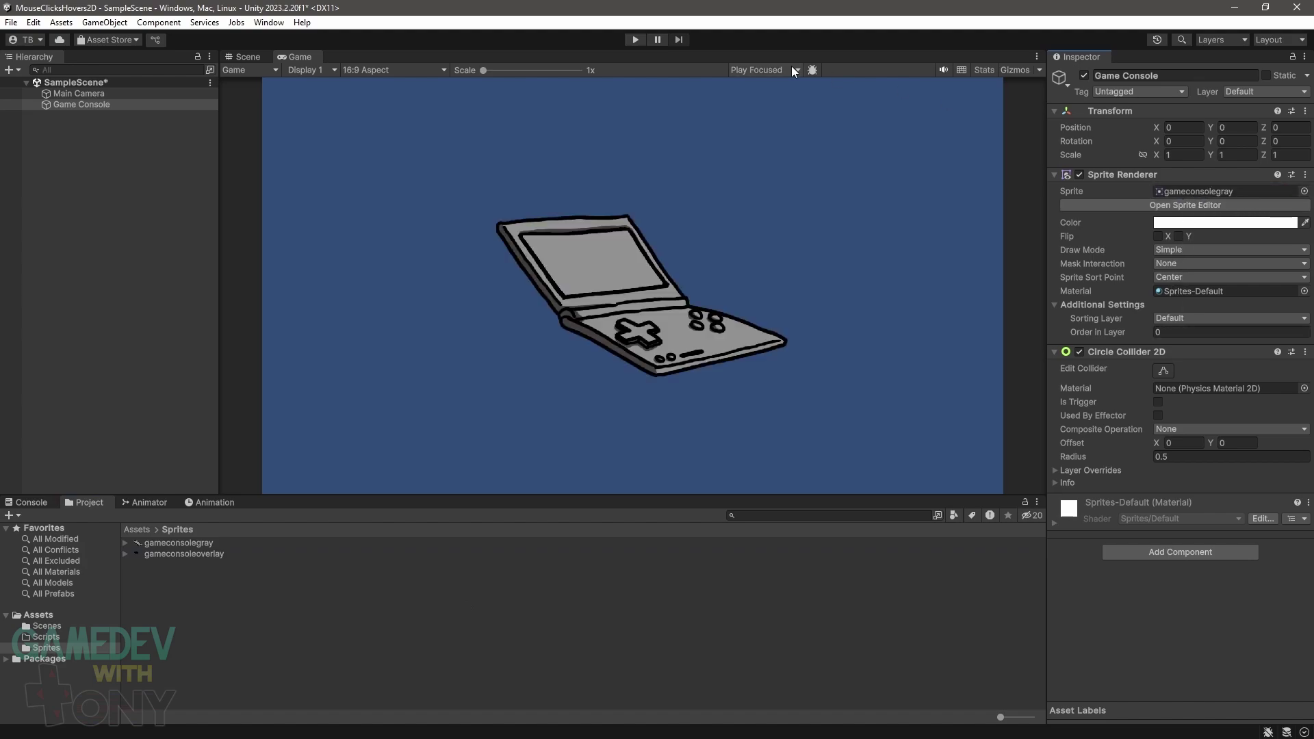
{"action": "left_click", "coordinate": [244, 57]}
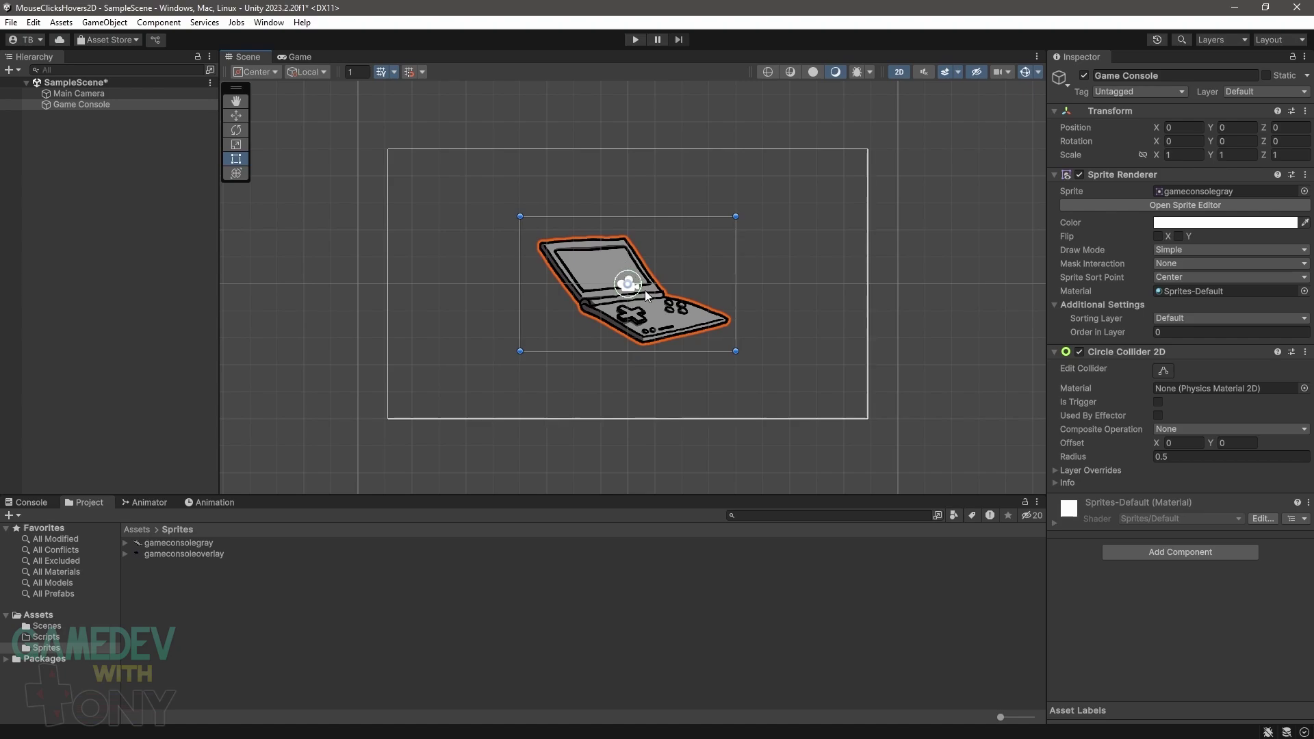
{"action": "left_click", "coordinate": [1193, 455]}
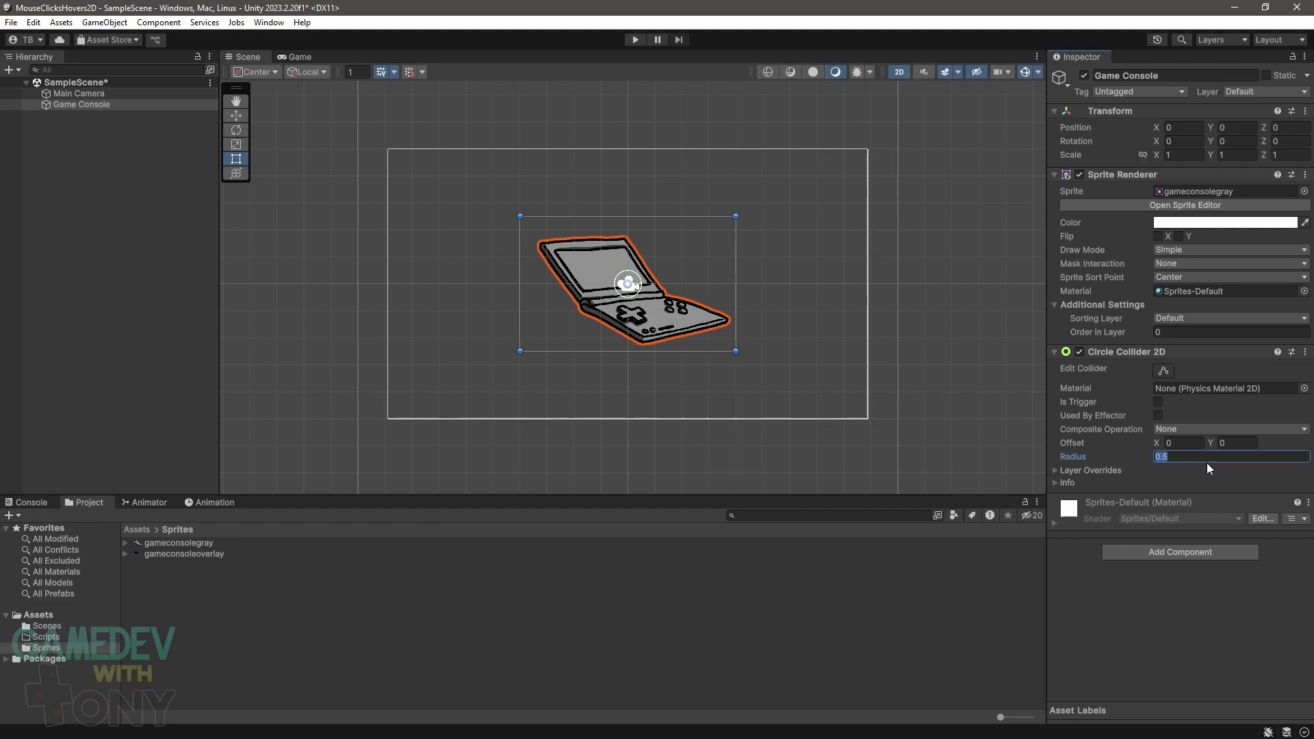
{"action": "type", "text": "2.3"}
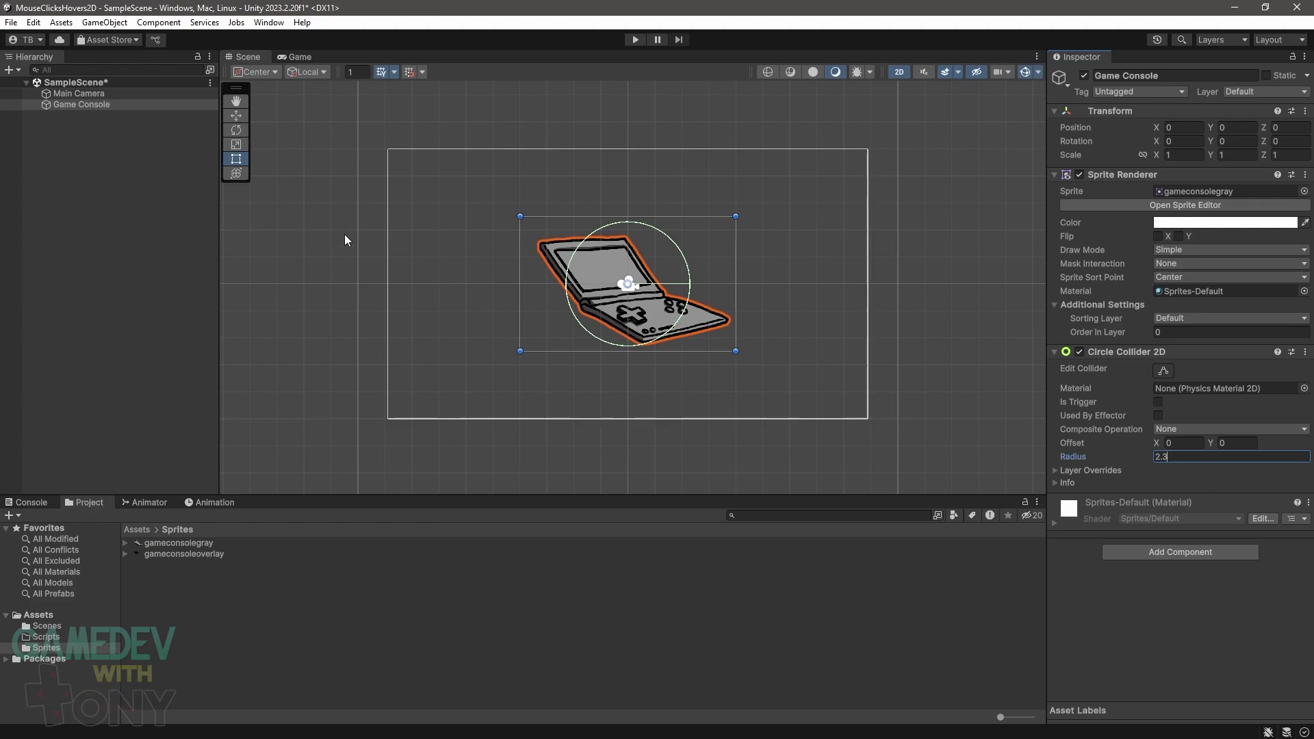
- Create an empty child object named Overlay under the Game Console
{"action": "right_click", "coordinate": [105, 106]}
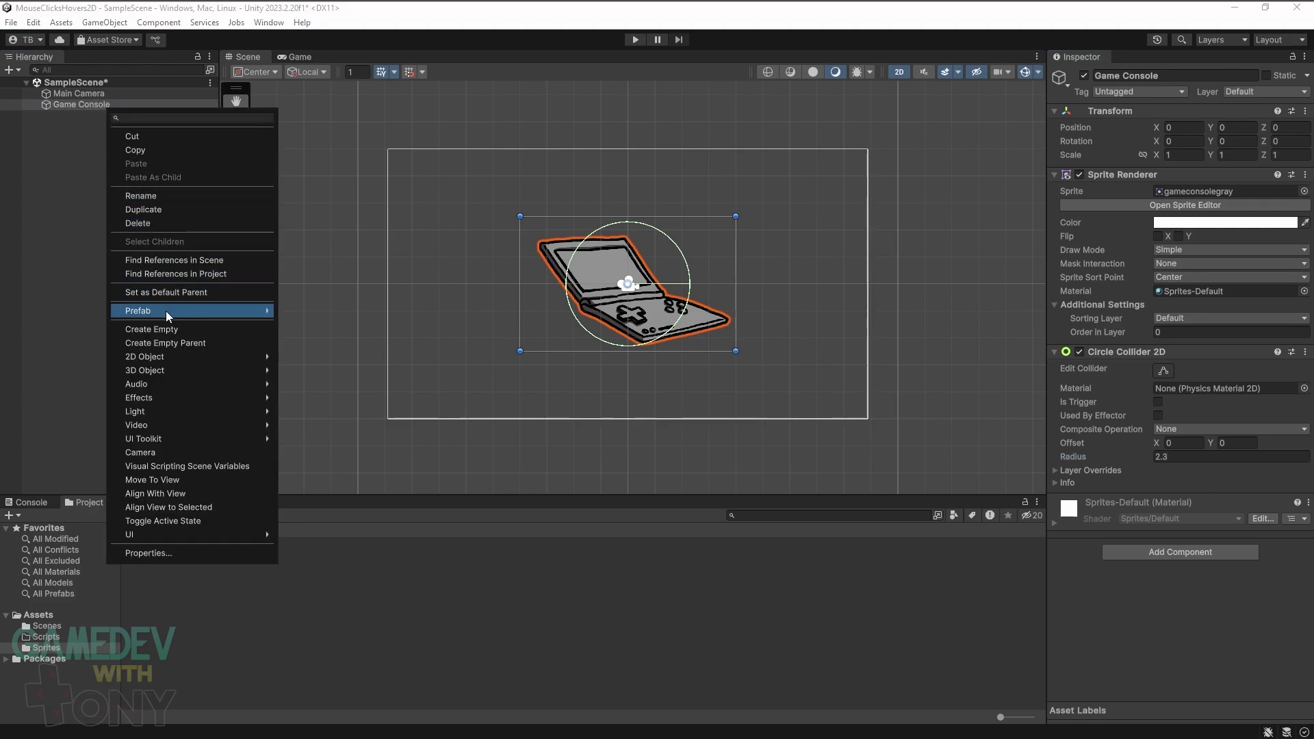
{"action": "left_click", "coordinate": [171, 330]}
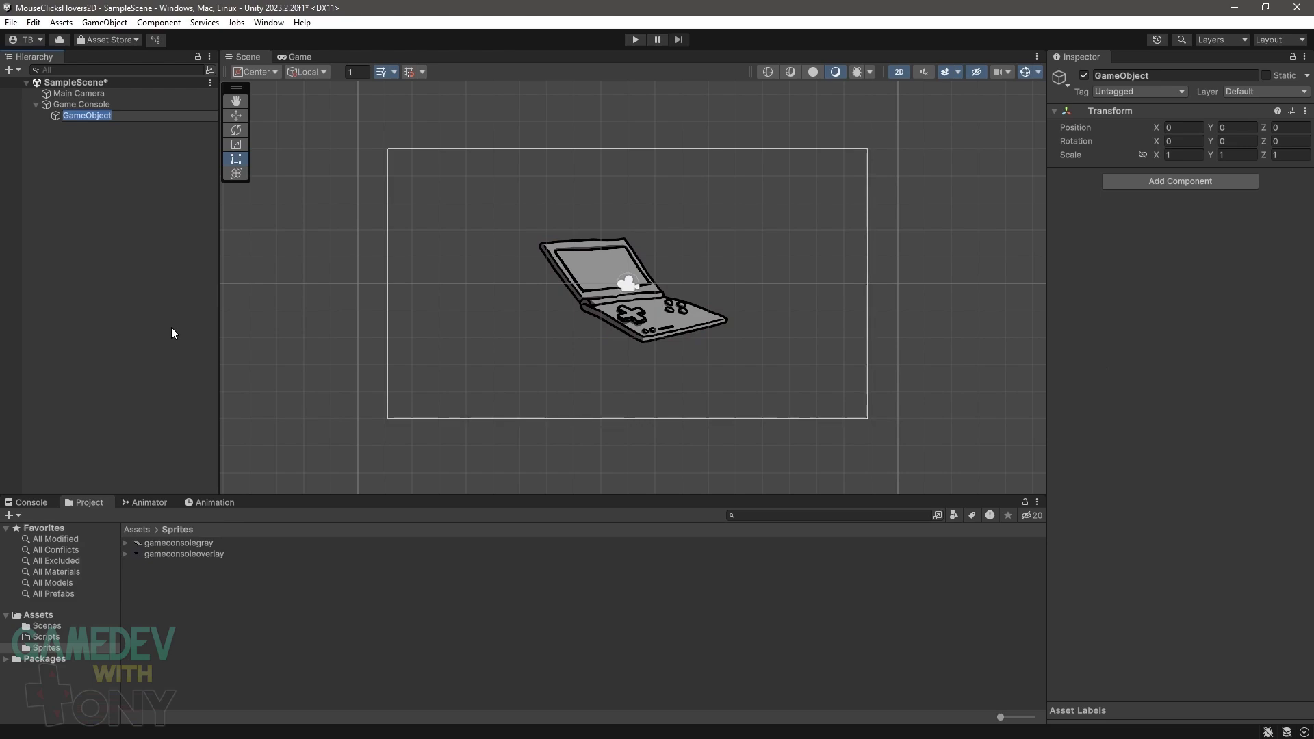
{"action": "type", "text": "Overlay"}
{"action": "key", "text": "Return"}
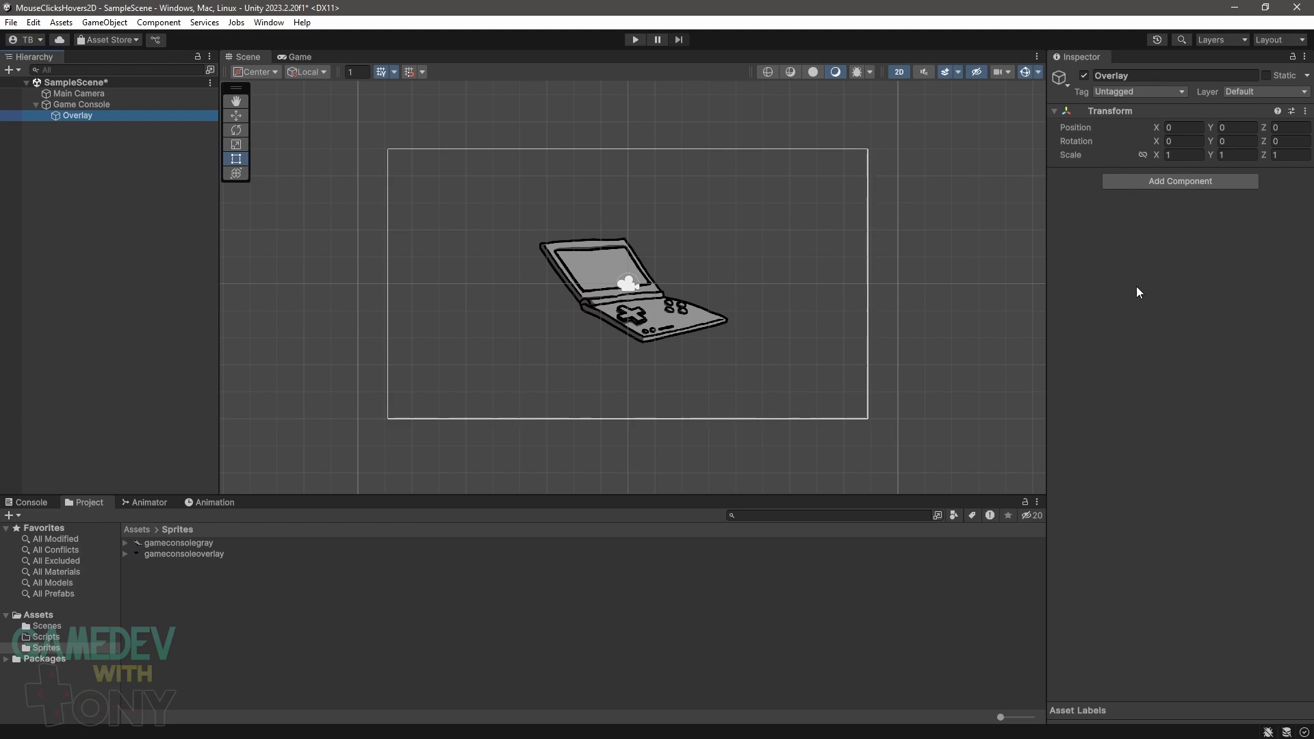
- Add a Sprite Renderer to the Overlay object and assign it the gameconsoleoverlay sprite
{"action": "left_click", "coordinate": [1226, 185]}
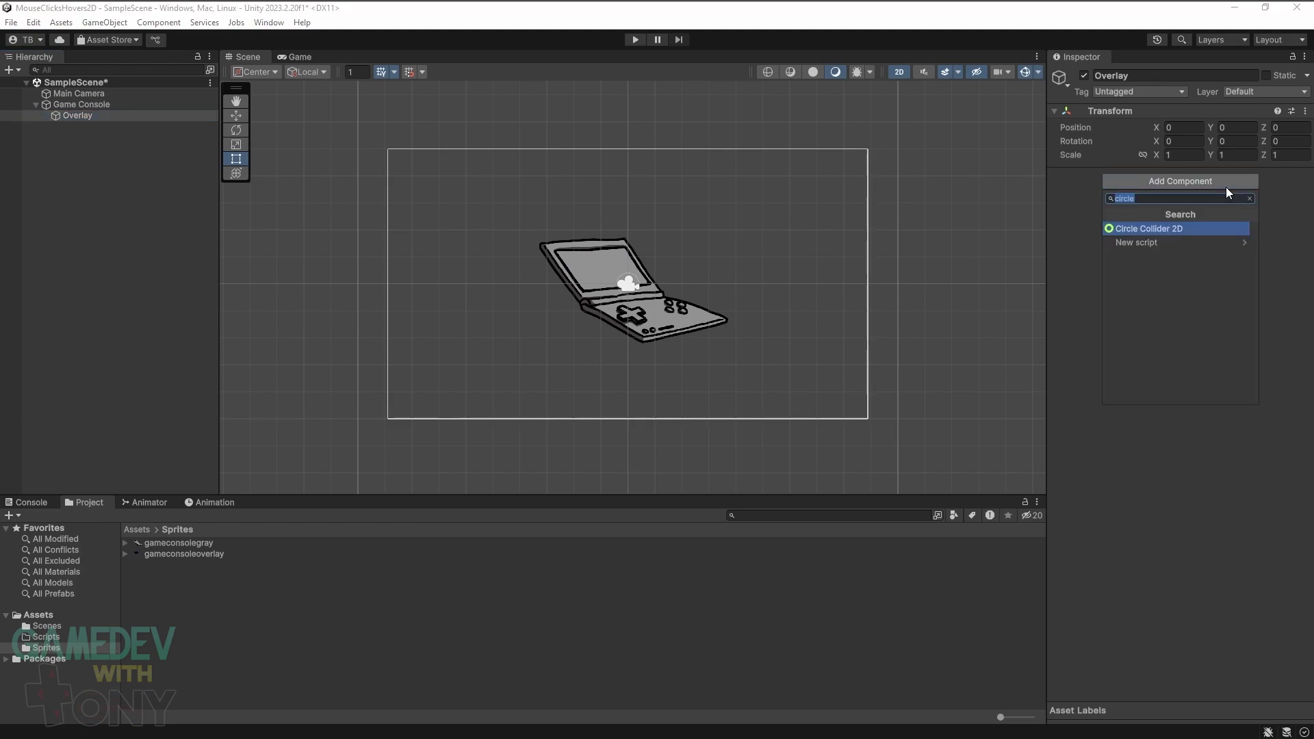
{"action": "type", "text": "sprite"}
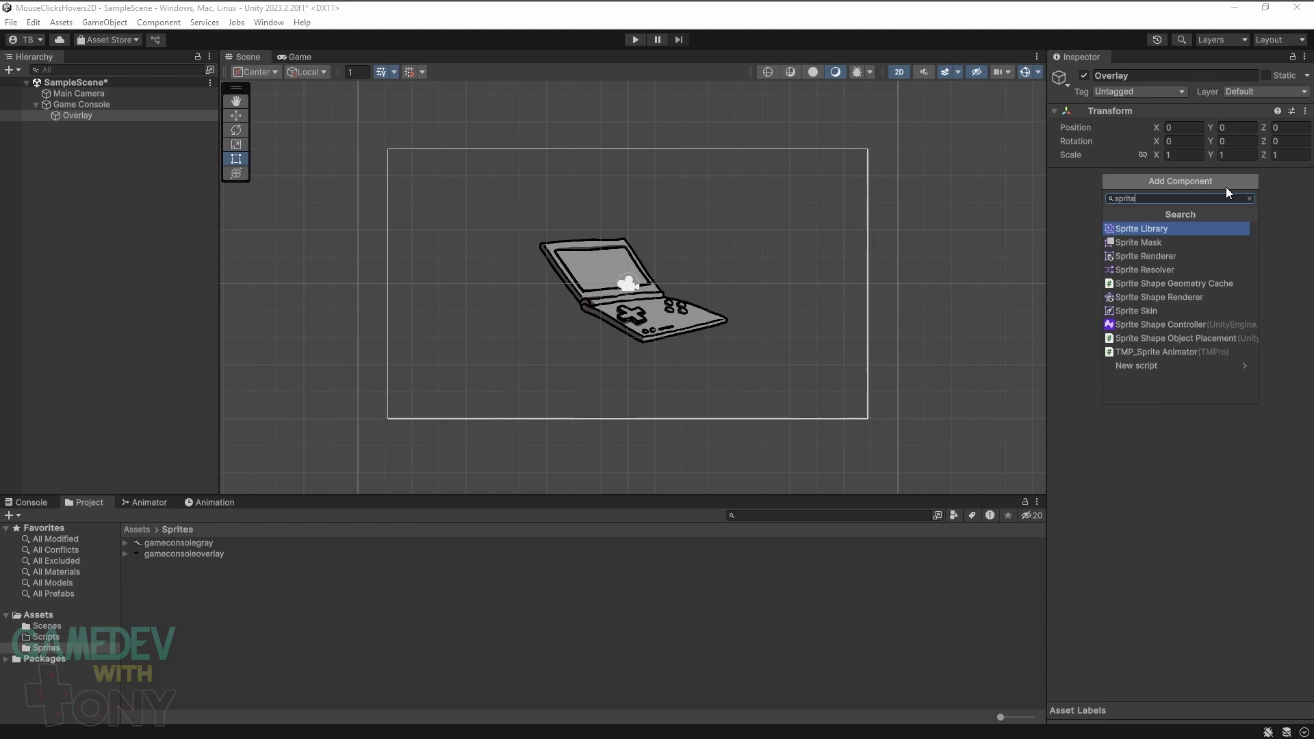
{"action": "left_click", "coordinate": [1166, 257]}
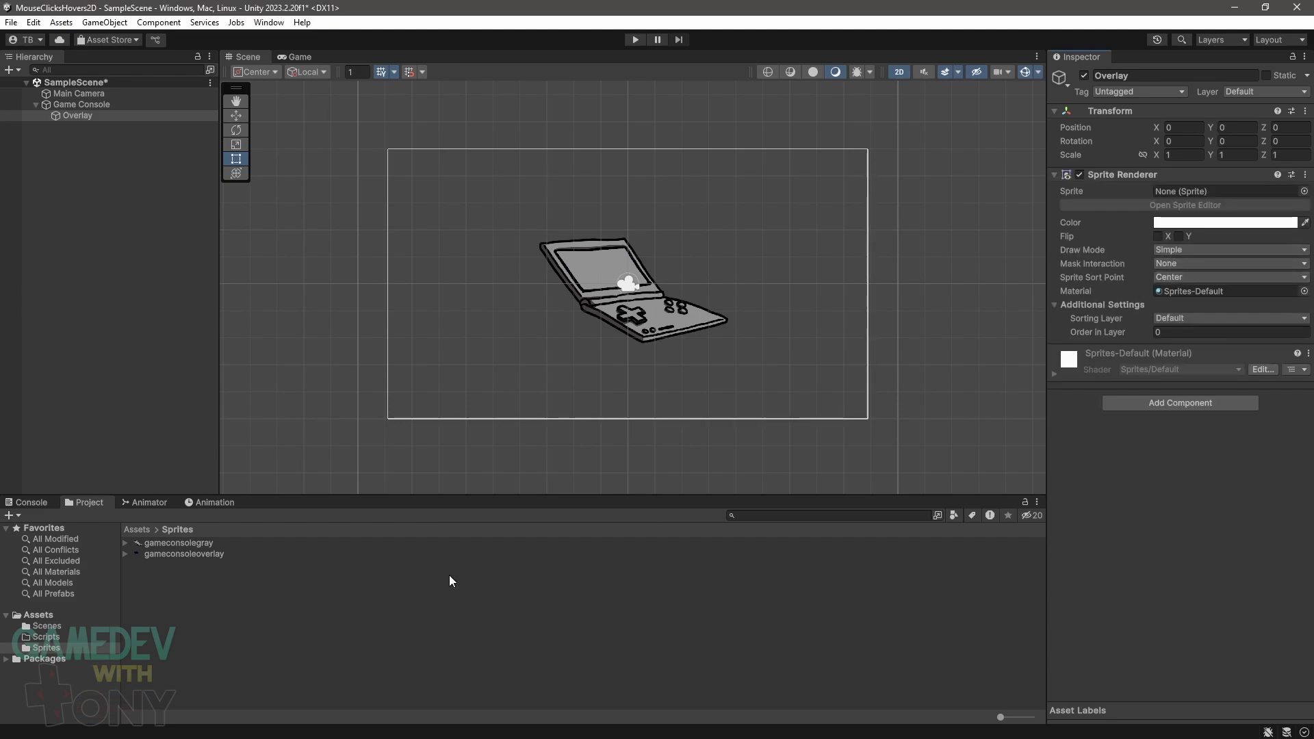
{"action": "left_click_drag", "start_coordinate": [228, 560], "coordinate": [1205, 192]}
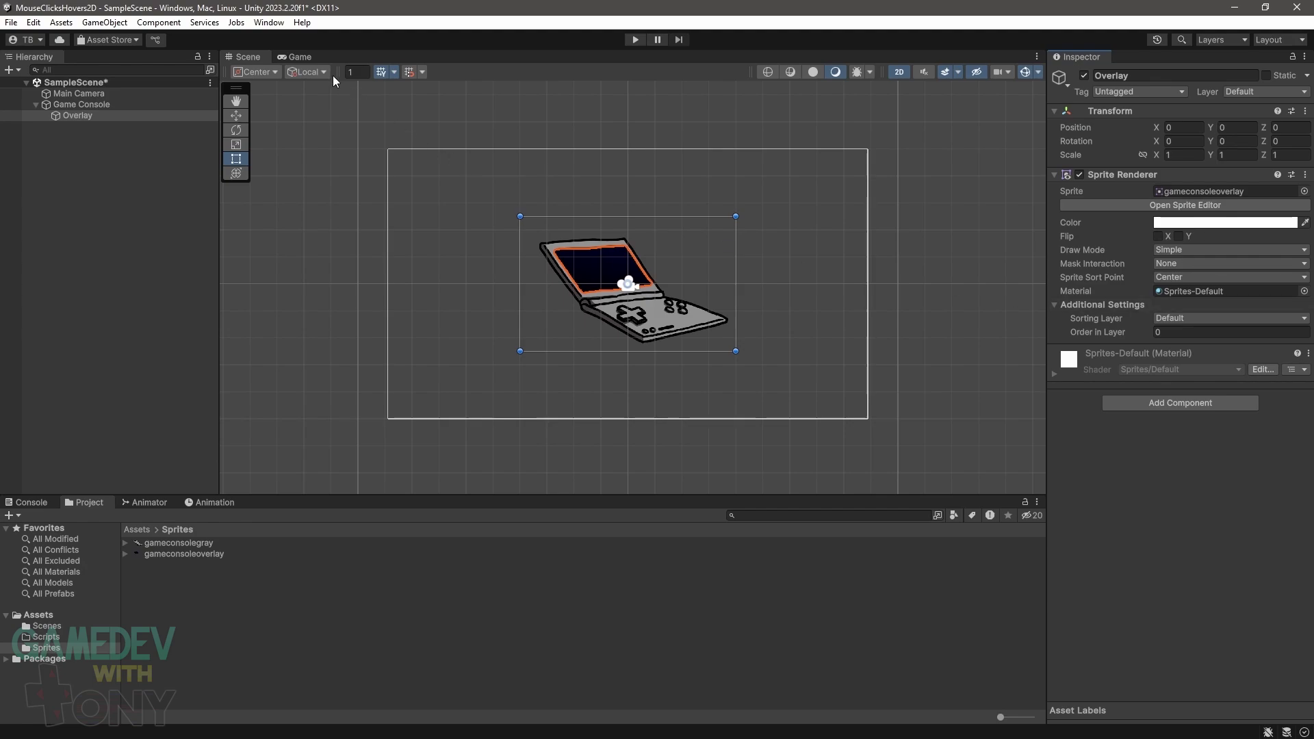
- Set the Overlay sprite's Order in Layer to 1 and save the scene
{"action": "left_click", "coordinate": [284, 58]}
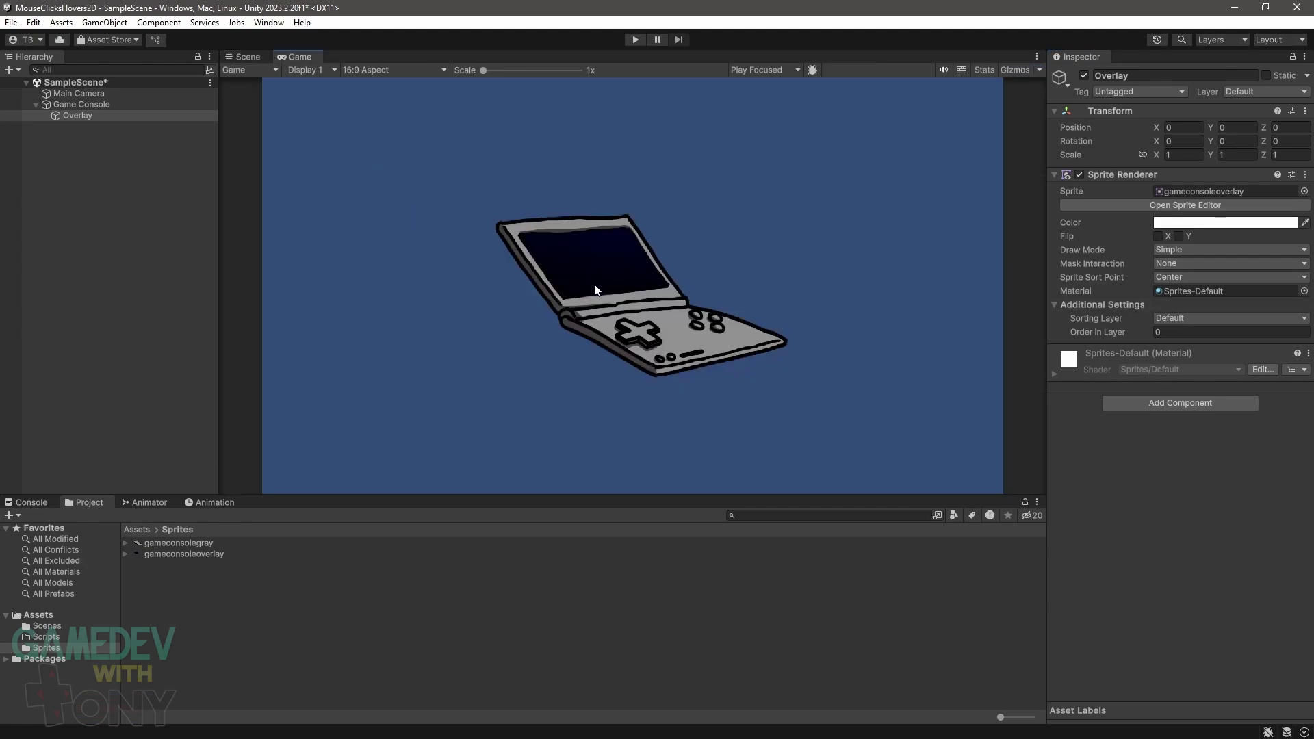
{"action": "left_click", "coordinate": [1231, 332]}
{"action": "type", "text": "-1"}
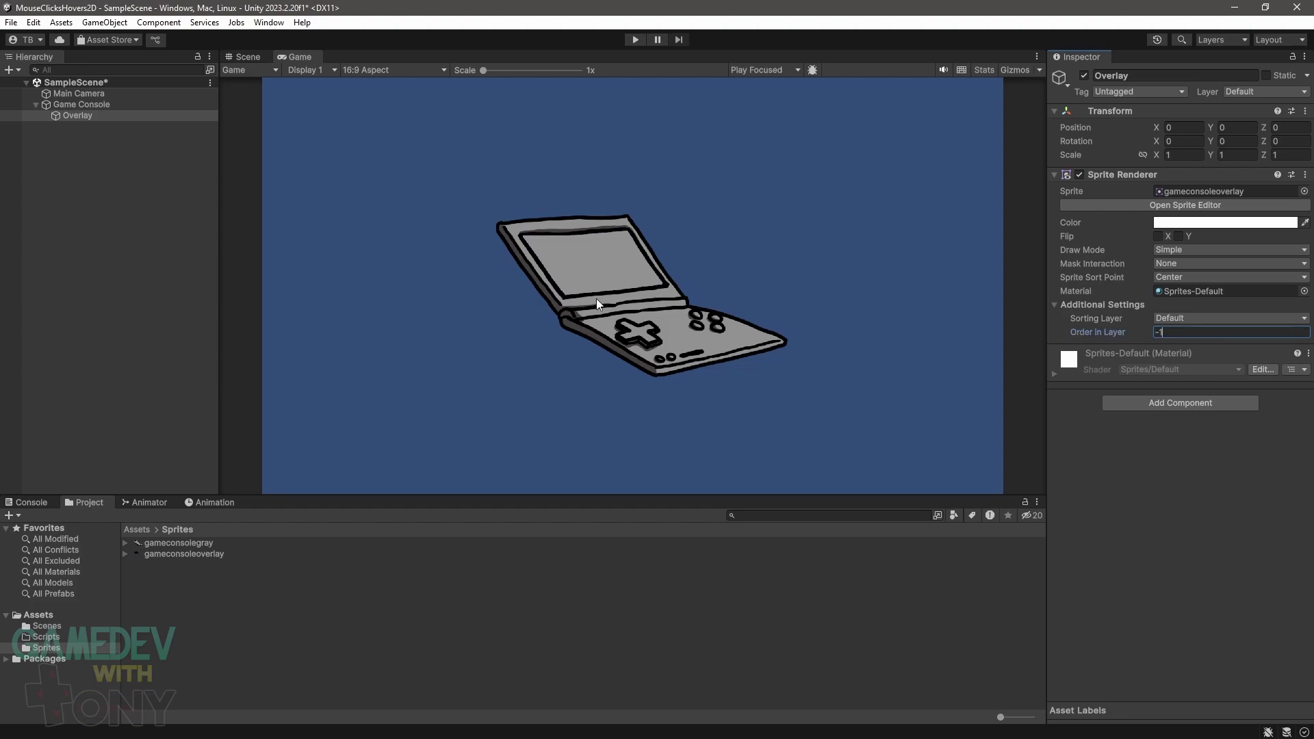
{"action": "key", "text": "Home"}
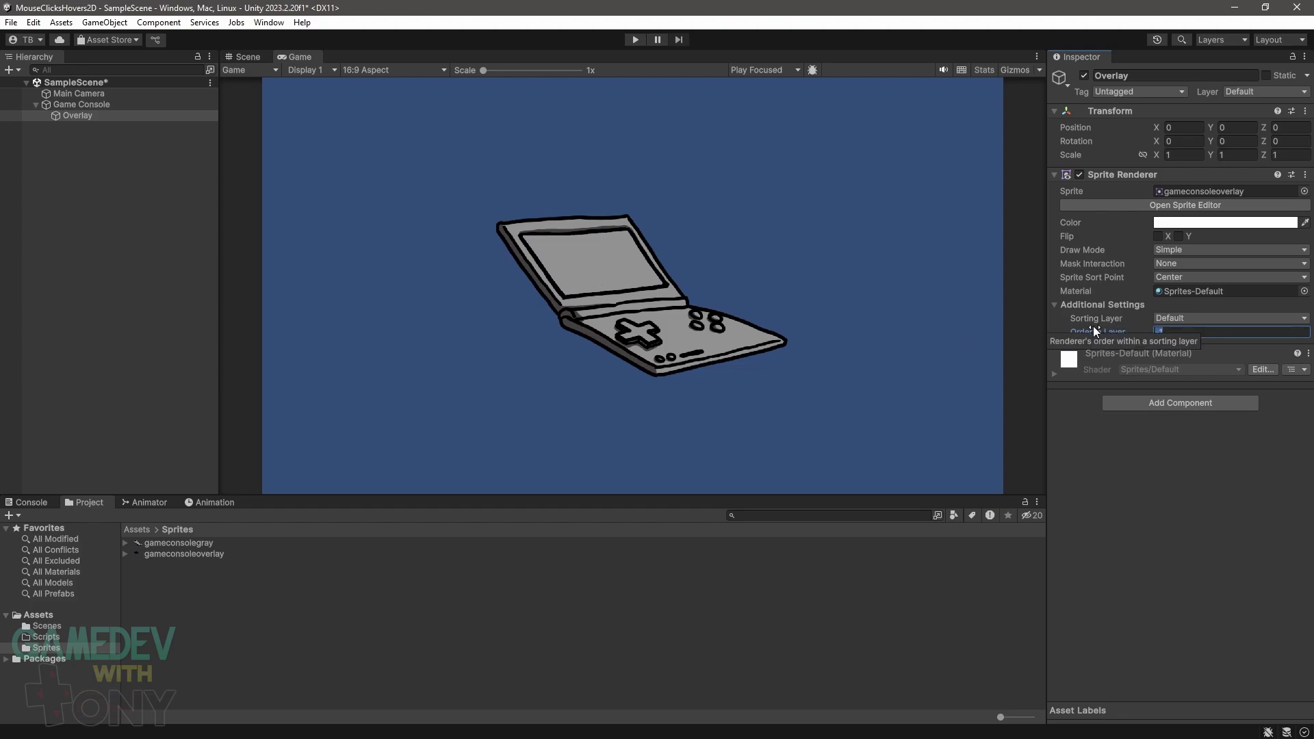
{"action": "key", "text": "Delete"}
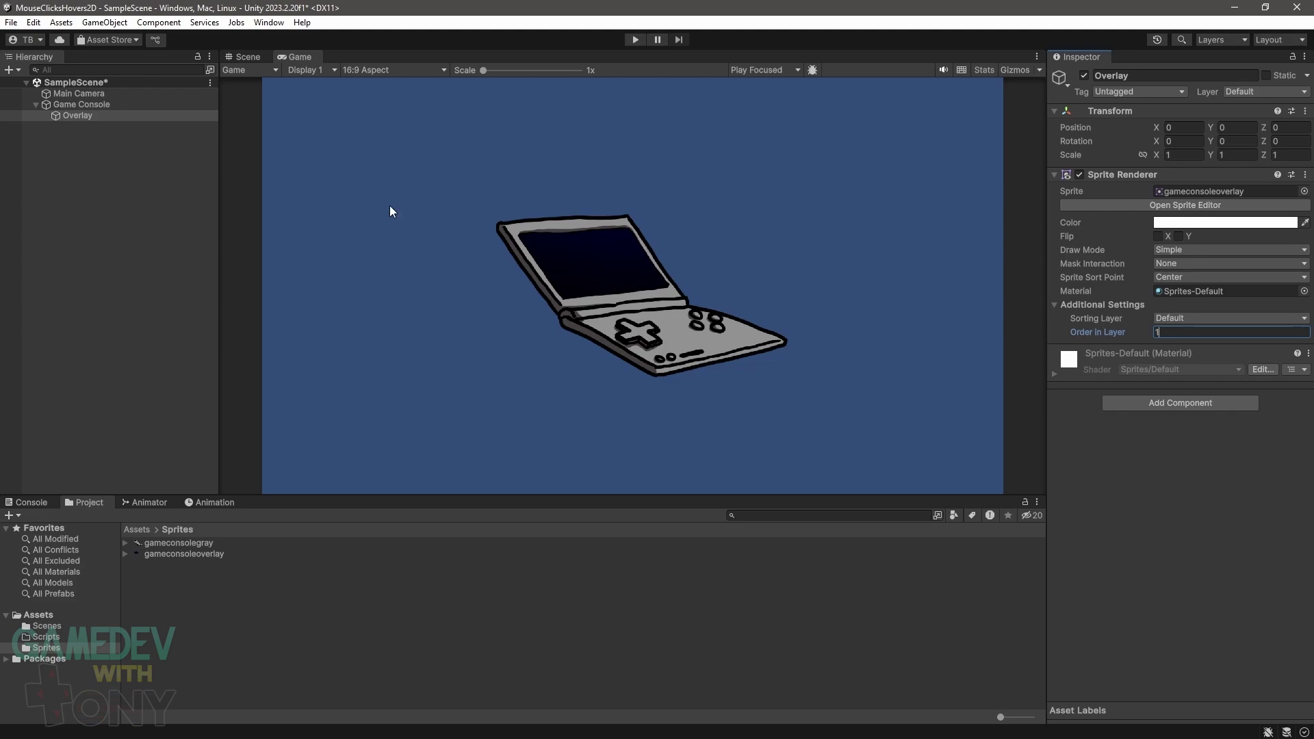
{"action": "left_click", "coordinate": [11, 21]}
{"action": "left_click", "coordinate": [33, 88]}
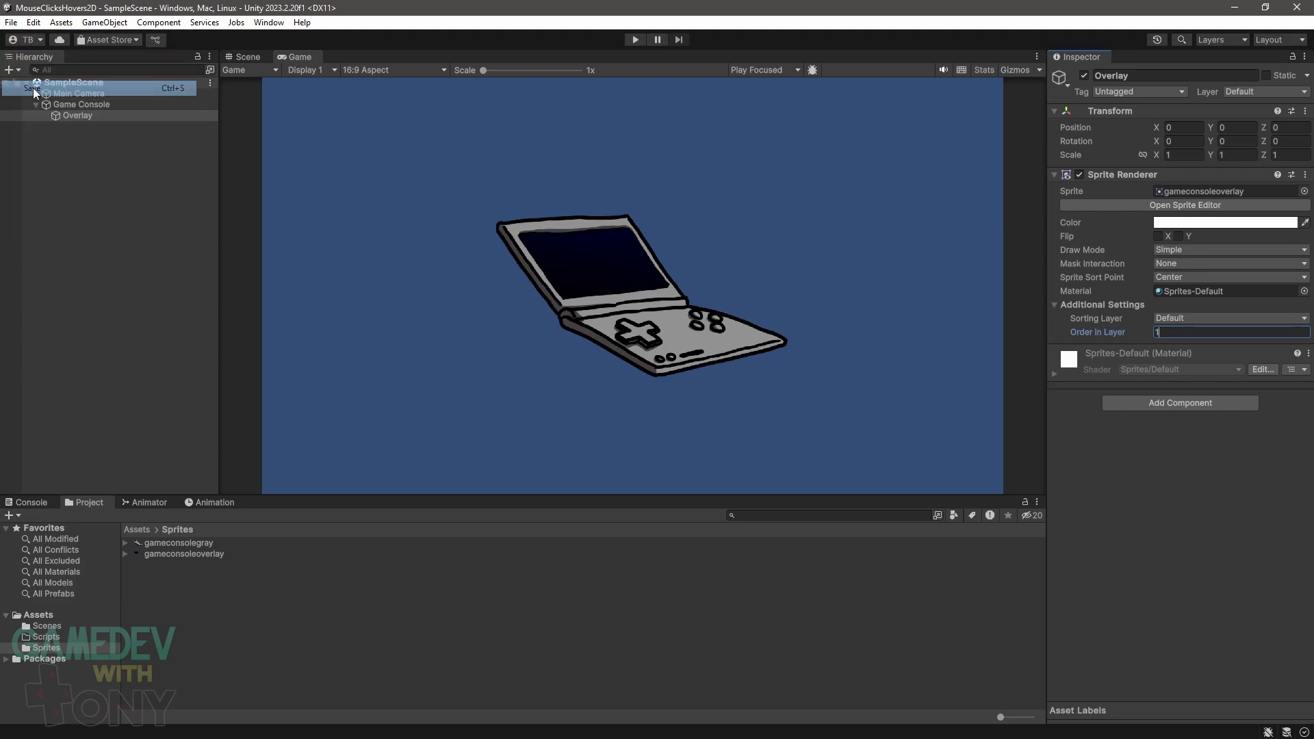
- Create a C# script named ClickScript in the Scripts folder
{"action": "left_click", "coordinate": [45, 637]}
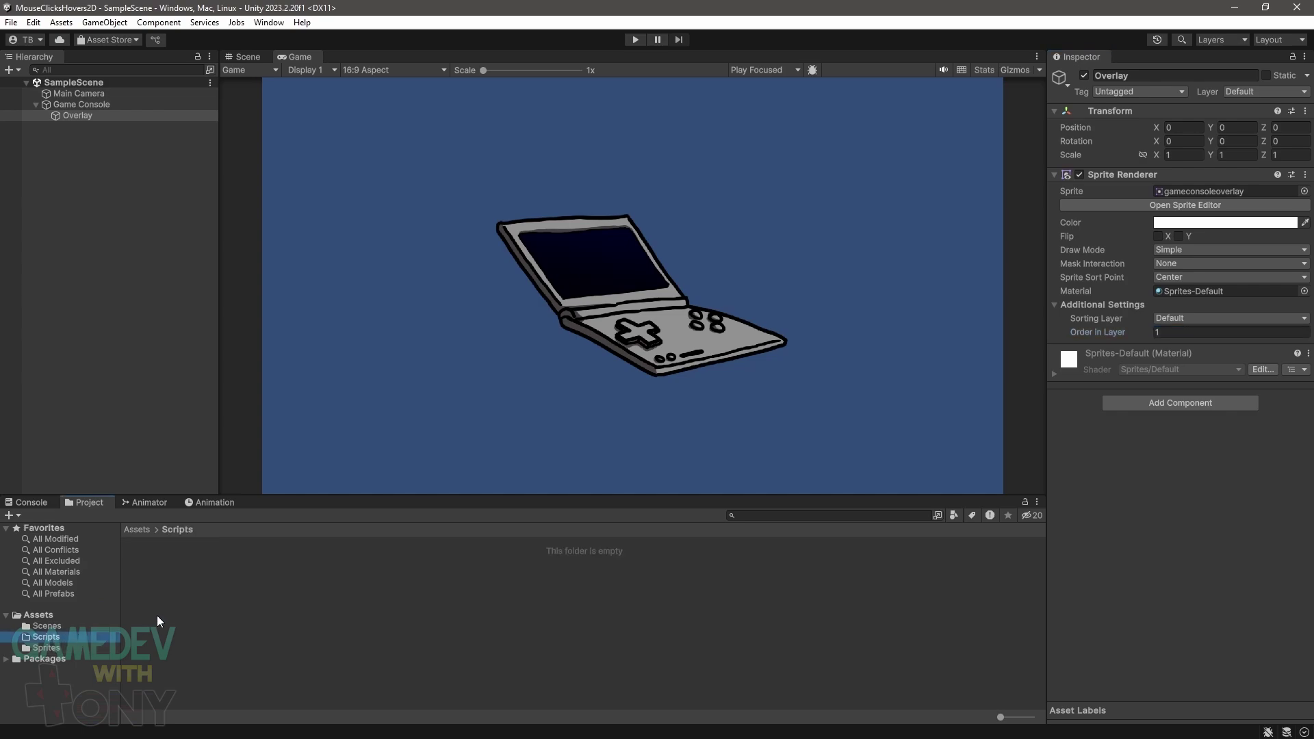
{"action": "right_click", "coordinate": [244, 608]}
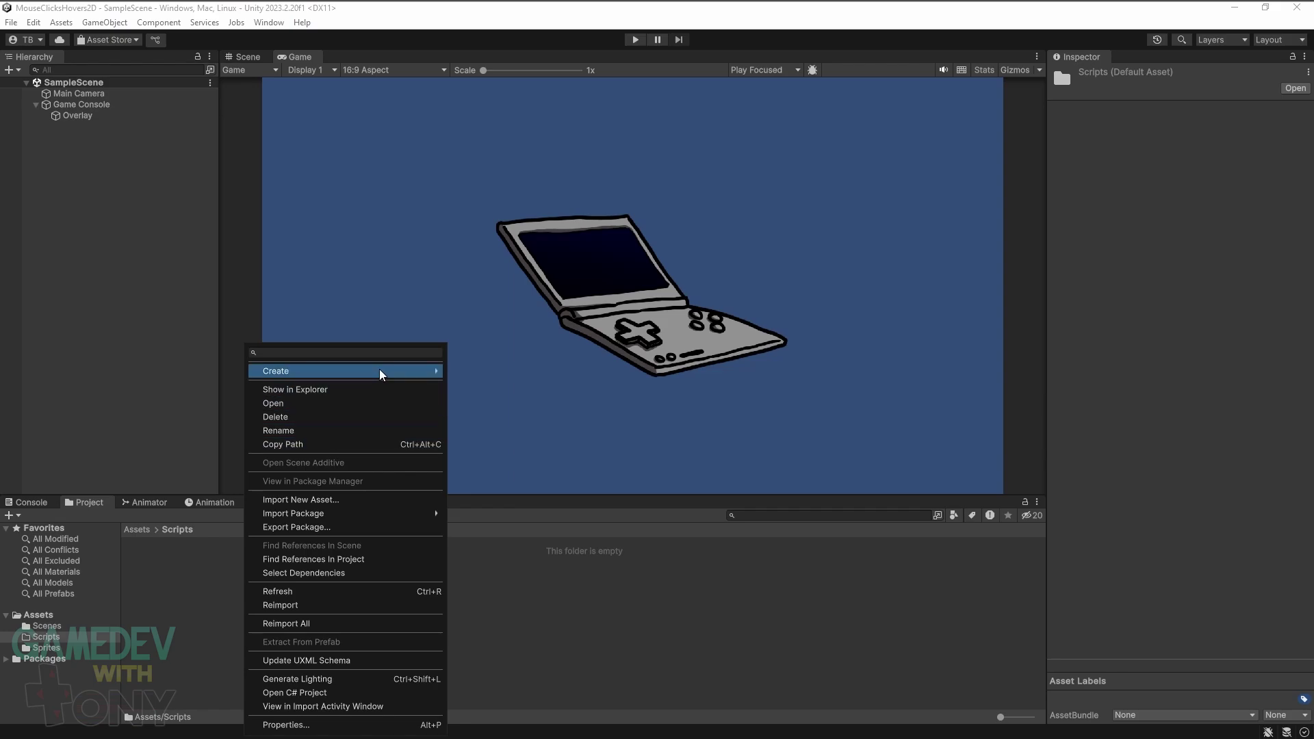
{"action": "mouse_move", "coordinate": [379, 370]}
{"action": "left_click", "coordinate": [540, 53]}
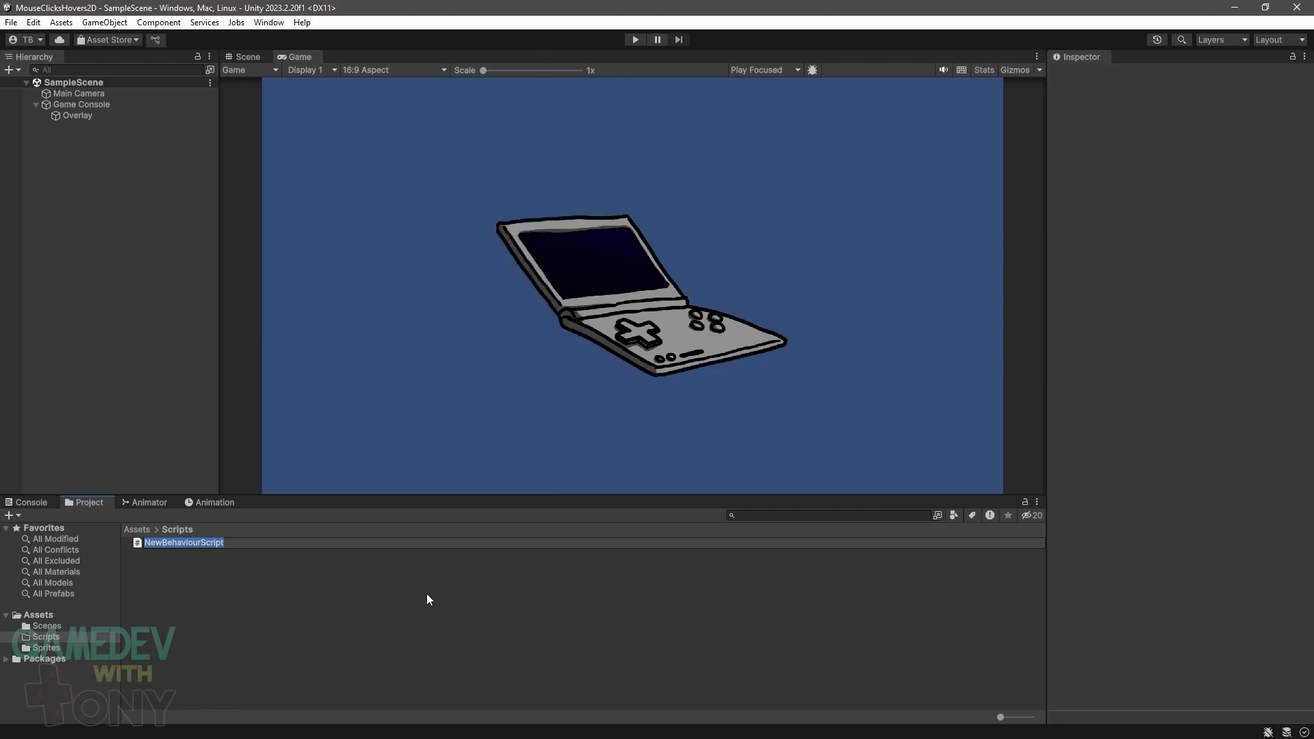
{"action": "type", "text": "ClickScript"}
{"action": "key", "text": "Return"}
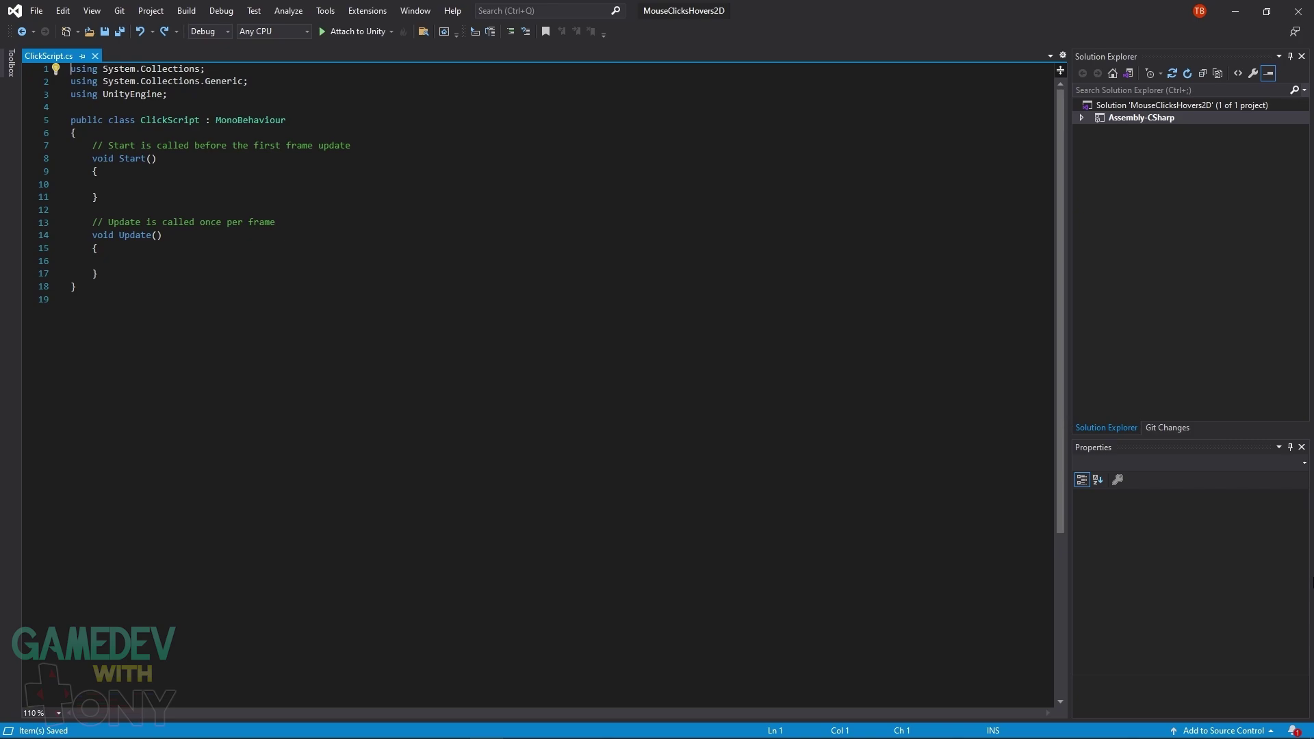
- Remove the System.Collections and System.Collections.Generic using lines from ClickScript
{"action": "key", "text": "shift+Down"}
{"action": "key", "text": "shift+Down"}
{"action": "key", "text": "Delete"}
- Declare the ClickScript fields Vector3 mousePosition, RaycastHit2D raycastHit2D and Transform clickObject above Start
{"action": "left_click", "coordinate": [77, 107]}
{"action": "key", "text": "Return"}
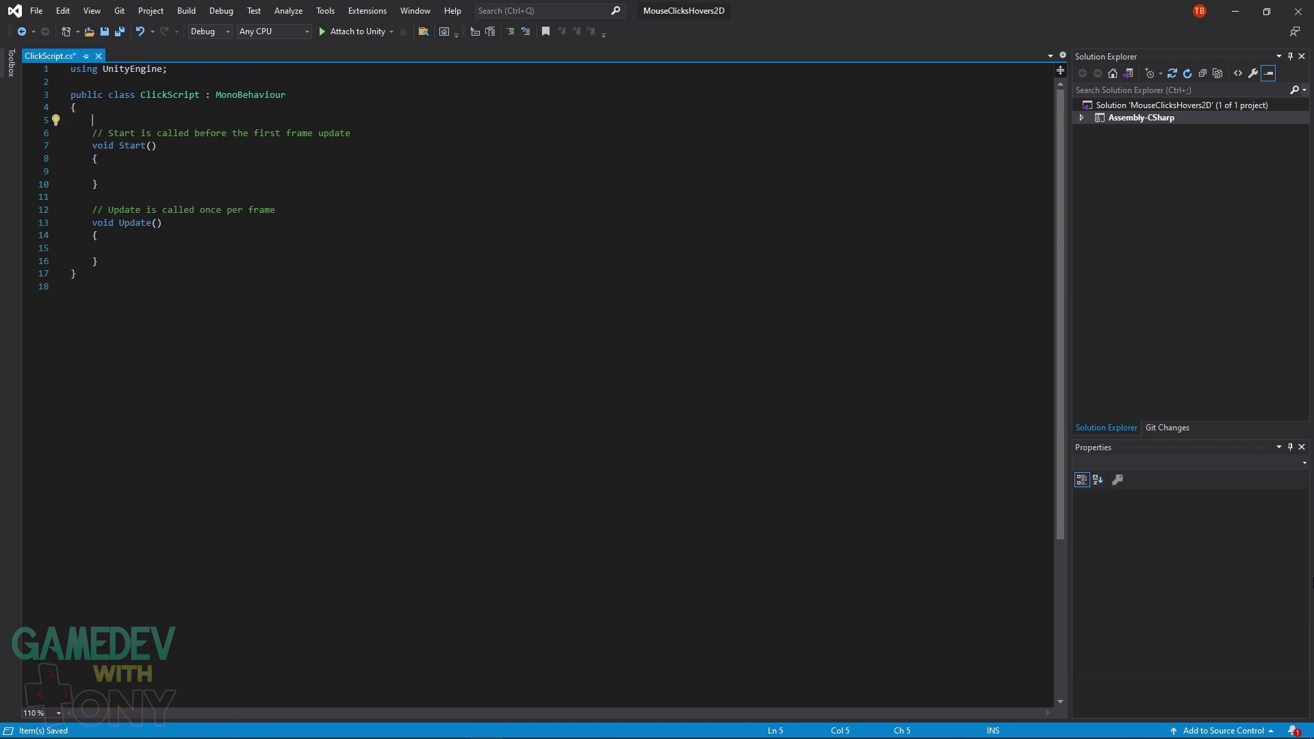
{"action": "type", "text": "Vector3 mousePosition;"}
{"action": "key", "text": "Return"}
{"action": "type", "text": "RaycastHit2D raycastHit2D;"}
{"action": "key", "text": "Return"}
{"action": "type", "text": "Transform clickObject;"}
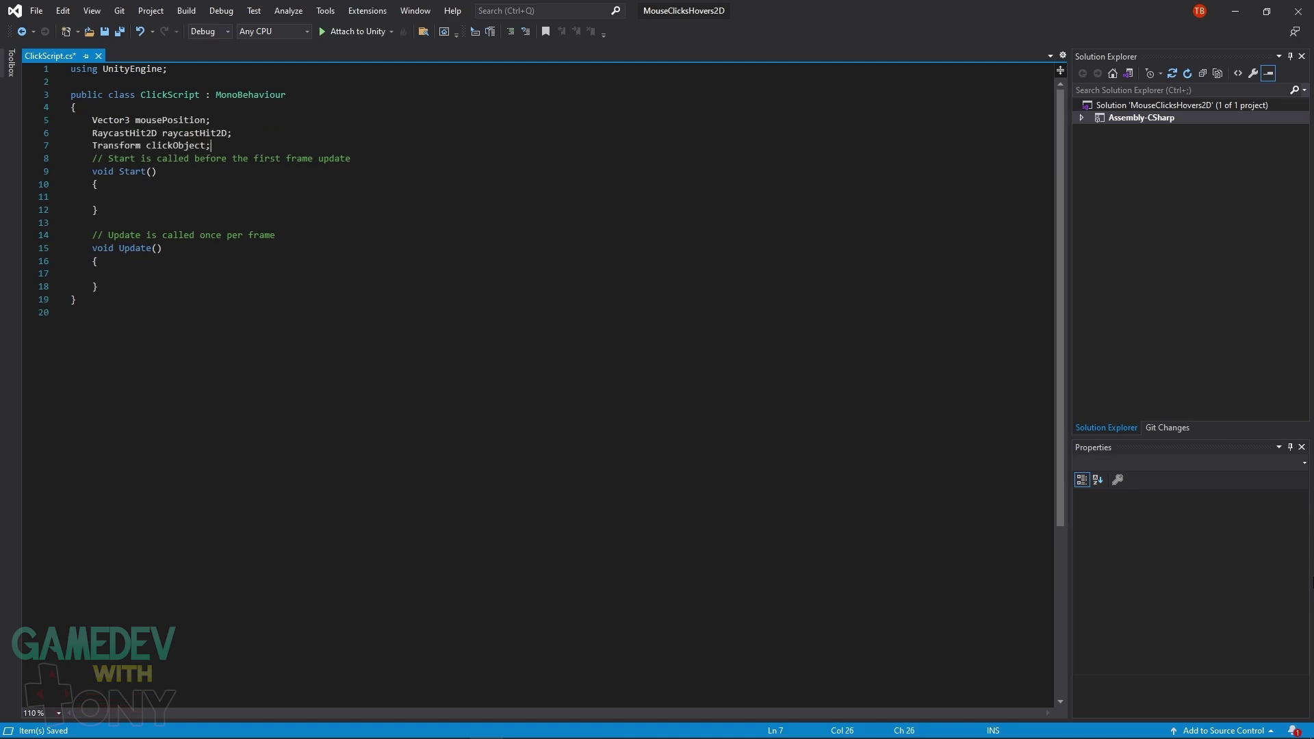
{"action": "key", "text": "Return"}
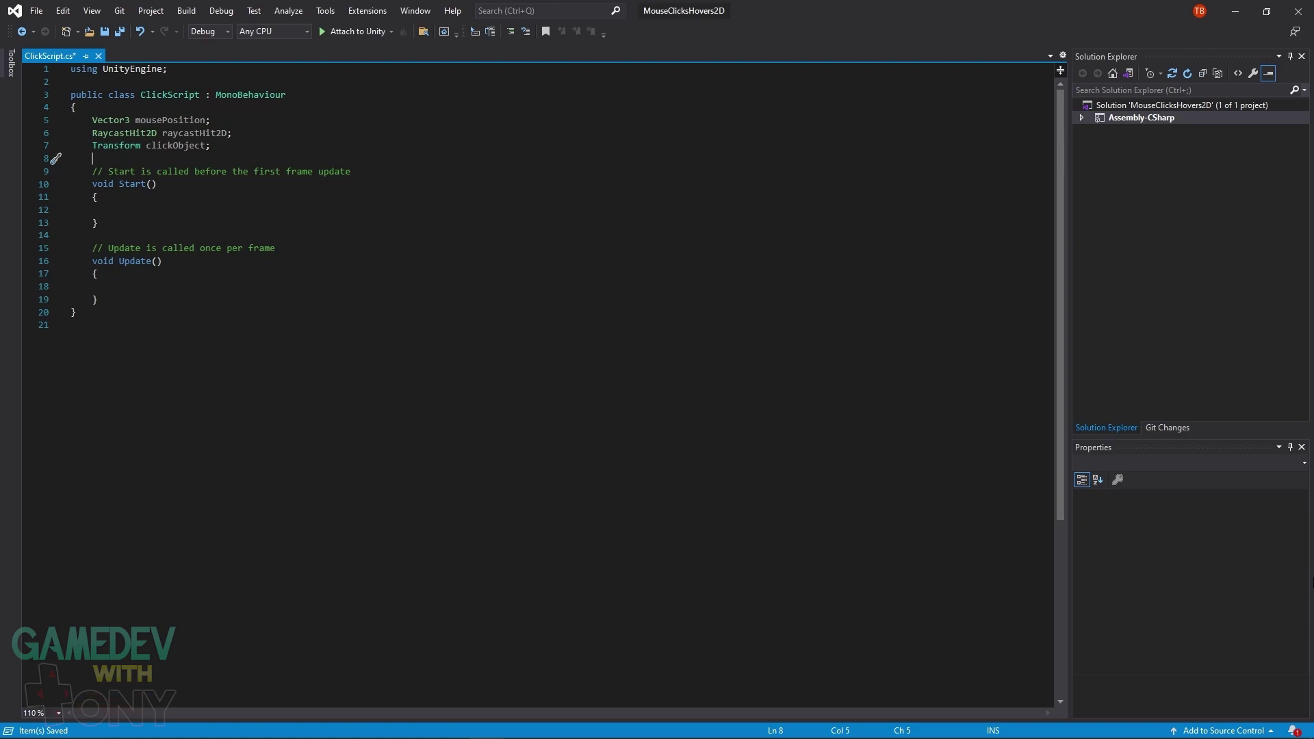
- In Update, assign Input.mousePosition to mousePosition and declare Ray mouseRay as Camera.main.ScreenPointToRay(mousePosition)
{"action": "key", "text": "Down"}
{"action": "key", "text": "Down"}
{"action": "key", "text": "Down"}
{"action": "key", "text": "Down"}
{"action": "key", "text": "Down"}
{"action": "key", "text": "Down"}
{"action": "key", "text": "Down"}
{"action": "key", "text": "Down"}
{"action": "key", "text": "Down"}
{"action": "key", "text": "Down"}
{"action": "key", "text": "Tab"}
{"action": "type", "text": "mousePosition = Input.mousePosition;"}
{"action": "key", "text": "Return"}
{"action": "key", "text": "Return"}
{"action": "type", "text": "Ray mouseRay = Camera.main.ScreenPointToRay(mouseP"}
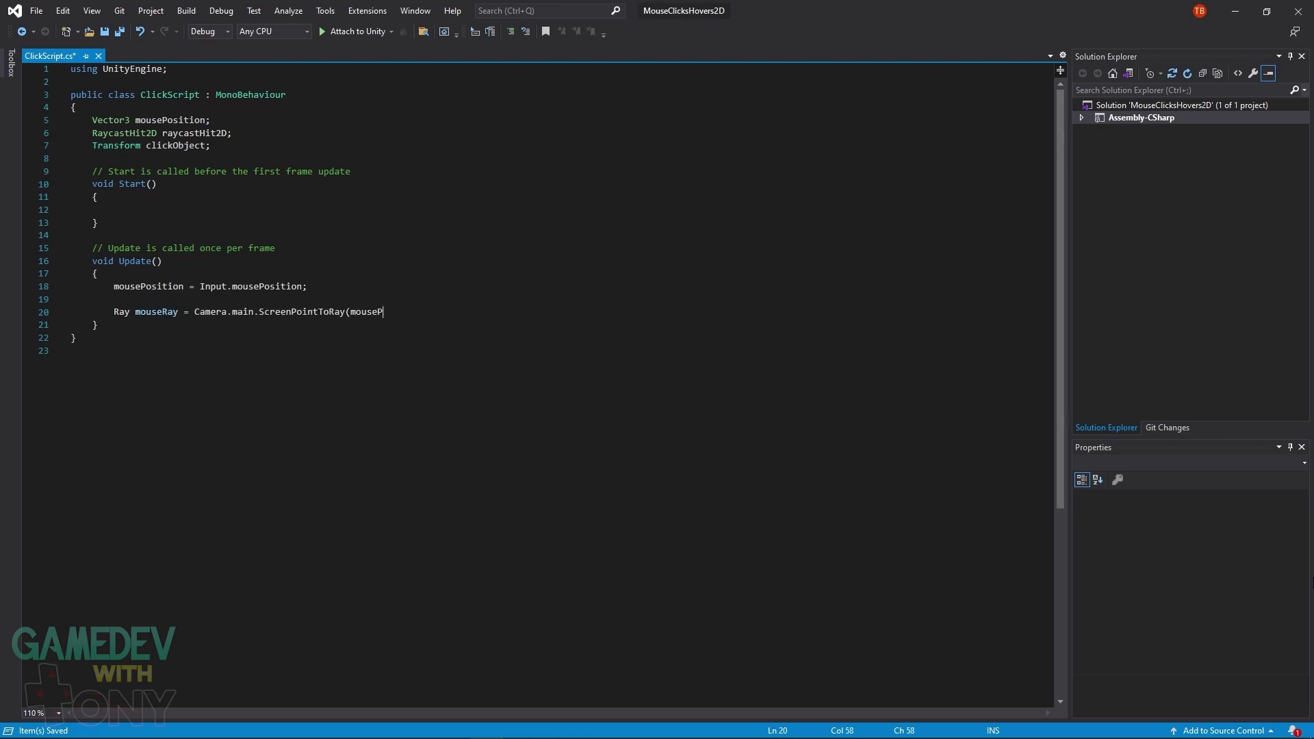
{"action": "type", "text": "osition);"}
{"action": "key", "text": "Return"}
{"action": "key", "text": "Return"}
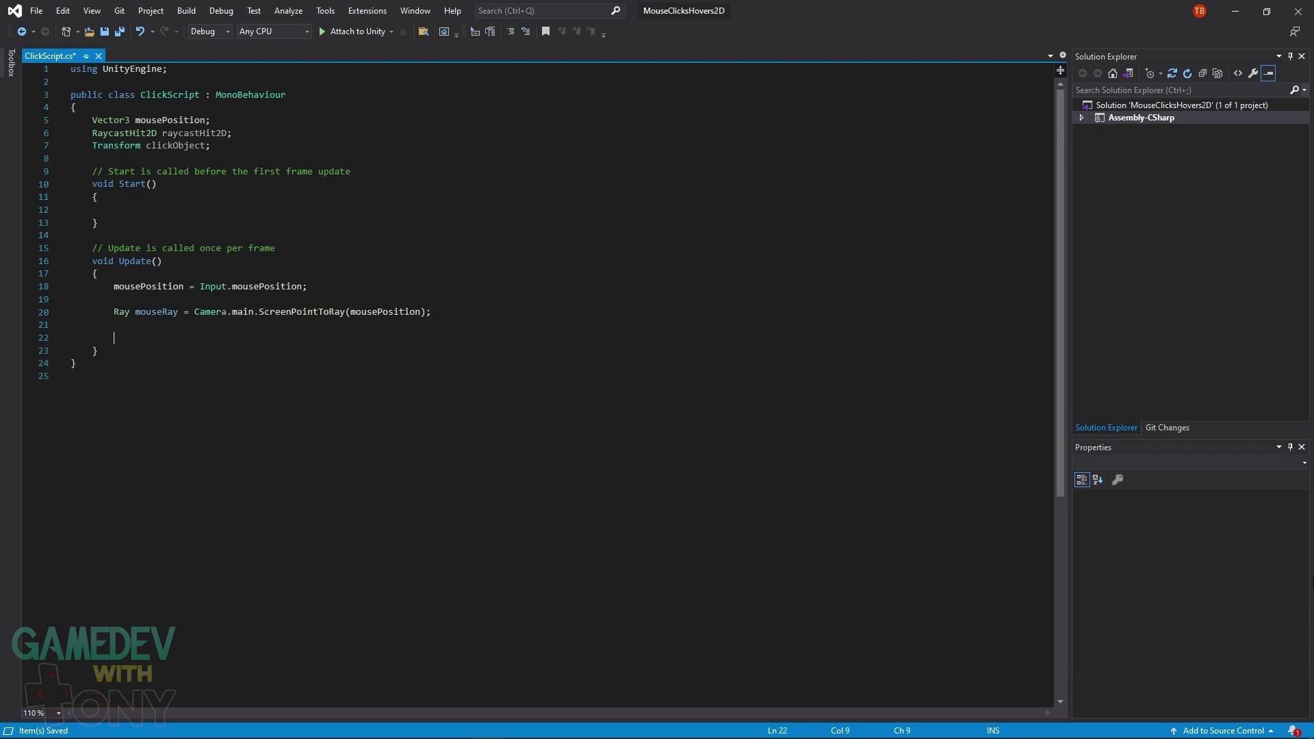
- Add an Input.GetMouseButtonDown(0) block that stores Physics2D.Raycast(mouseRay.origin, mouseRay.direction) in raycastHit2D and sets clickObject to the hit collider's transform or null
{"action": "type", "text": "if (Input.GetMouseButtonDown(0))"}
{"action": "key", "text": "Return"}
{"action": "type", "text": "{"}
{"action": "key", "text": "Return"}
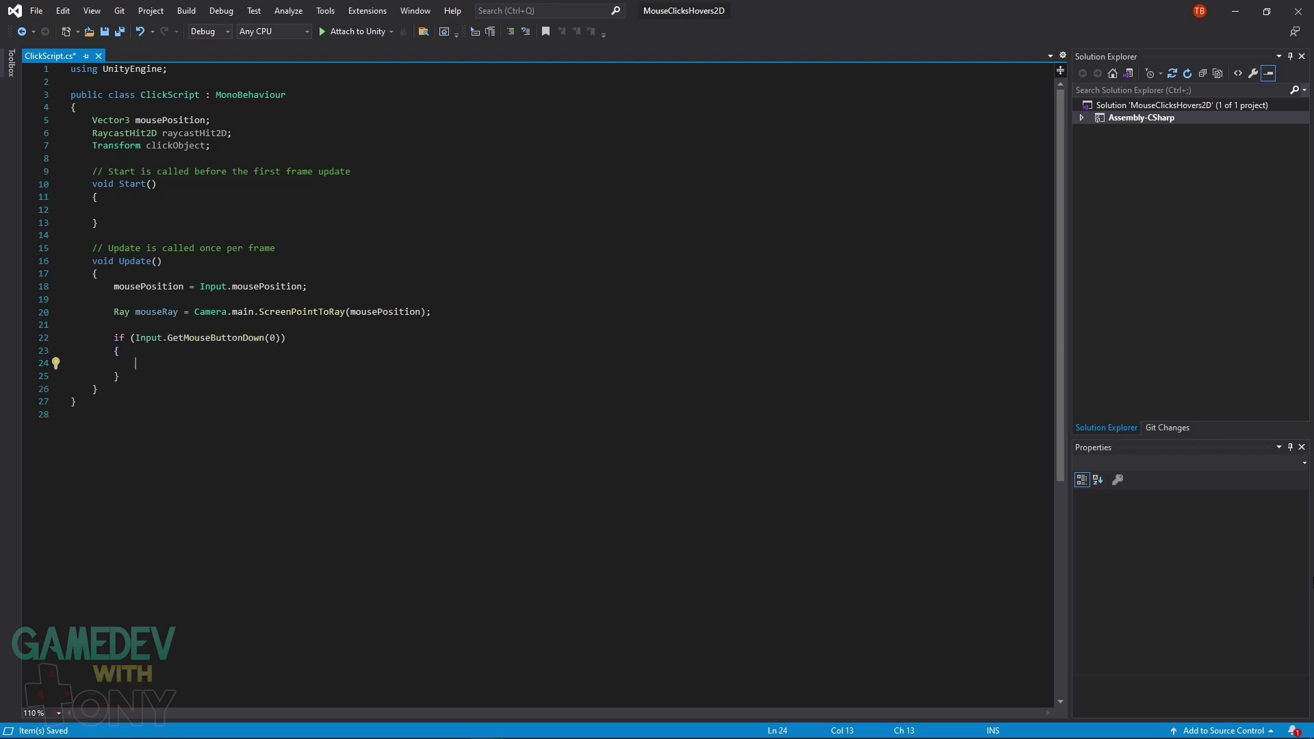
{"action": "type", "text": "raycastHit2D = Physics2D.Raycast(mouseRay.origin, mouseRay.directio"}
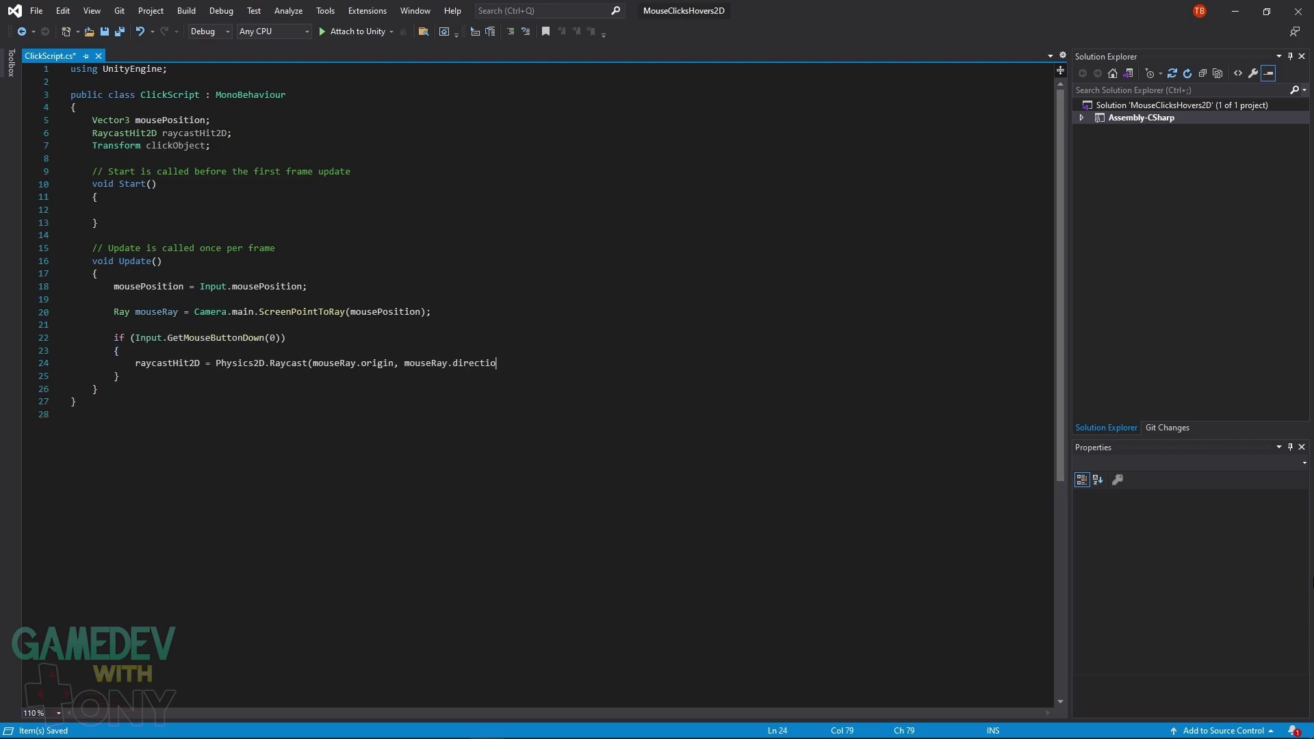
{"action": "type", "text": "n);"}
{"action": "key", "text": "Return"}
{"action": "type", "text": "clickObject = raycastHit2D ? raycastHit2D.collider.transform : nu"}
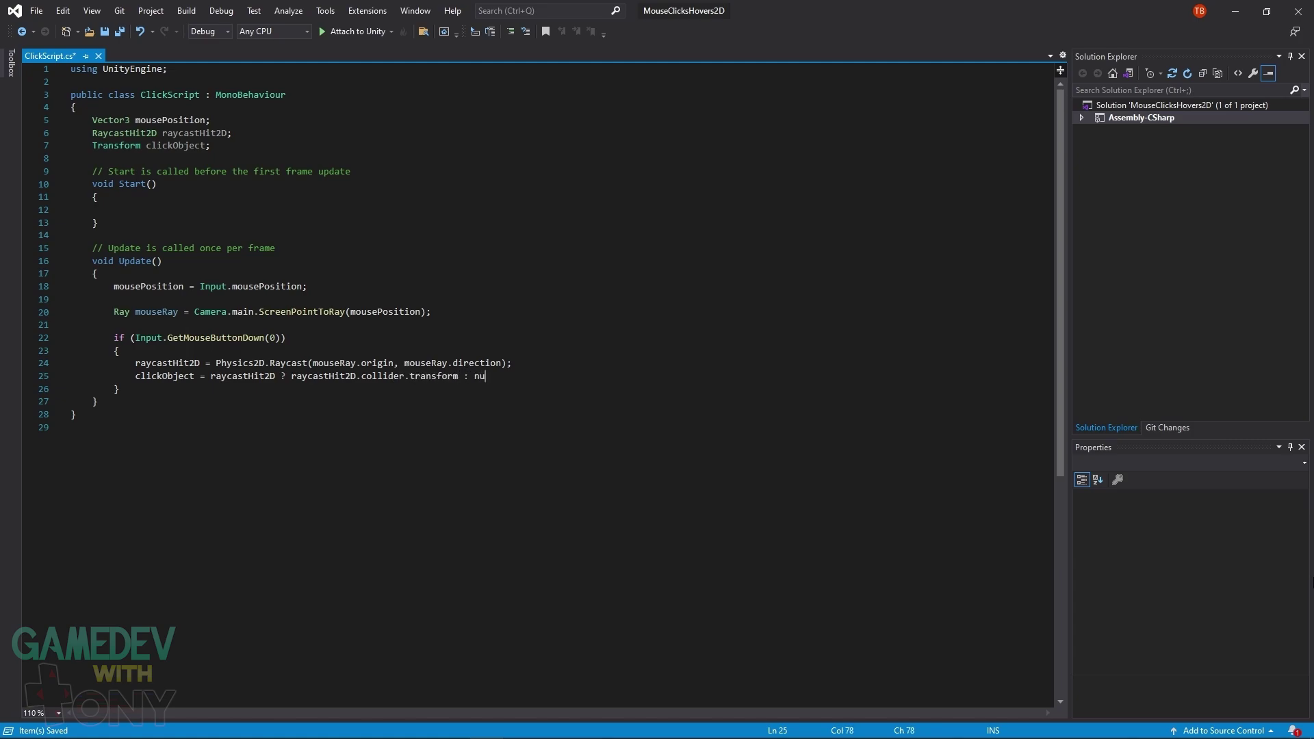
{"action": "type", "text": "ll;"}
{"action": "key", "text": "Return"}
{"action": "key", "text": "Return"}
- Add an if (clickObject) block that sets the clicked object's SpriteRenderer color to Color.red, and save the script
{"action": "type", "text": "if (clickObject)"}
{"action": "key", "text": "Return"}
{"action": "type", "text": "{"}
{"action": "key", "text": "Return"}
{"action": "type", "text": "}"}
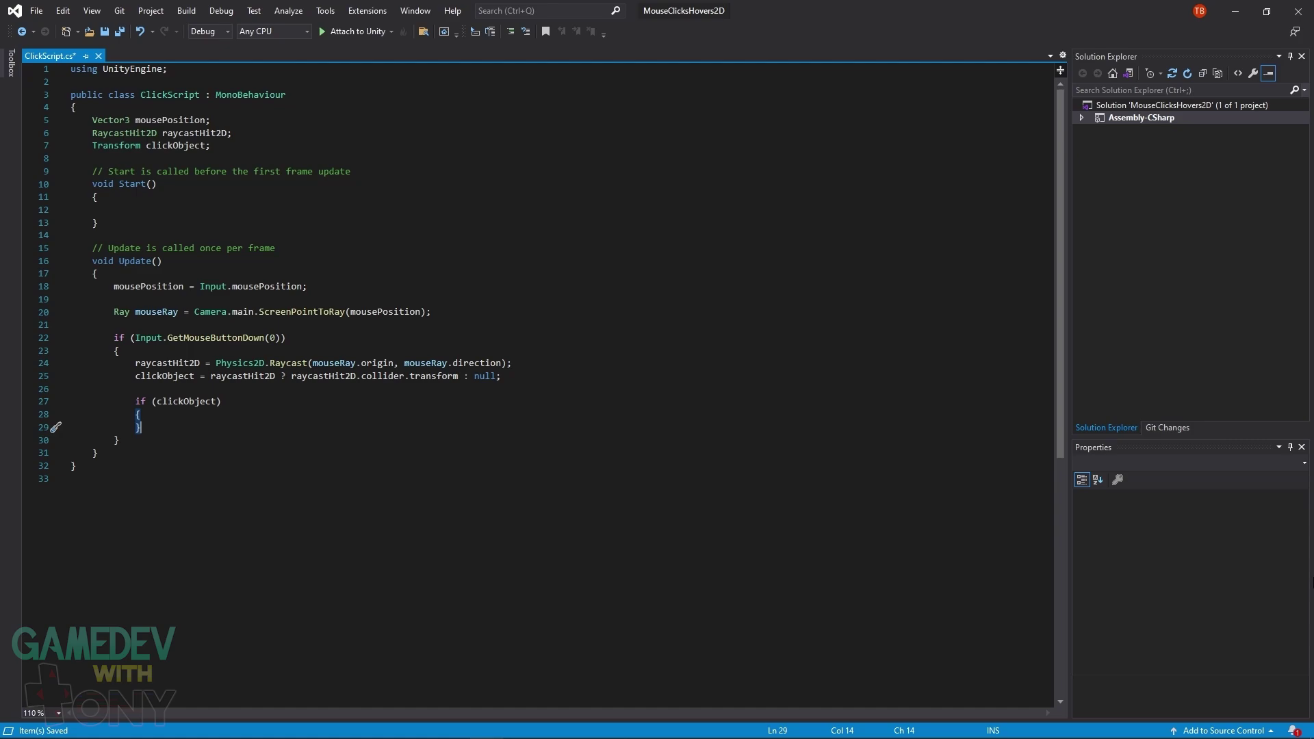
{"action": "key", "text": "ctrl+Return"}
{"action": "type", "text": "clickObject.GetComponent<SpriteRenderer>().color = Color.red;"}
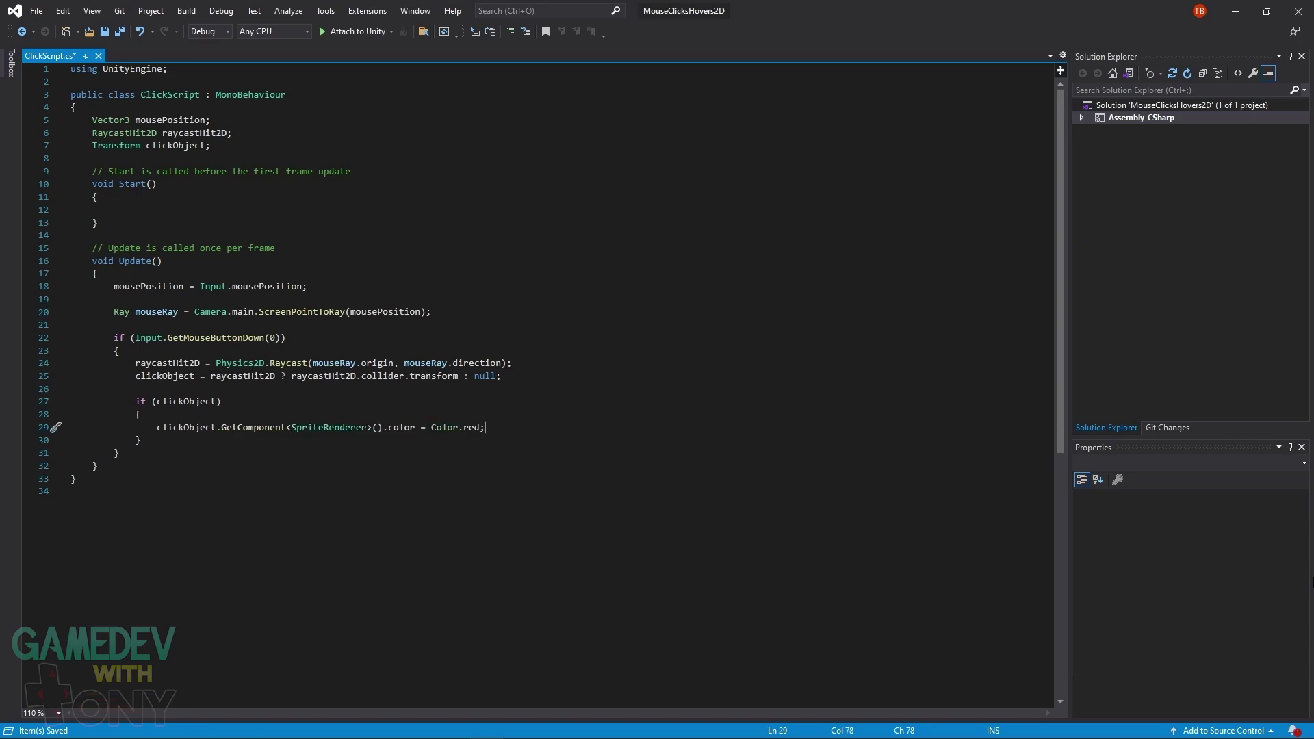
{"action": "key", "text": "ctrl+s"}
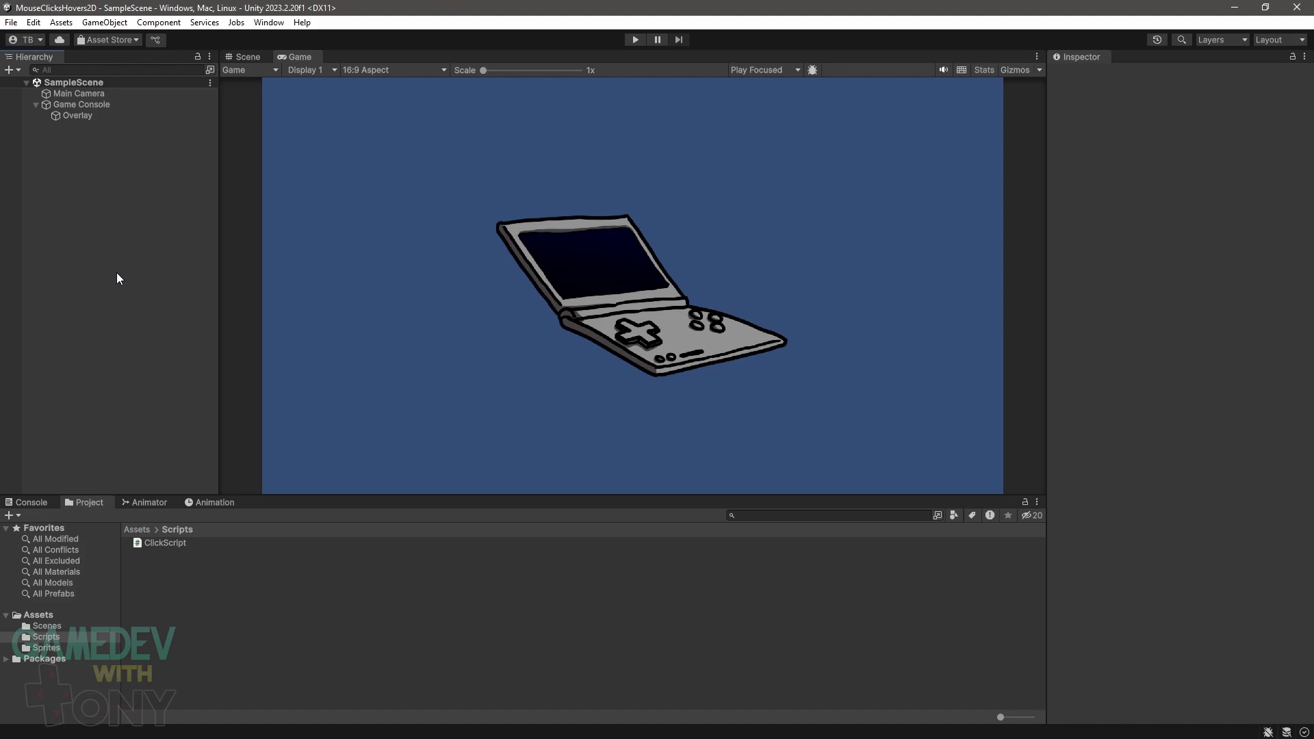
- Create an empty scene object named Scripts Object and reset its transform
{"action": "right_click", "coordinate": [117, 272]}
{"action": "left_click", "coordinate": [160, 472]}
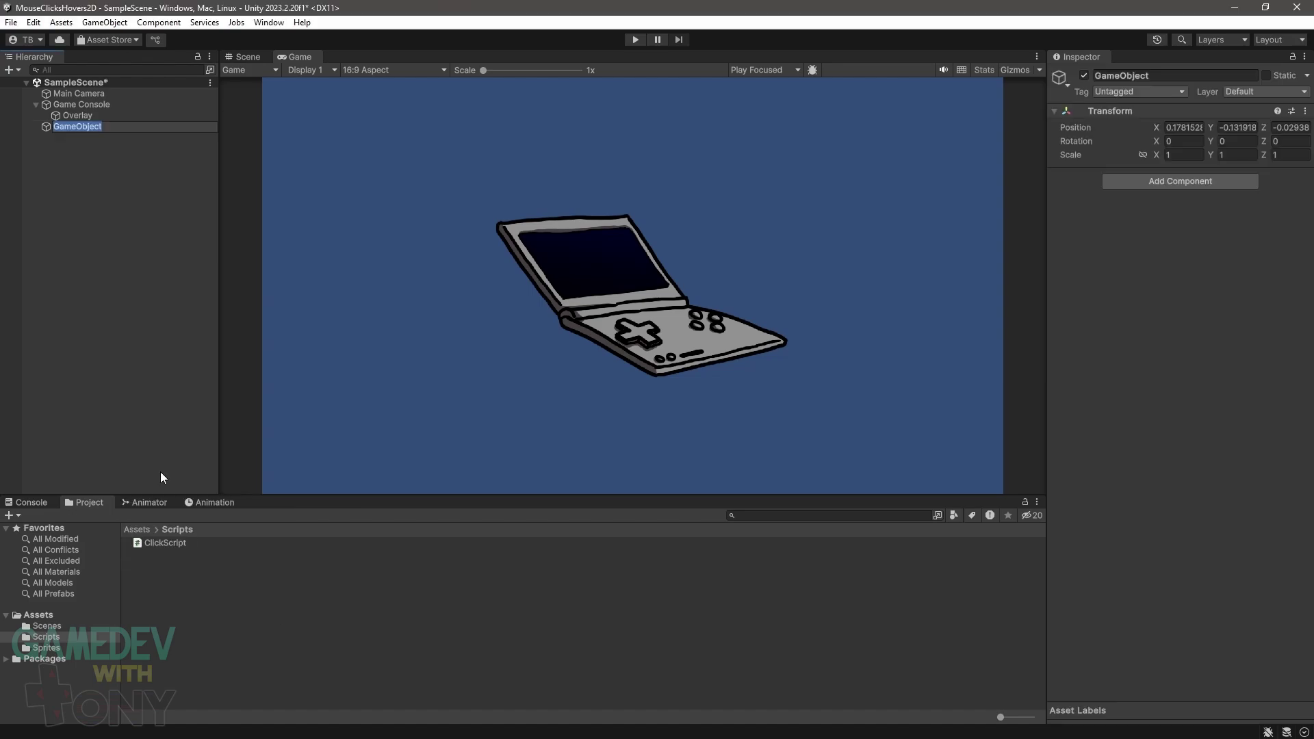
{"action": "type", "text": "Scripts Object"}
{"action": "key", "text": "Return"}
{"action": "left_click", "coordinate": [1305, 111]}
{"action": "left_click", "coordinate": [1227, 140]}
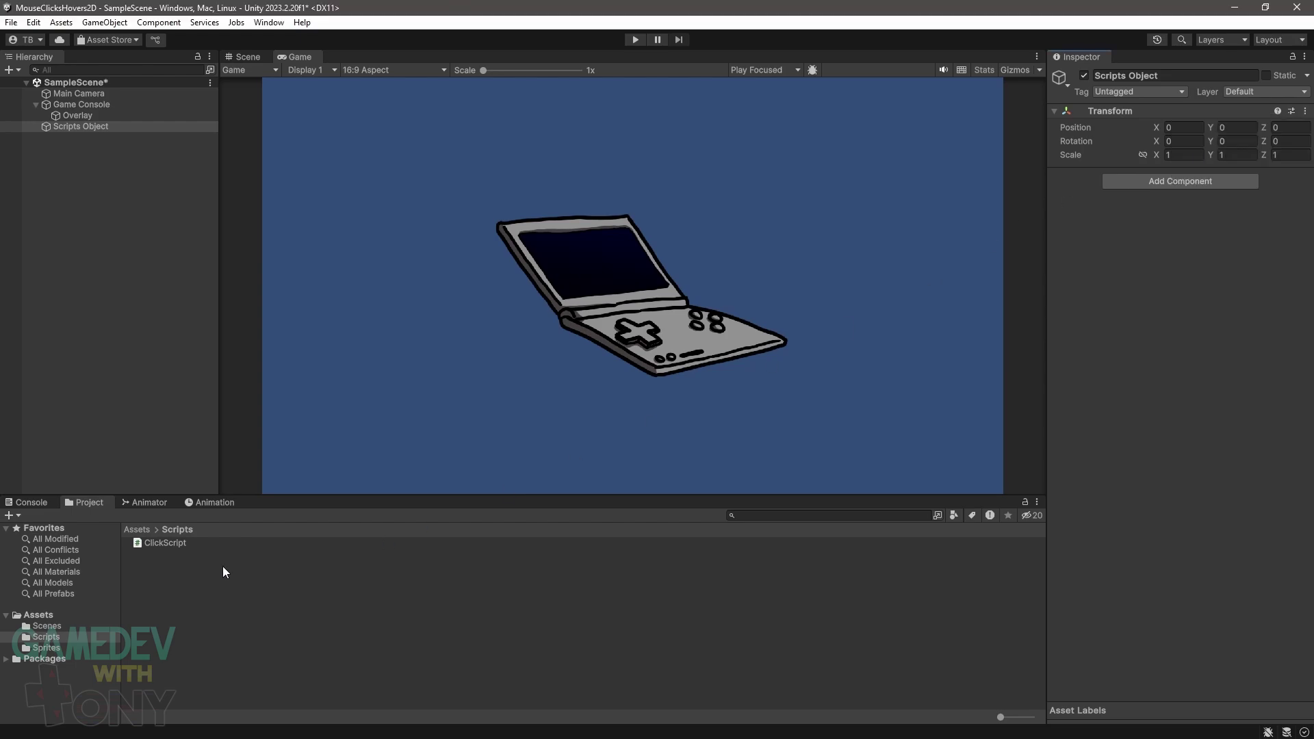
- Attach ClickScript to the Scripts Object and run the scene to test clicking the game console
{"action": "left_click_drag", "start_coordinate": [176, 548], "coordinate": [1170, 449]}
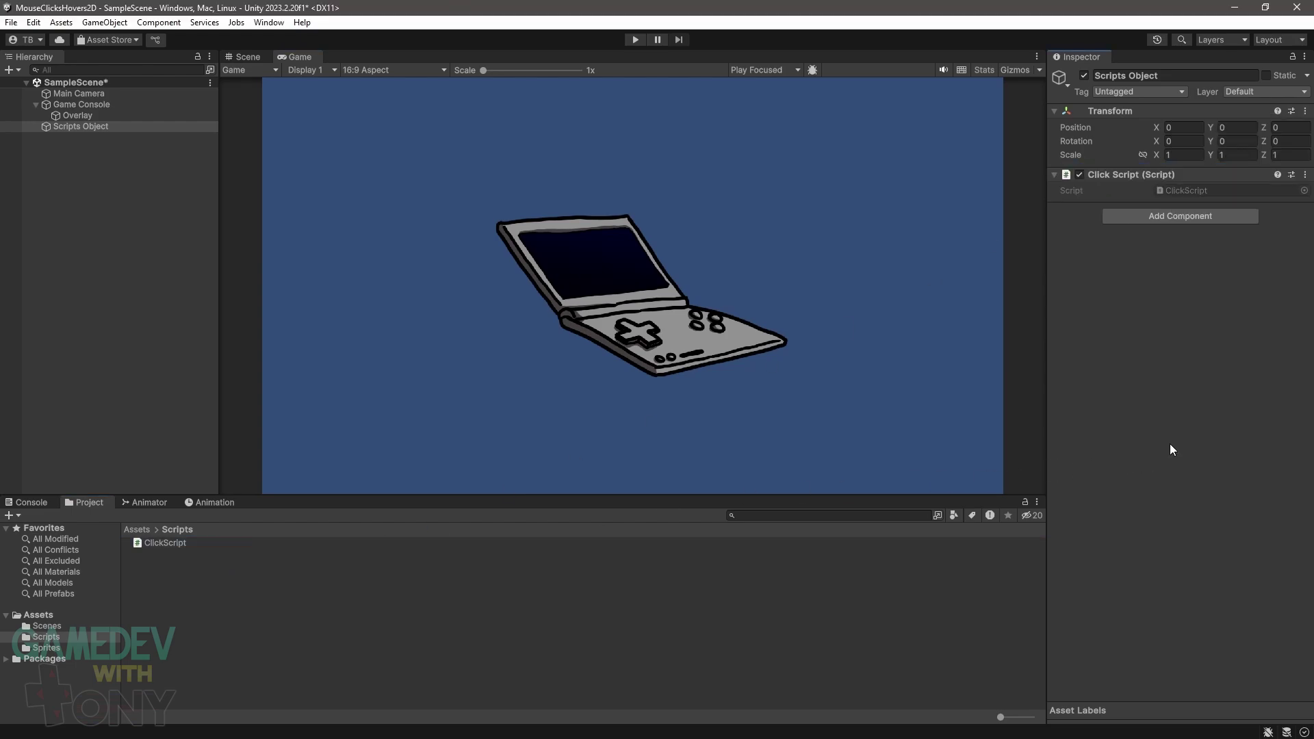
{"action": "left_click", "coordinate": [633, 41]}
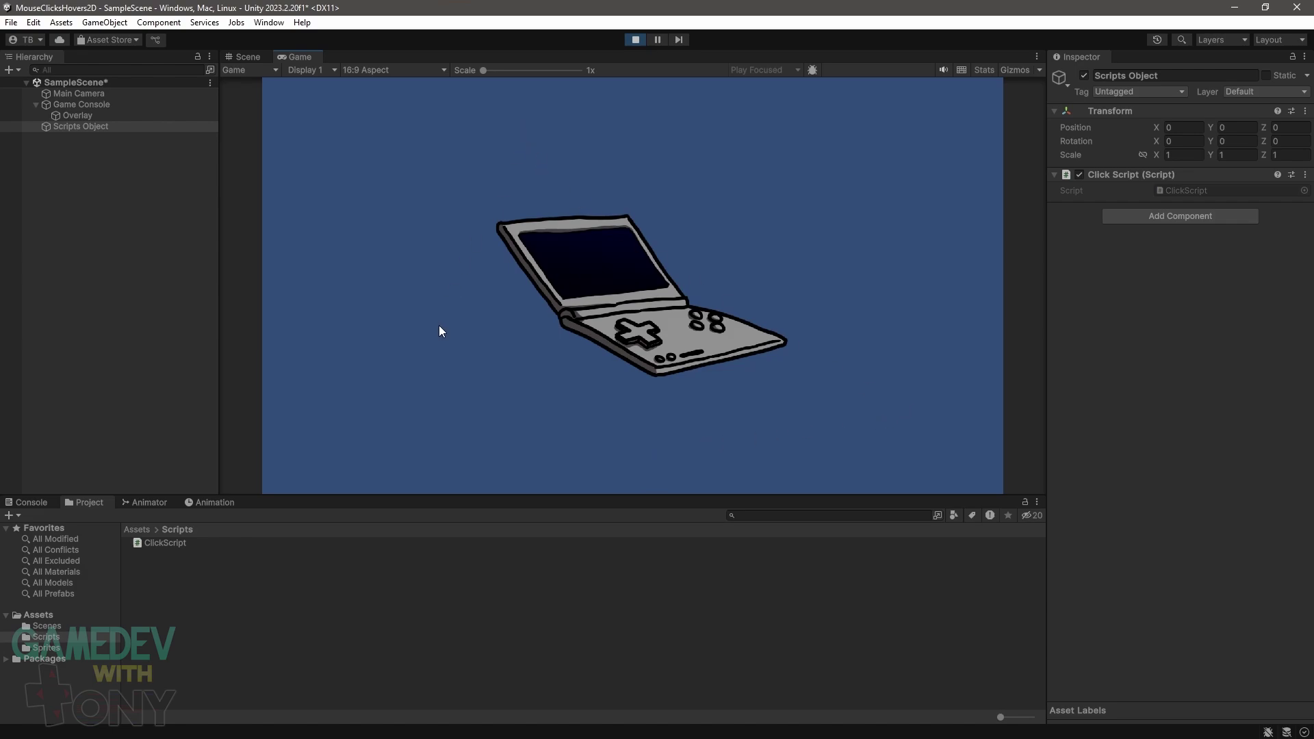
{"action": "left_click", "coordinate": [628, 305]}
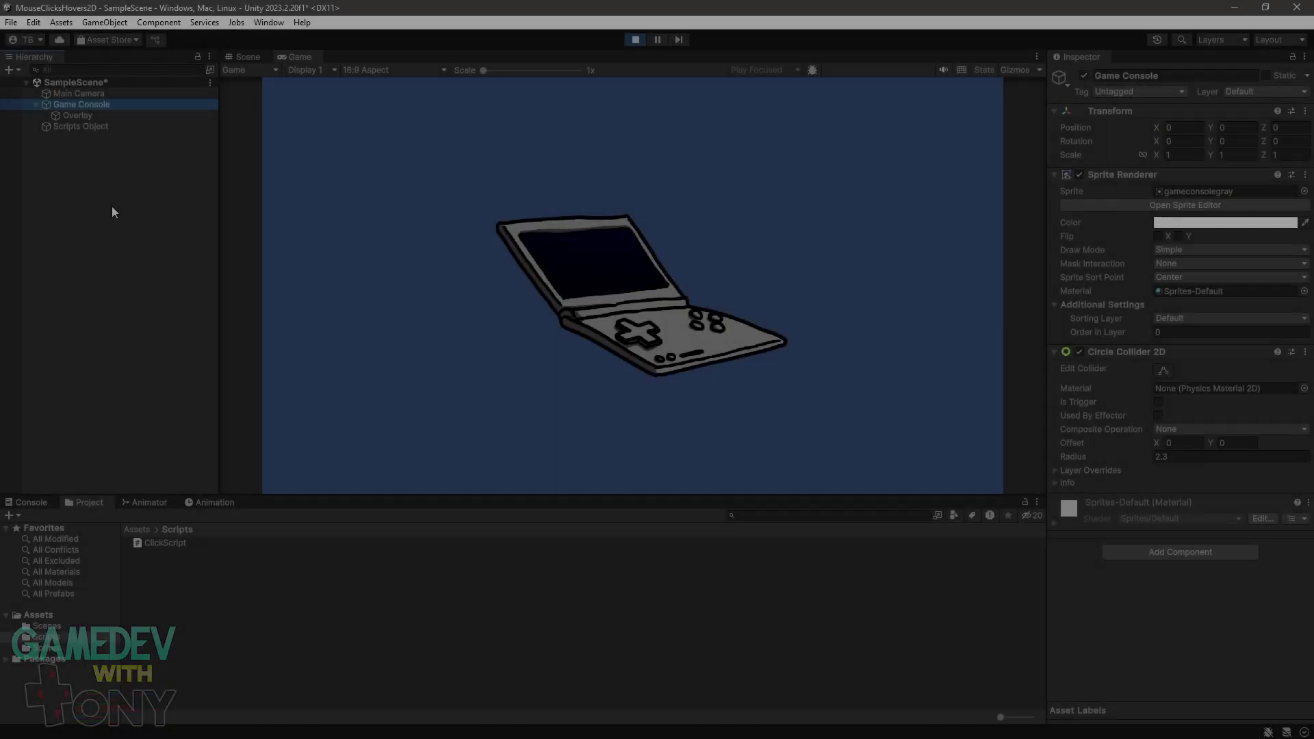
- Duplicate the Game Console twice in the running scene and set the copies' X positions to -4.8 and 4.86
{"action": "key", "text": "ctrl+d"}
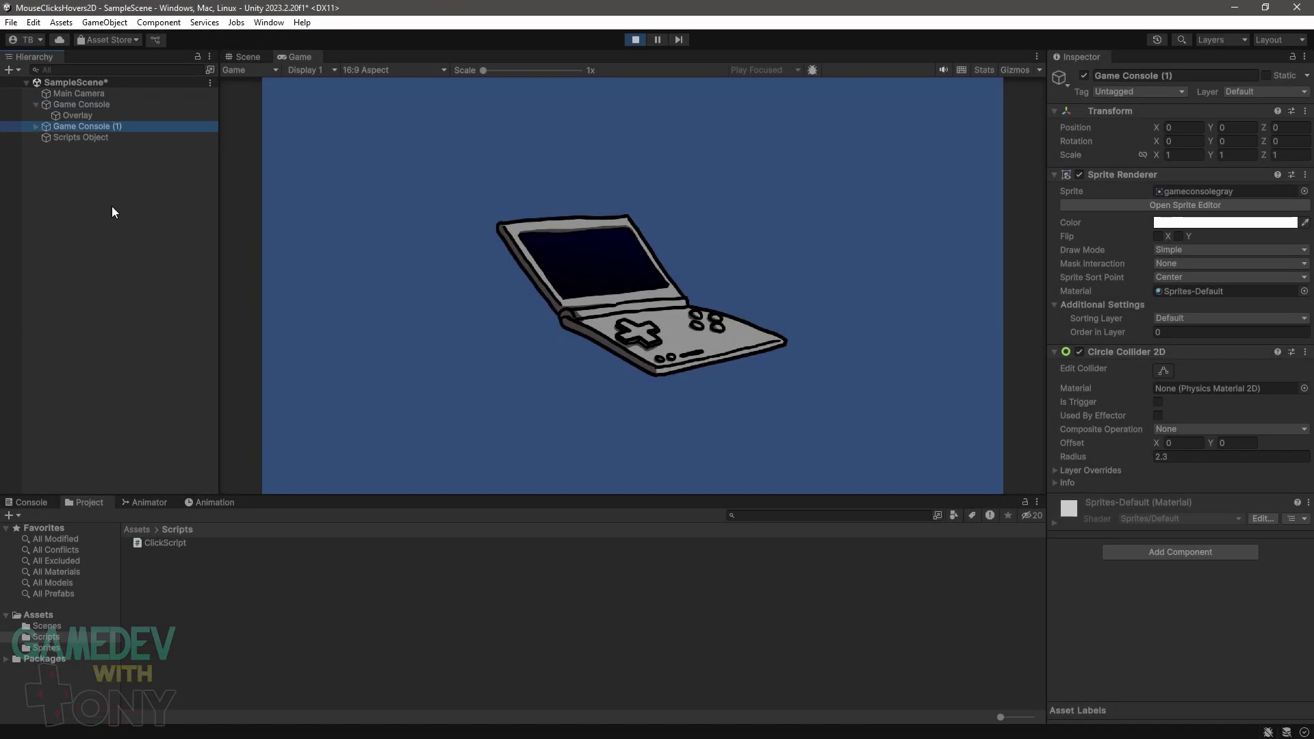
{"action": "key", "text": "ctrl+d"}
{"action": "left_click", "coordinate": [123, 126]}
{"action": "left_click_drag", "start_coordinate": [1160, 126], "coordinate": [1045, 119]}
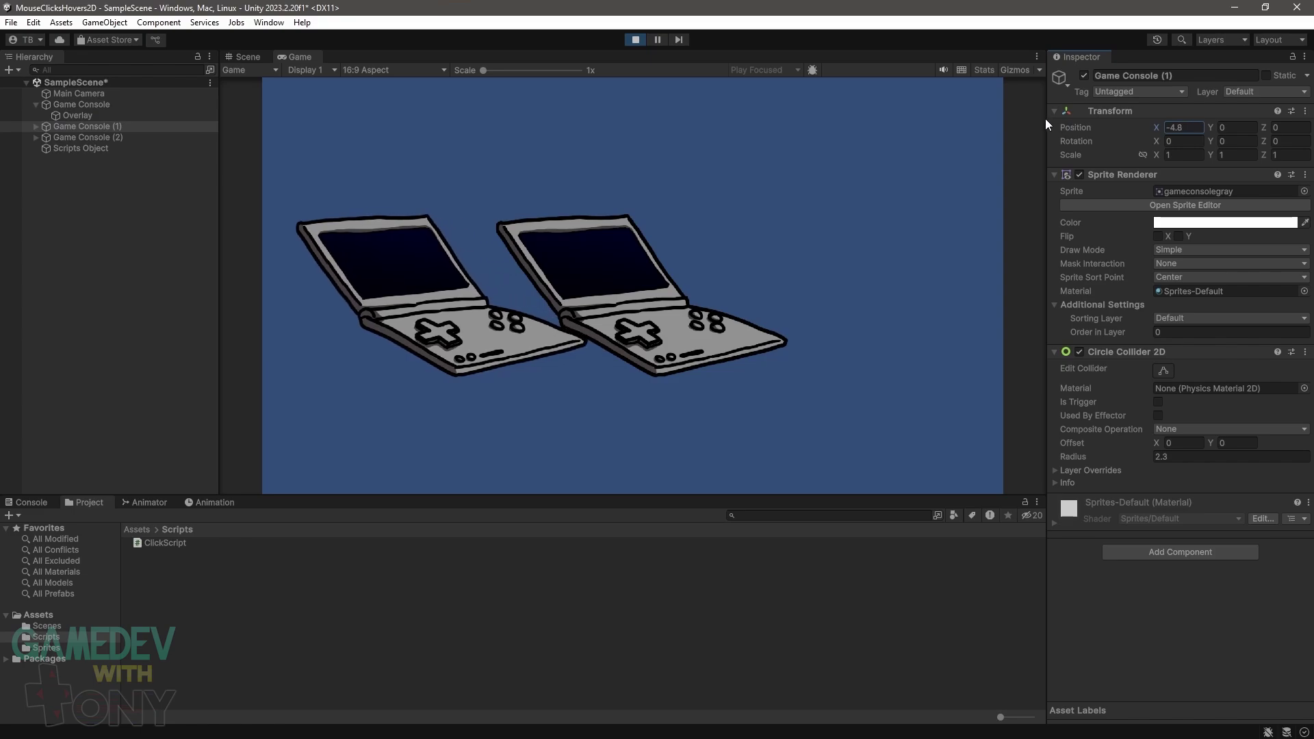
{"action": "left_click", "coordinate": [174, 137]}
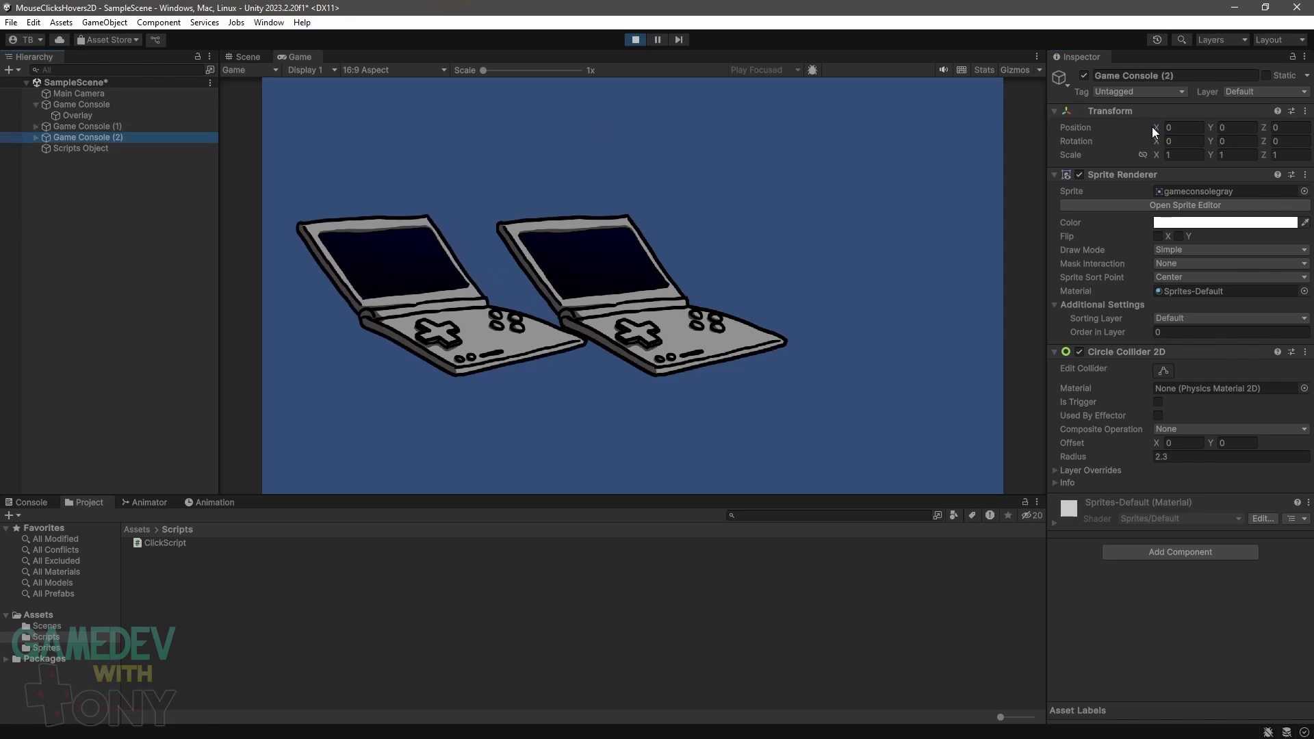
{"action": "left_click_drag", "start_coordinate": [1155, 126], "coordinate": [1271, 126]}
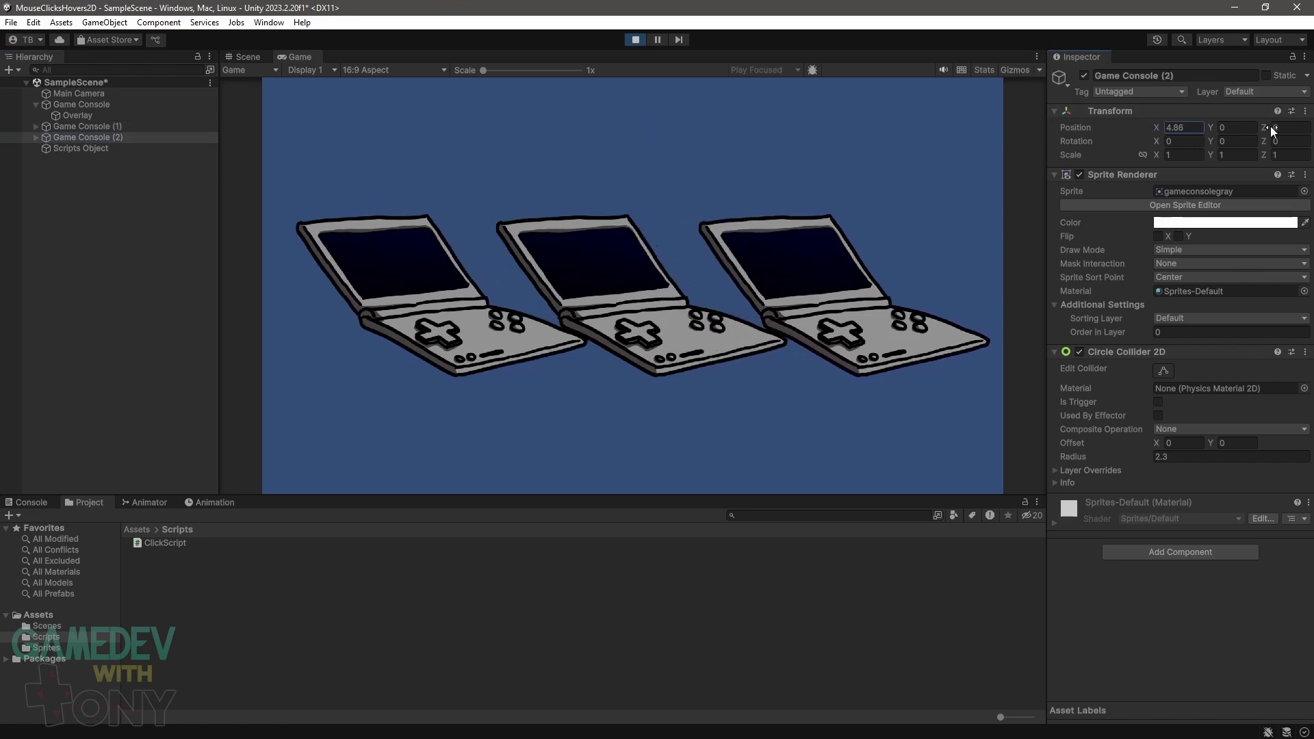
- Test the click response on each of the three game consoles in the running scene
{"action": "left_click", "coordinate": [421, 234]}
{"action": "left_click", "coordinate": [807, 236]}
{"action": "left_click", "coordinate": [607, 266]}
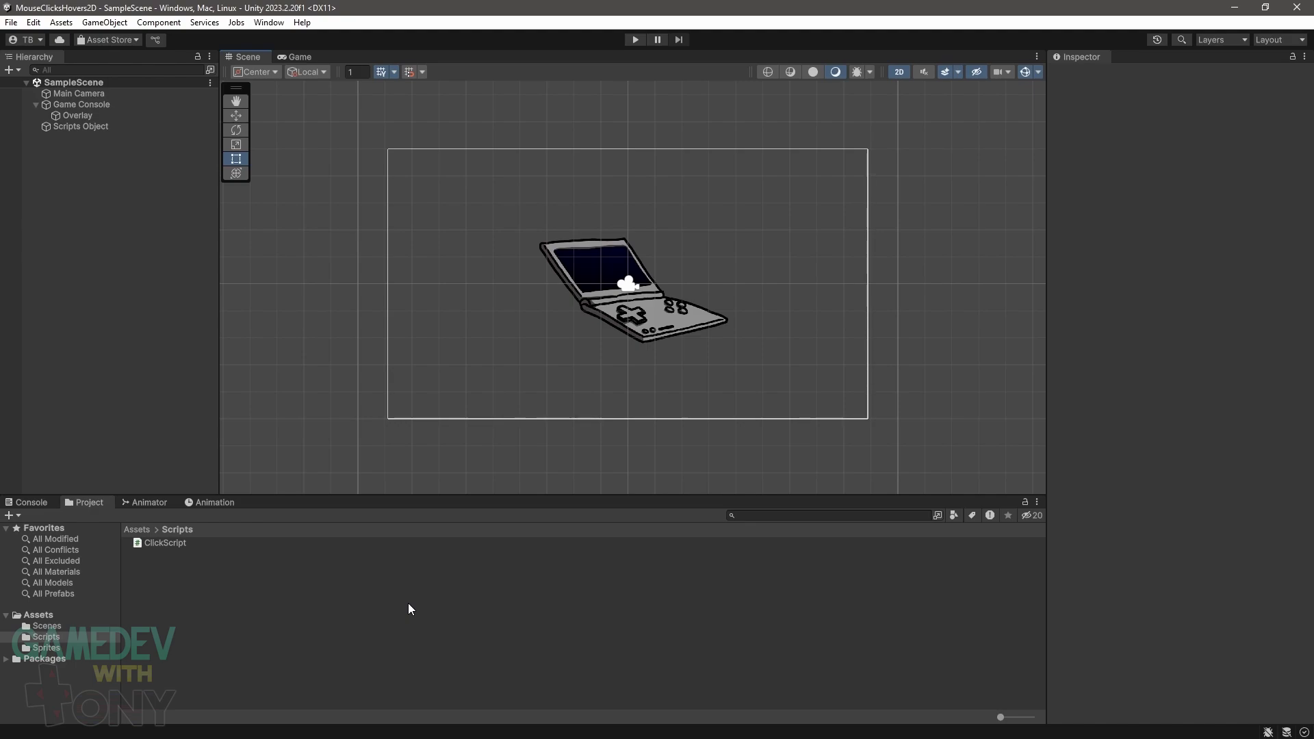
- Duplicate ClickScript.cs in the project's Scripts folder and name the copy ClickReleaseScript.cs
{"action": "right_click", "coordinate": [408, 602]}
{"action": "left_click", "coordinate": [475, 389]}
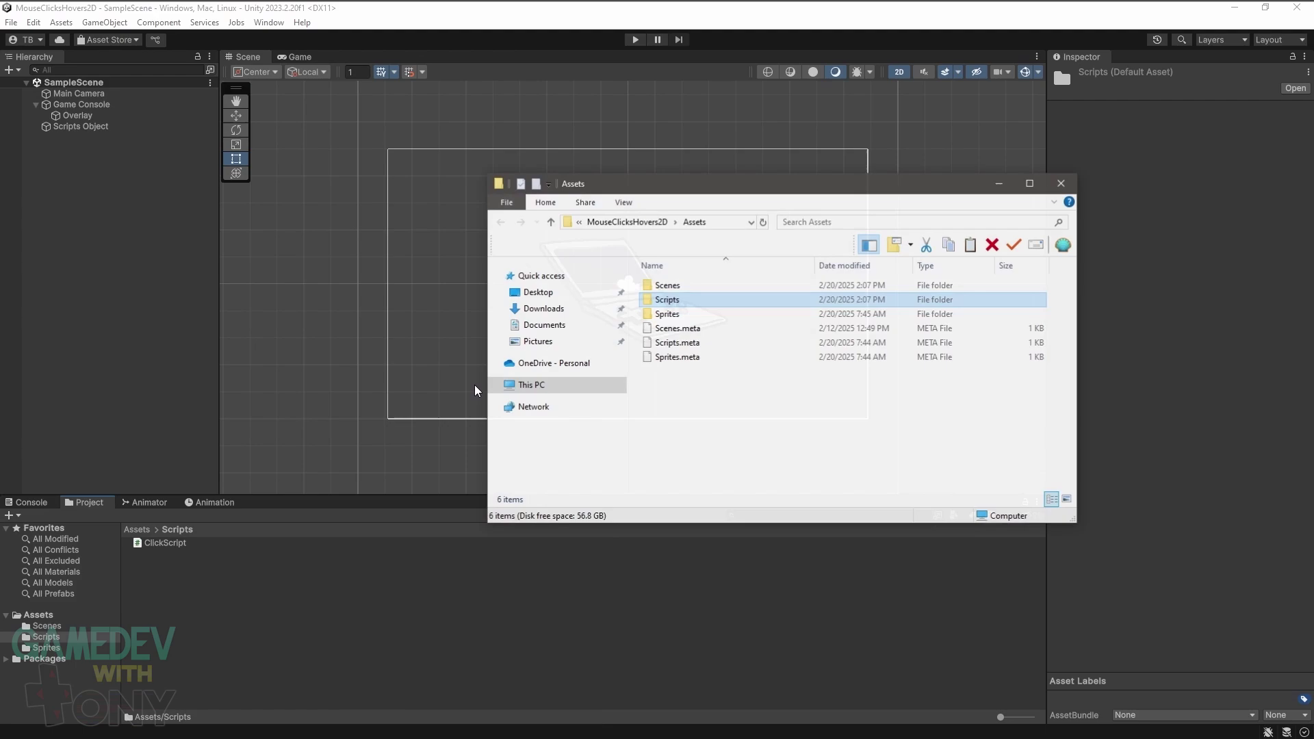
{"action": "double_click", "coordinate": [676, 302]}
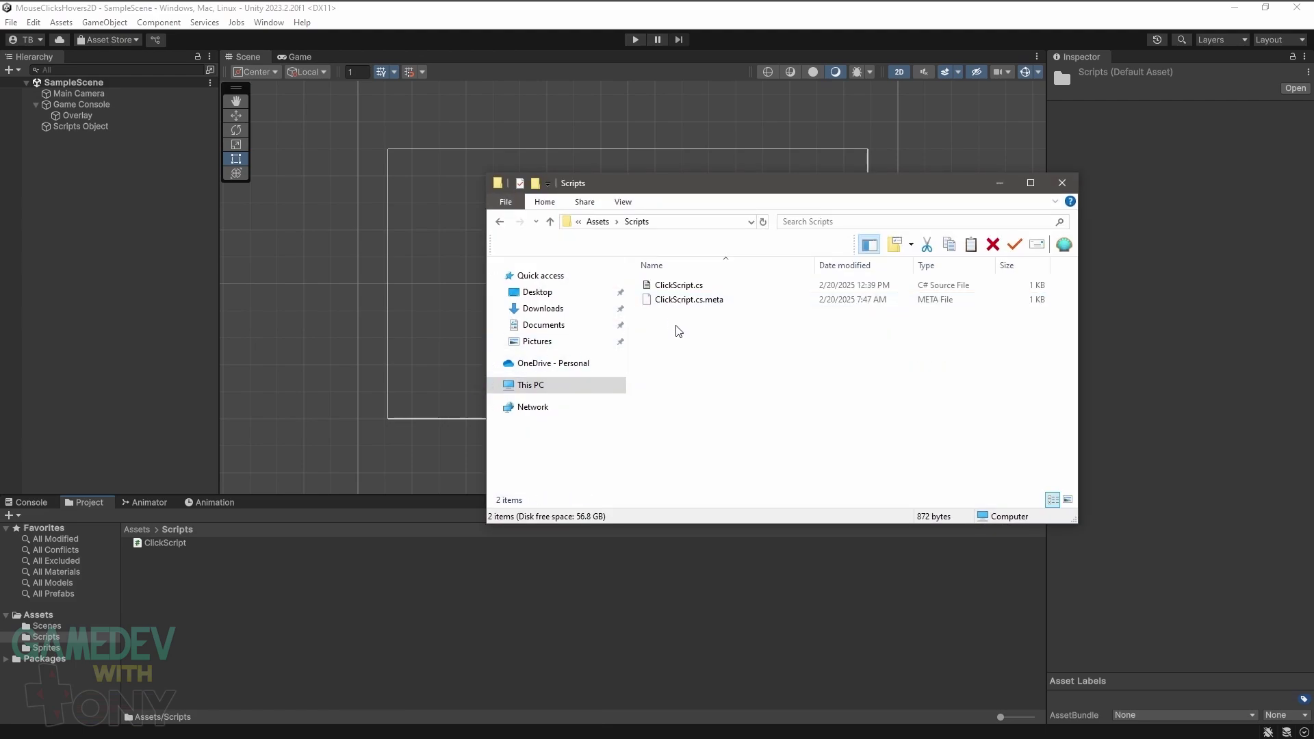
{"action": "left_click", "coordinate": [679, 285]}
{"action": "key", "text": "ctrl+v"}
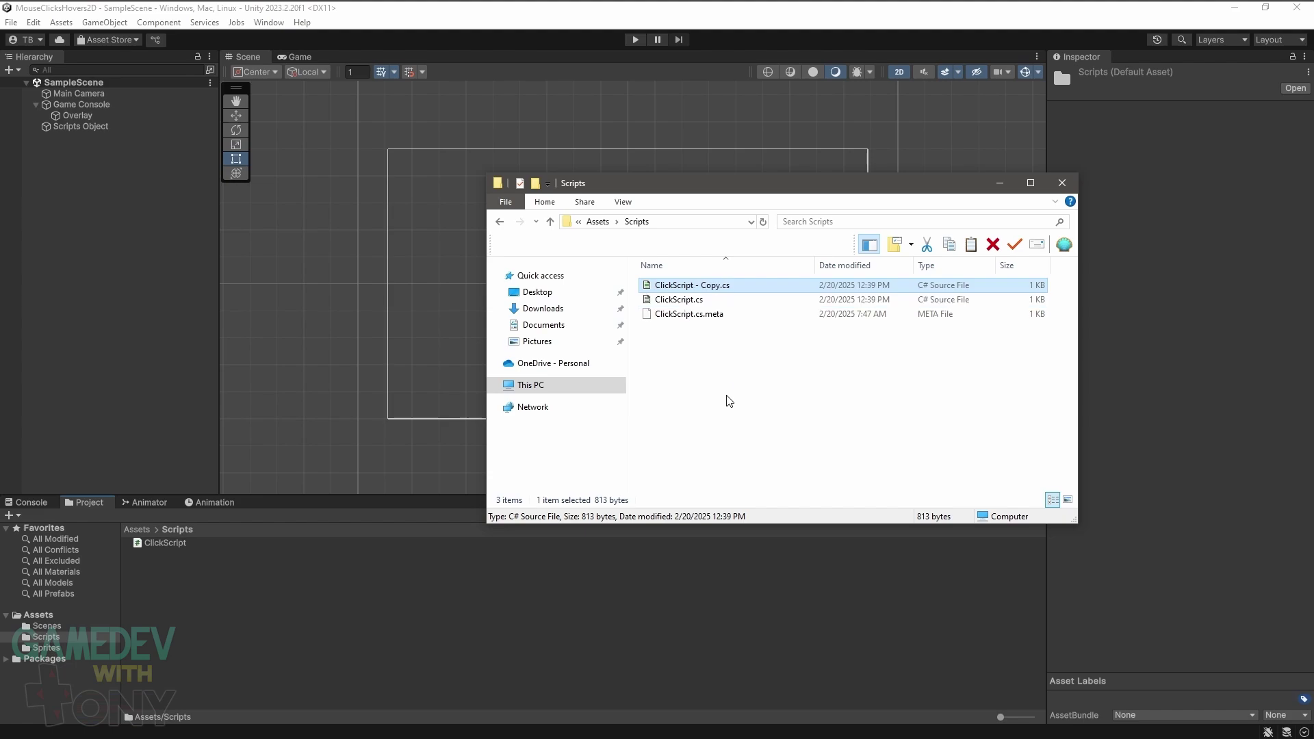
{"action": "key", "text": "F2"}
{"action": "type", "text": "ClickReleaseScript"}
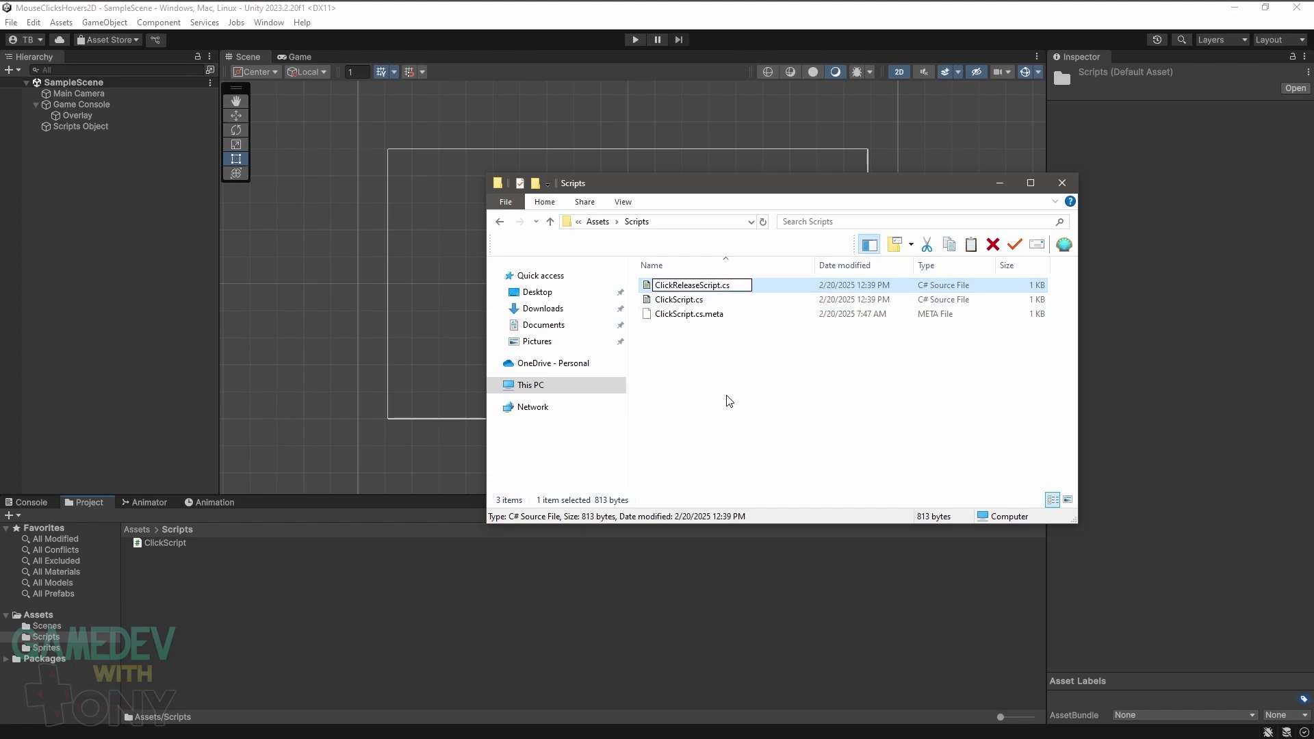
{"action": "key", "text": "Return"}
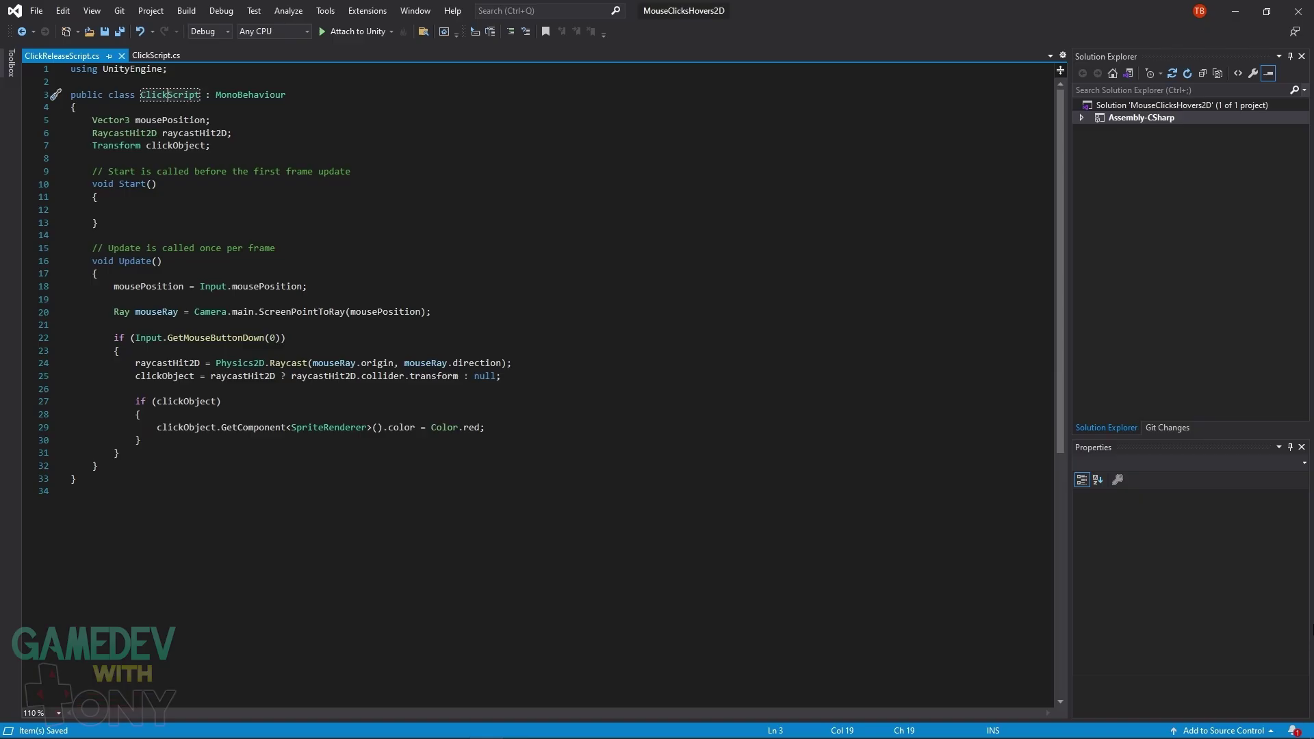
- Rename the class to ClickReleaseScript and add an empty if (Input.GetMouseButtonUp((0))) block after the mouse-down block in Update
{"action": "type", "text": "Release"}
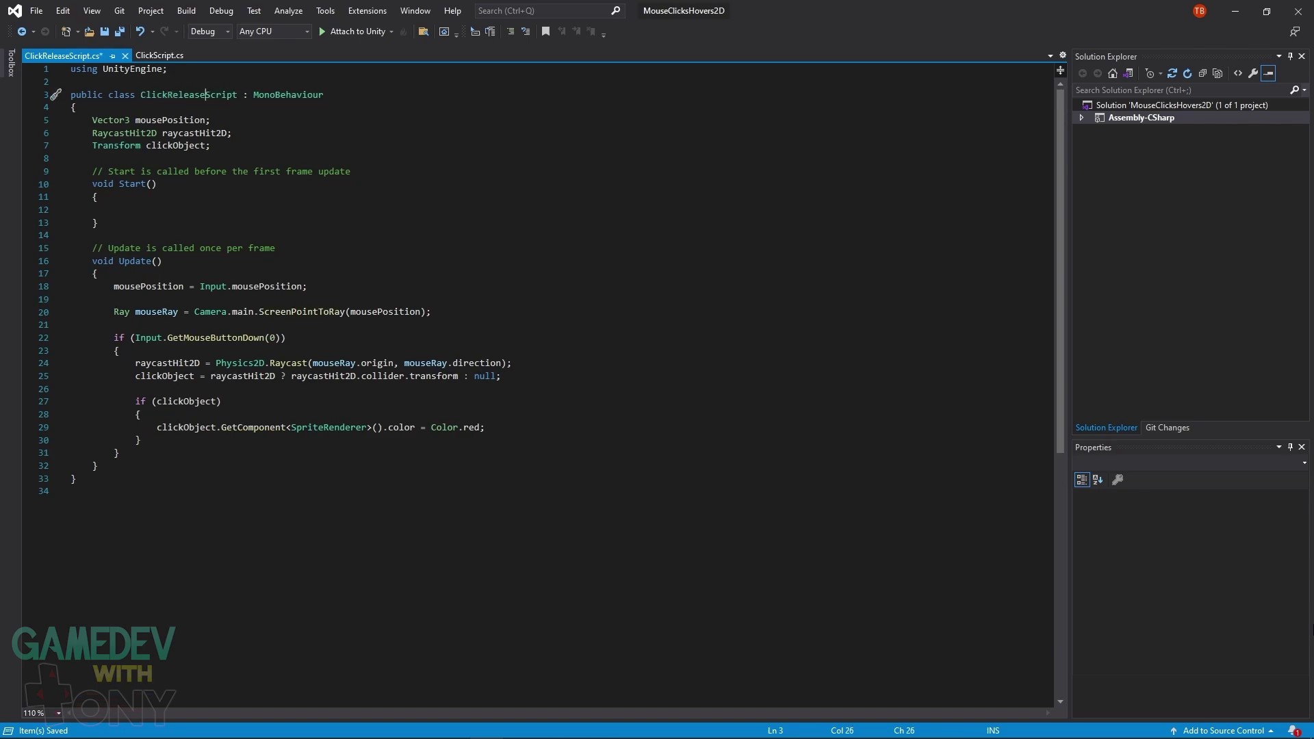
{"action": "left_click", "coordinate": [120, 453]}
{"action": "key", "text": "Return"}
{"action": "key", "text": "Return"}
{"action": "type", "text": "if (Input.GetMouseButtonUp((0)))"}
{"action": "key", "text": "Return"}
{"action": "type", "text": "{"}
{"action": "key", "text": "Return"}
{"action": "type", "text": "}"}
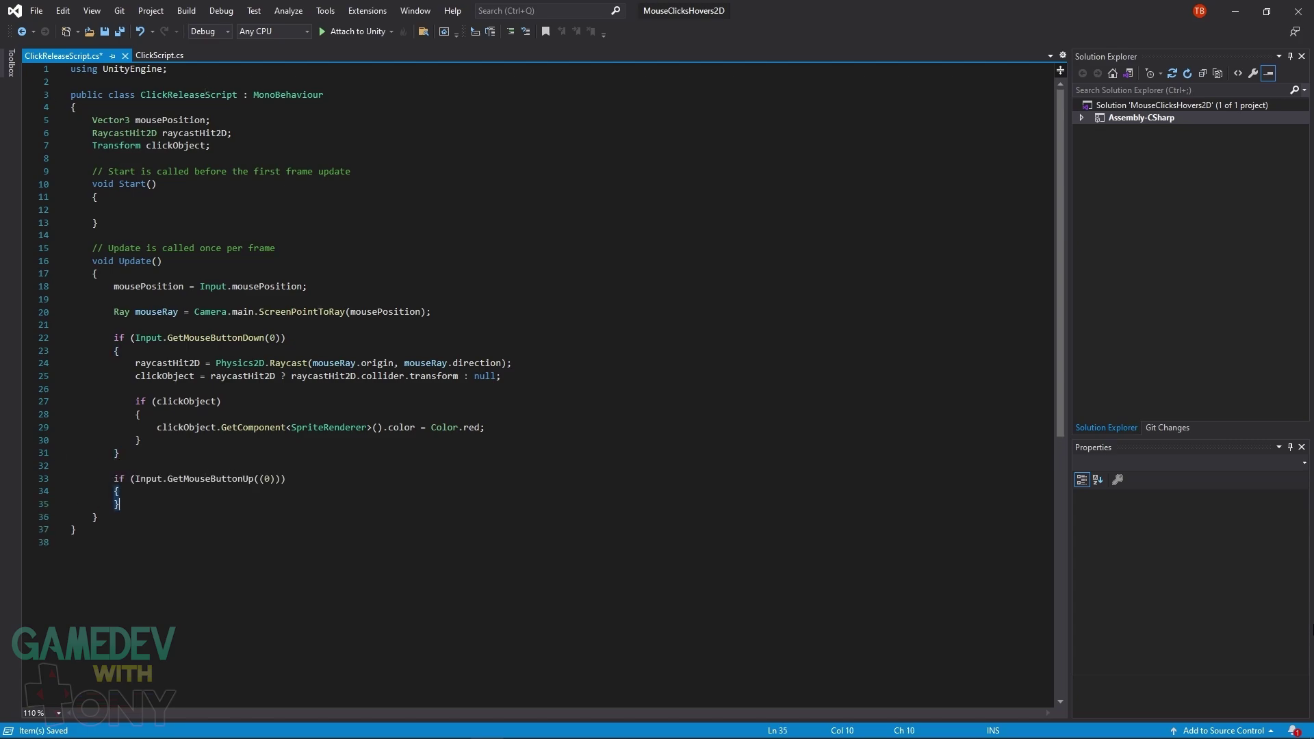
- Inside the mouse-up block, add an if (clickObject) block that sets the object's SpriteRenderer color to Color.white
{"action": "key", "text": "Left"}
{"action": "key", "text": "Return"}
{"action": "type", "text": "if (clickObject)"}
{"action": "key", "text": "Return"}
{"action": "type", "text": "{"}
{"action": "key", "text": "Return"}
{"action": "type", "text": "}"}
{"action": "key", "text": "Left"}
{"action": "key", "text": "Return"}
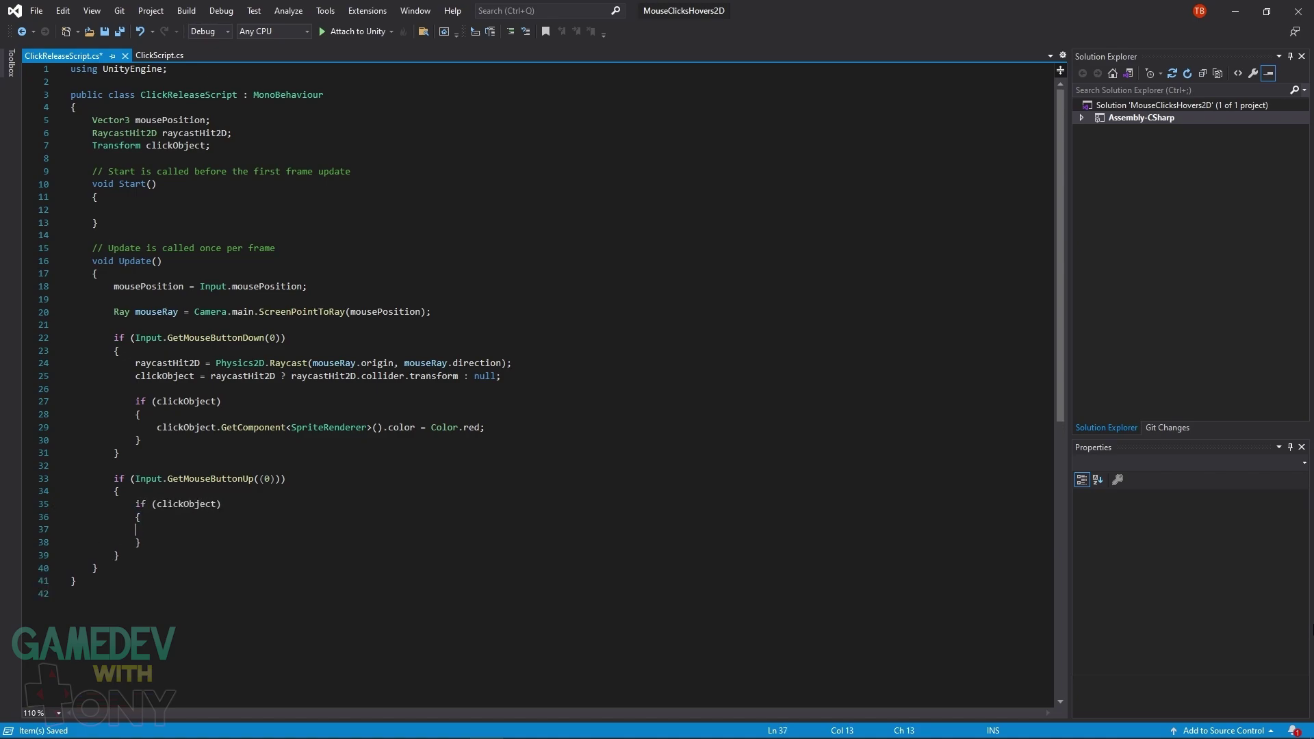
{"action": "type", "text": "clickObject.GetComponent<SpriteRenderer>().col"}
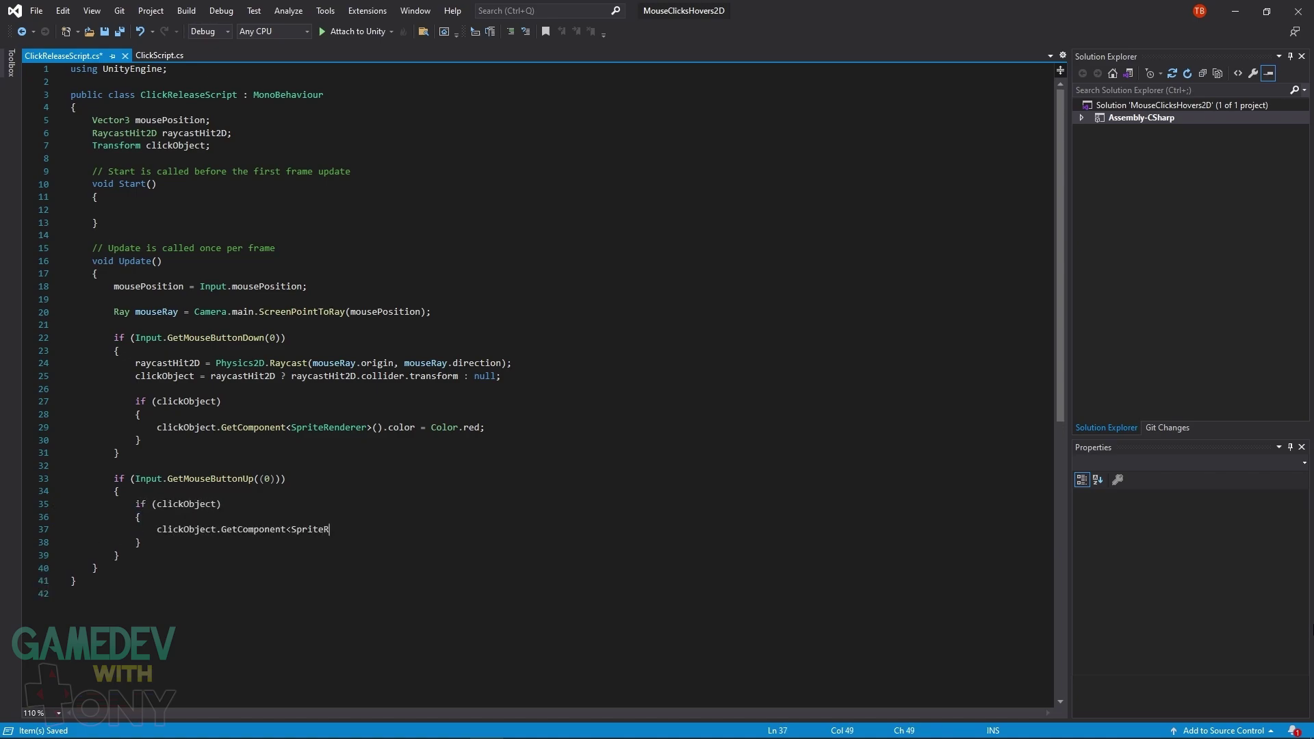
{"action": "type", "text": "or = Color.white;"}
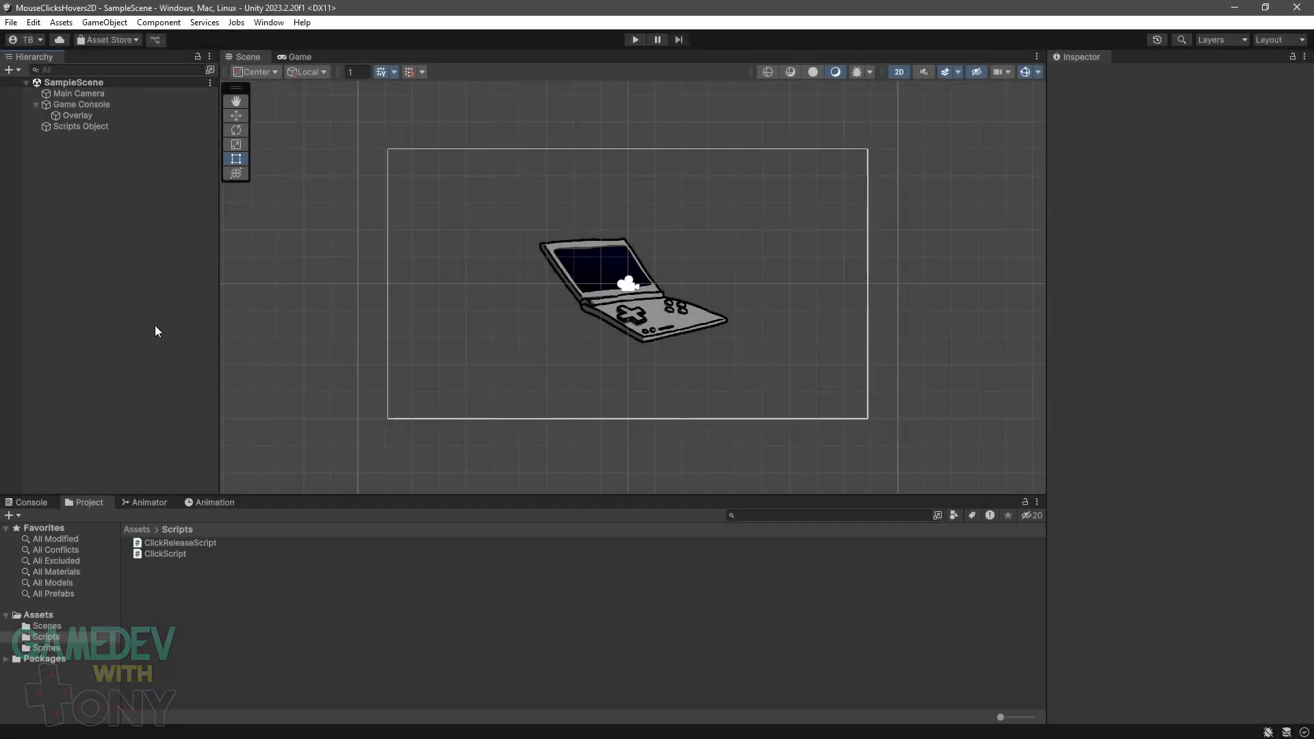
- Attach ClickReleaseScript to the Scripts Object, disable its Click Script component, and save the scene
{"action": "left_click", "coordinate": [108, 125]}
{"action": "left_click_drag", "start_coordinate": [181, 550], "coordinate": [1149, 410]}
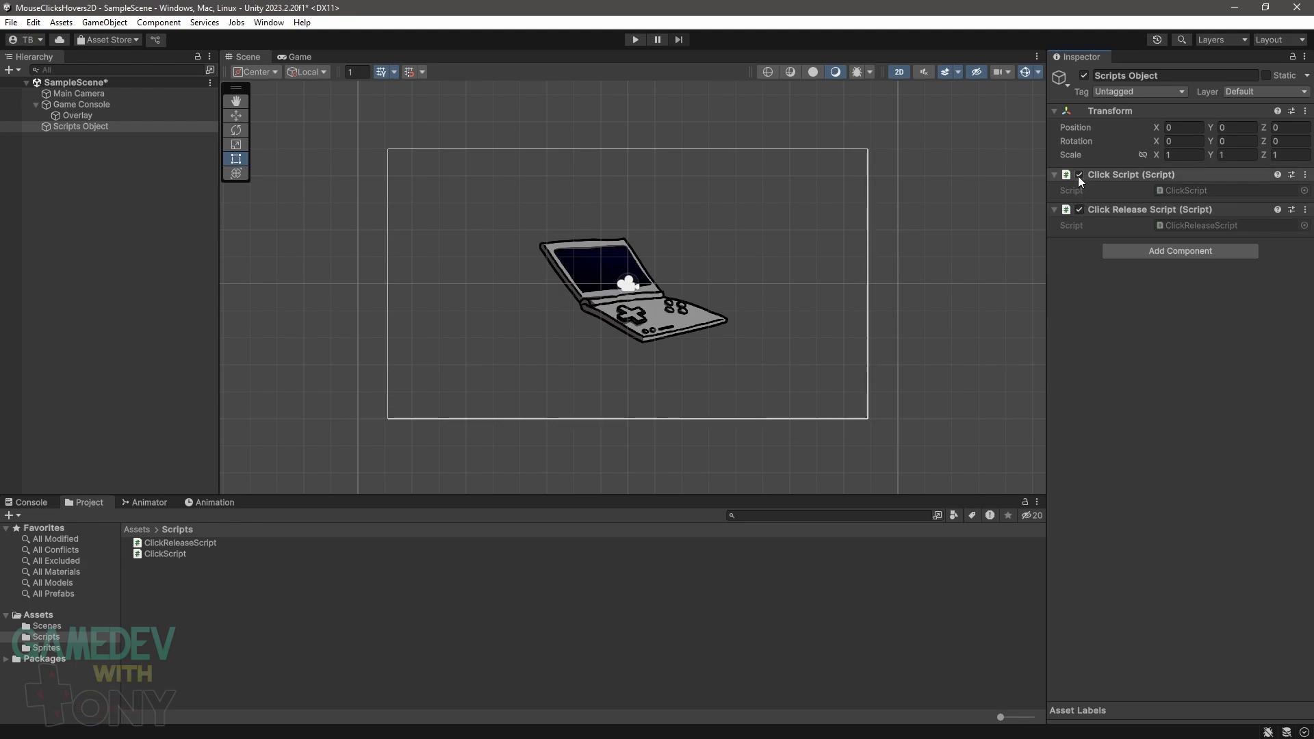
{"action": "left_click", "coordinate": [15, 25]}
{"action": "left_click", "coordinate": [41, 88]}
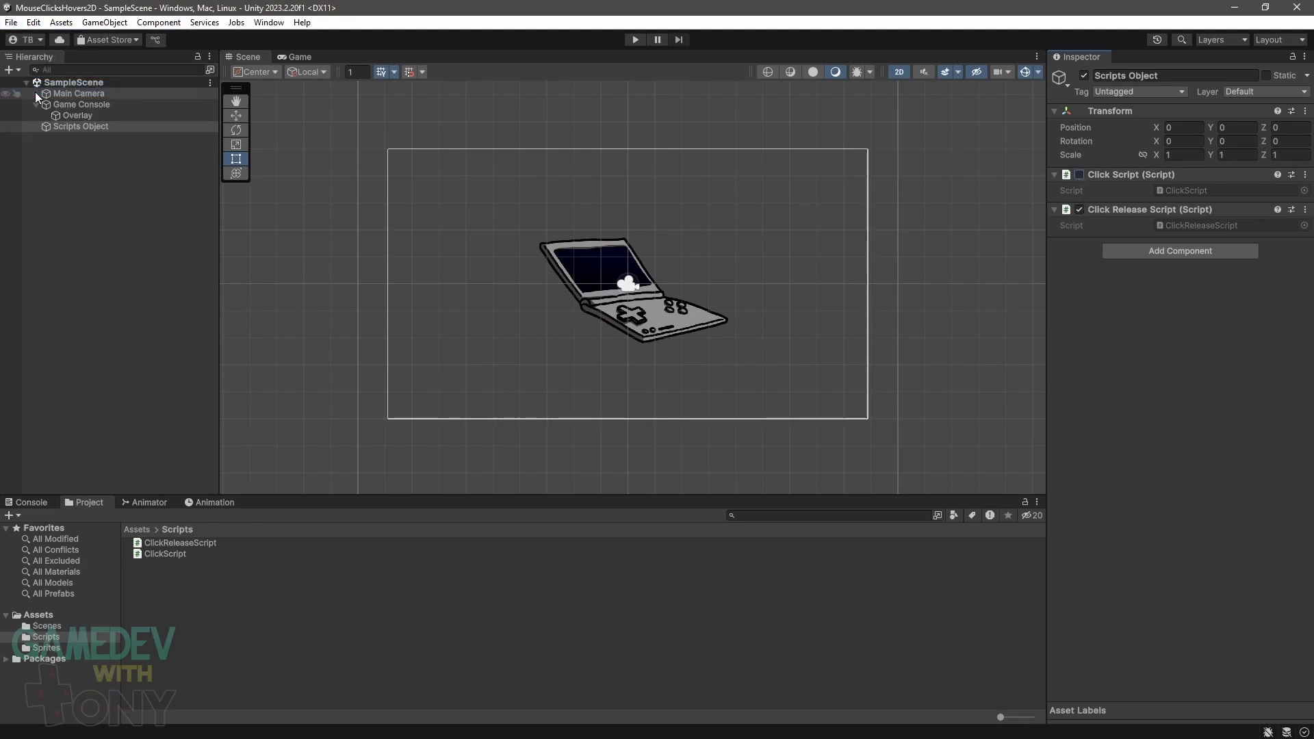
- Run the scene and test pressing and releasing the mouse on the game console
{"action": "left_click", "coordinate": [635, 41]}
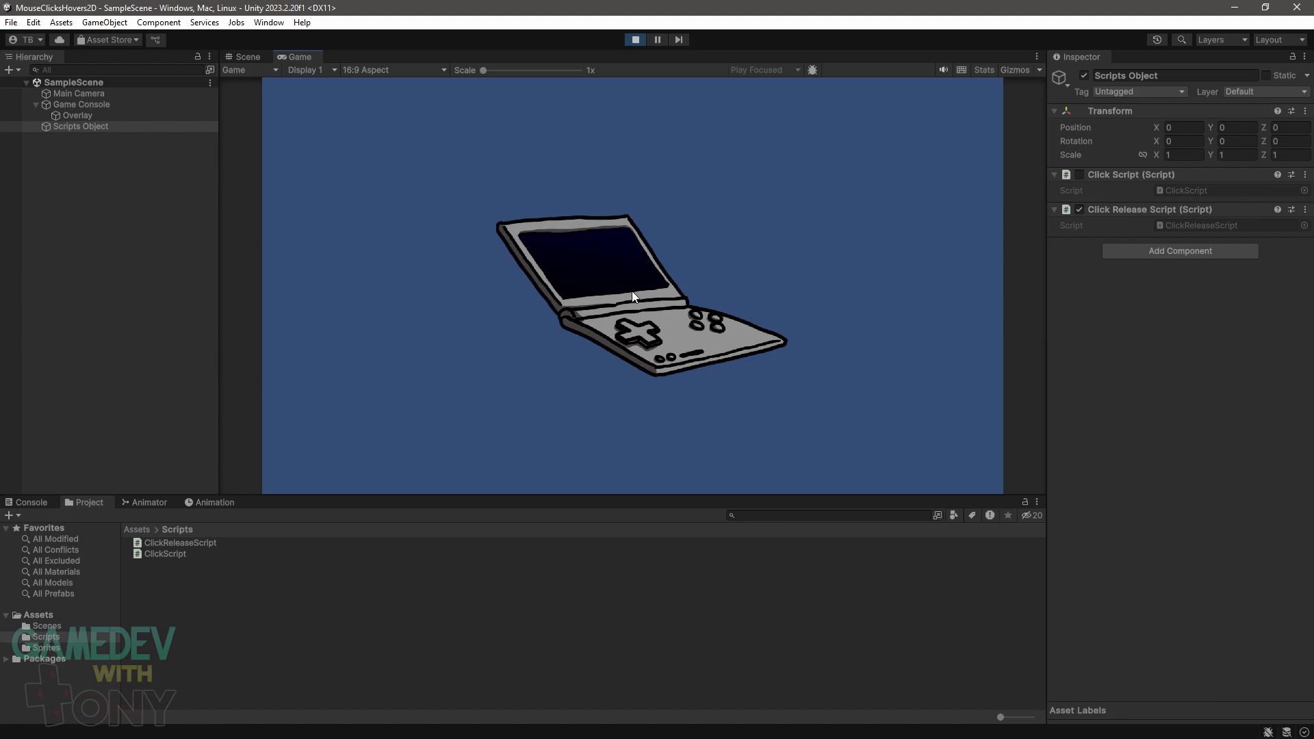
{"action": "left_click", "coordinate": [632, 293]}
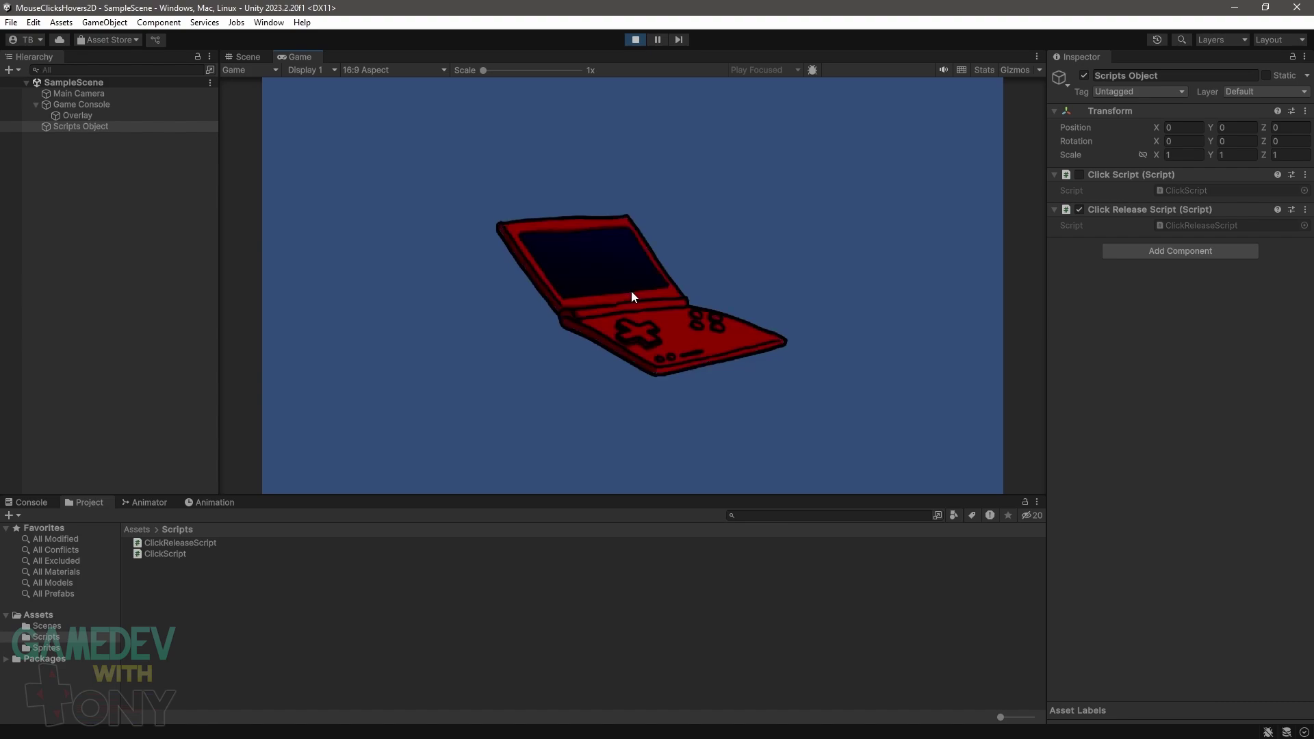
{"action": "left_click", "coordinate": [631, 294]}
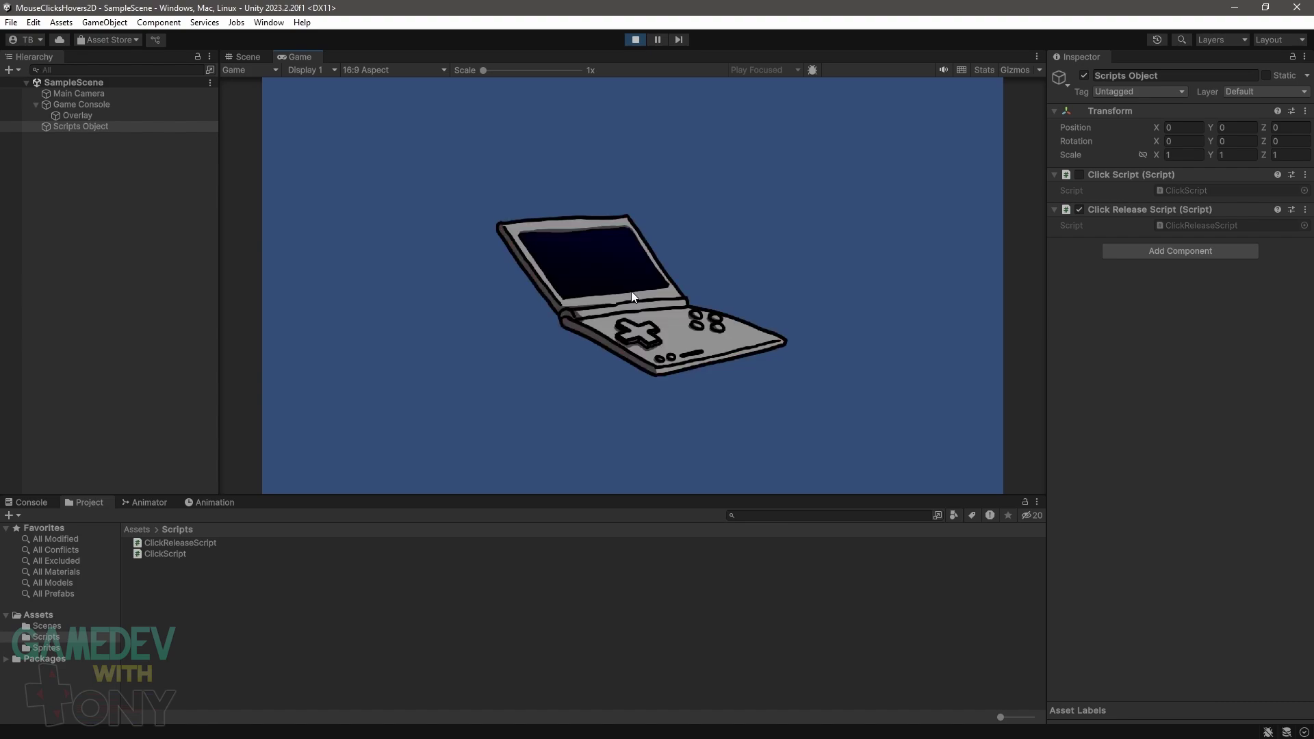
{"action": "left_click", "coordinate": [631, 294]}
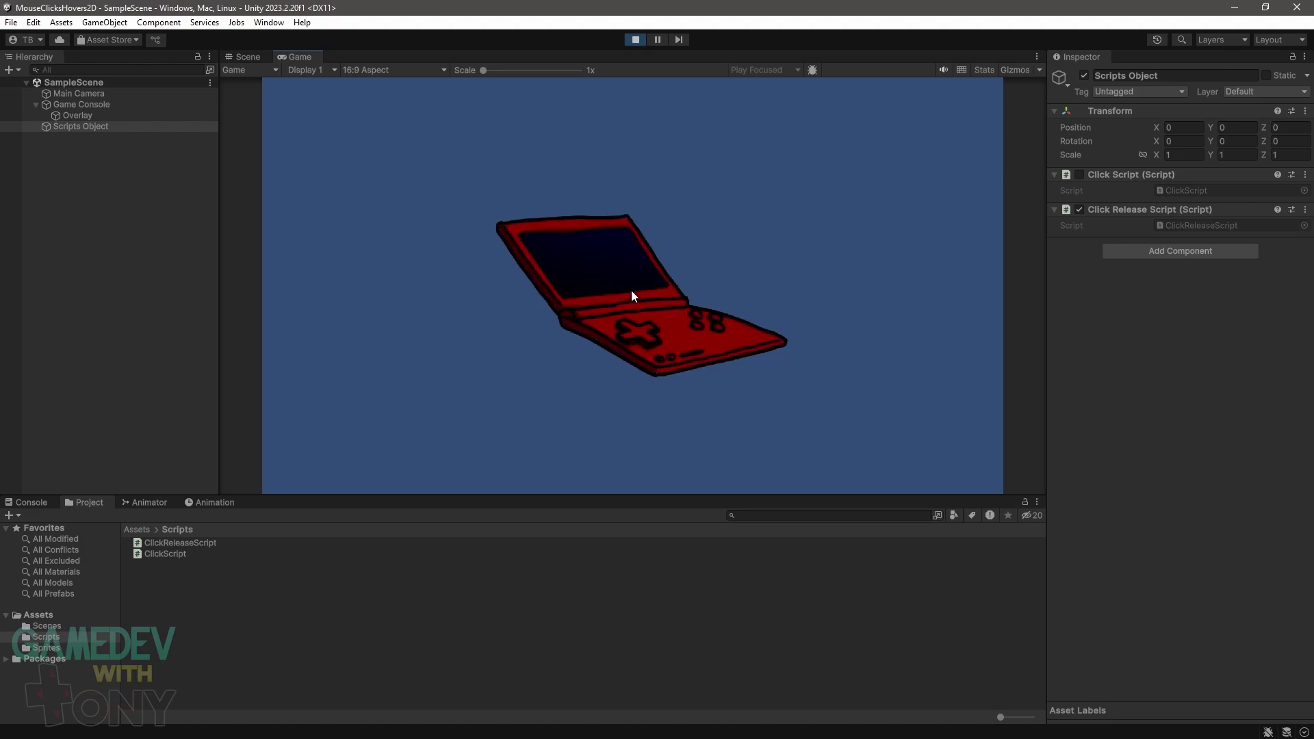
{"action": "left_click", "coordinate": [631, 294]}
{"action": "left_click", "coordinate": [631, 294]}
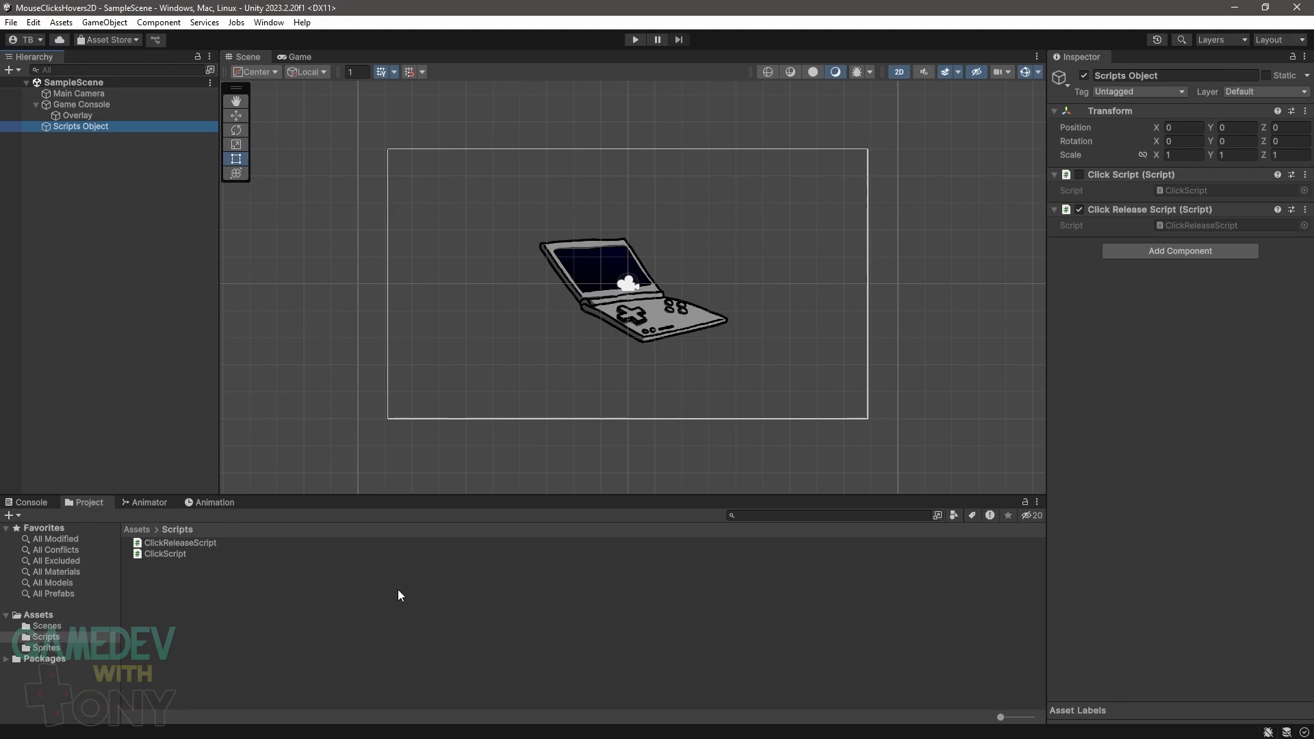
- Duplicate ClickScript.cs in the project's Scripts folder and name the copy ToggleScript.cs
{"action": "right_click", "coordinate": [398, 589]}
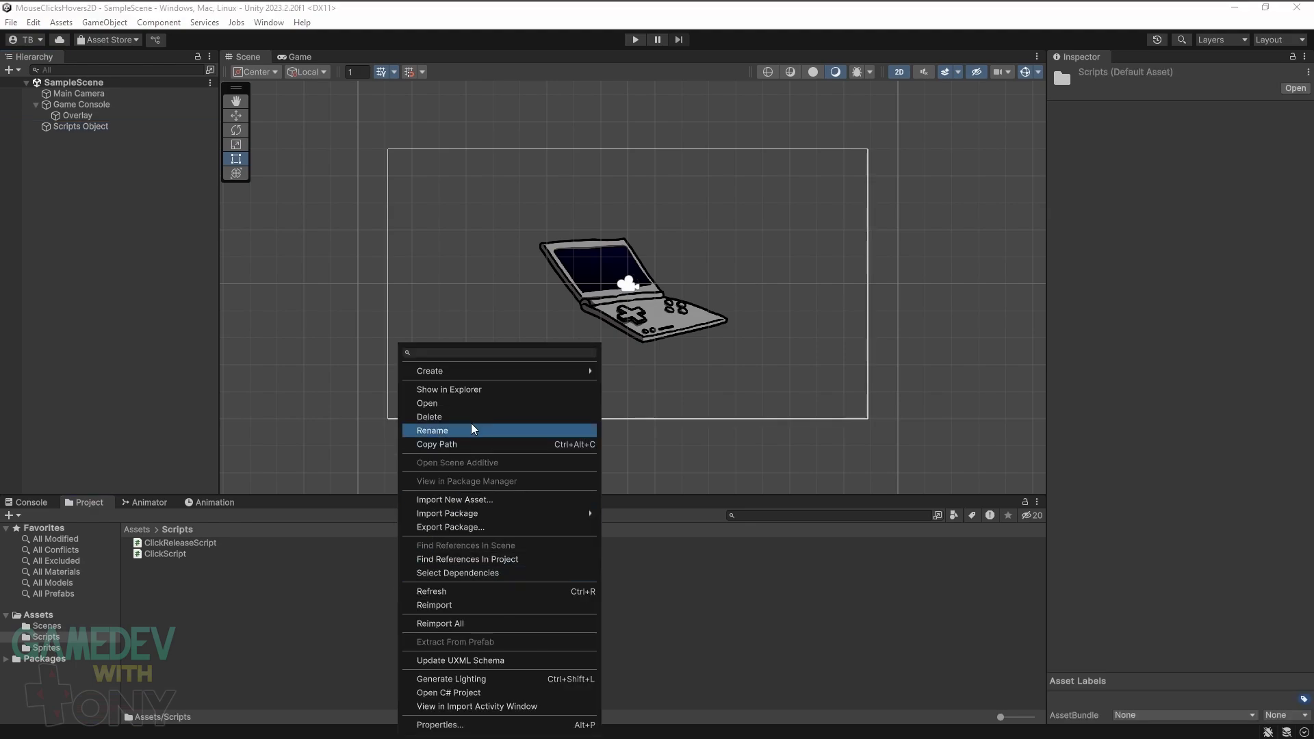
{"action": "left_click", "coordinate": [411, 429]}
{"action": "left_click", "coordinate": [714, 349]}
{"action": "key", "text": "ctrl+c"}
{"action": "key", "text": "ctrl+v"}
{"action": "key", "text": "F2"}
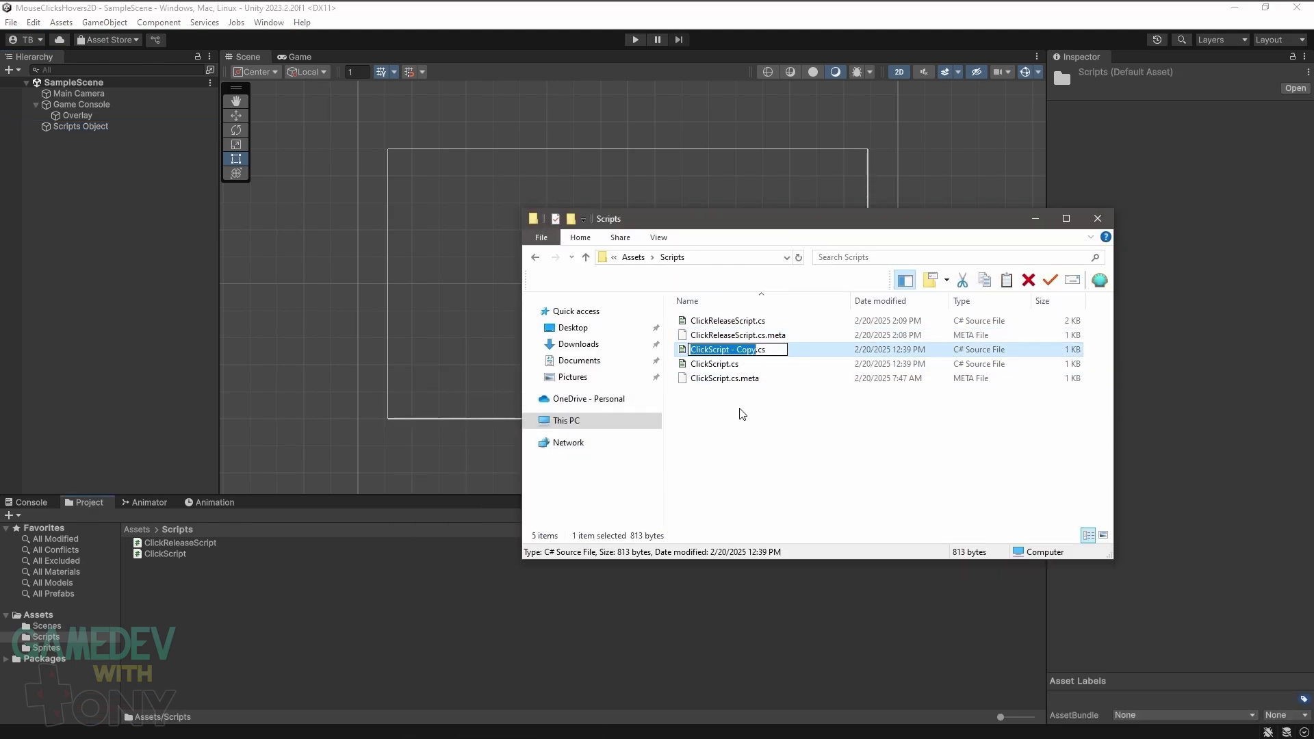
{"action": "type", "text": "HoverScript"}
{"action": "key", "text": "Return"}
{"action": "left_click", "coordinate": [360, 574]}
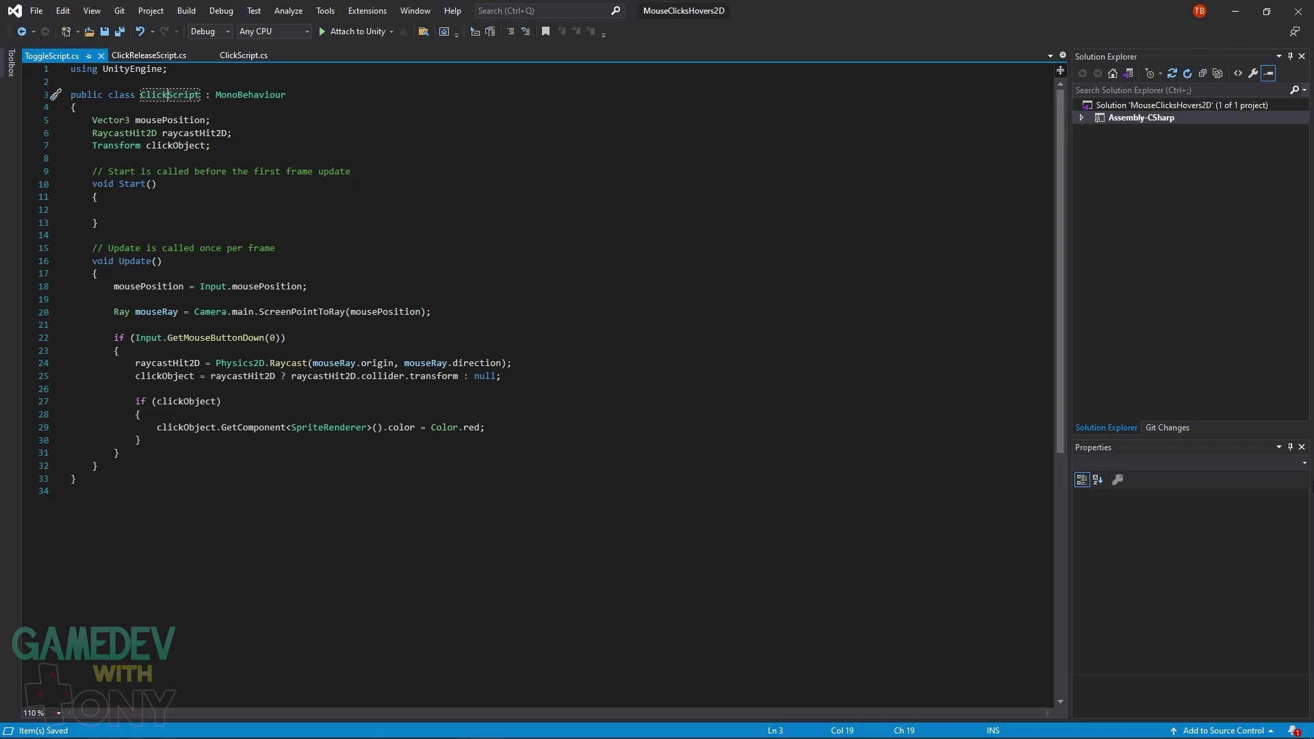
- Rename the class in the new script from ClickScript to ToggleScript
{"action": "key", "text": "BackSpace"}
{"action": "key", "text": "BackSpace"}
{"action": "key", "text": "BackSpace"}
{"action": "key", "text": "BackSpace"}
{"action": "key", "text": "BackSpace"}
{"action": "type", "text": "Toggle"}
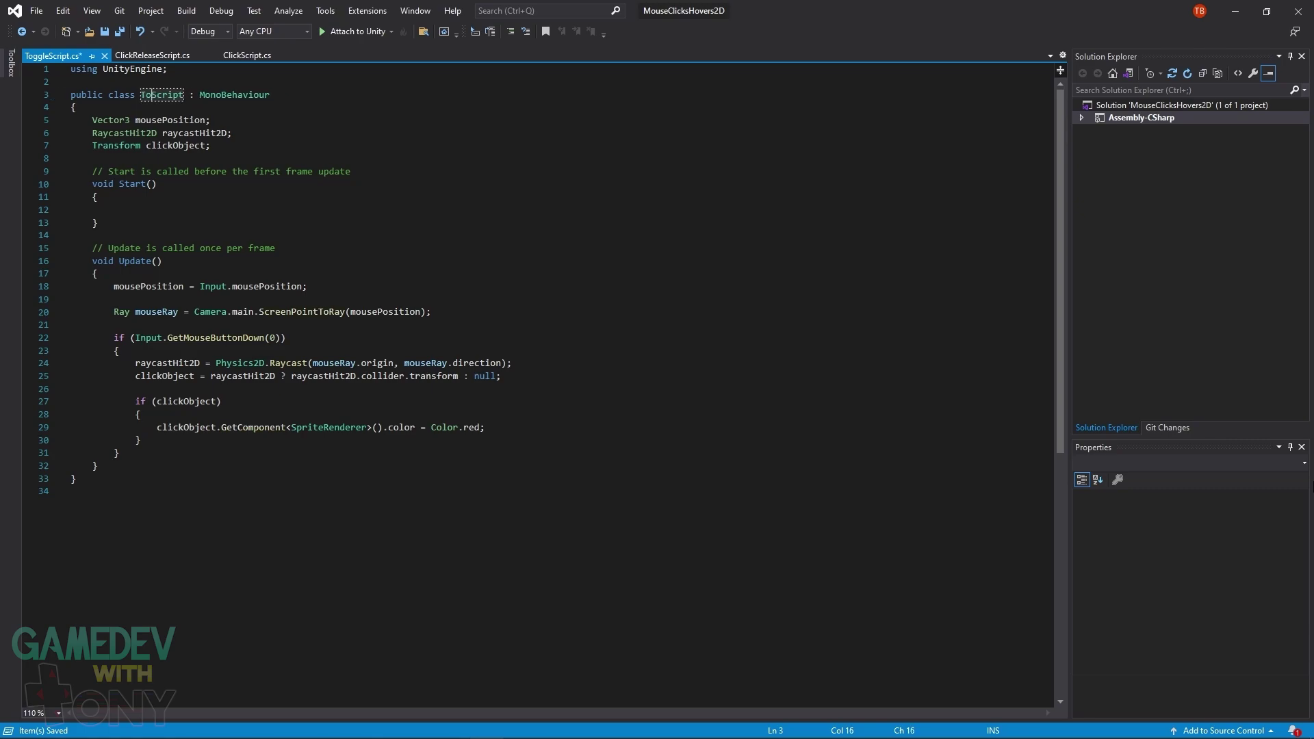
- Declare the field bool isSelected = false; below the clickObject declaration
{"action": "left_click", "coordinate": [213, 145]}
{"action": "key", "text": "Return"}
{"action": "key", "text": "Return"}
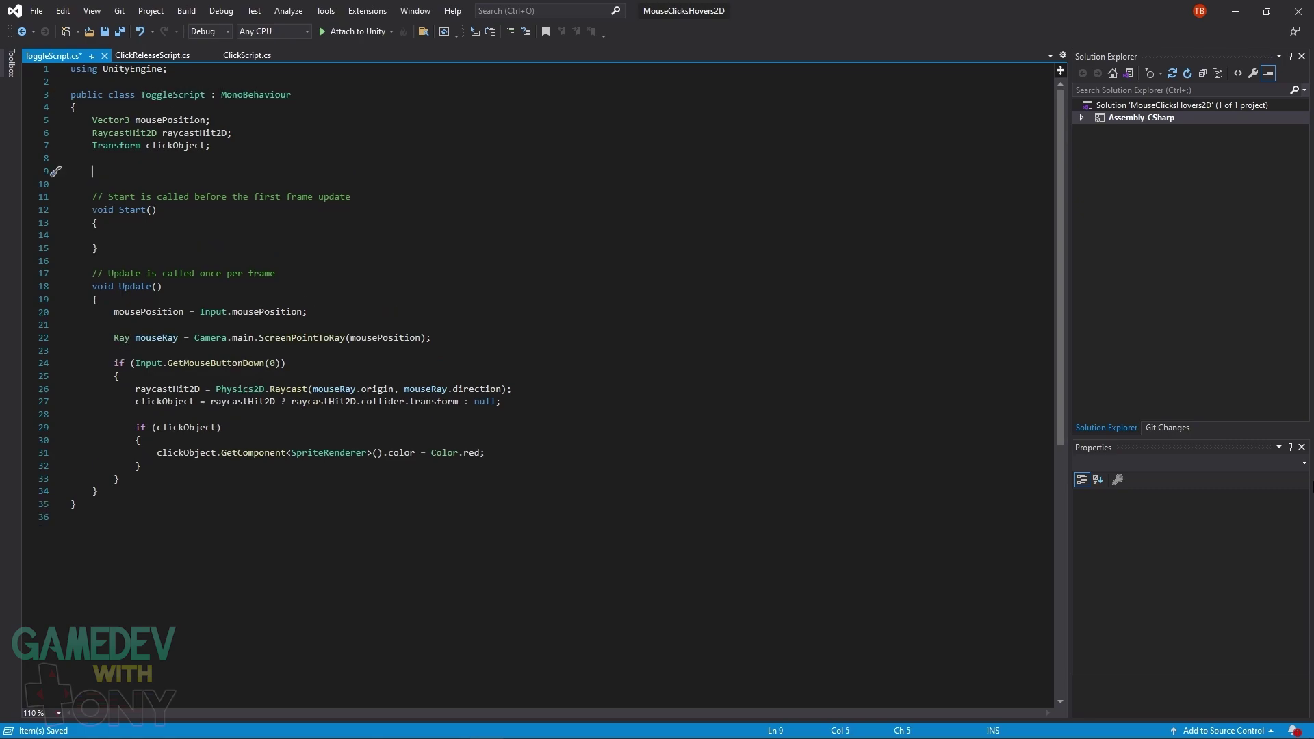
{"action": "type", "text": "bool isSelected = false;"}
- At the start of the if (clickObject) block, set isSelected to clickObject.GetComponent<SpriteRenderer>().color == Color.red
{"action": "left_click", "coordinate": [157, 452]}
{"action": "key", "text": "Return"}
{"action": "key", "text": "Return"}
{"action": "key", "text": "Up"}
{"action": "key", "text": "Up"}
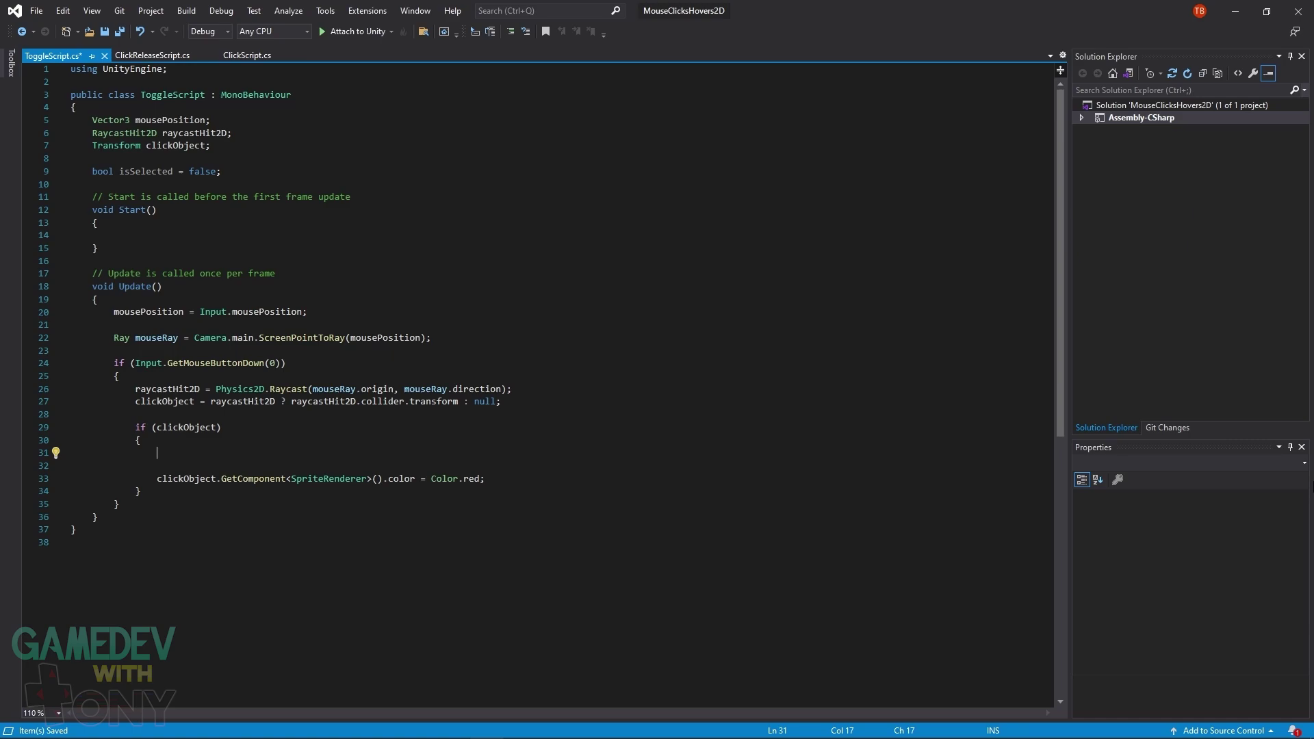
{"action": "type", "text": "isSelected = clickObject.GetComponent<SpriteRenderer>()."}
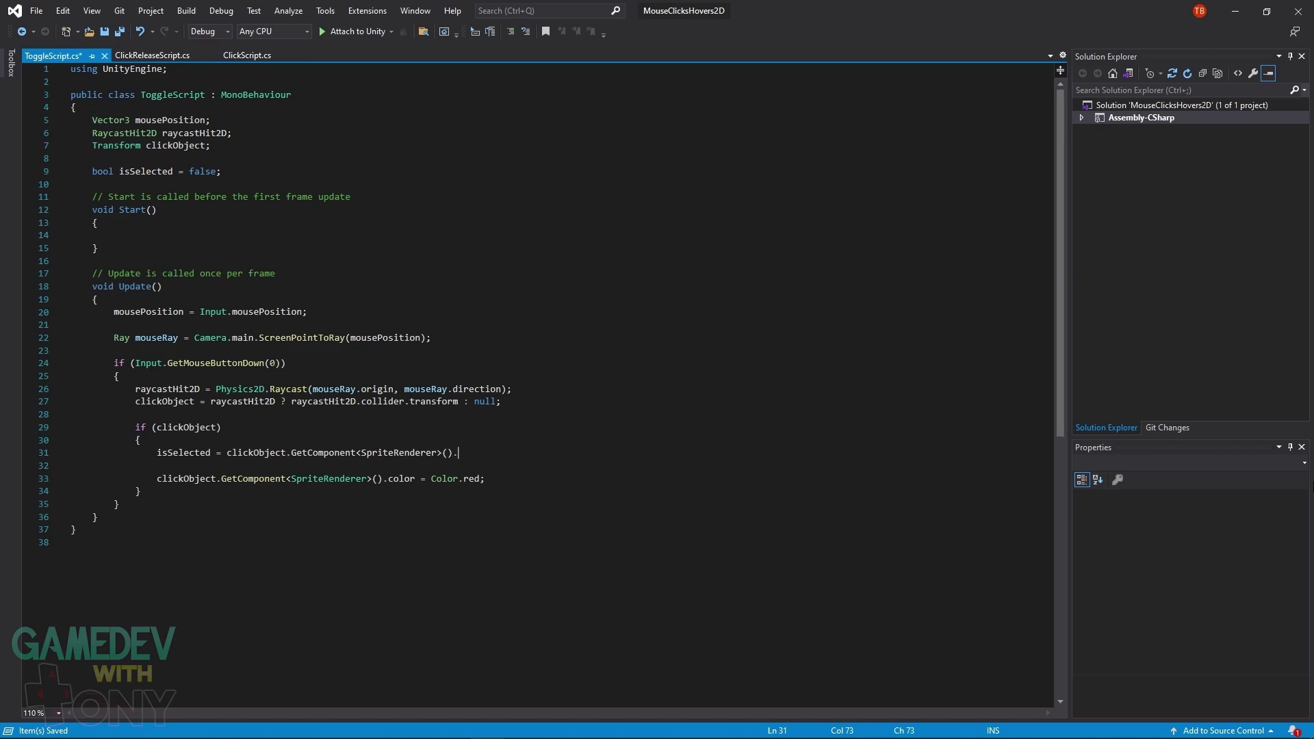
{"action": "type", "text": "color == Color.red;"}
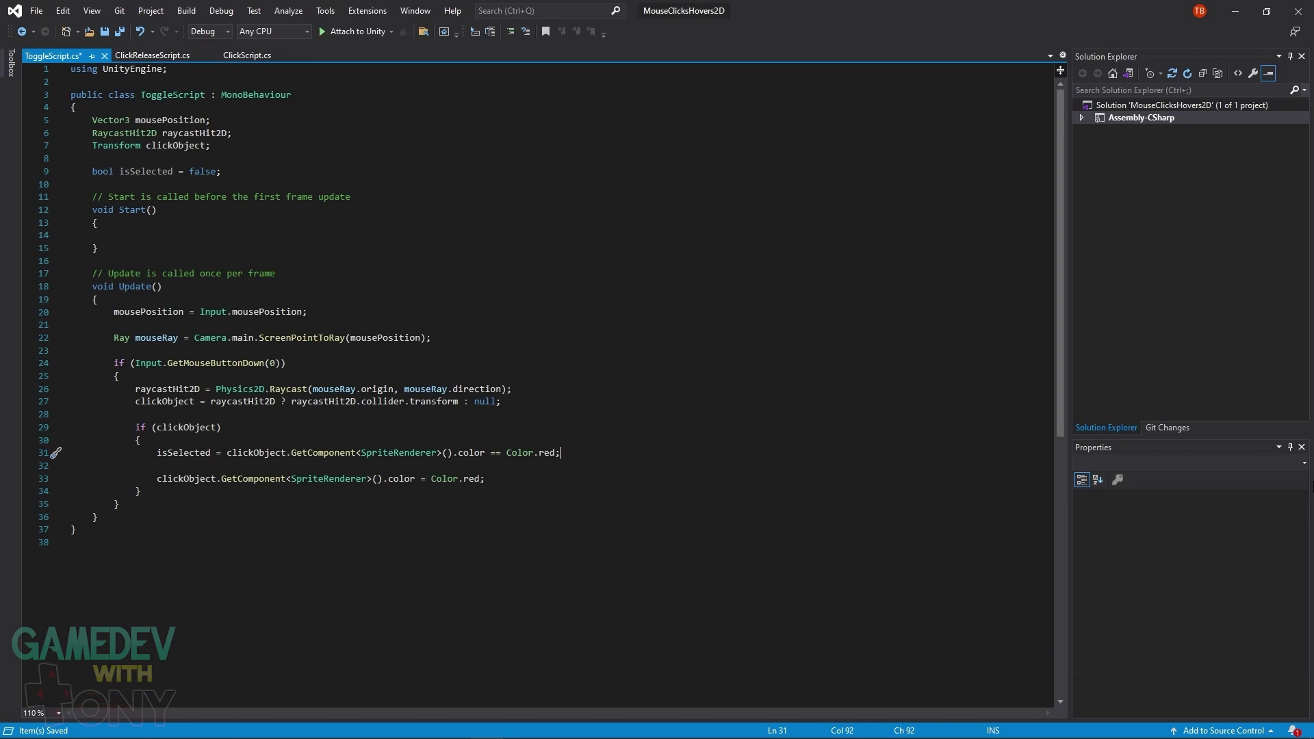
- Change the clicked object's color assignment to isSelected ? Color.white : Color.red and save the script
{"action": "key", "text": "Down"}
{"action": "key", "text": "Down"}
{"action": "key", "text": "BackSpace"}
{"action": "key", "text": "BackSpace"}
{"action": "key", "text": "BackSpace"}
{"action": "key", "text": "BackSpace"}
{"action": "key", "text": "BackSpace"}
{"action": "key", "text": "BackSpace"}
{"action": "key", "text": "BackSpace"}
{"action": "key", "text": "BackSpace"}
{"action": "key", "text": "BackSpace"}
{"action": "key", "text": "BackSpace"}
{"action": "type", "text": "isSelected ? Color.white : Color.red;"}
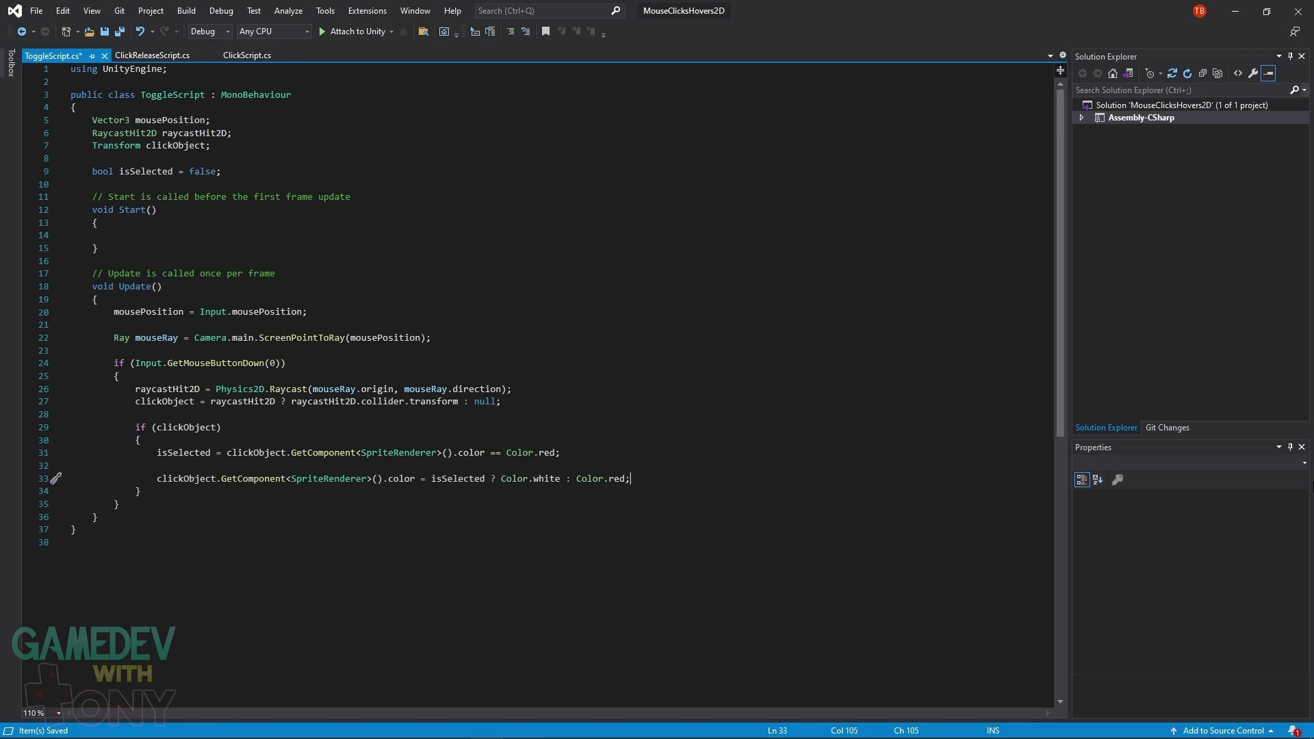
{"action": "key", "text": "ctrl+s"}
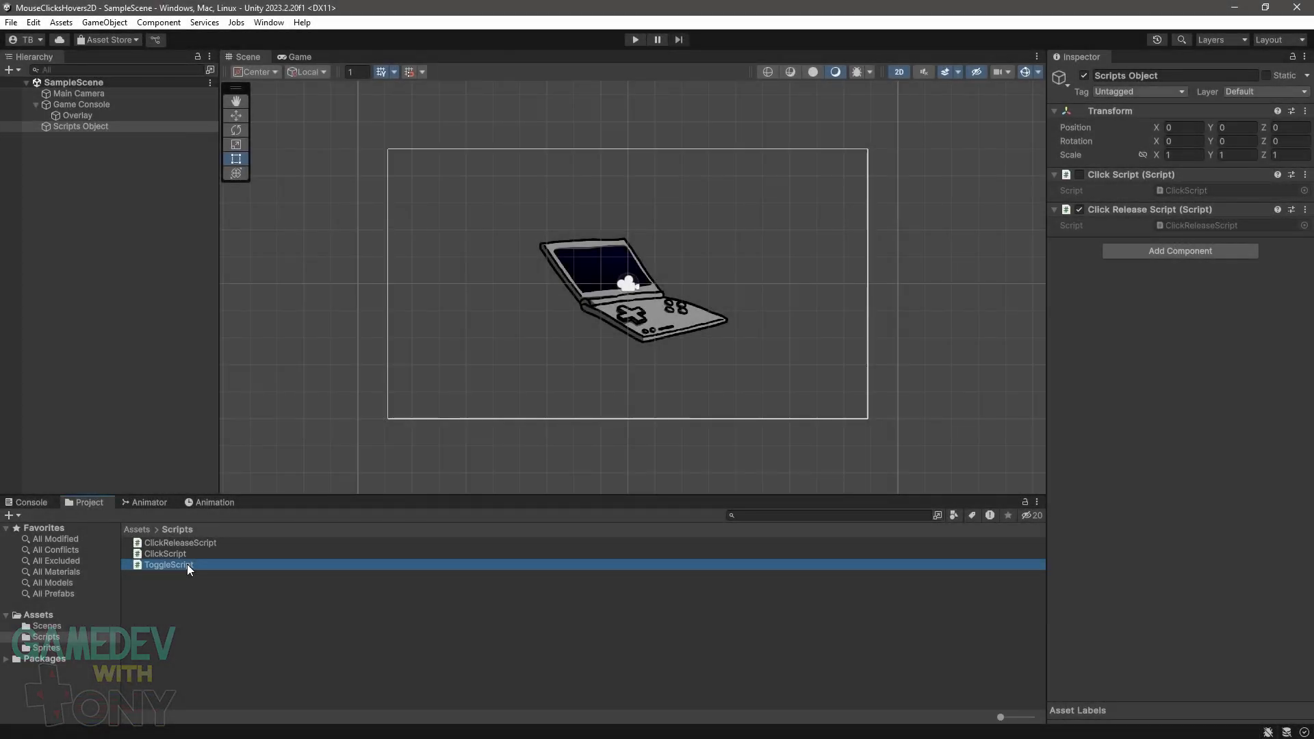
- Attach ToggleScript to the Scripts Object, disable its Click Release Script component, and save the scene
{"action": "left_click_drag", "start_coordinate": [187, 564], "coordinate": [1140, 351]}
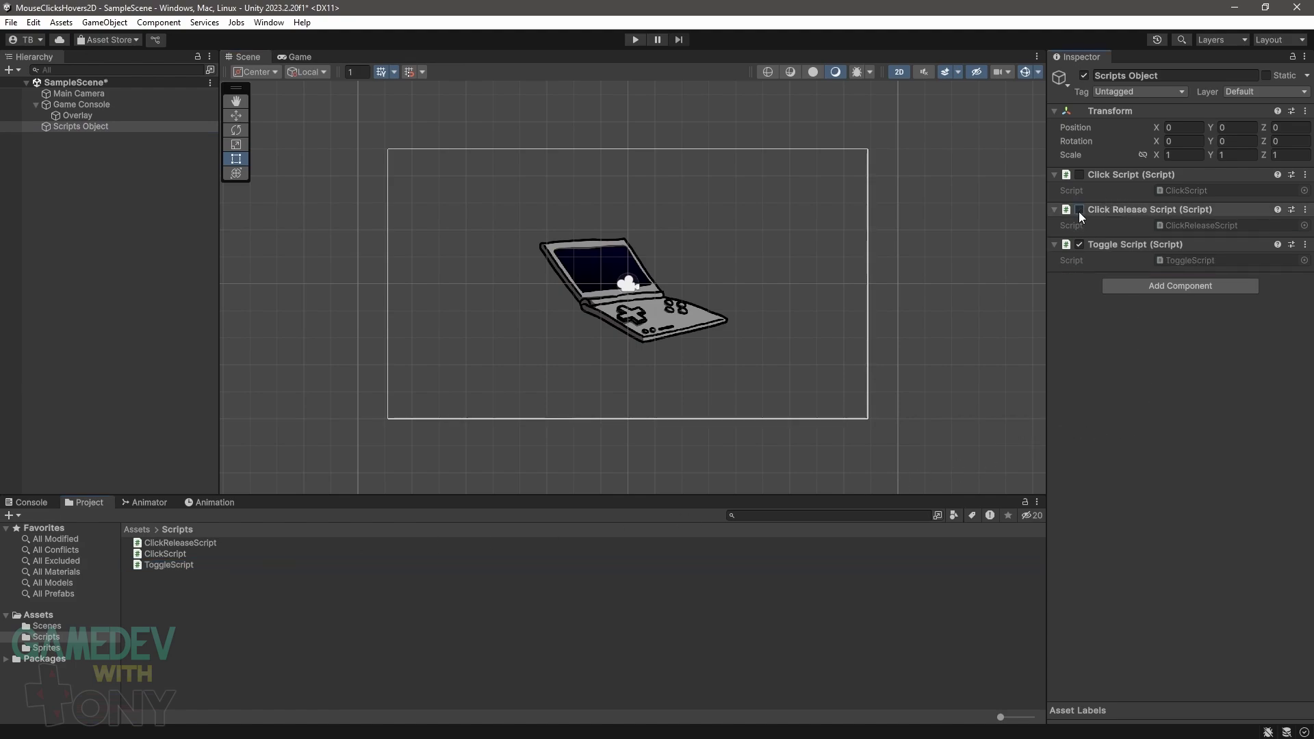
{"action": "left_click", "coordinate": [11, 22]}
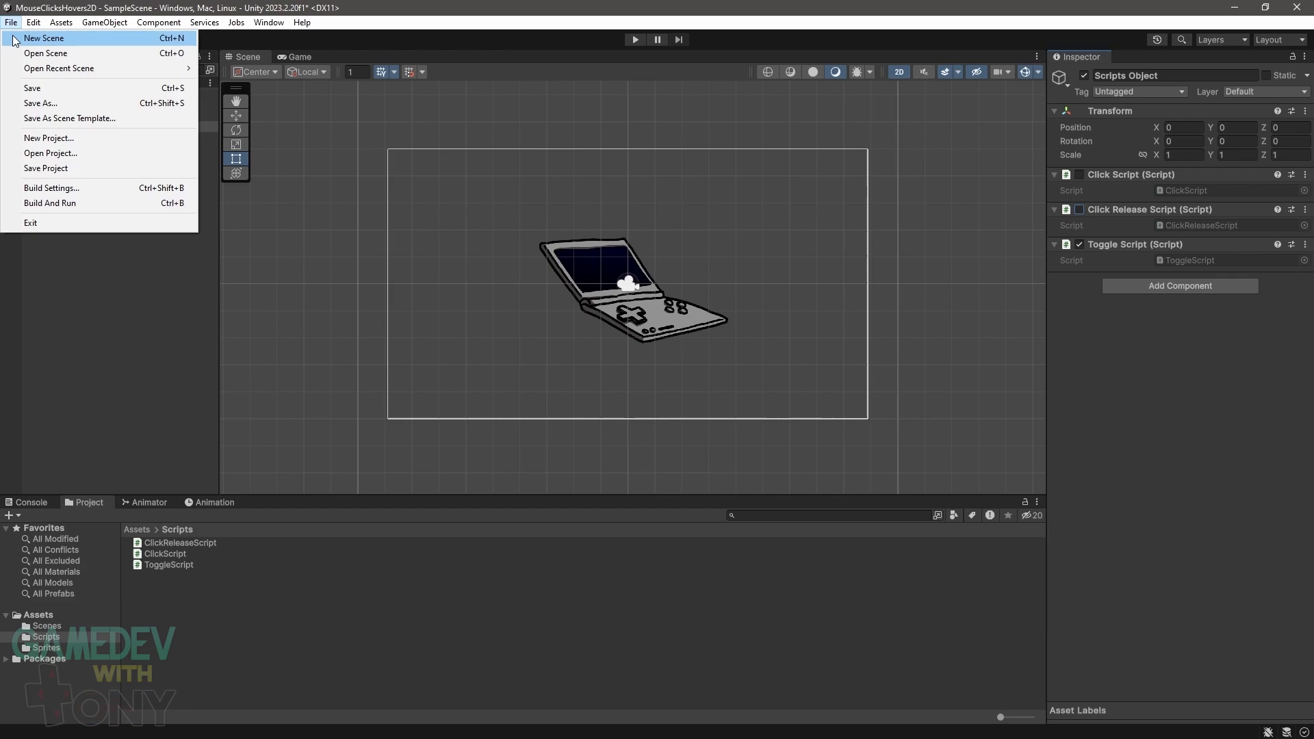
{"action": "left_click", "coordinate": [31, 88]}
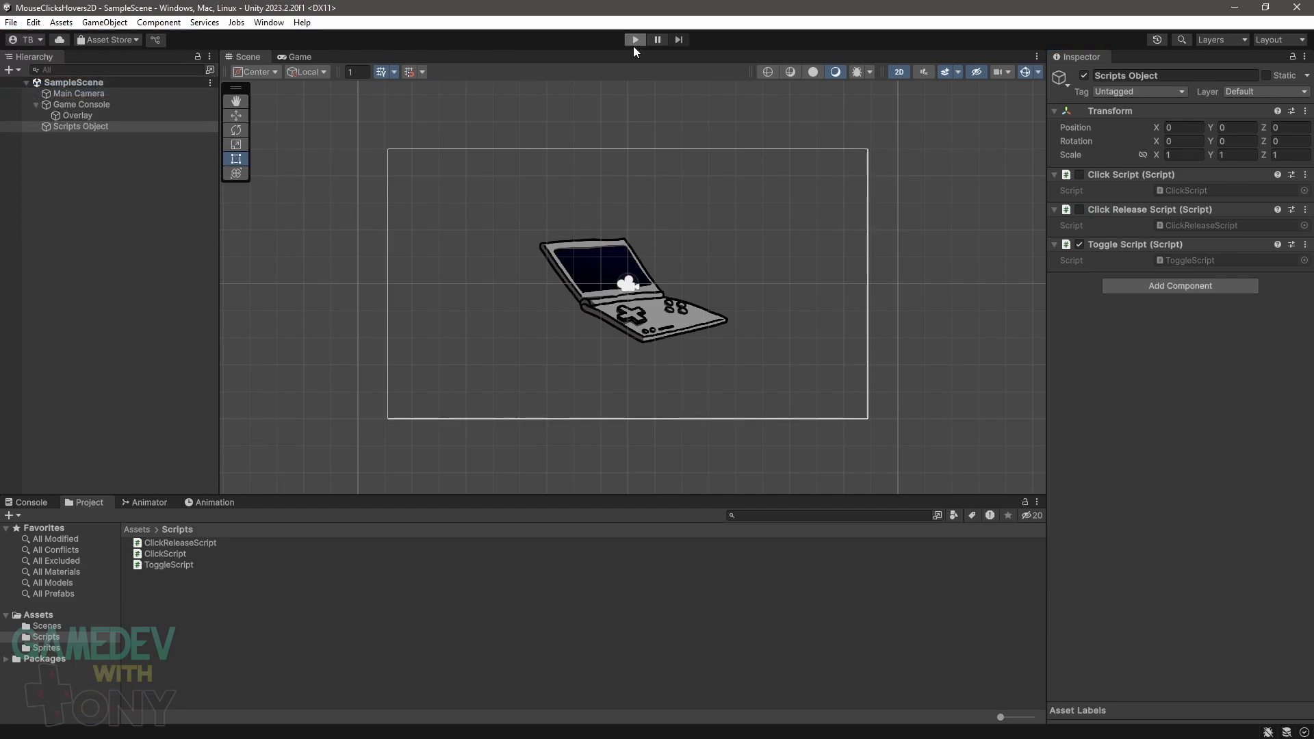
- Run the scene and select the game console repeatedly to test its color toggle, and stop play mode
{"action": "left_click", "coordinate": [635, 41]}
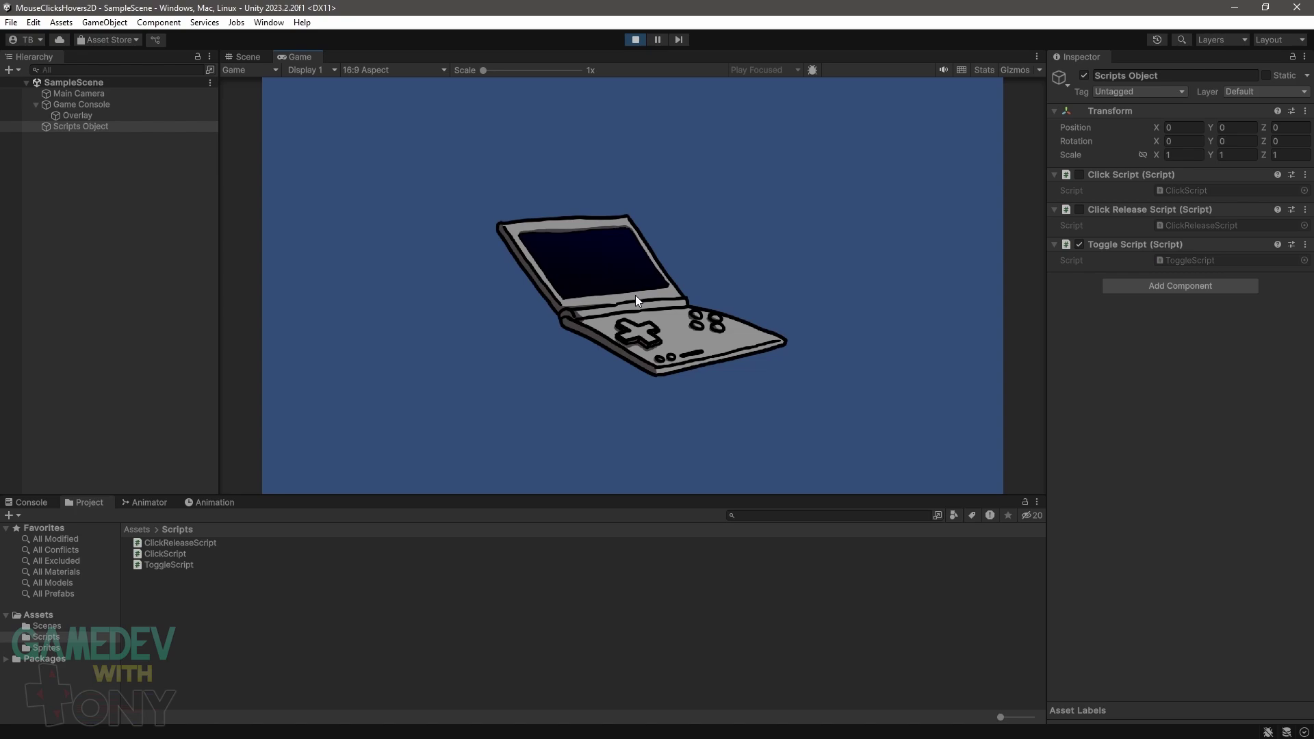
{"action": "left_click", "coordinate": [635, 295]}
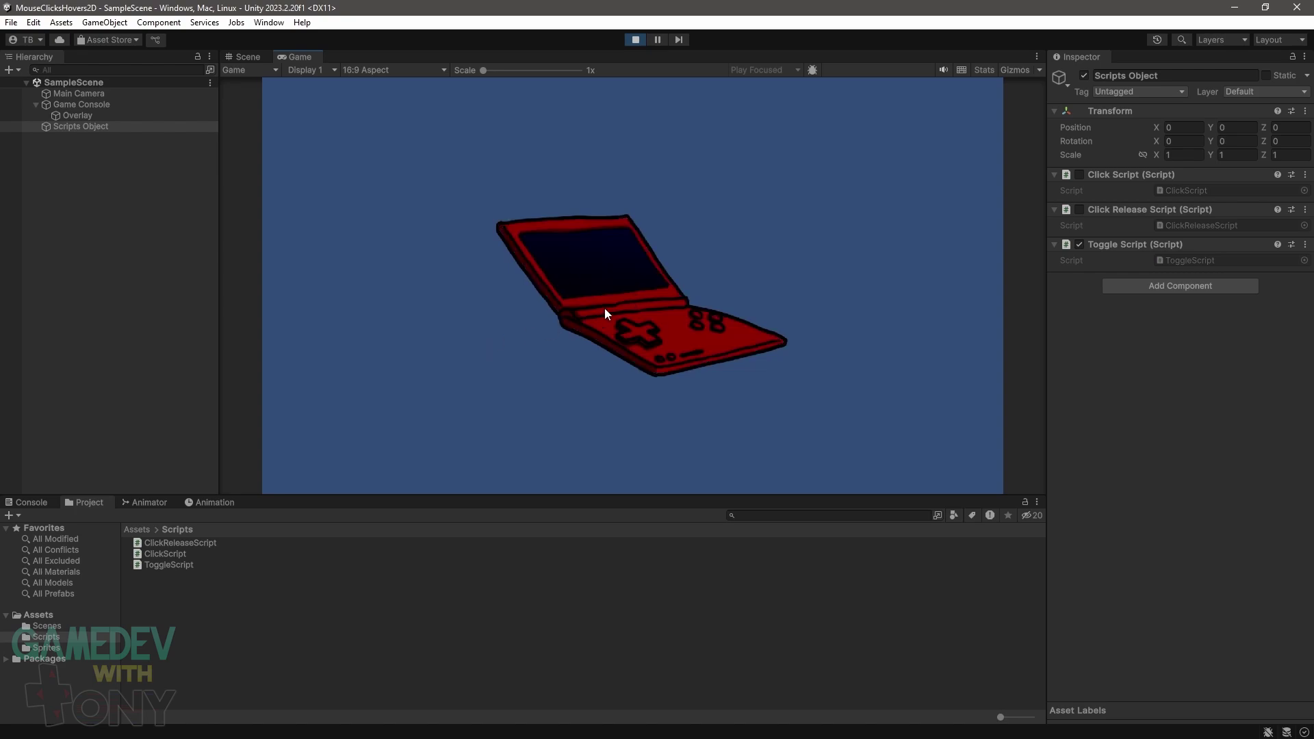
{"action": "left_click", "coordinate": [605, 311]}
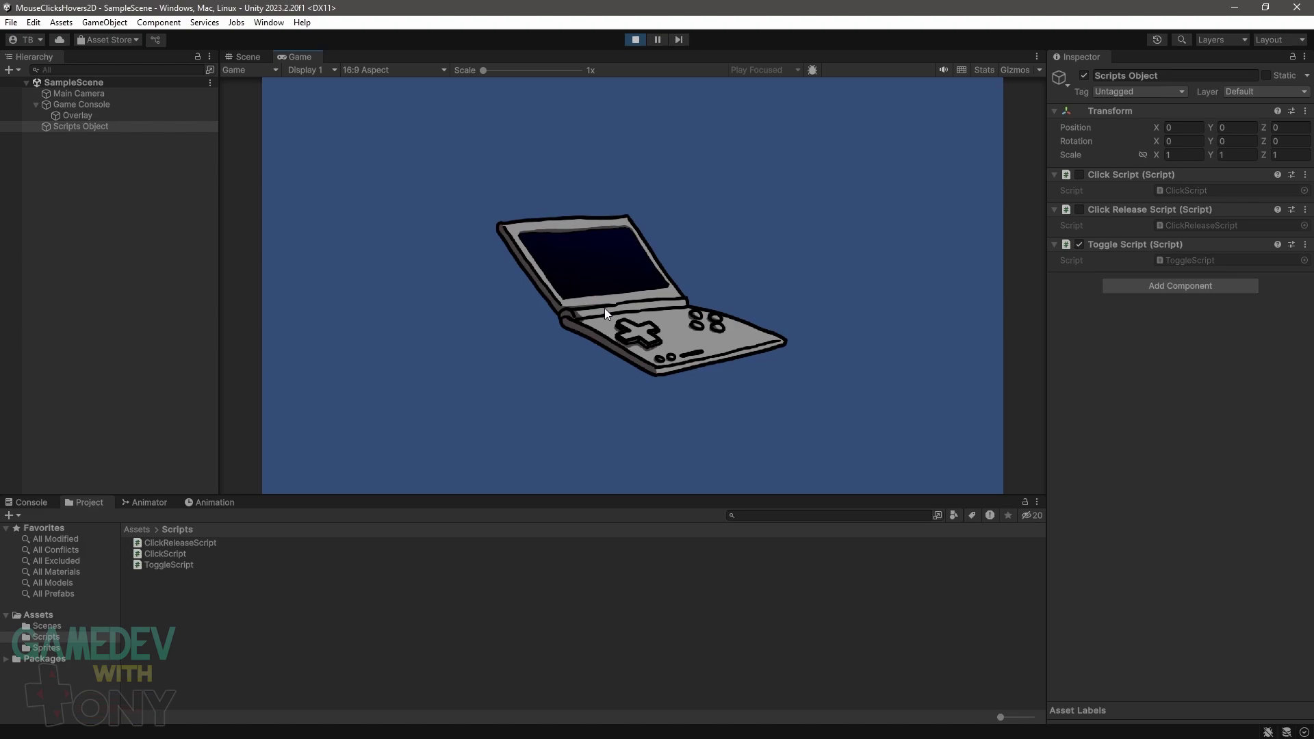
{"action": "left_click", "coordinate": [605, 309]}
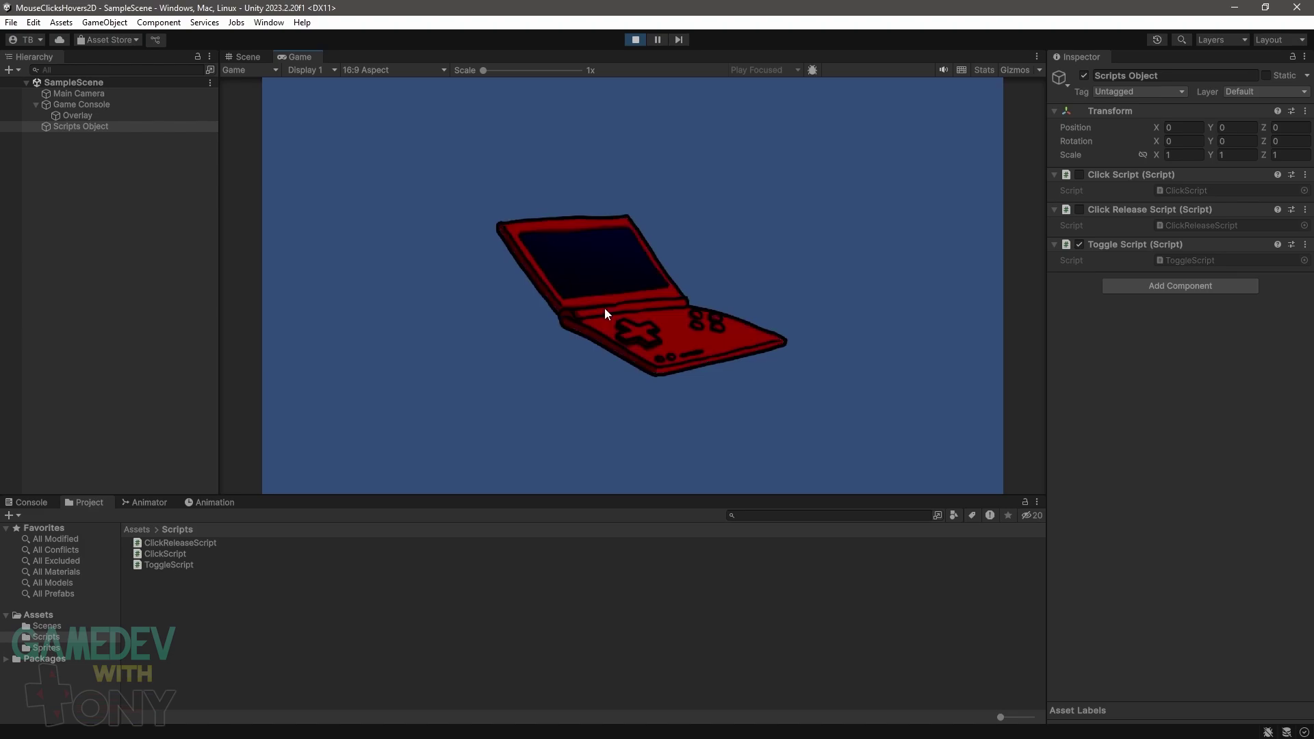
{"action": "left_click", "coordinate": [605, 309]}
{"action": "left_click", "coordinate": [605, 308]}
{"action": "key", "text": "ctrl+p"}
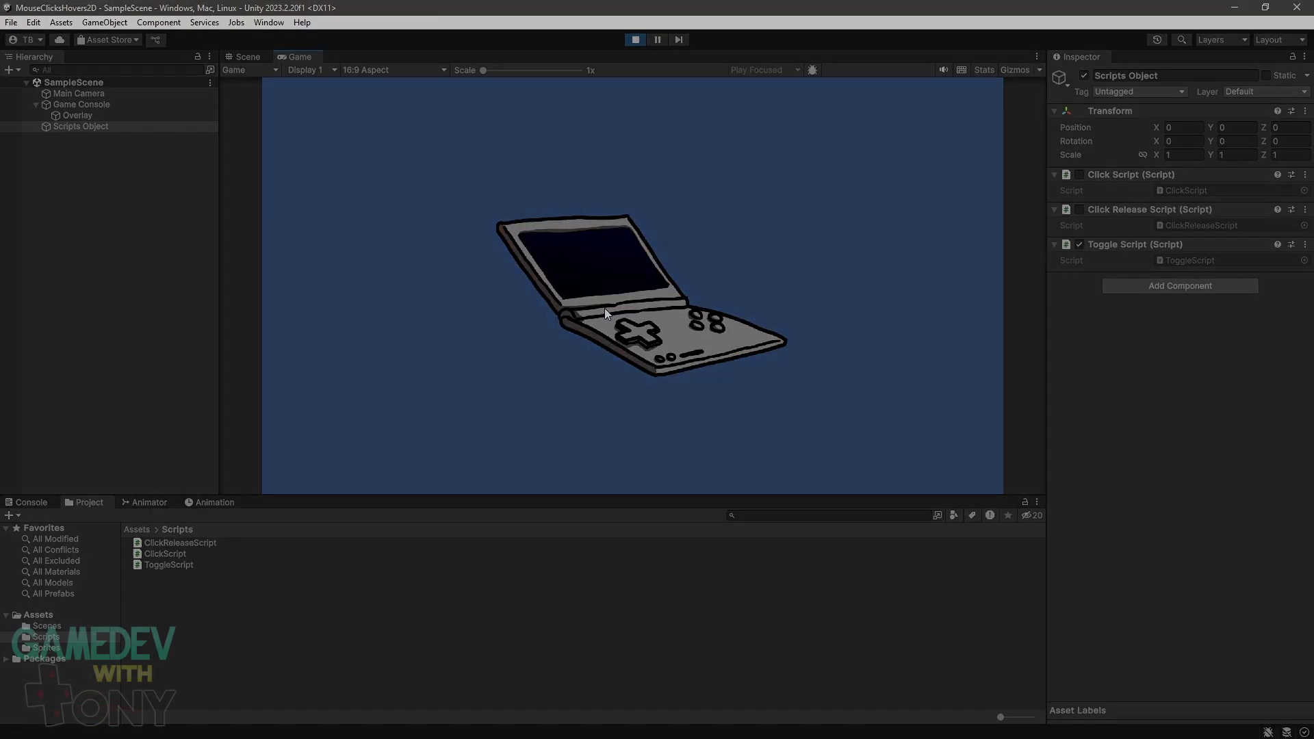
- Duplicate ClickReleaseScript.cs in the project's Scripts folder and name the copy DragScript
{"action": "right_click", "coordinate": [490, 594]}
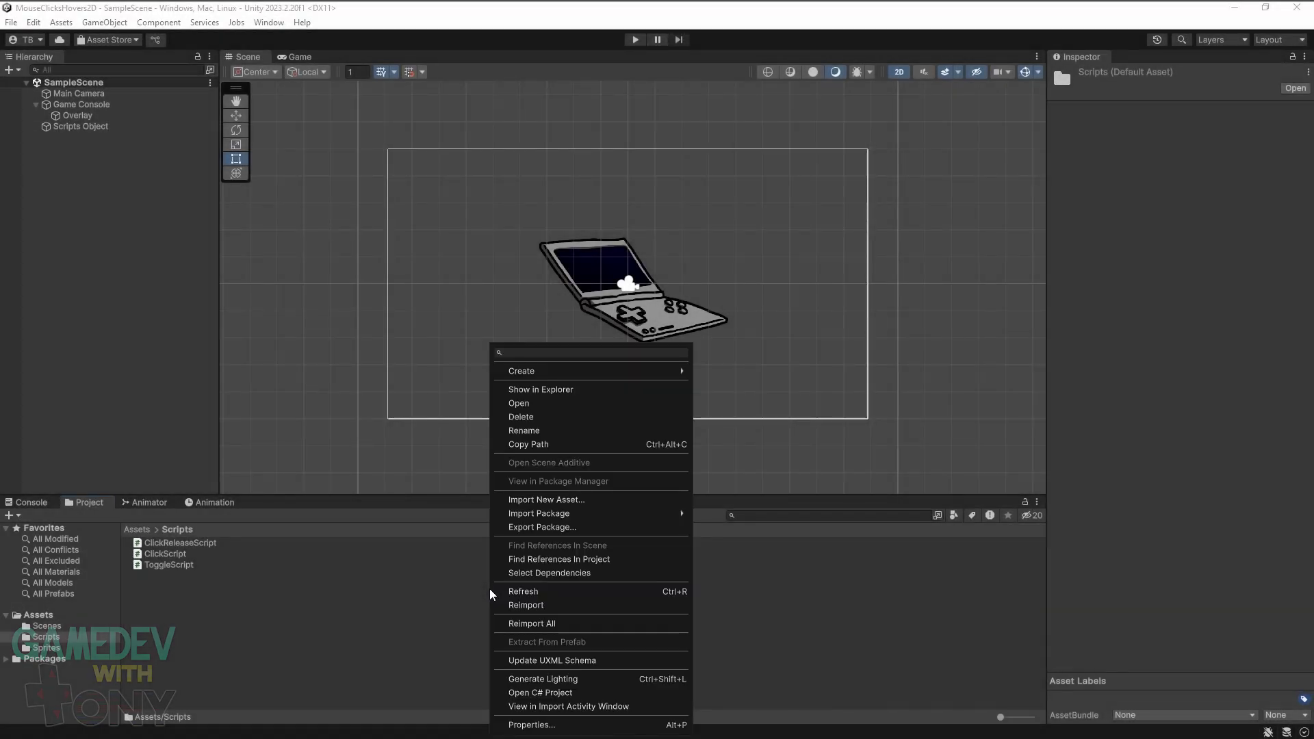
{"action": "left_click", "coordinate": [568, 389]}
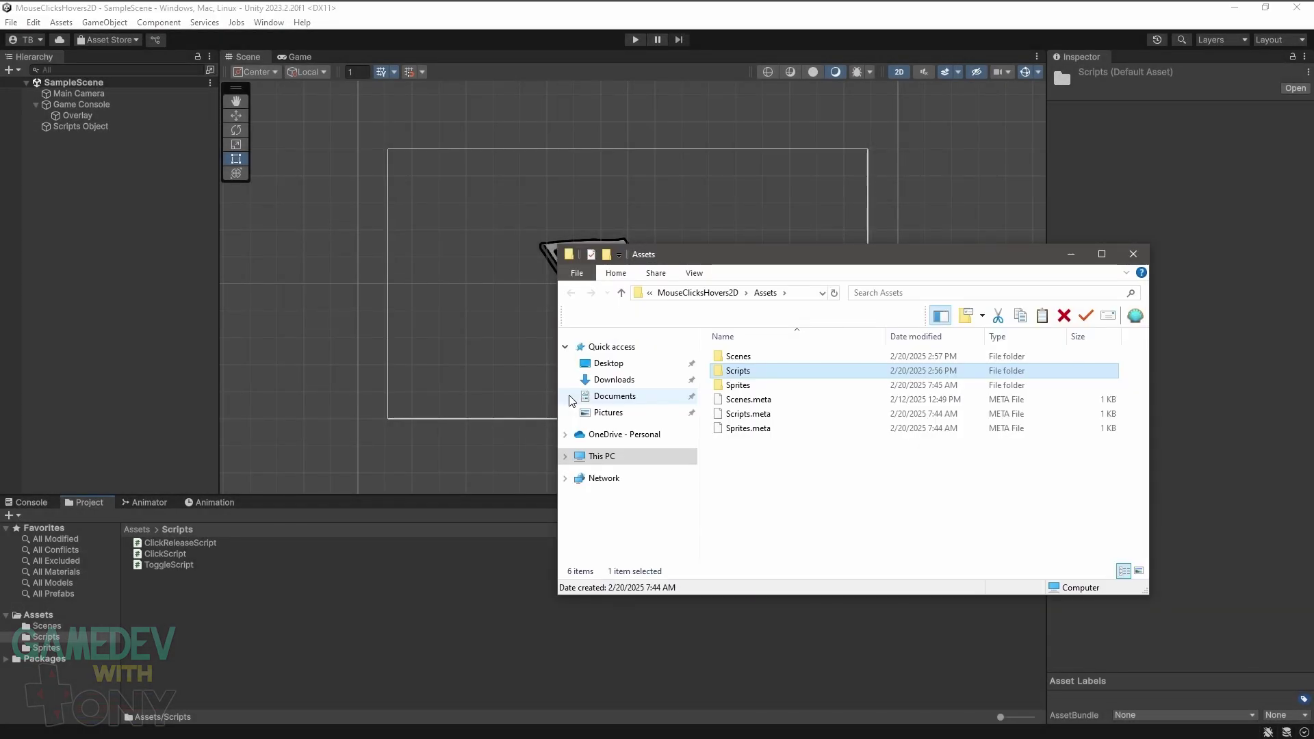
{"action": "double_click", "coordinate": [737, 373]}
{"action": "left_click", "coordinate": [753, 356]}
{"action": "key", "text": "ctrl+c"}
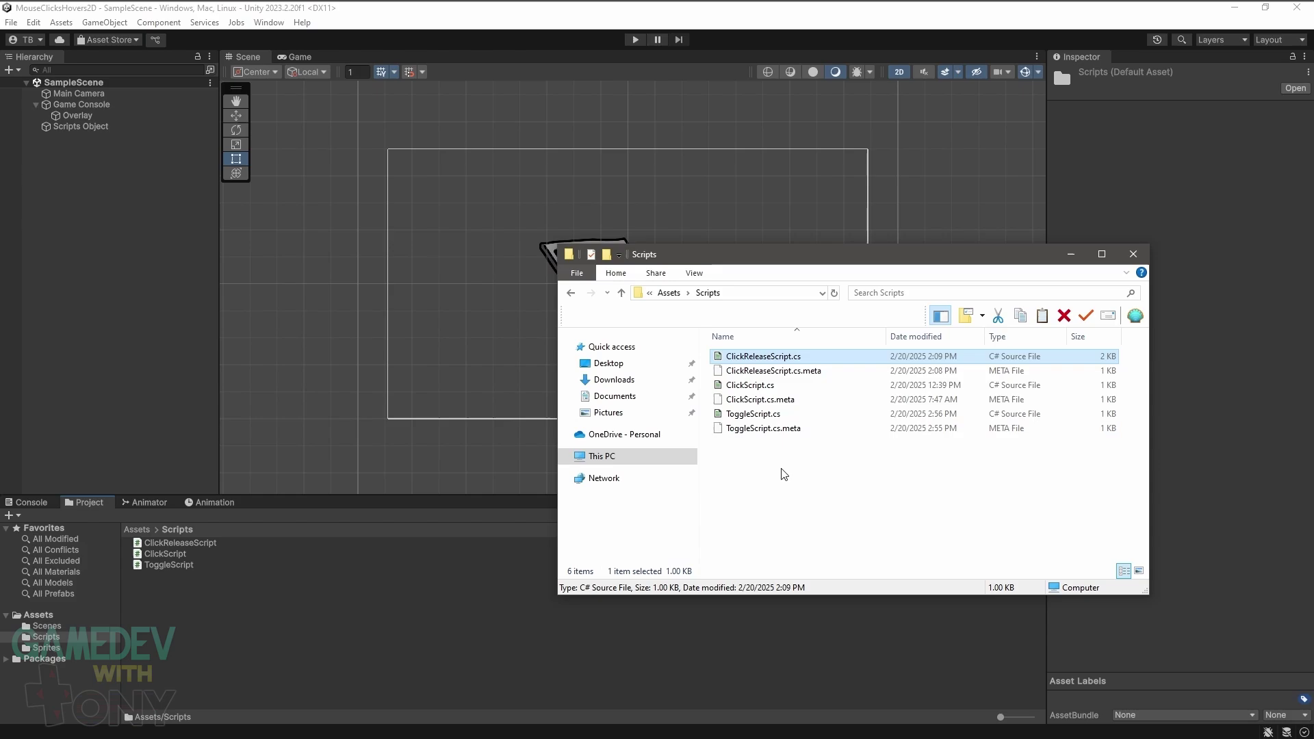
{"action": "key", "text": "ctrl+v"}
{"action": "key", "text": "F2"}
{"action": "type", "text": "DragScript"}
{"action": "key", "text": "Return"}
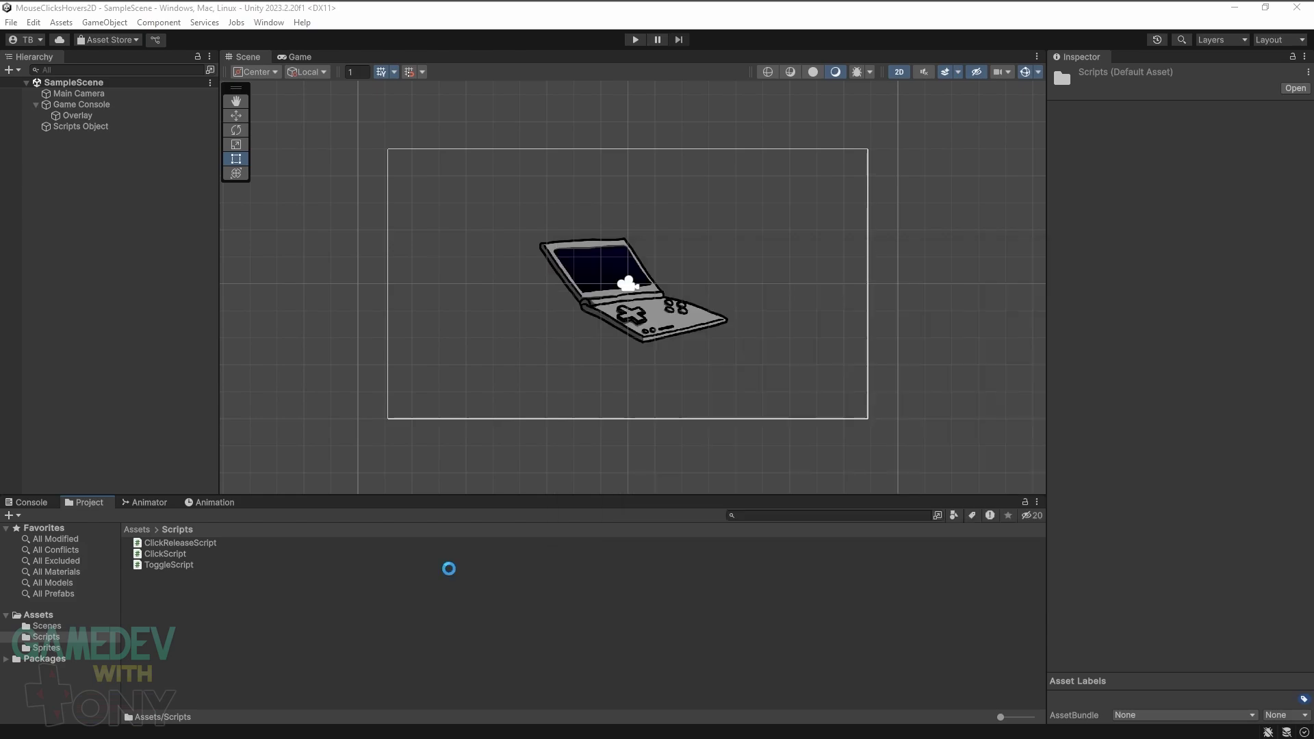
{"action": "left_click", "coordinate": [448, 566]}
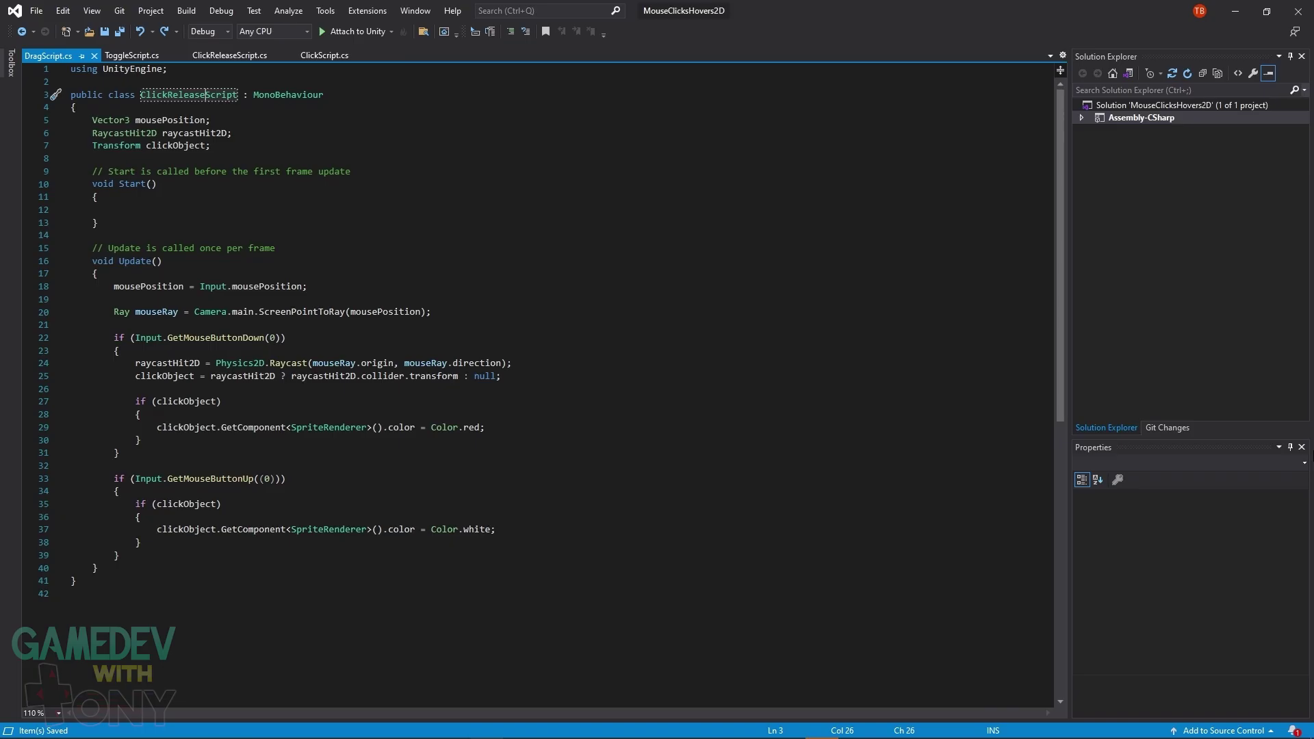
- Rename the class in DragScript.cs to DragScript
{"action": "key", "text": "BackSpace"}
{"action": "key", "text": "BackSpace"}
{"action": "key", "text": "BackSpace"}
{"action": "key", "text": "BackSpace"}
{"action": "key", "text": "BackSpace"}
{"action": "key", "text": "BackSpace"}
{"action": "key", "text": "BackSpace"}
{"action": "key", "text": "BackSpace"}
{"action": "key", "text": "BackSpace"}
{"action": "key", "text": "BackSpace"}
{"action": "key", "text": "BackSpace"}
{"action": "key", "text": "BackSpace"}
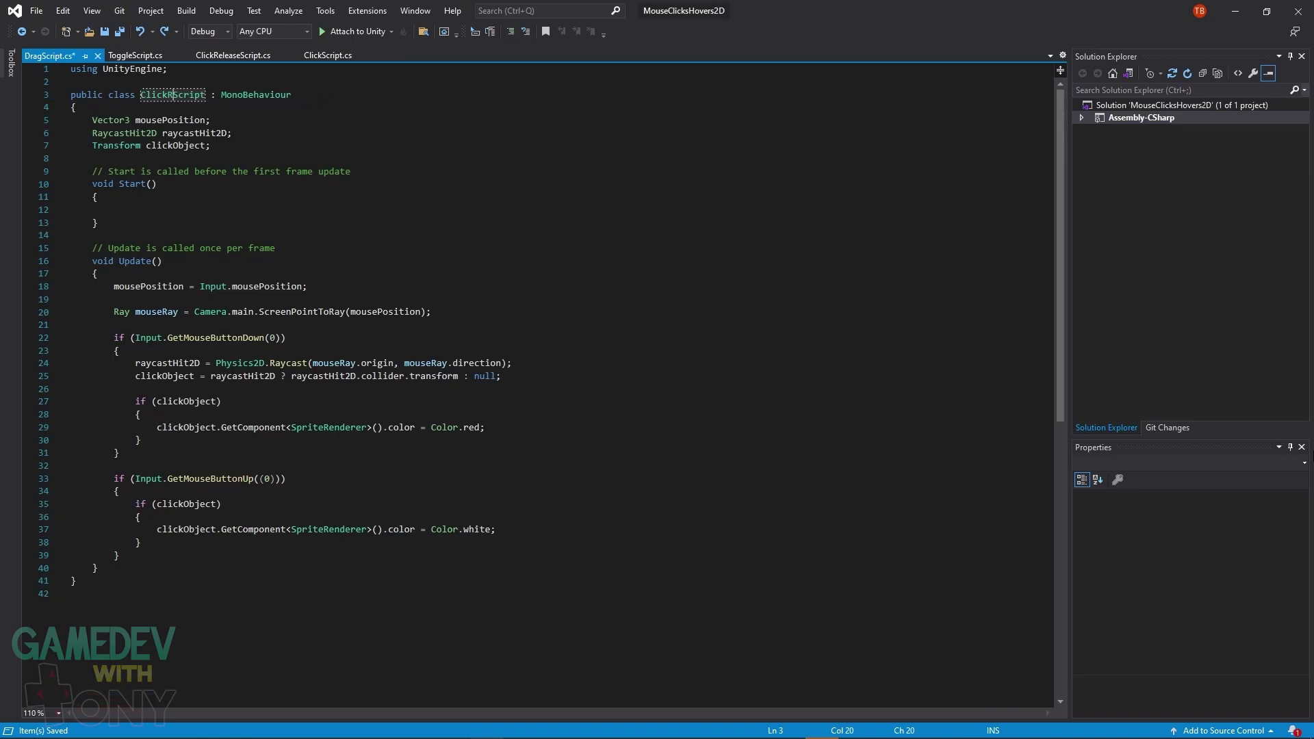
{"action": "type", "text": "Drag"}
- Declare the field bool isMouseDown = false; below the clickObject declaration, separated by a blank line
{"action": "left_click", "coordinate": [213, 145]}
{"action": "key", "text": "Return"}
{"action": "key", "text": "Return"}
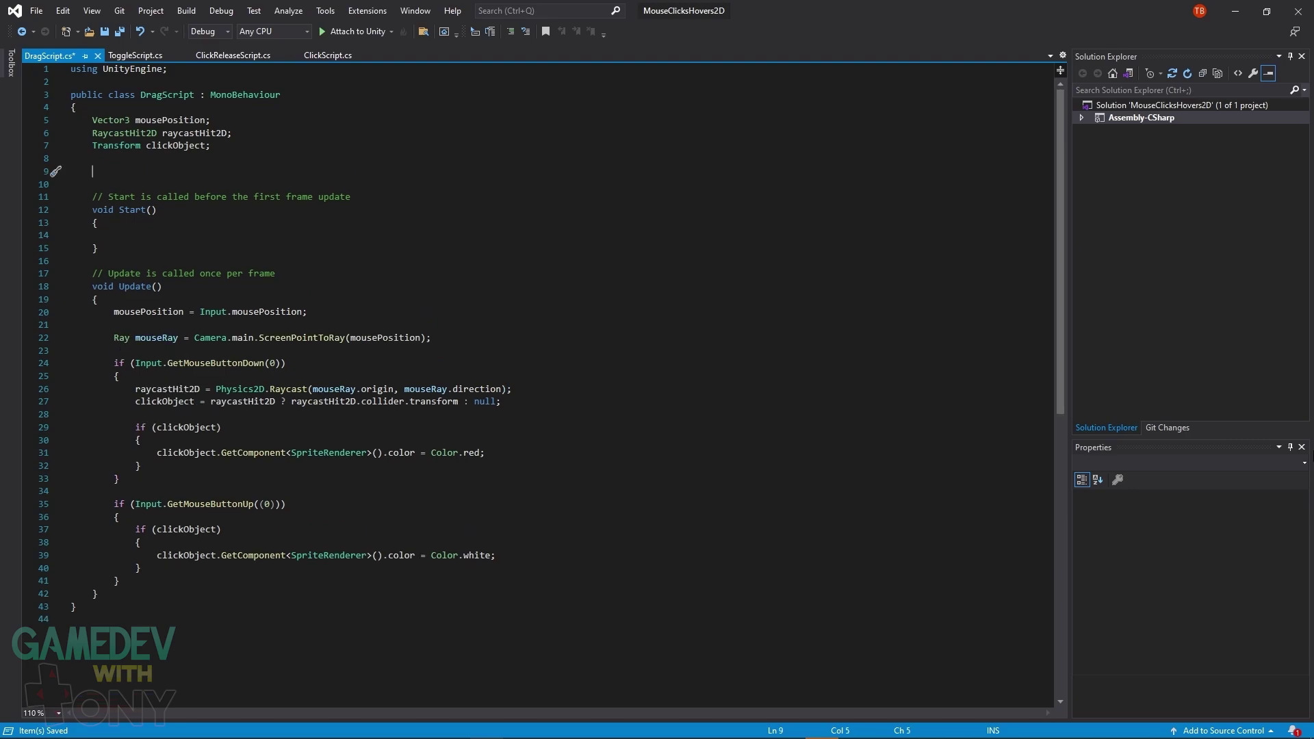
{"action": "type", "text": "bool isMouseDown = false;"}
- Remove the if (clickObject) color blocks from both the GetMouseButtonDown and GetMouseButtonUp blocks
{"action": "left_click_drag", "start_coordinate": [70, 414], "coordinate": [71, 517]}
{"action": "key", "text": "Delete"}
{"action": "key", "text": "Delete"}
{"action": "key", "text": "Return"}
- Set isMouseDown to true at the start of the GetMouseButtonDown block and to false inside the GetMouseButtonUp block
{"action": "left_click", "coordinate": [120, 377]}
{"action": "key", "text": "Return"}
{"action": "key", "text": "Return"}
{"action": "key", "text": "Up"}
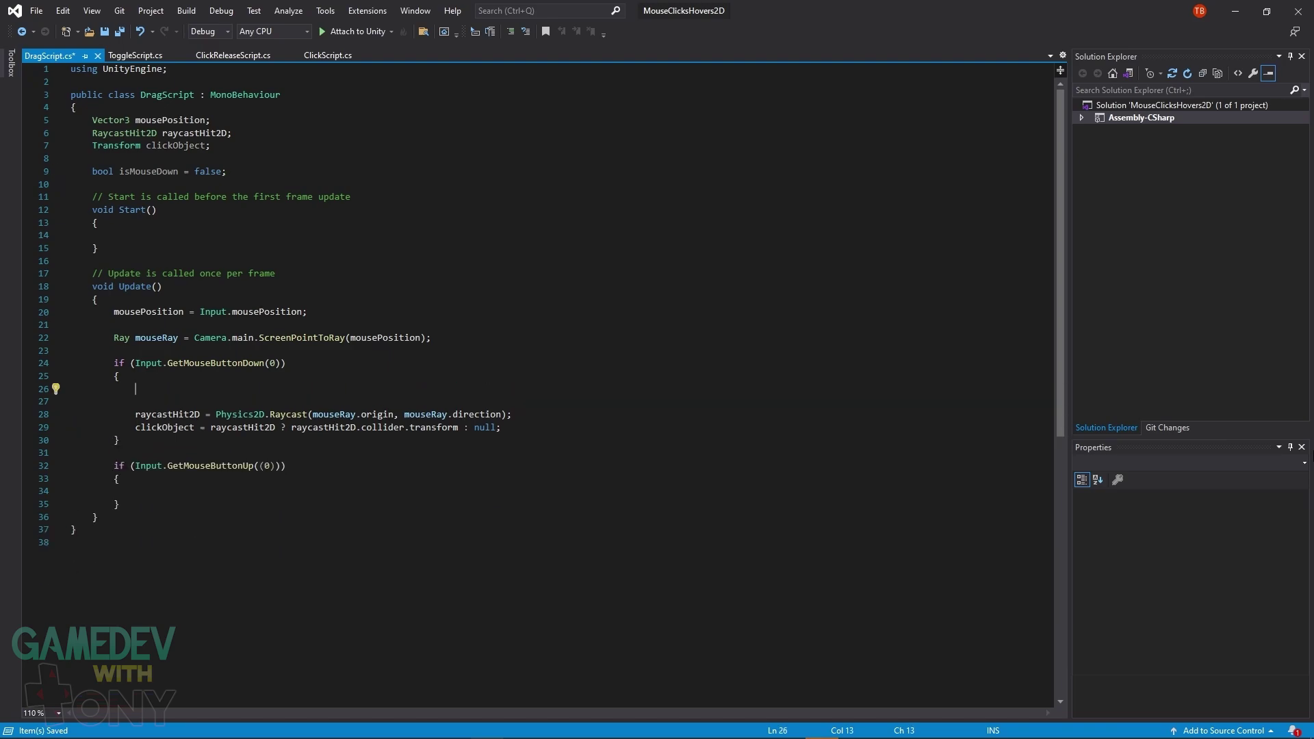
{"action": "type", "text": "isMouseDown = true;"}
{"action": "left_click", "coordinate": [136, 492]}
{"action": "type", "text": "isMouseDown = false;"}
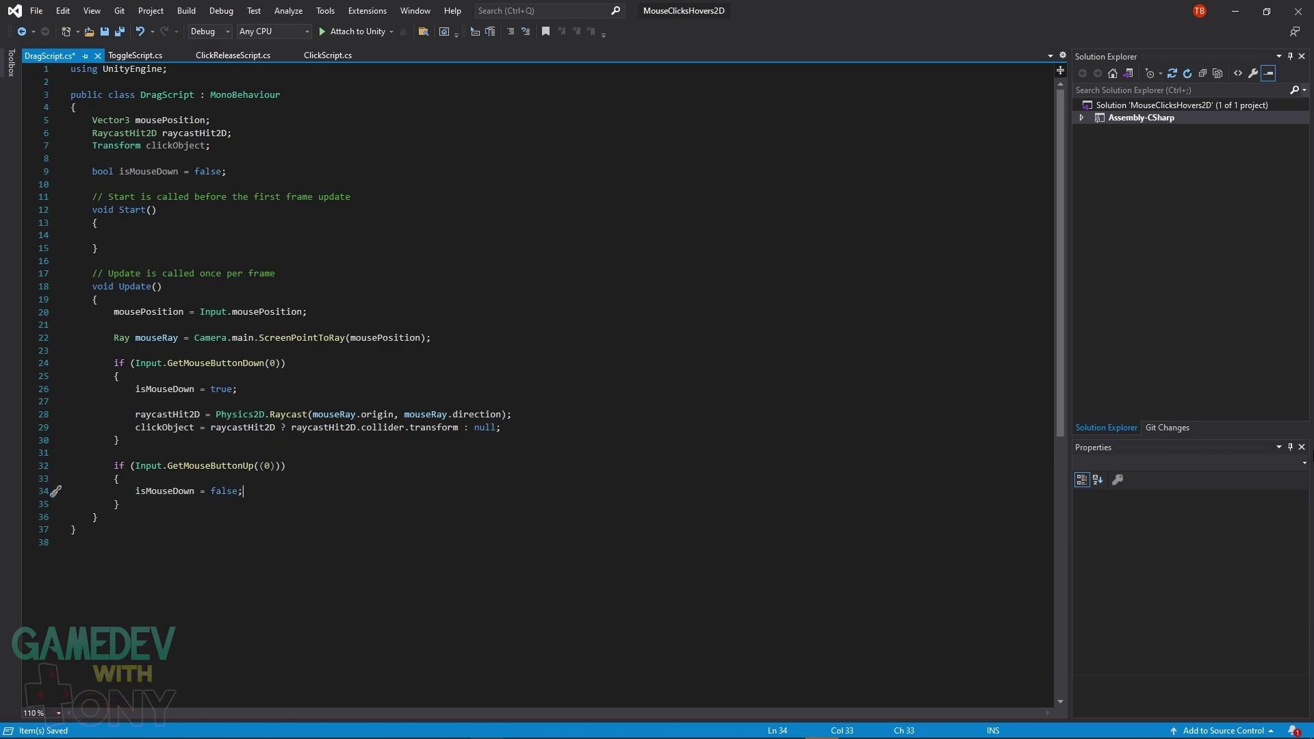
- Add an empty if (isMouseDown && clickObject) block after the GetMouseButtonUp block
{"action": "left_click", "coordinate": [120, 504]}
{"action": "key", "text": "Return"}
{"action": "key", "text": "Return"}
{"action": "type", "text": "if (isMouseDown && clickObject)"}
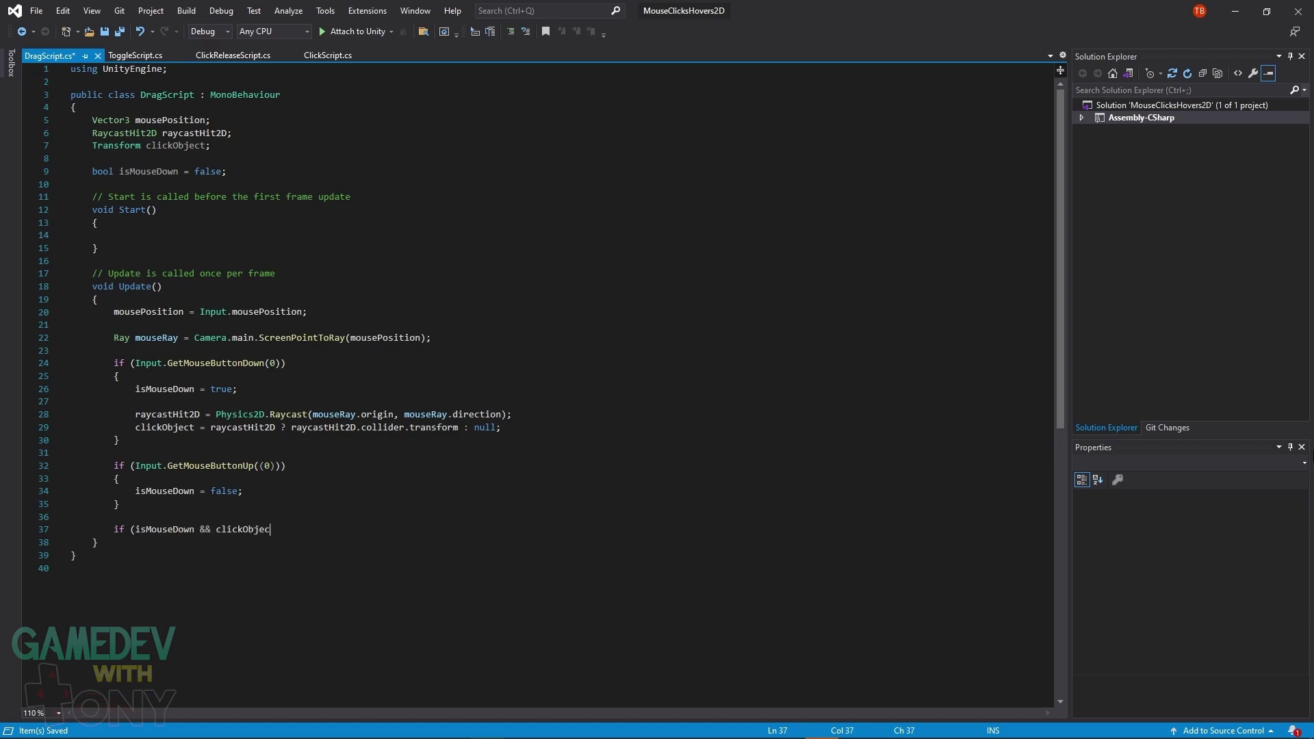
{"action": "key", "text": "Return"}
{"action": "type", "text": "{"}
{"action": "key", "text": "Return"}
{"action": "type", "text": "}"}
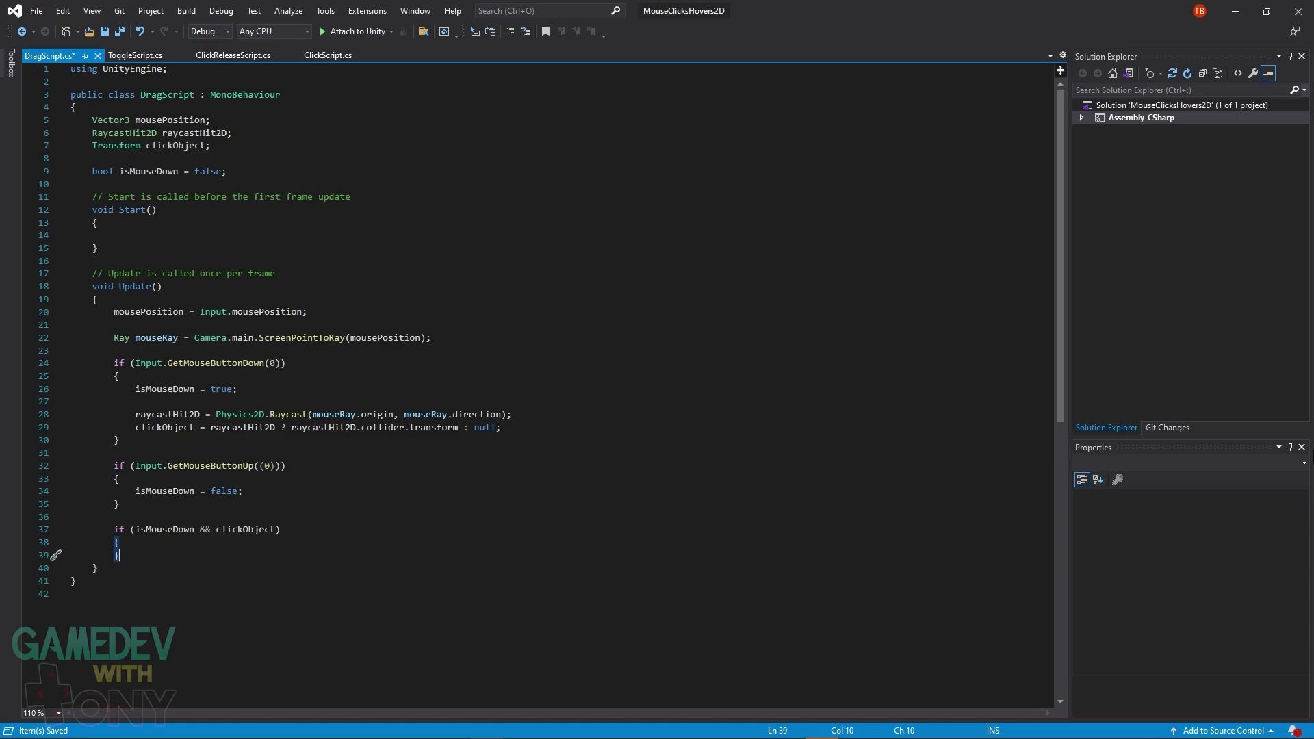
- Inside it, assign raycastHit2D = Physics2D.Raycast(mouseRay.origin, mouseRay.direction); and add an empty if (raycastHit2D) block
{"action": "key", "text": "Up"}
{"action": "key", "text": "Return"}
{"action": "type", "text": "raycastHit2D = Physics2D.Raycast(mouseRay.origin, mouseRay"}
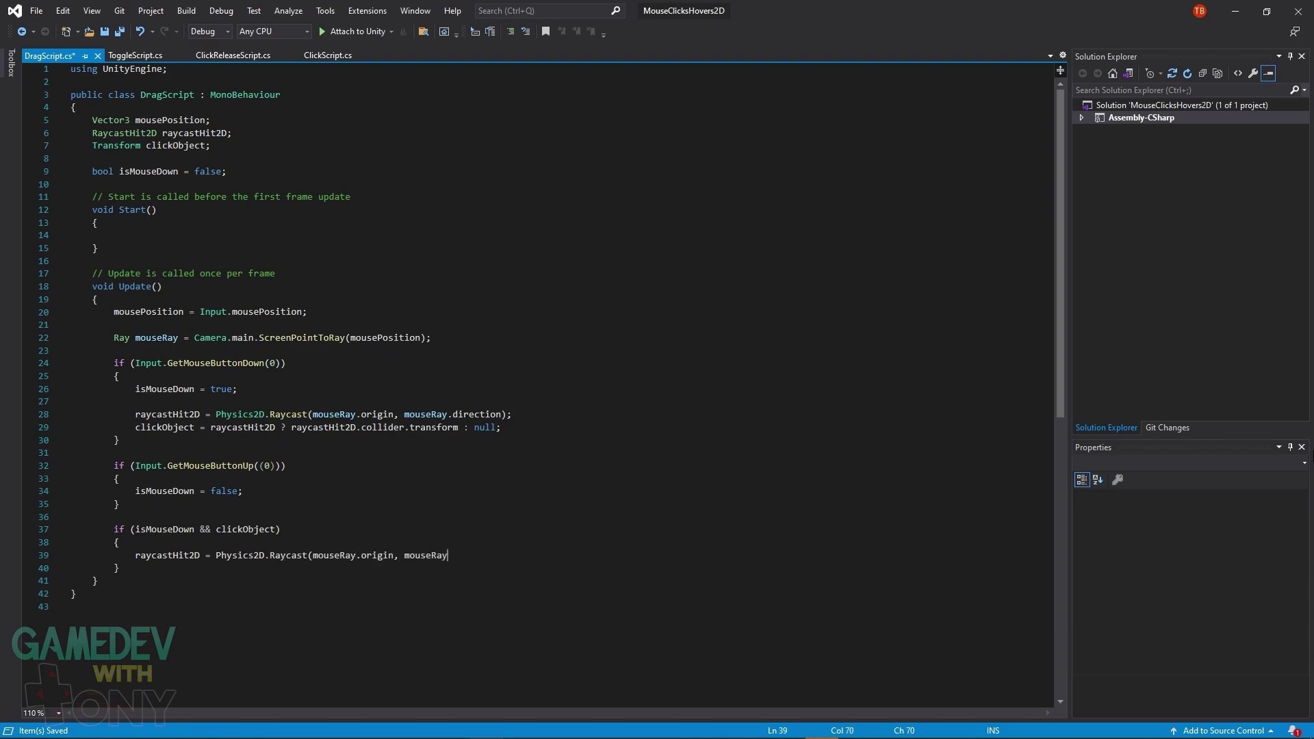
{"action": "type", "text": ".direction);"}
{"action": "key", "text": "Return"}
{"action": "type", "text": "if (raycastHit2D)"}
{"action": "key", "text": "Return"}
{"action": "type", "text": "{"}
{"action": "key", "text": "Return"}
{"action": "type", "text": "}"}
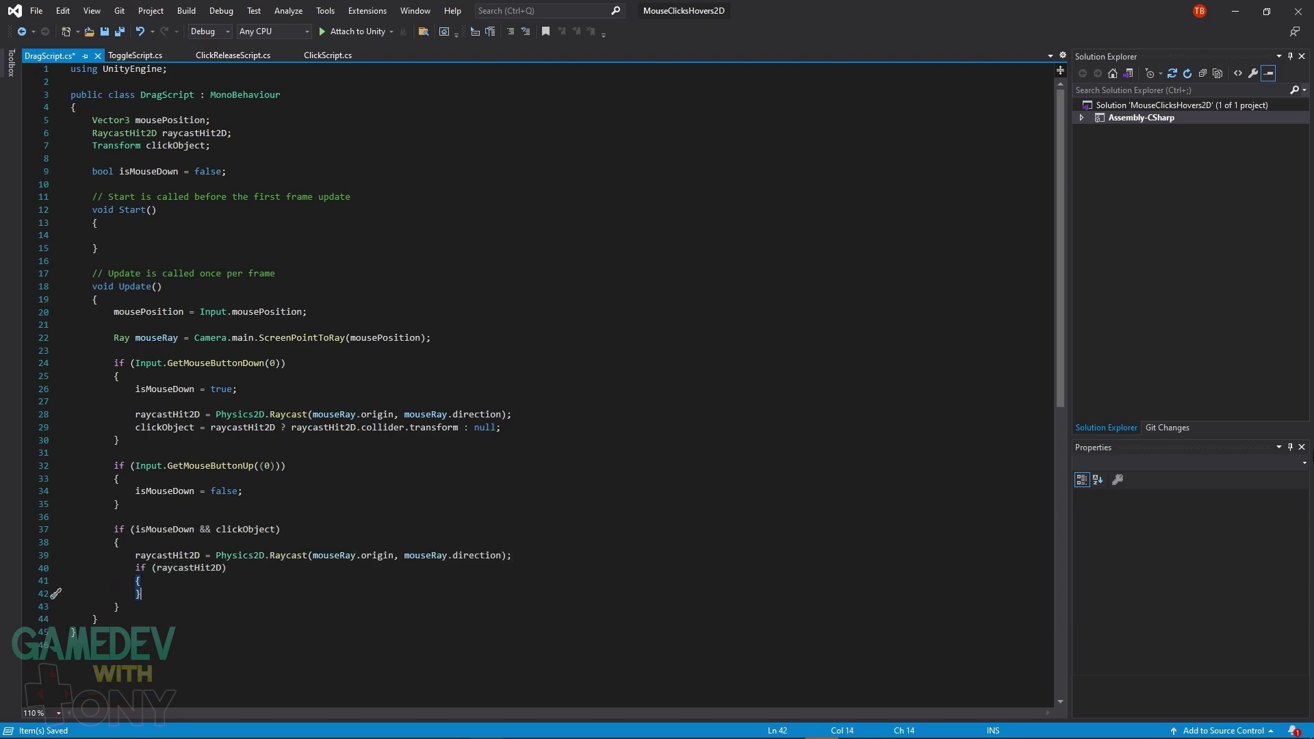
- Inside the if (raycastHit2D) block, add an if block comparing clickObject.GetInstanceID() == raycastHit2D.collider.transform.GetInstanceID()
{"action": "key", "text": "Up"}
{"action": "key", "text": "Return"}
{"action": "type", "text": "if (clickObject.GetInstanceID() == raycastHit2D.collider.transform.GetInstanceID())"}
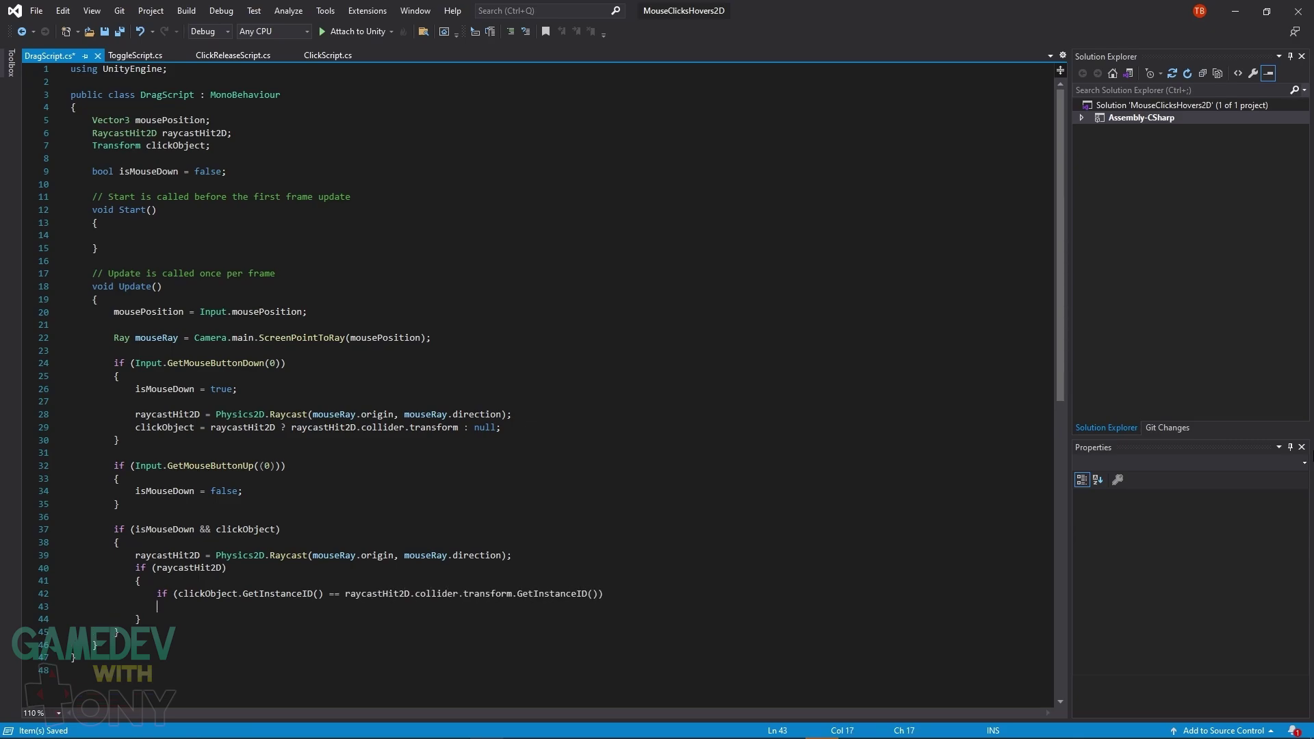
{"action": "key", "text": "Return"}
{"action": "type", "text": "{"}
{"action": "key", "text": "Return"}
{"action": "type", "text": "}"}
- In the instance ID comparison block, set the clickObject SpriteRenderer color to Color.red, followed by return;
{"action": "scroll", "coordinate": [534, 383], "scroll_direction": "down", "scroll_amount": 5}
{"action": "key", "text": "Return"}
{"action": "type", "text": "clickObject.Ge"}
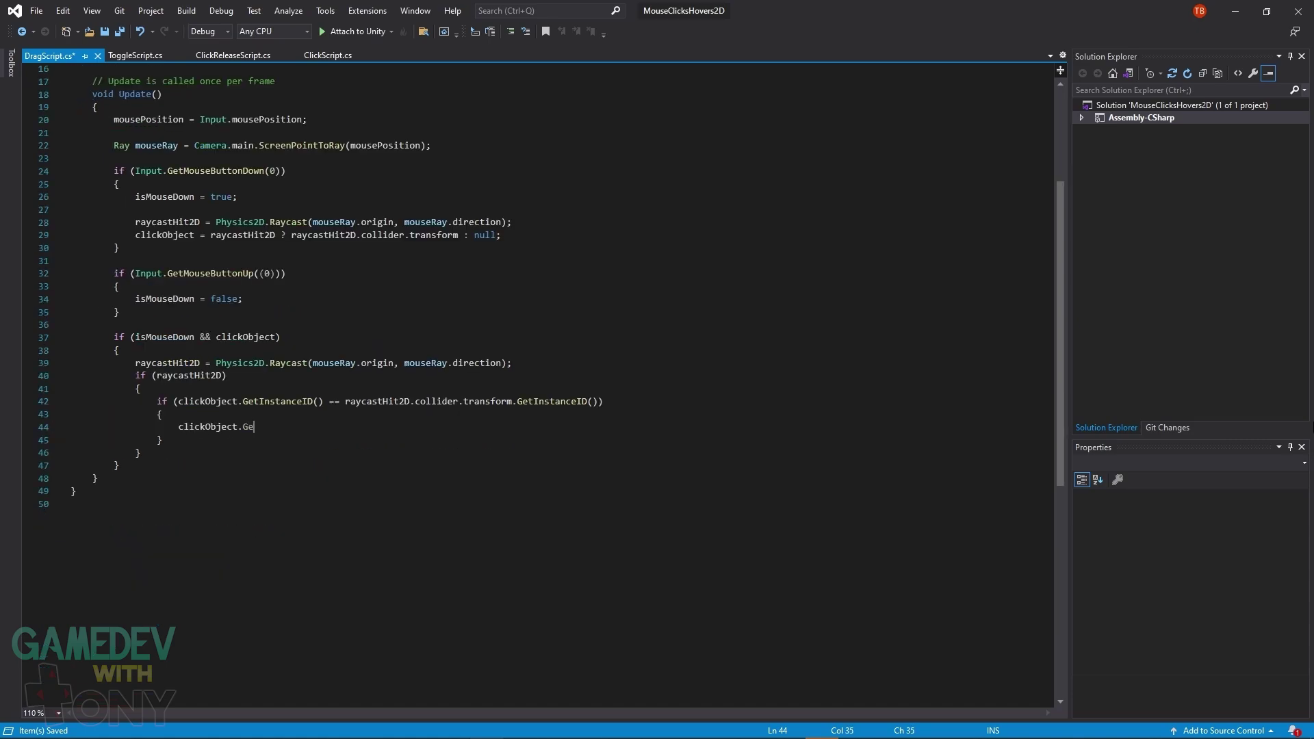
{"action": "type", "text": "tComponent<SpriteRenderer>().color = Color.red;"}
{"action": "key", "text": "Return"}
{"action": "key", "text": "Return"}
{"action": "type", "text": "return;"}
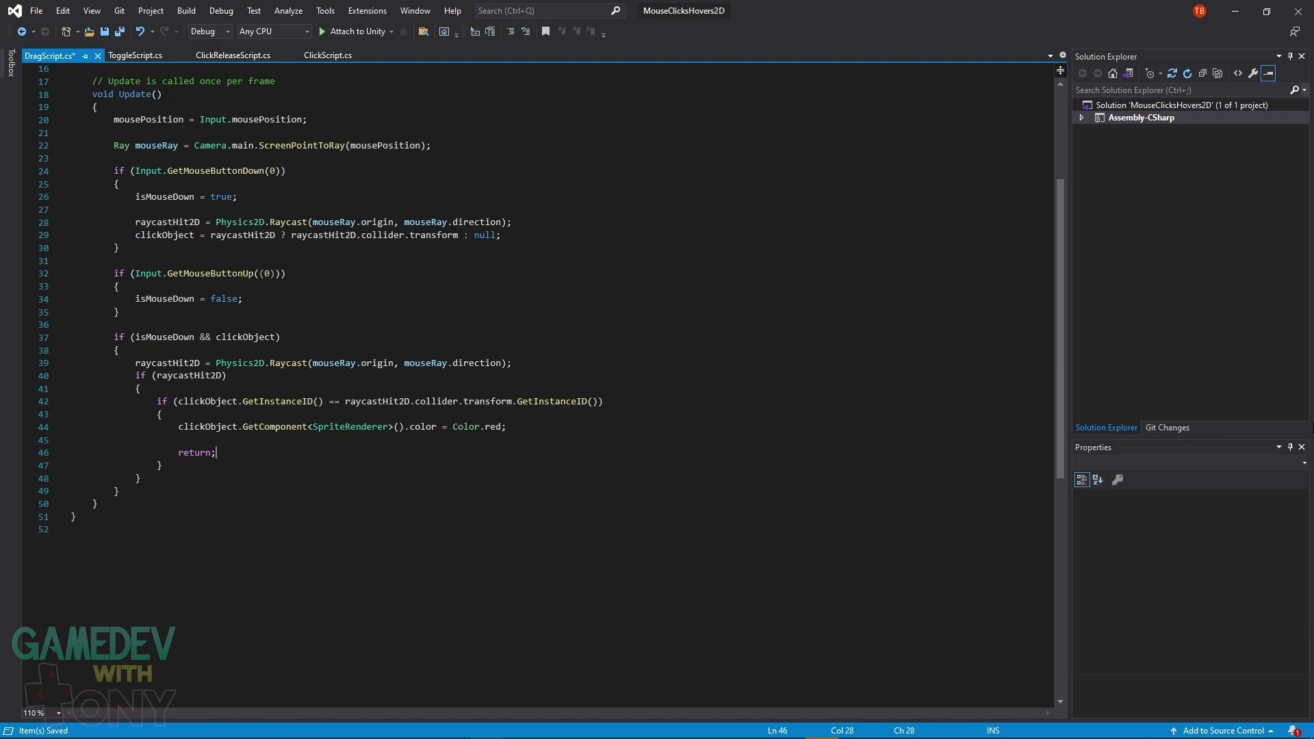
- After the if (raycastHit2D) block, set the clickObject SpriteRenderer color to Color.white and save the script
{"action": "key", "text": "Down"}
{"action": "key", "text": "Down"}
{"action": "key", "text": "Return"}
{"action": "key", "text": "Return"}
{"action": "type", "text": "clickObject.GetComponent<SpriteRenderer>()."}
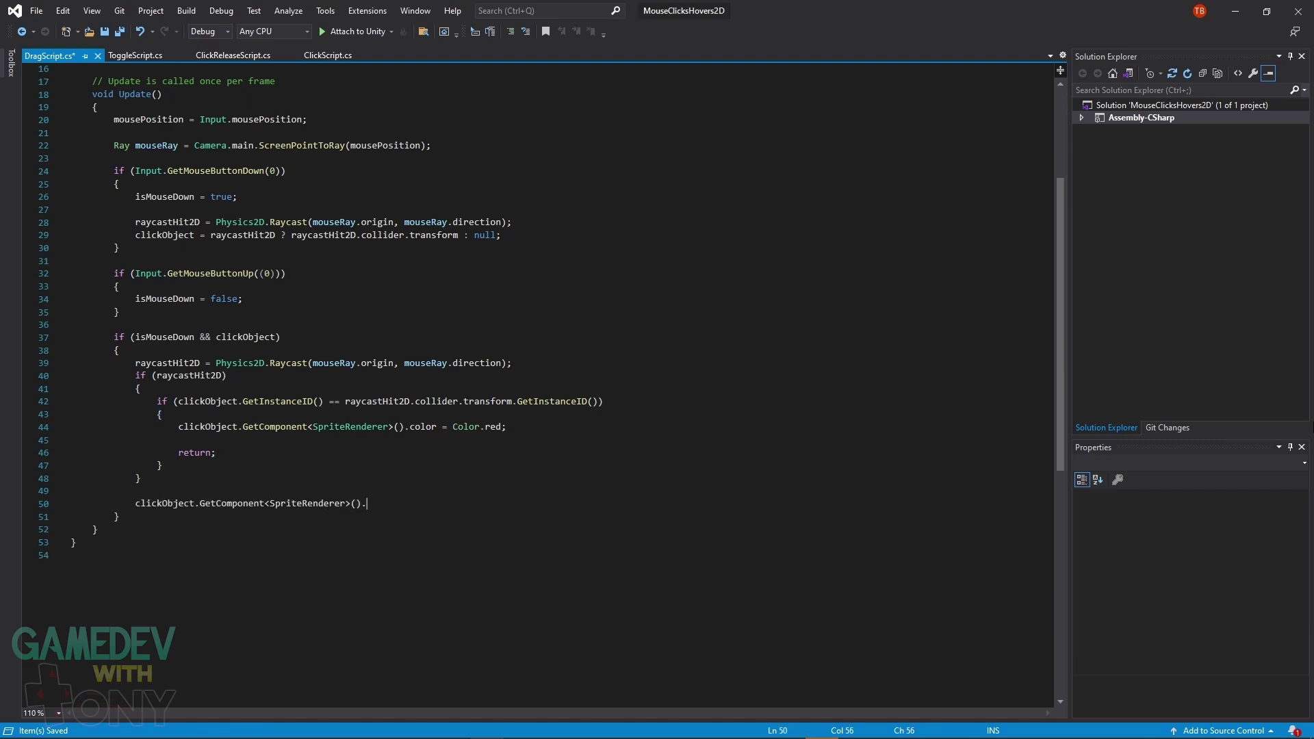
{"action": "type", "text": "color = Color.white;"}
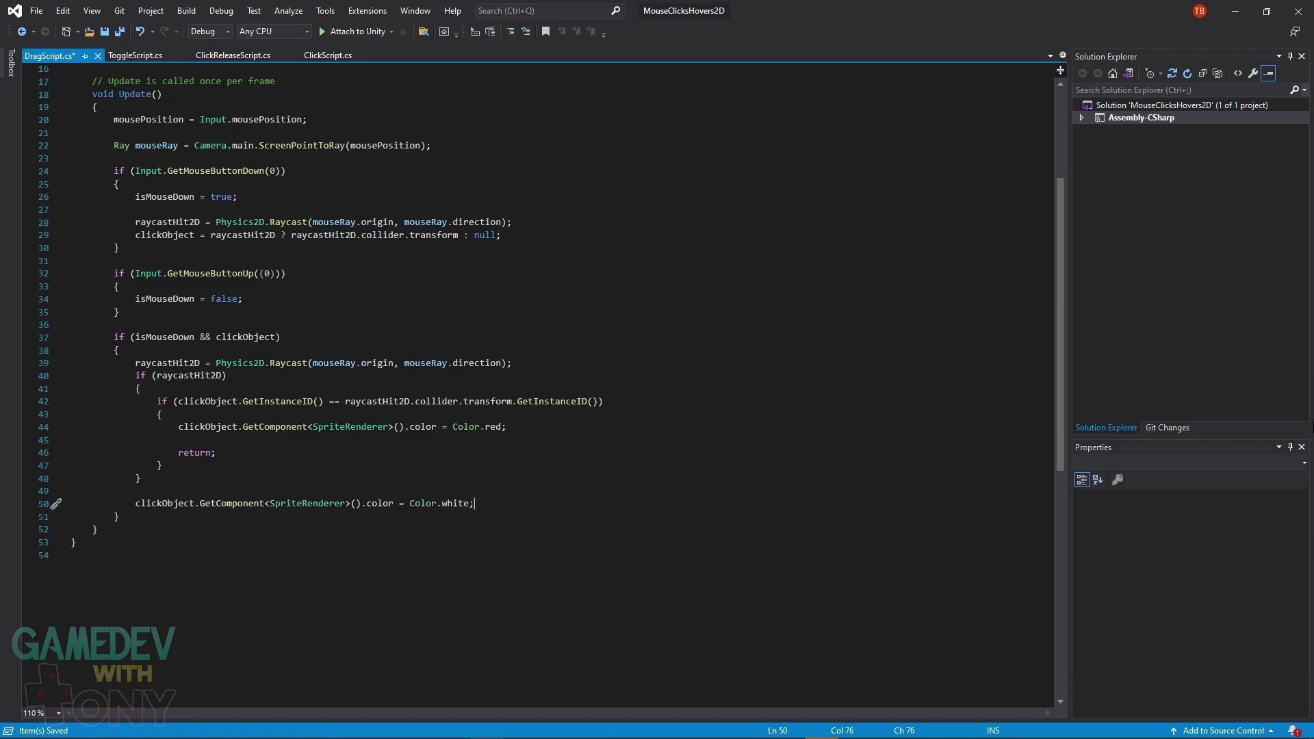
{"action": "key", "text": "ctrl+s"}
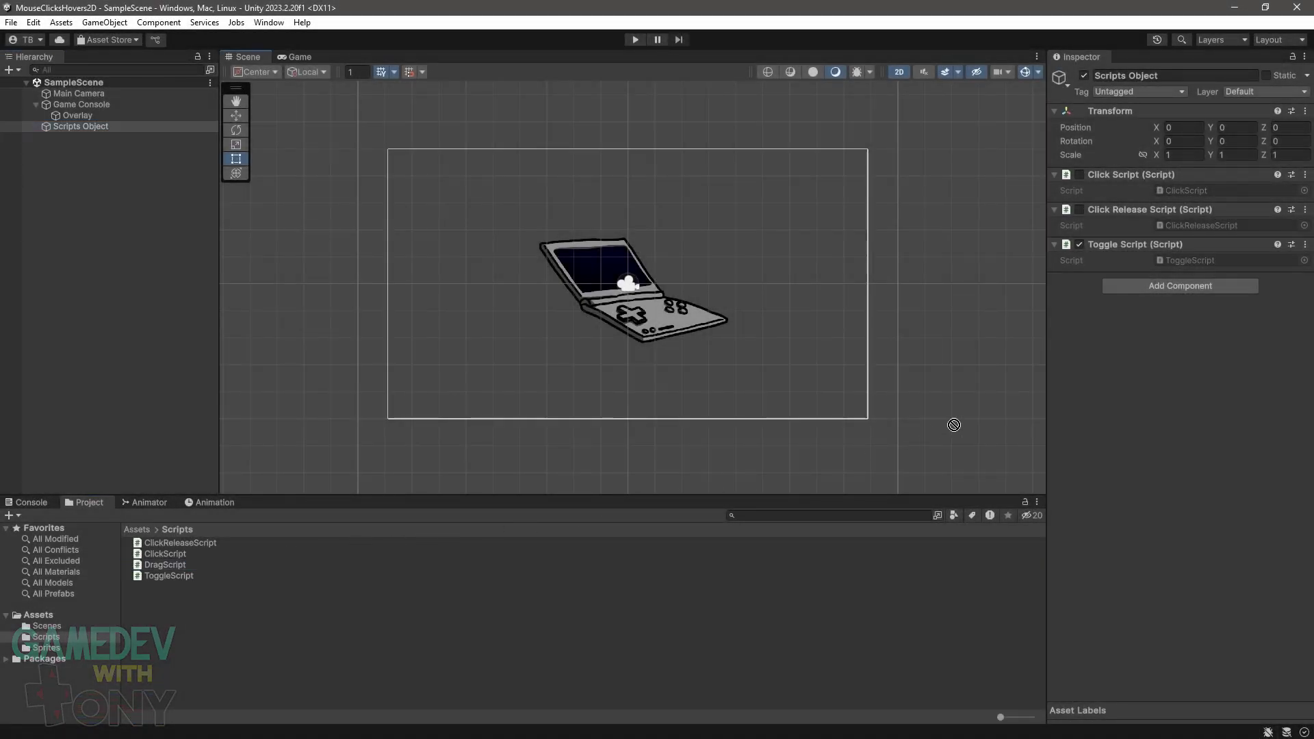
- Attach DragScript to the Scripts Object in Unity and disable its Toggle Script component
{"action": "left_click_drag", "start_coordinate": [954, 425], "coordinate": [1128, 381]}
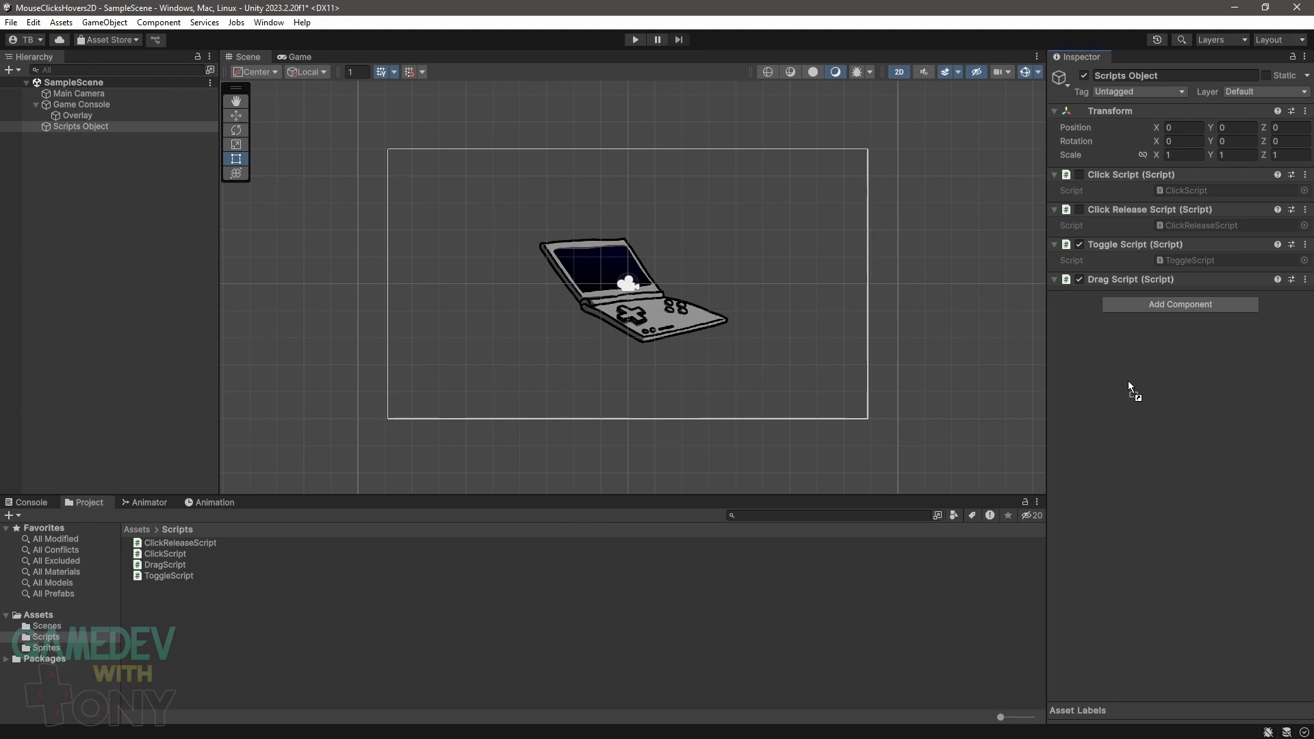
{"action": "left_click", "coordinate": [1080, 244]}
- Run the scene and test the drag behaviour on the game console
{"action": "left_click", "coordinate": [635, 39]}
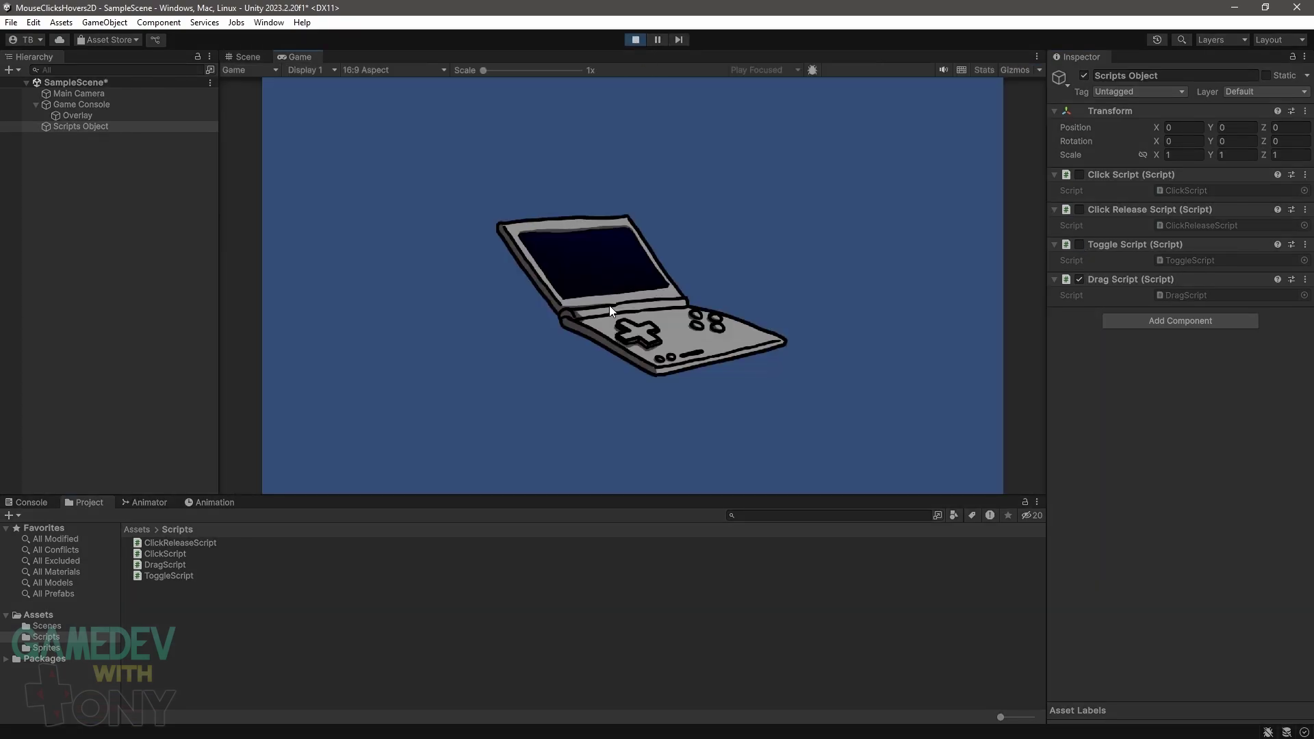
{"action": "left_click", "coordinate": [609, 305]}
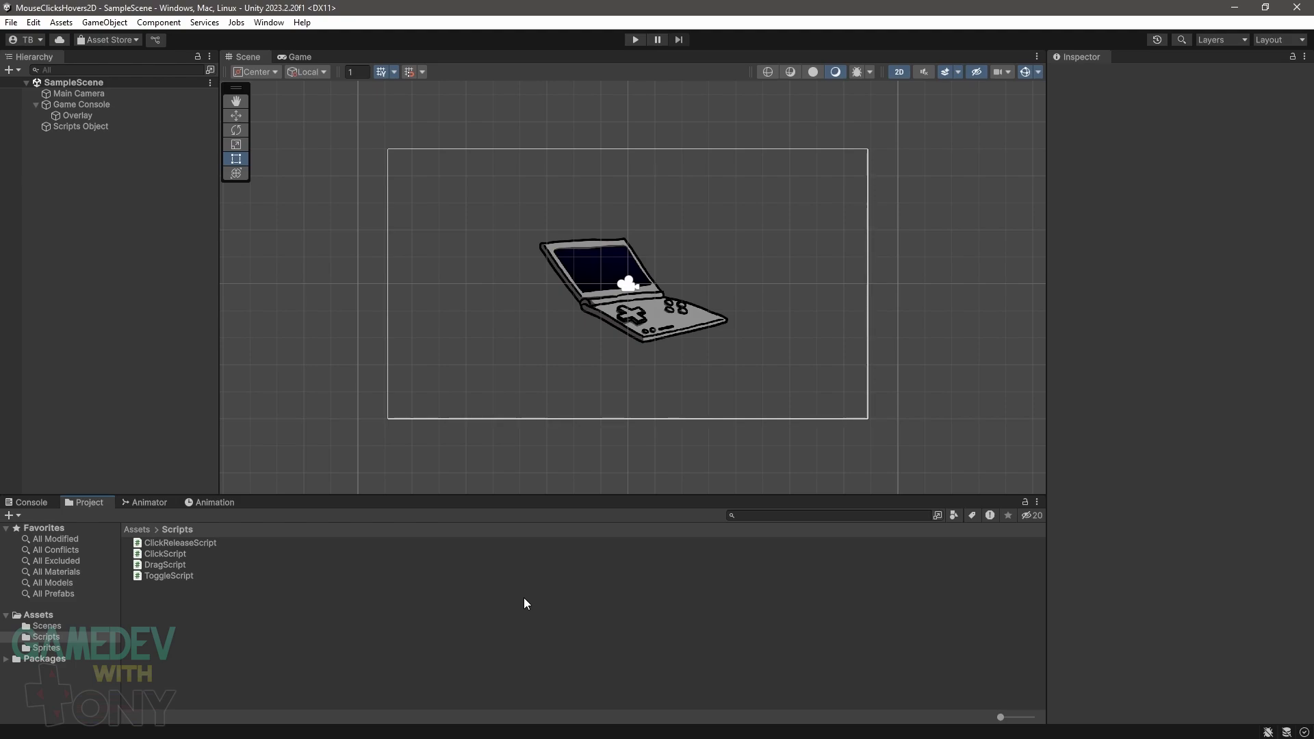
- Duplicate ClickScript.cs in the project's Scripts folder and name the copy HoverScript
{"action": "right_click", "coordinate": [524, 597]}
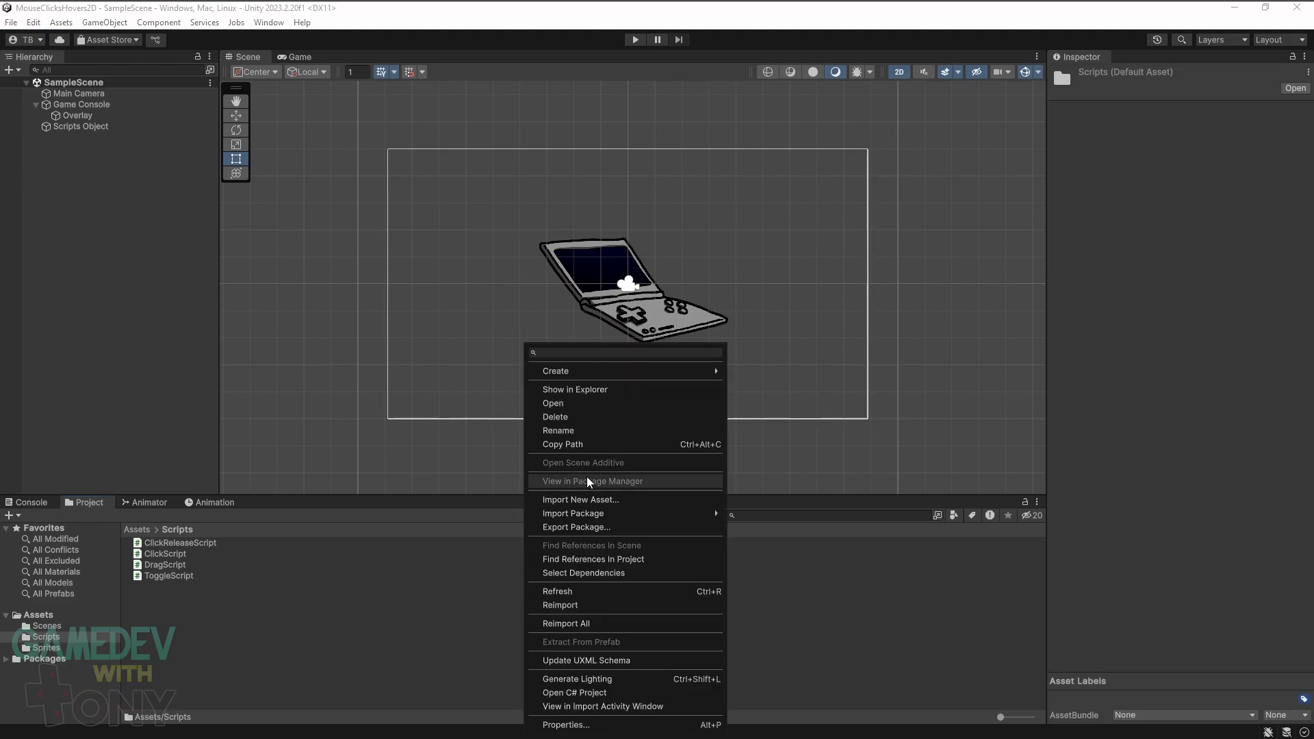
{"action": "left_click", "coordinate": [561, 384]}
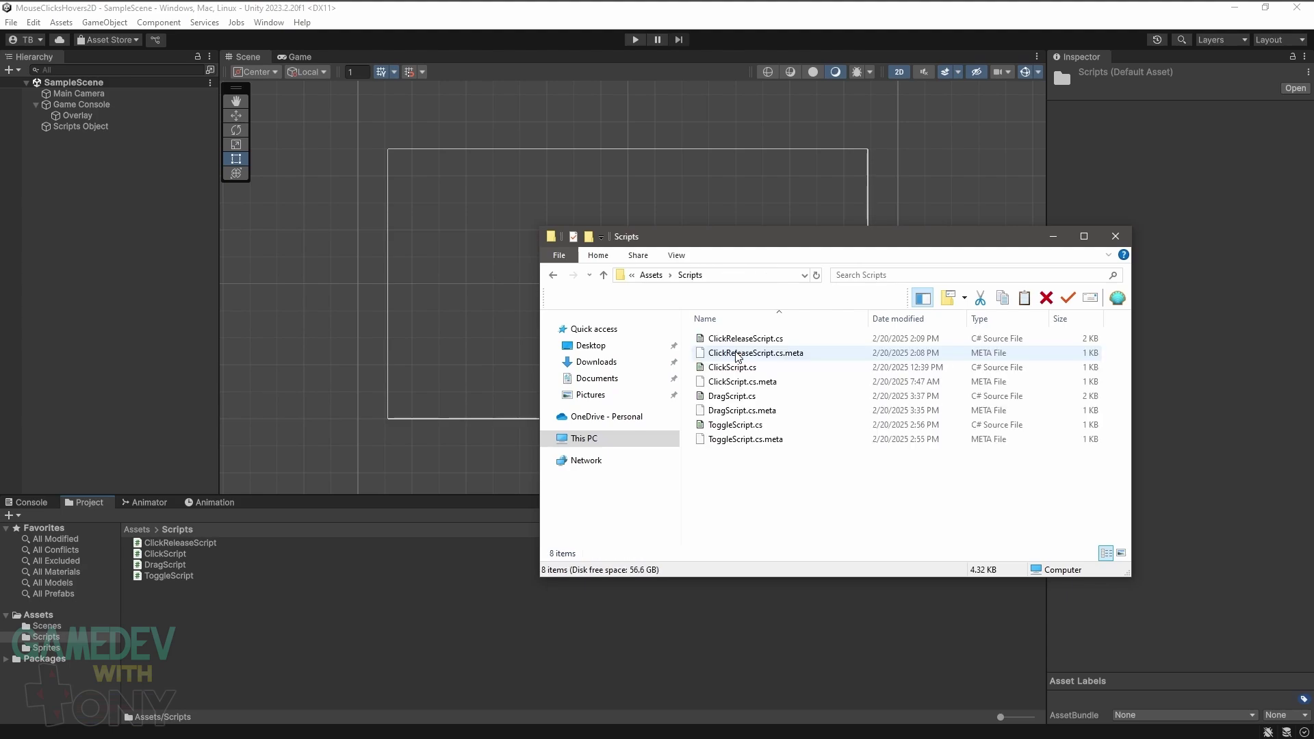
{"action": "left_click", "coordinate": [733, 367]}
{"action": "key", "text": "ctrl+v"}
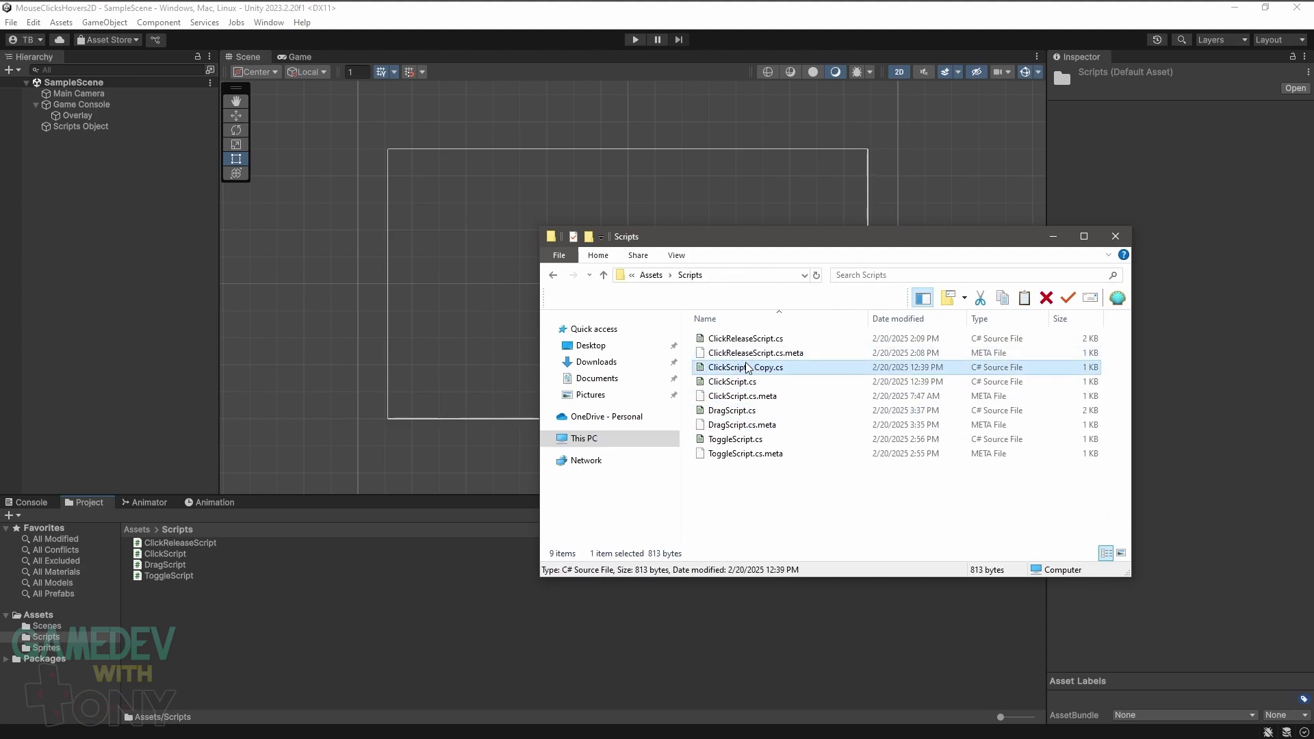
{"action": "left_click", "coordinate": [748, 368]}
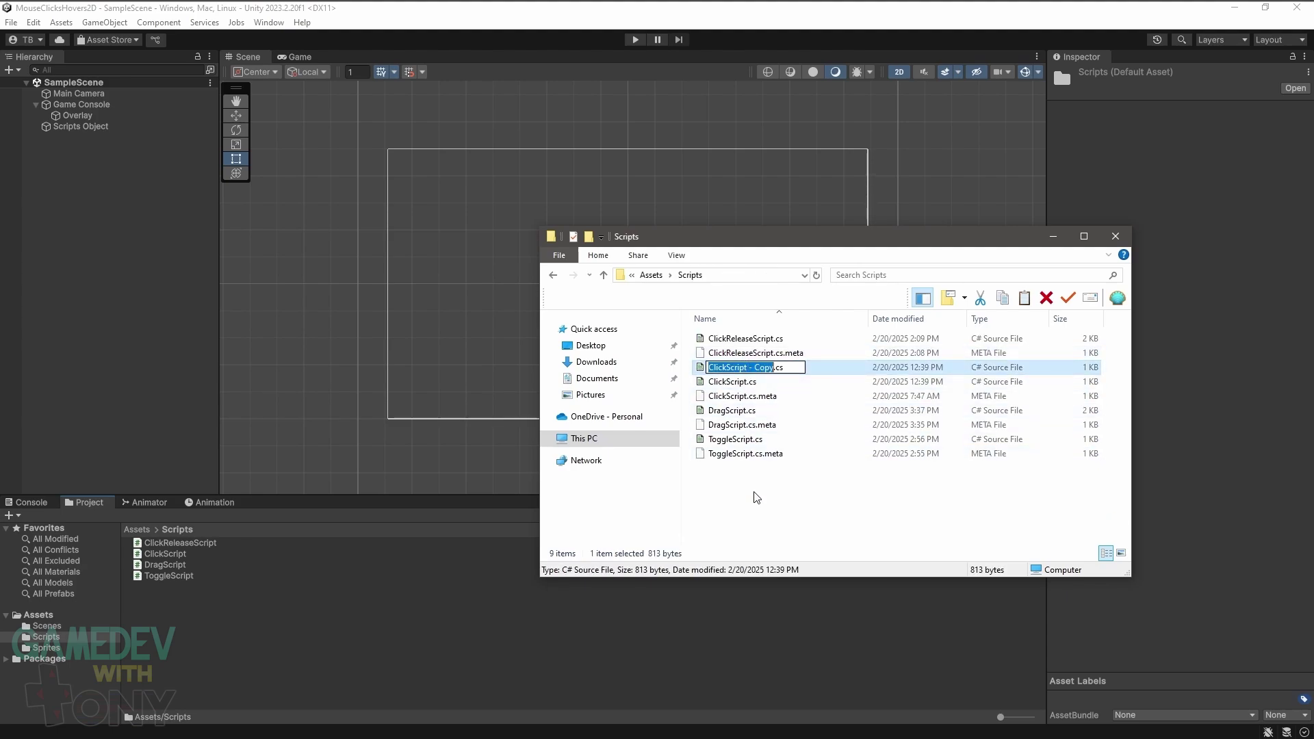
{"action": "type", "text": "HoverScript"}
{"action": "key", "text": "Return"}
{"action": "left_click", "coordinate": [411, 586]}
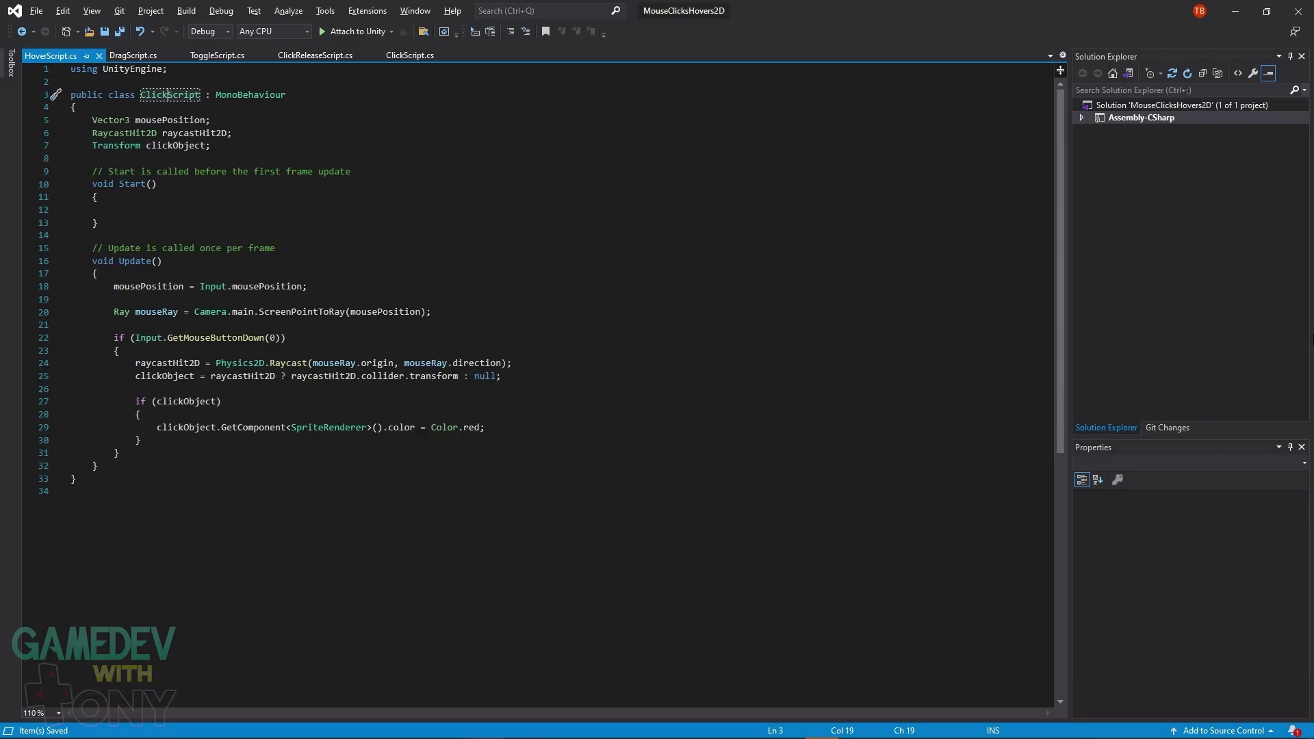
- In HoverScript.cs, rename the class to HoverScript and replace the Transform field clickObject with prevHoverObject, nextHoverObject
{"action": "key", "text": "BackSpace"}
{"action": "key", "text": "BackSpace"}
{"action": "key", "text": "BackSpace"}
{"action": "key", "text": "BackSpace"}
{"action": "key", "text": "BackSpace"}
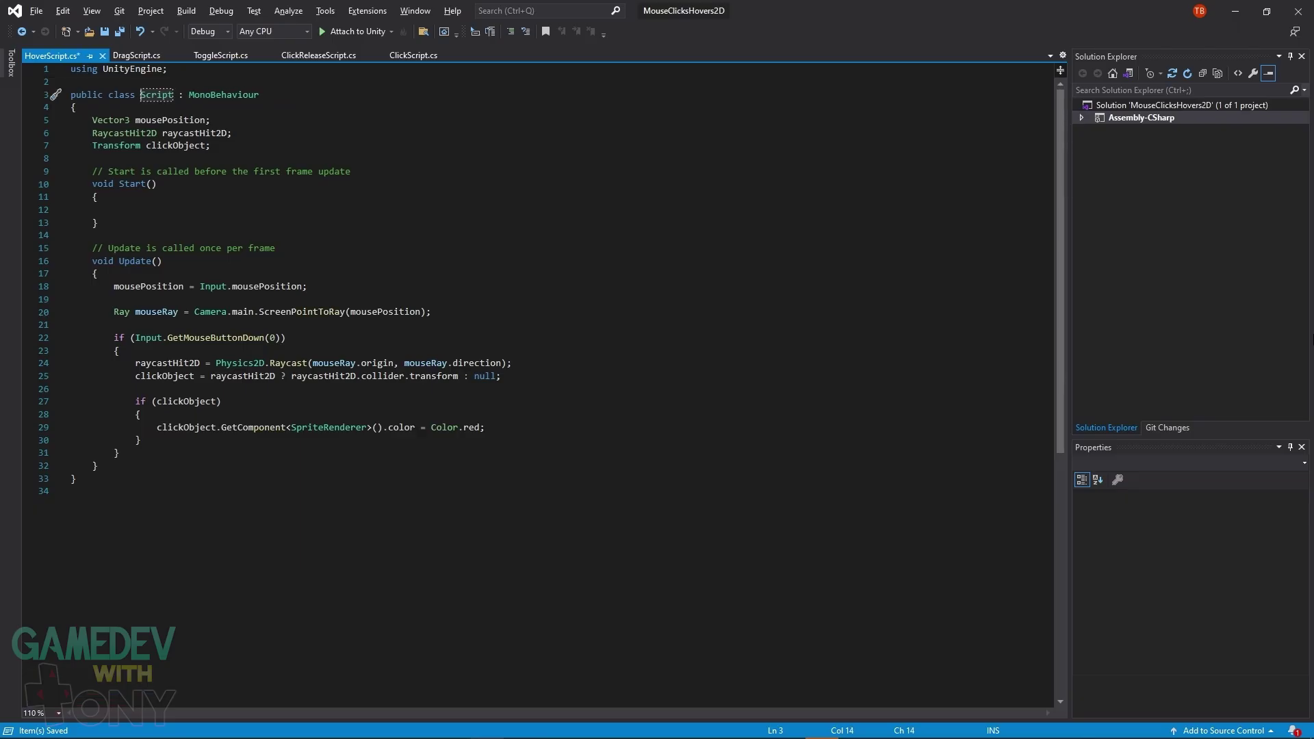
{"action": "type", "text": "Hover"}
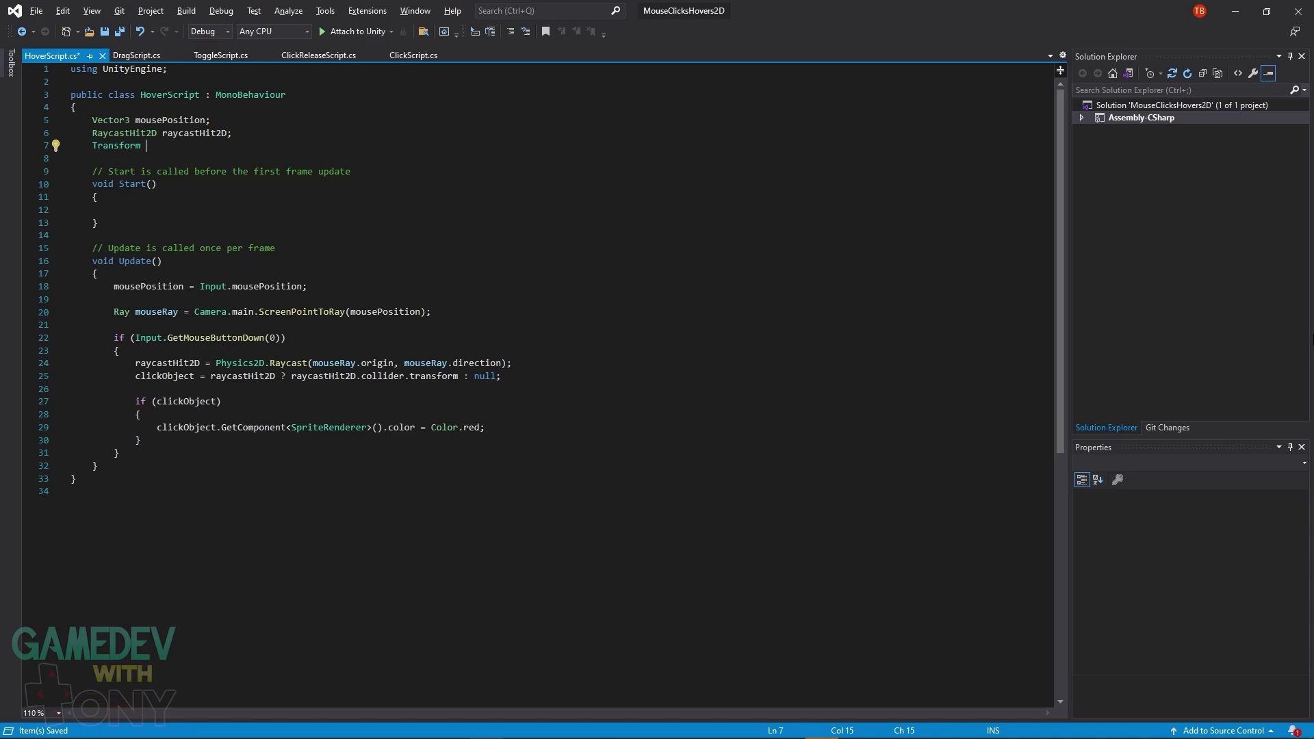
{"action": "type", "text": "prevHoverObject, nextHoverObject;"}
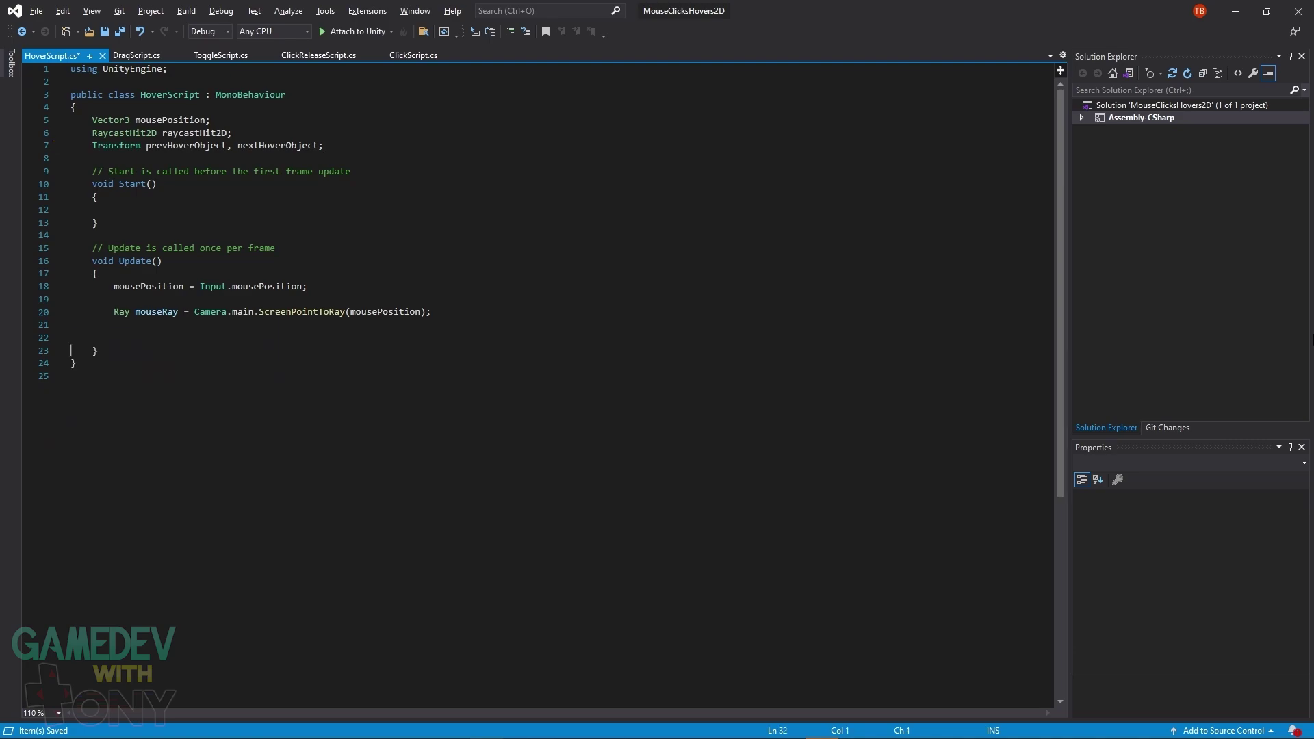
- In Update, assign nextHoverObject to prevHoverObject, raycast along mouseRay into raycastHit2D, and set nextHoverObject to the hit collider's transform or null
{"action": "type", "text": "prevHoverObject = nextHoverObject;"}
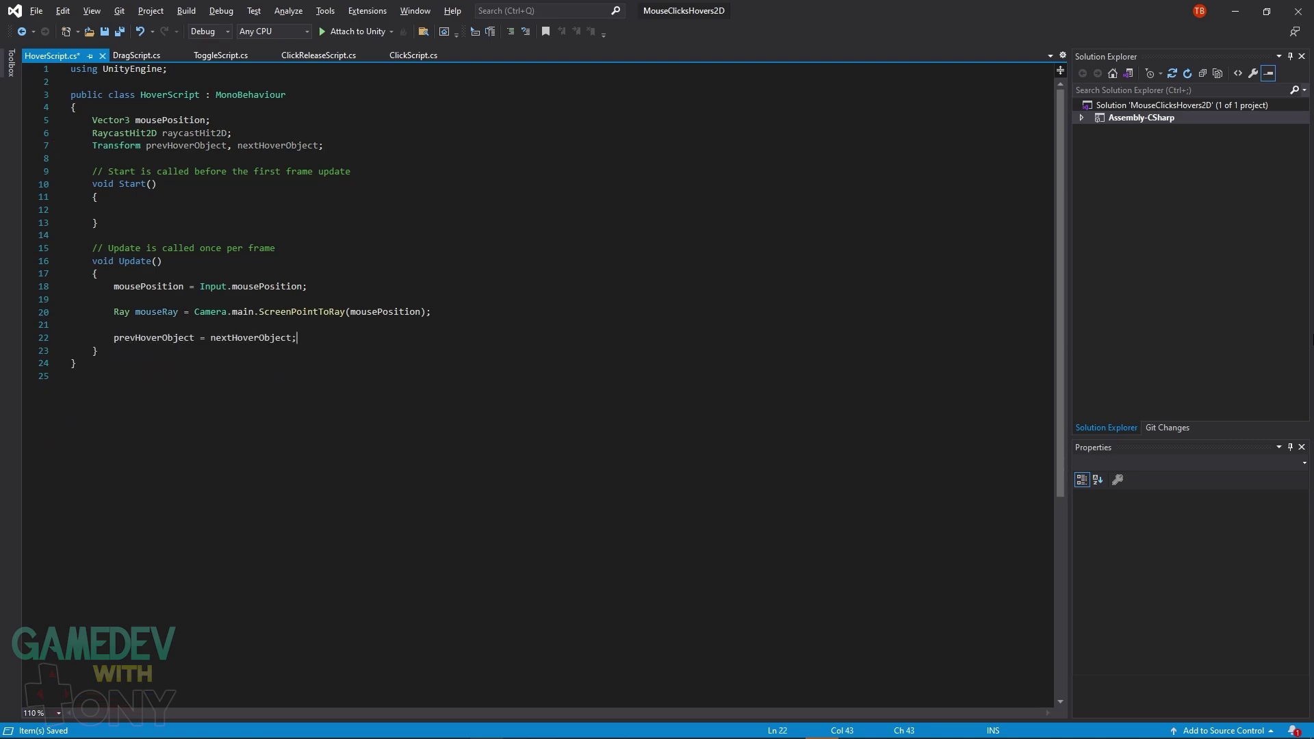
{"action": "key", "text": "Return"}
{"action": "key", "text": "Return"}
{"action": "type", "text": "raycastHit2D = Physics2D.Raycast(mouseRay.origin, mouseRay.direction);"}
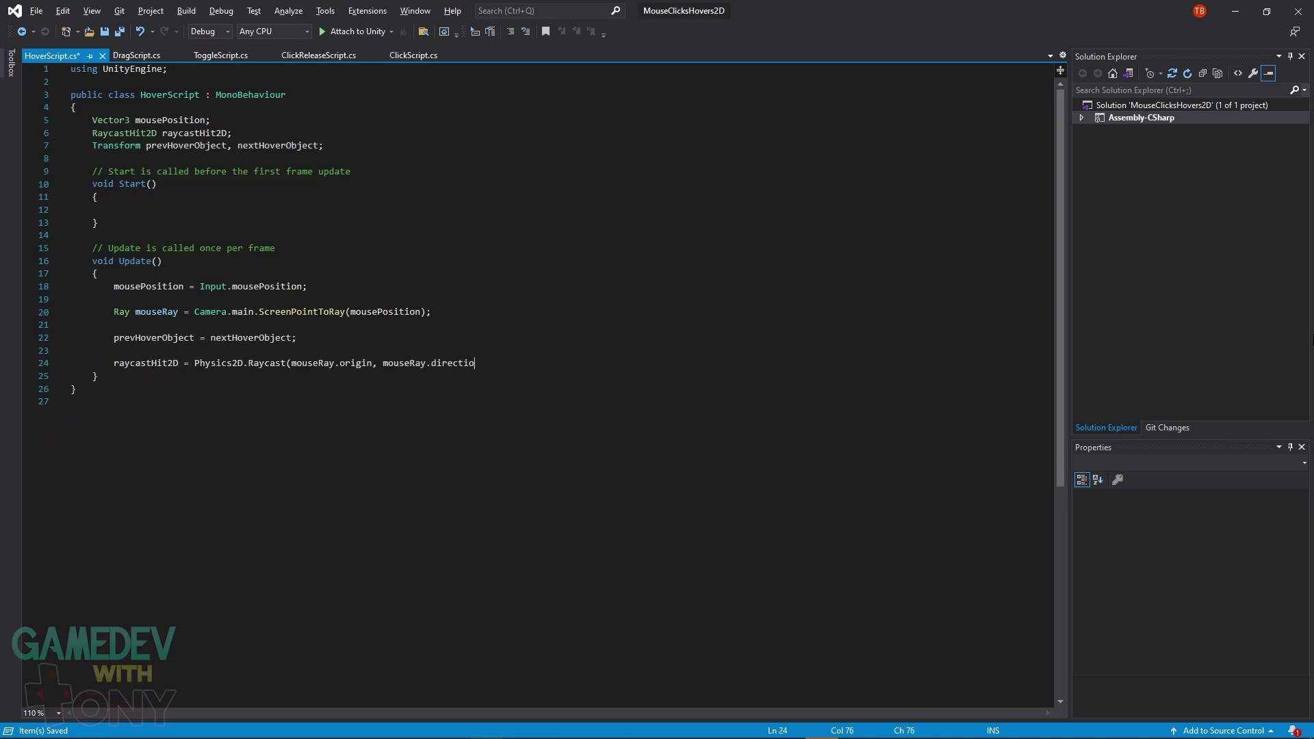
{"action": "key", "text": "Return"}
{"action": "type", "text": "nextHoverObject = raycastHit2D ? raycastHit2D.collider.transform : null;"}
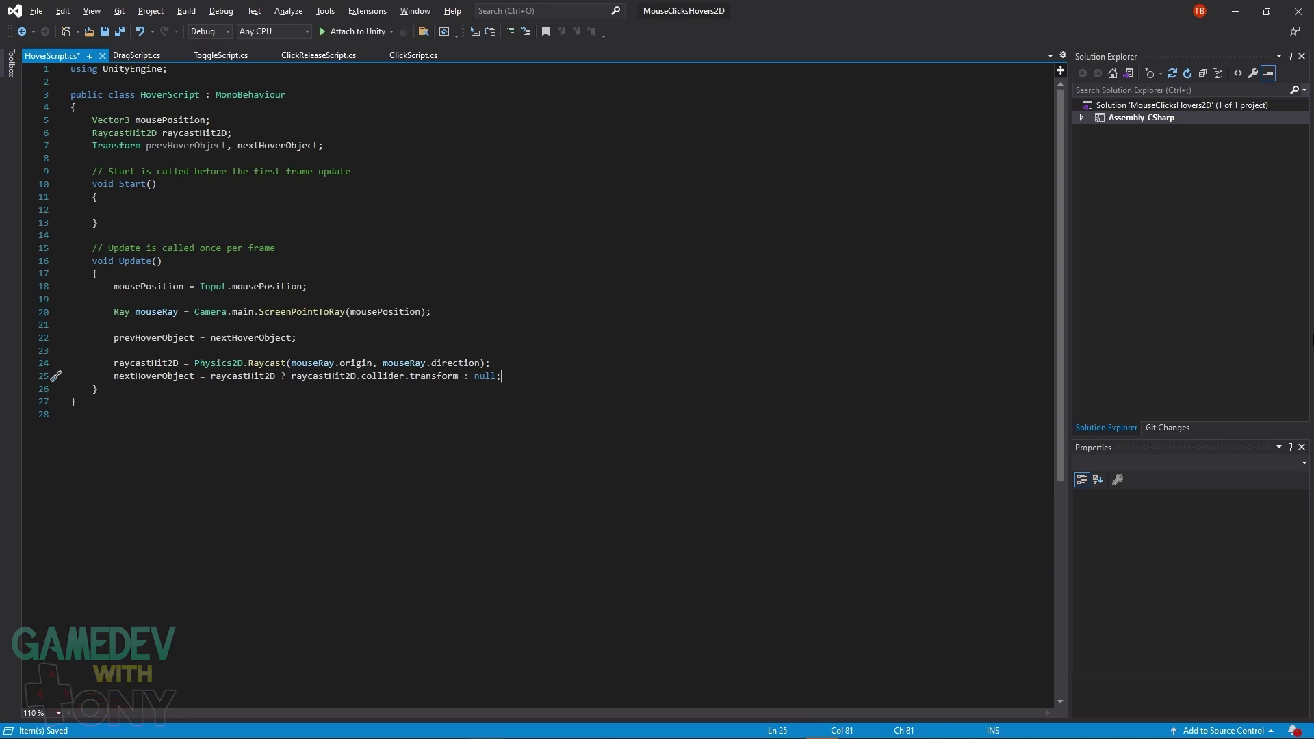
- Add an if (nextHoverObject) block with an empty else block below the raycast lines in Update
{"action": "key", "text": "Return"}
{"action": "key", "text": "Return"}
{"action": "type", "text": "if (nextHoverObject)"}
{"action": "key", "text": "Return"}
{"action": "type", "text": "{"}
{"action": "key", "text": "Return"}
{"action": "type", "text": "} else { }"}
{"action": "key", "text": "Up"}
{"action": "key", "text": "Up"}
{"action": "key", "text": "Up"}
{"action": "key", "text": "Up"}
{"action": "key", "text": "Return"}
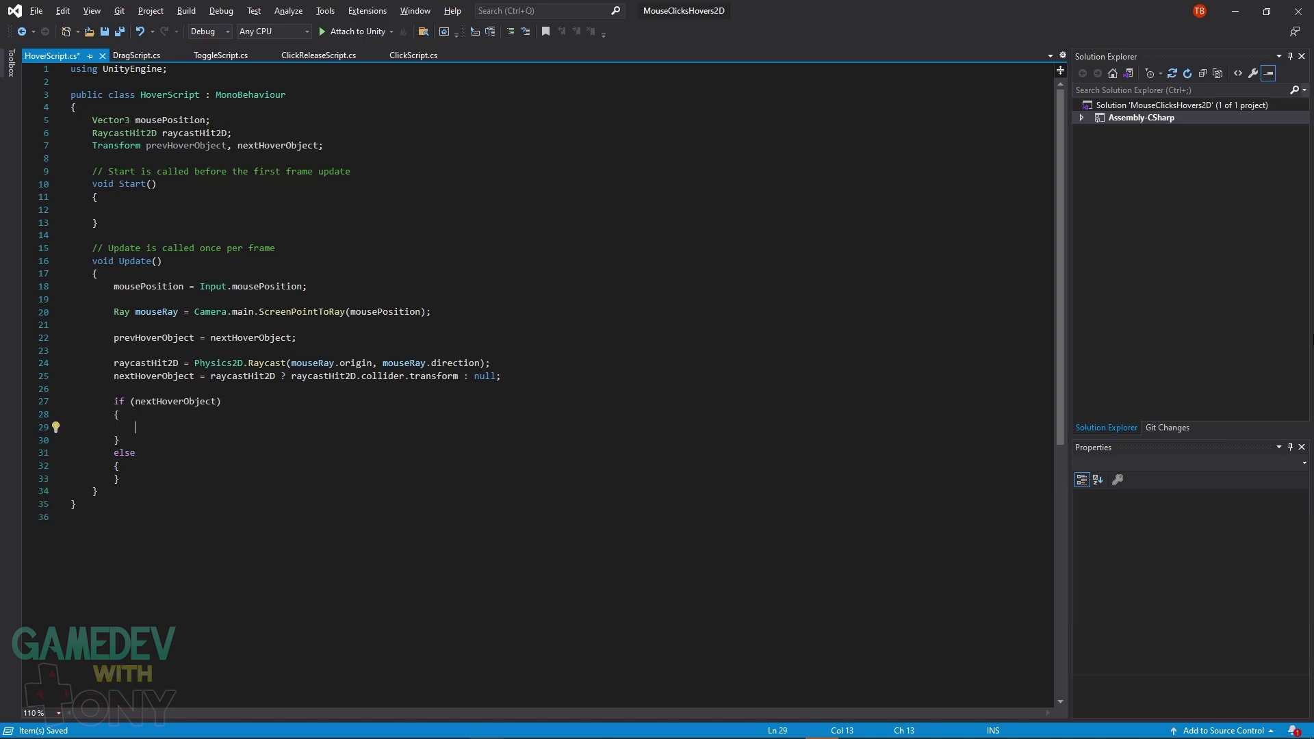
- Inside the if (nextHoverObject) block, set nextHoverObject's SpriteRenderer color to Color.red
{"action": "type", "text": "nextHoverObject.GetComponent<SpriteRenderer>().color = "}
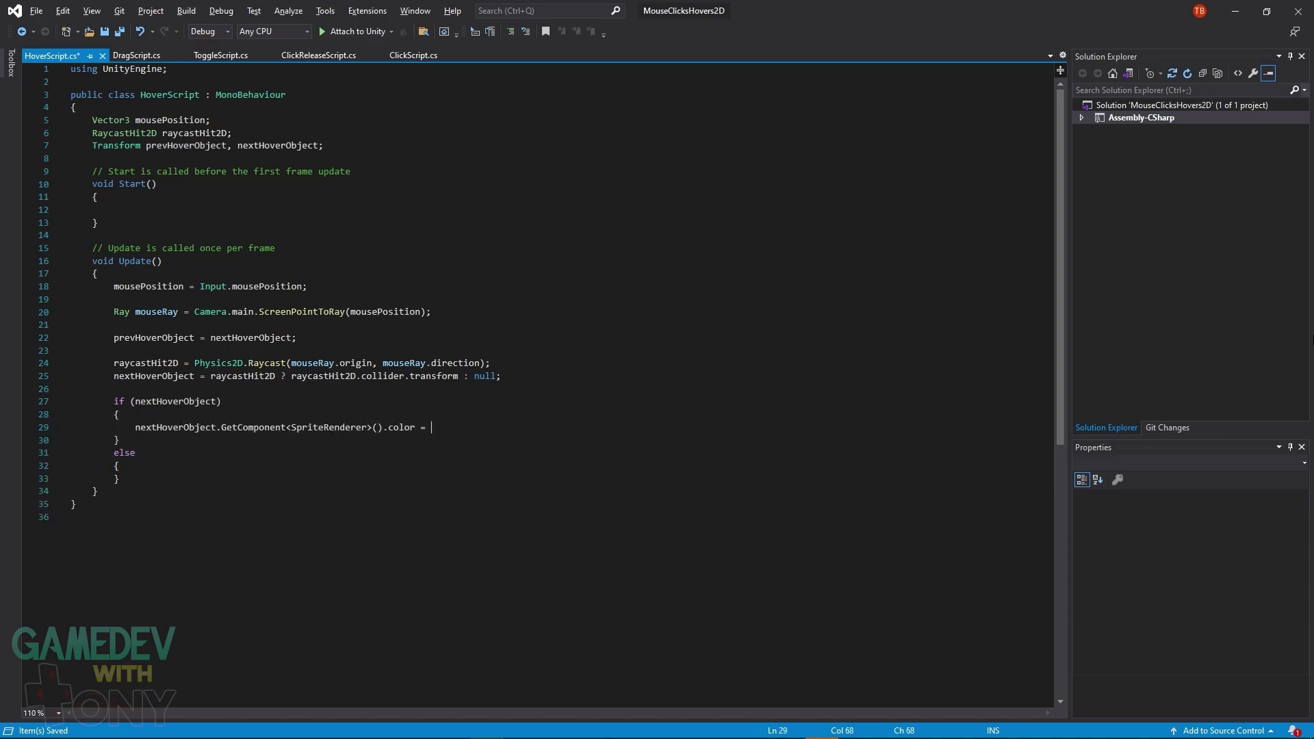
{"action": "type", "text": "Color.red;"}
{"action": "key", "text": "Return"}
{"action": "key", "text": "Return"}
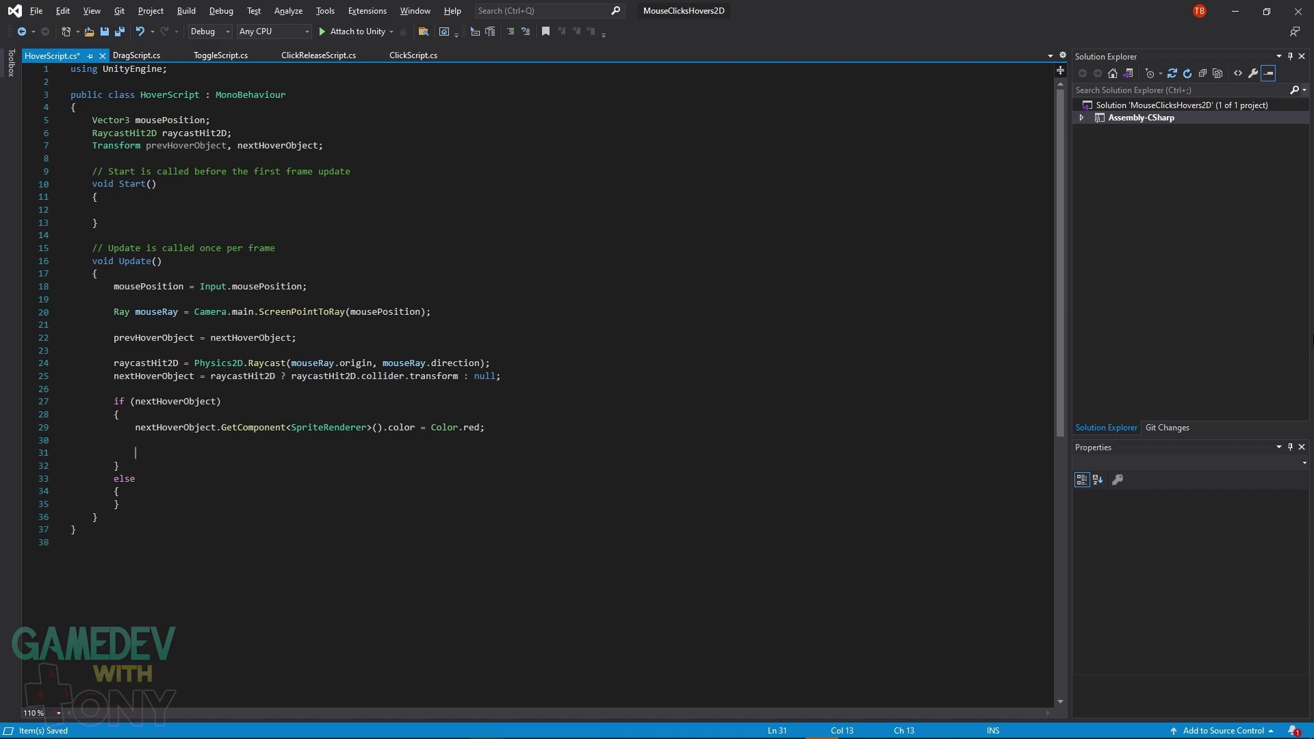
- Below the red line, add a nested if that sets prevHoverObject's SpriteRenderer color to Color.white when both objects exist and their GetInstanceID() values differ
{"action": "type", "text": "if (prevHoverObject && nextHoverObject && prevHoverObject.Get"}
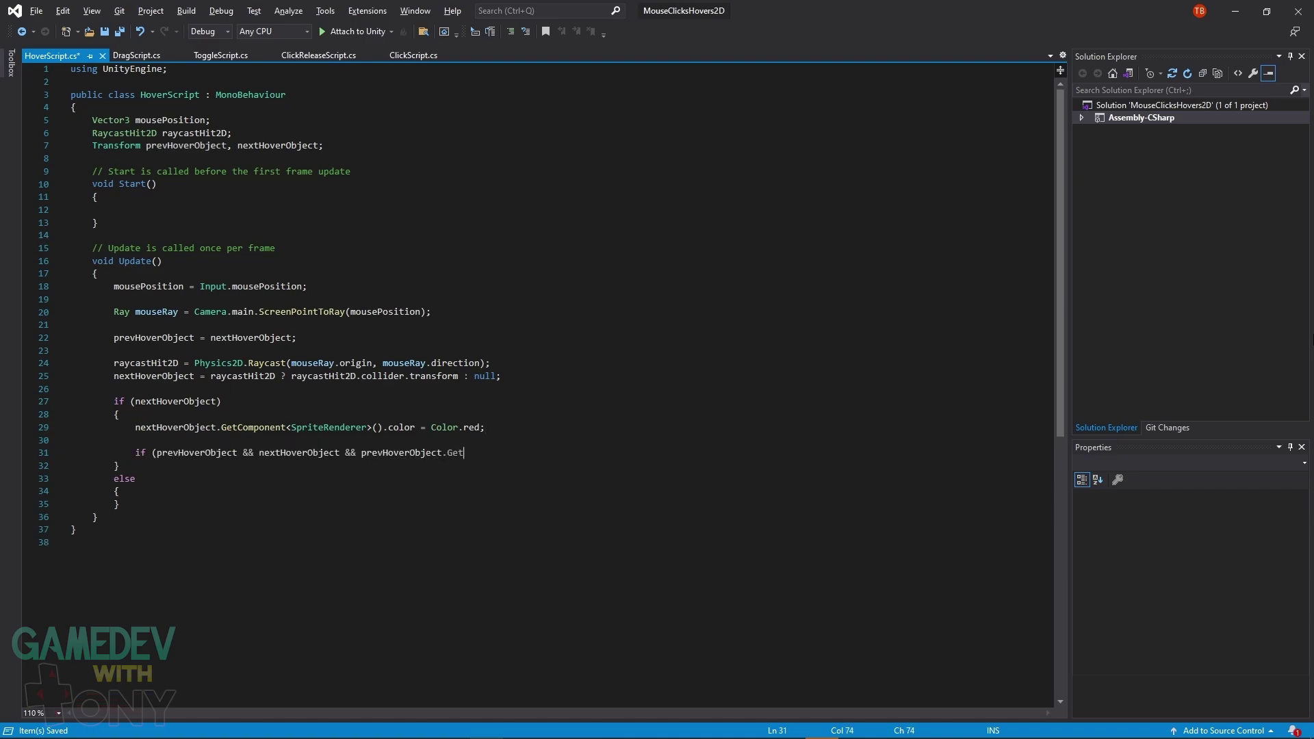
{"action": "type", "text": "InstanceID() != nextHoverObject.GetInstanceID())"}
{"action": "key", "text": "Return"}
{"action": "type", "text": "{"}
{"action": "key", "text": "Return"}
{"action": "type", "text": "}"}
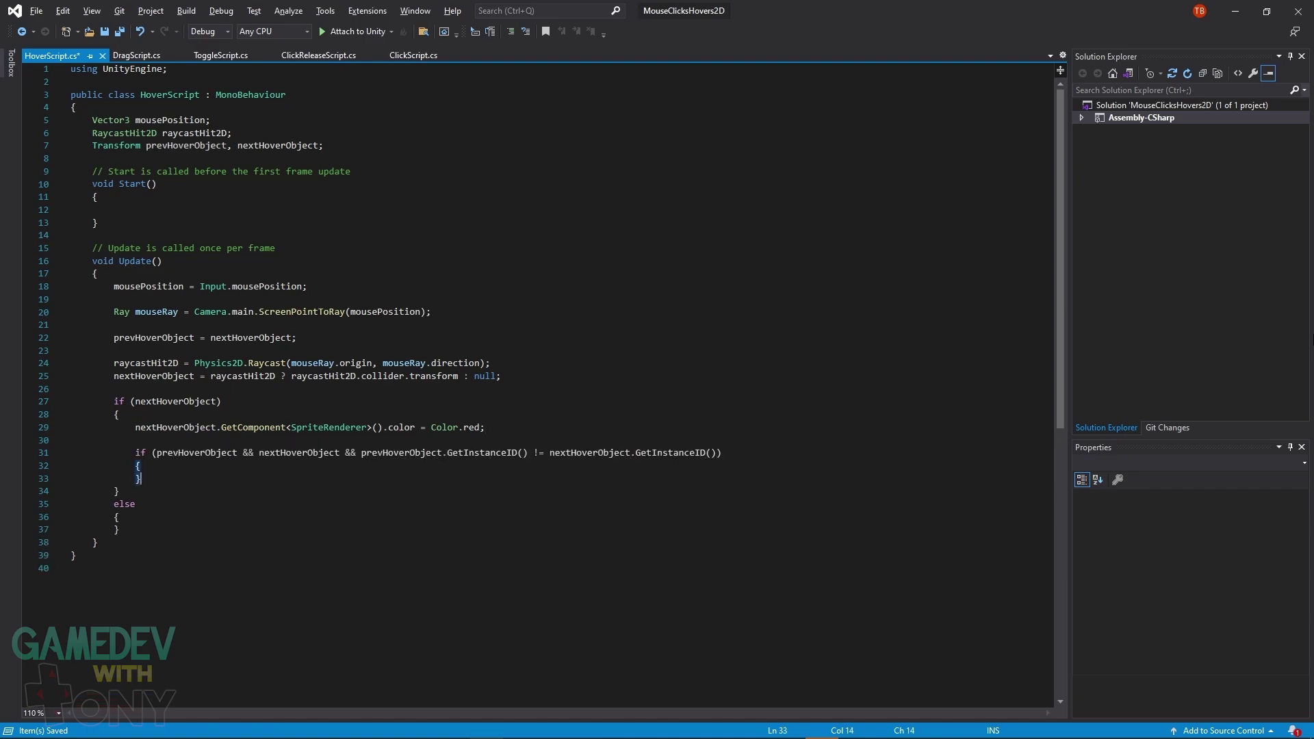
{"action": "key", "text": "Up"}
{"action": "key", "text": "Return"}
{"action": "type", "text": "prevHoverObject.GetCompone"}
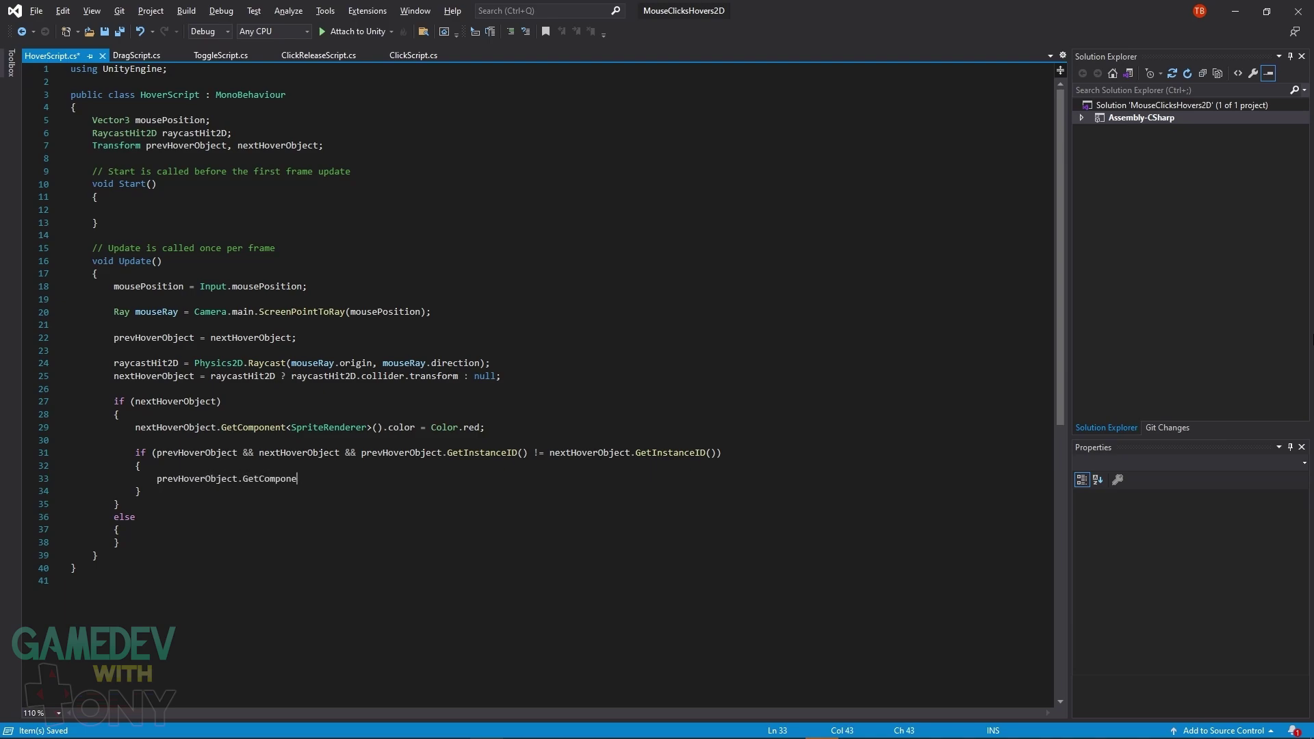
{"action": "type", "text": "nt<SpriteRenderer>().color = Color.white;"}
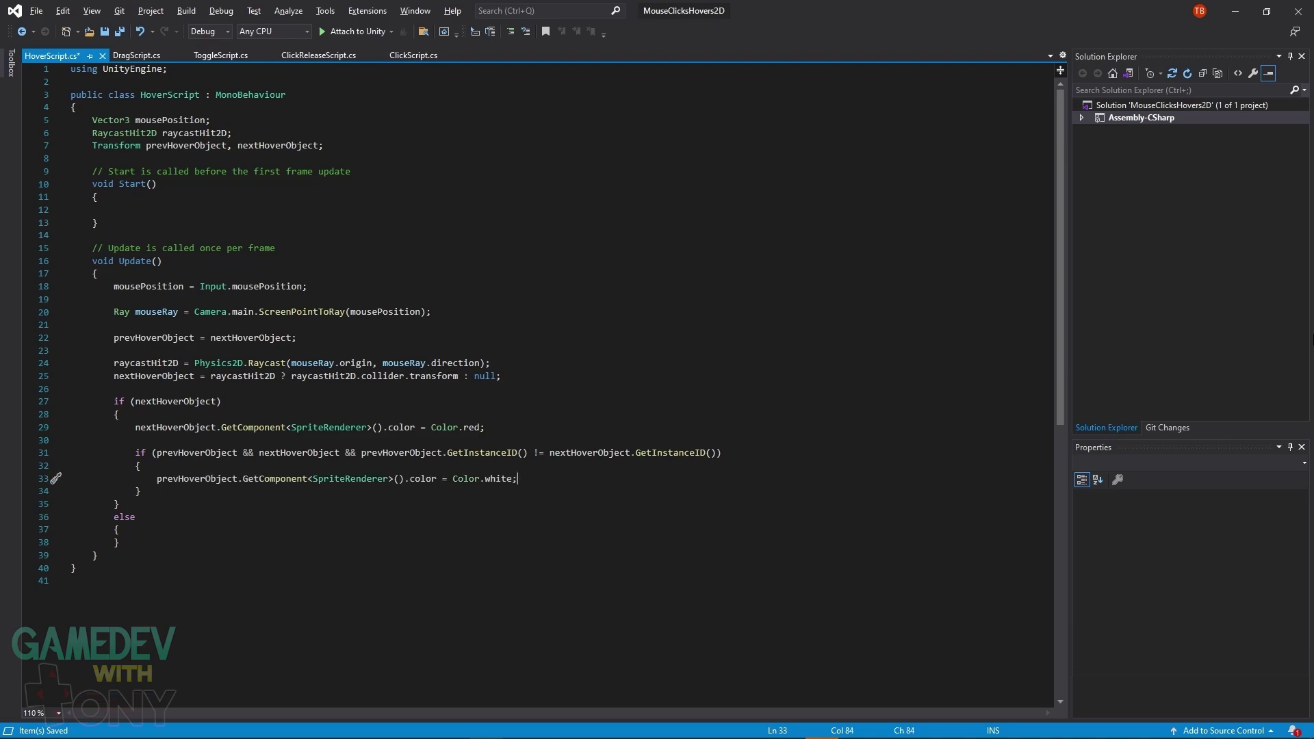
- In the else block, add if (prevHoverObject) that sets prevHoverObject's SpriteRenderer color to Color.white
{"action": "left_click", "coordinate": [121, 529]}
{"action": "key", "text": "Return"}
{"action": "type", "text": "if (prevHoverObject)"}
{"action": "key", "text": "Return"}
{"action": "type", "text": "{"}
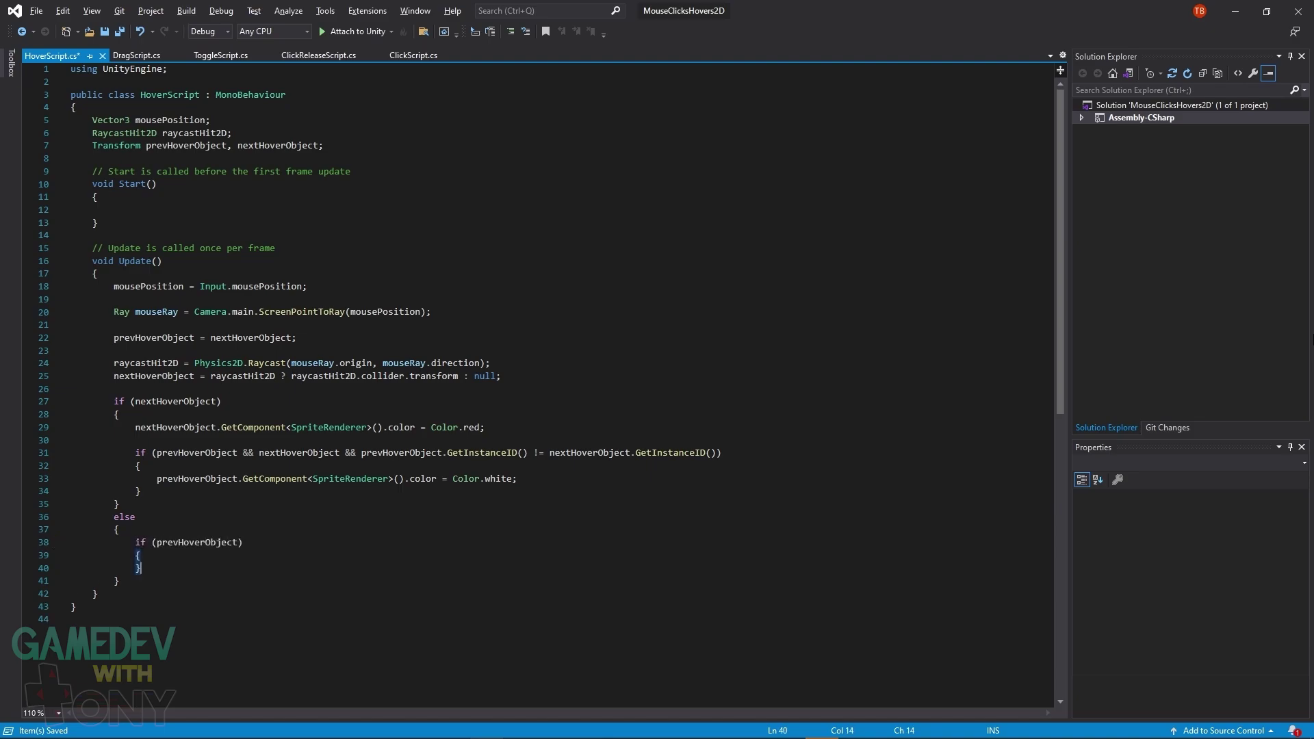
{"action": "key", "text": "Return"}
{"action": "type", "text": "prevHoverObject.GetComponent<SpriteRenderer>().color = Color.white;"}
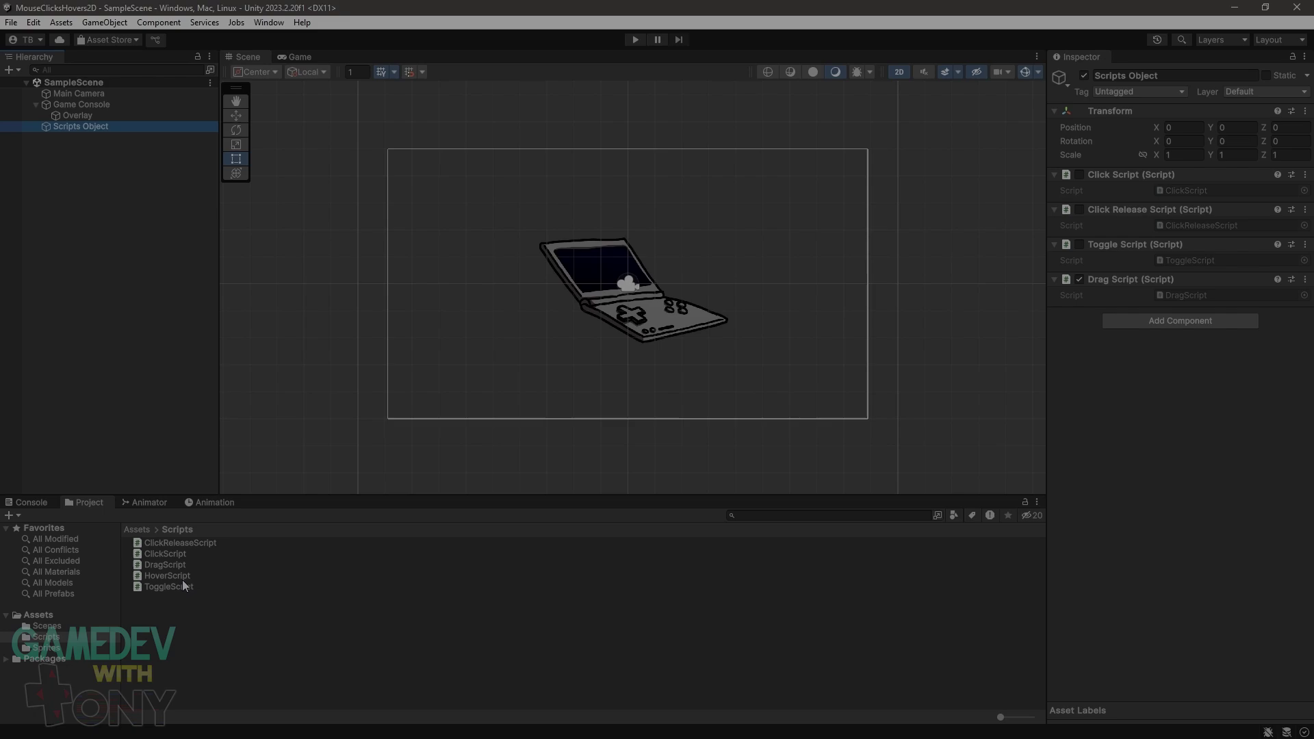
- Switch to Unity, attach HoverScript to the Scripts Object and disable its Drag Script component
{"action": "left_click_drag", "start_coordinate": [181, 577], "coordinate": [1177, 431]}
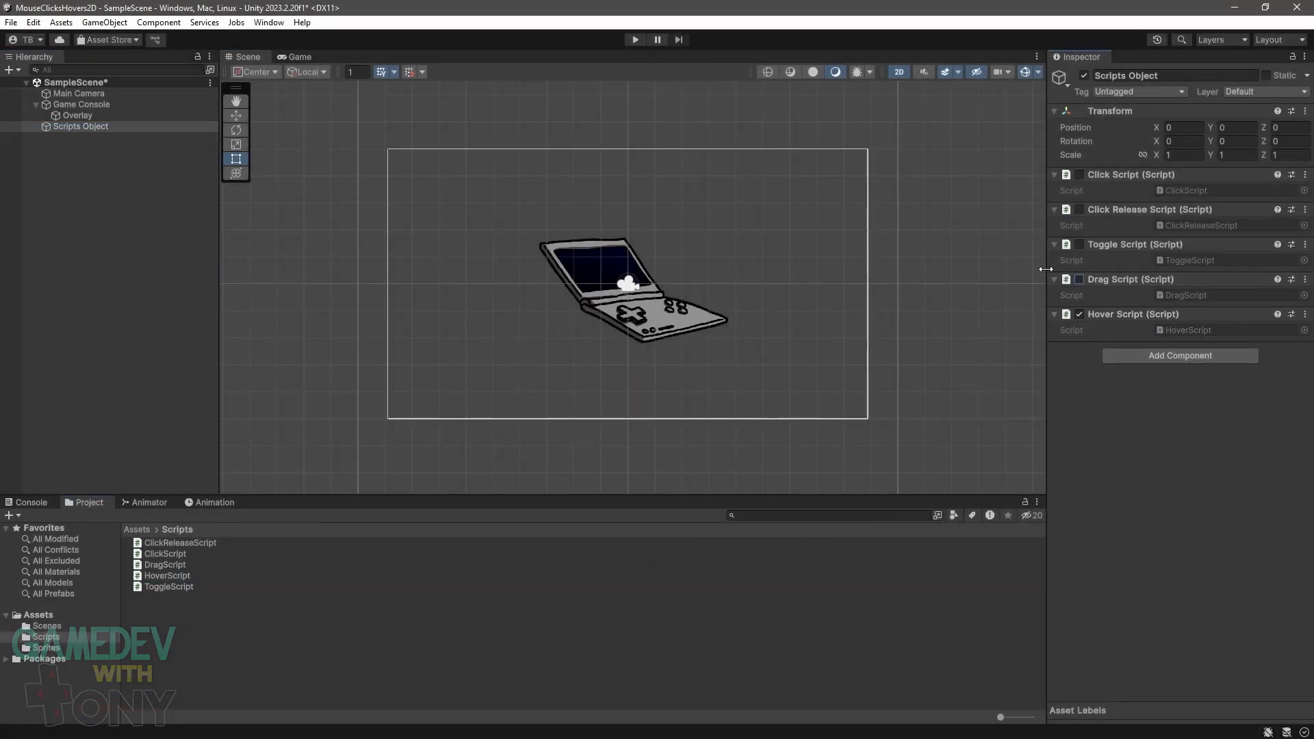
- Run the scene, duplicate Game Console twice and move the copies along X to either side of the original to test hovering
{"action": "left_click", "coordinate": [635, 40]}
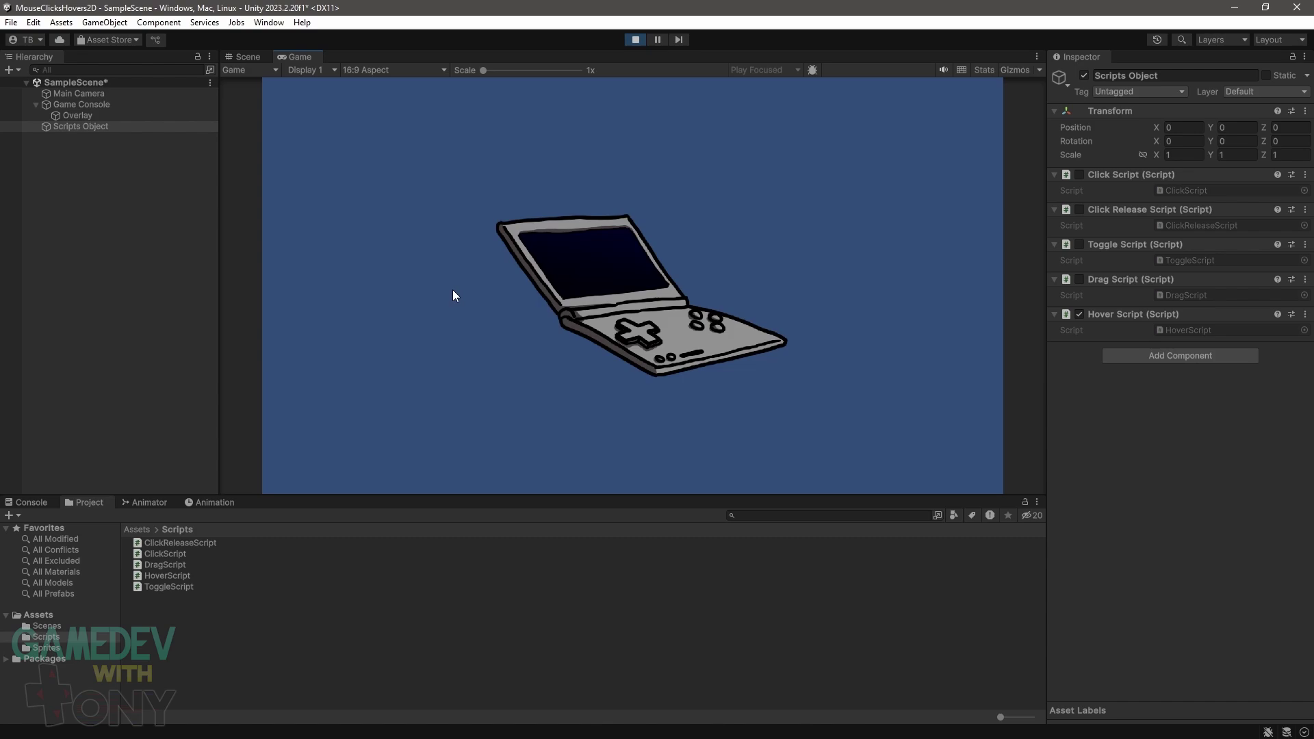
{"action": "left_click", "coordinate": [82, 104]}
{"action": "key", "text": "ctrl+d"}
{"action": "key", "text": "ctrl+d"}
{"action": "left_click", "coordinate": [143, 130]}
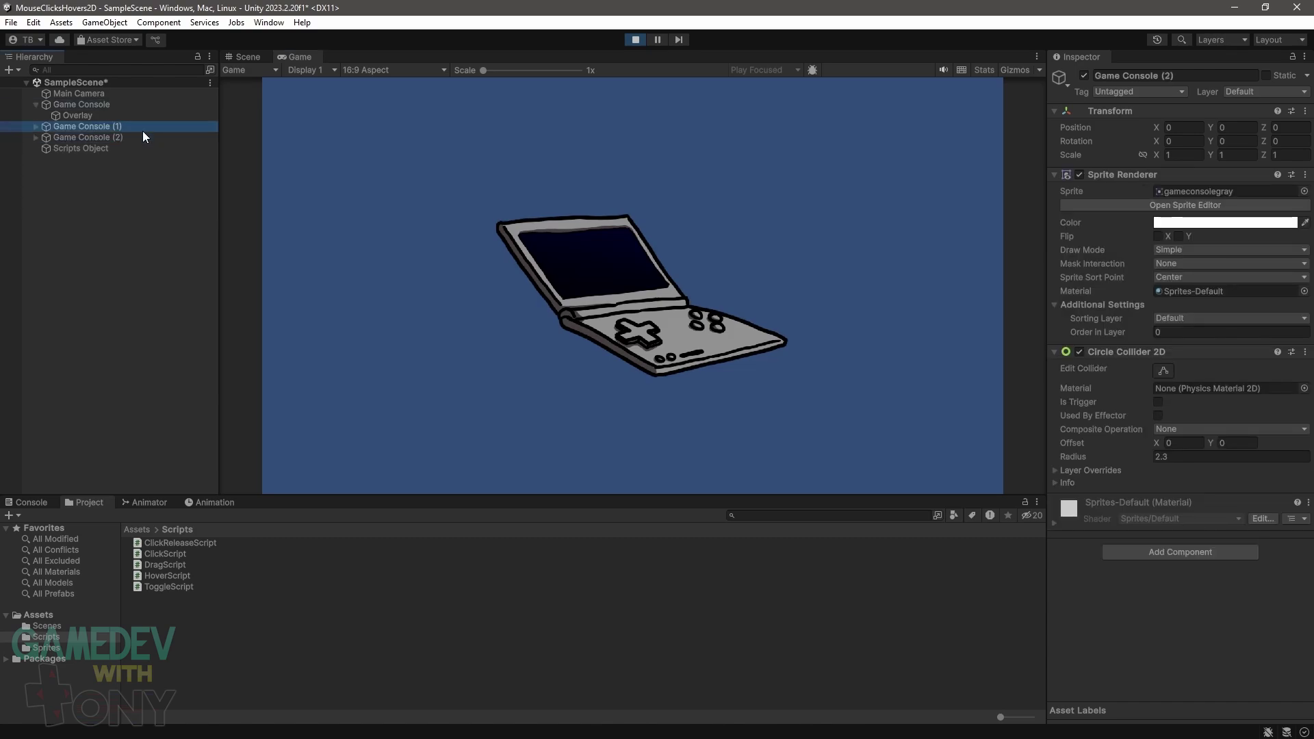
{"action": "left_click_drag", "start_coordinate": [1156, 128], "coordinate": [1102, 128]}
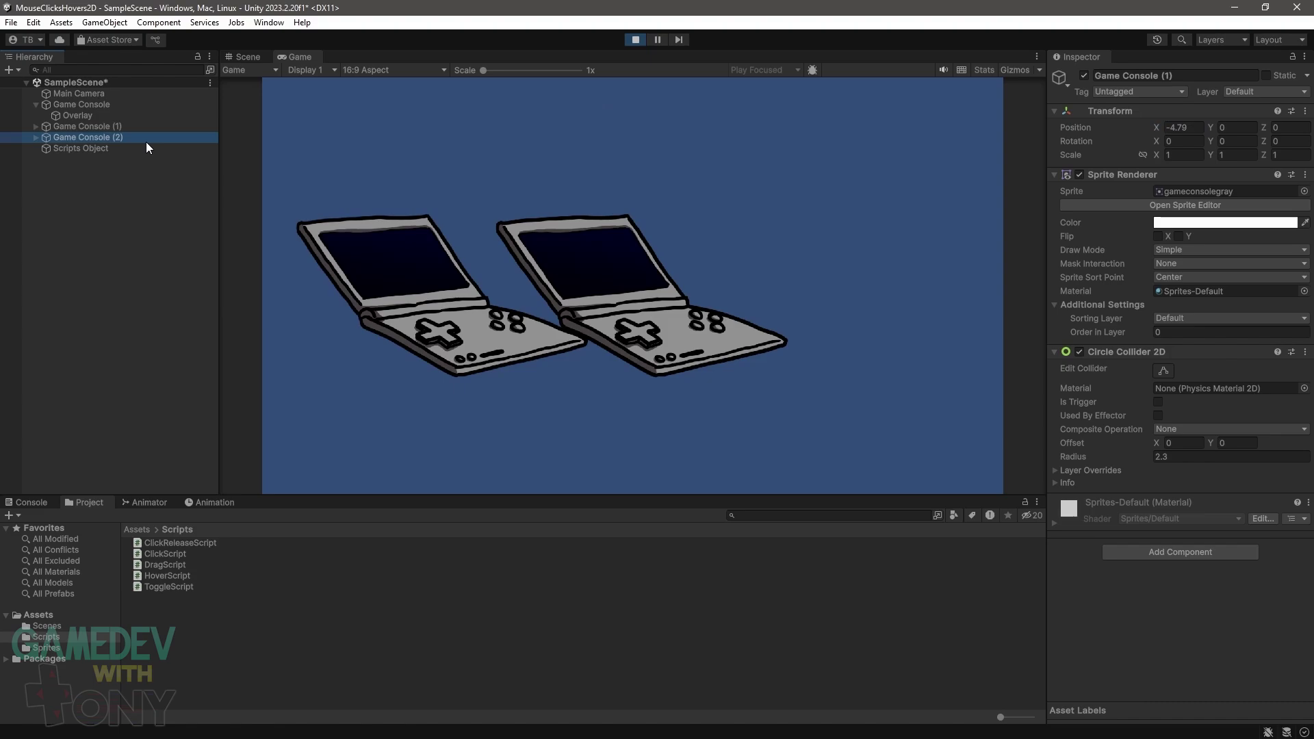
{"action": "left_click_drag", "start_coordinate": [1156, 128], "coordinate": [1287, 127]}
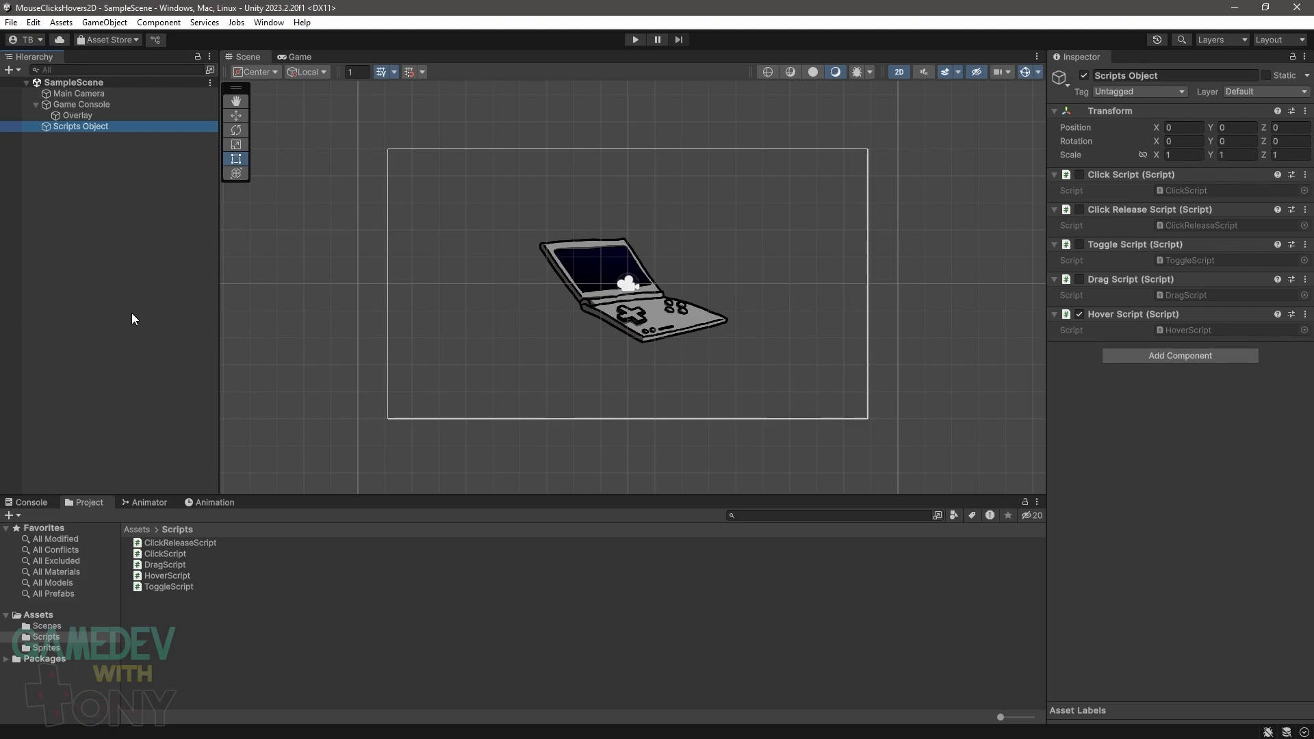
- Look over the available UI objects, and search the Package Manager's Unity Registry for "unity ui" to check the package
{"action": "right_click", "coordinate": [132, 318]}
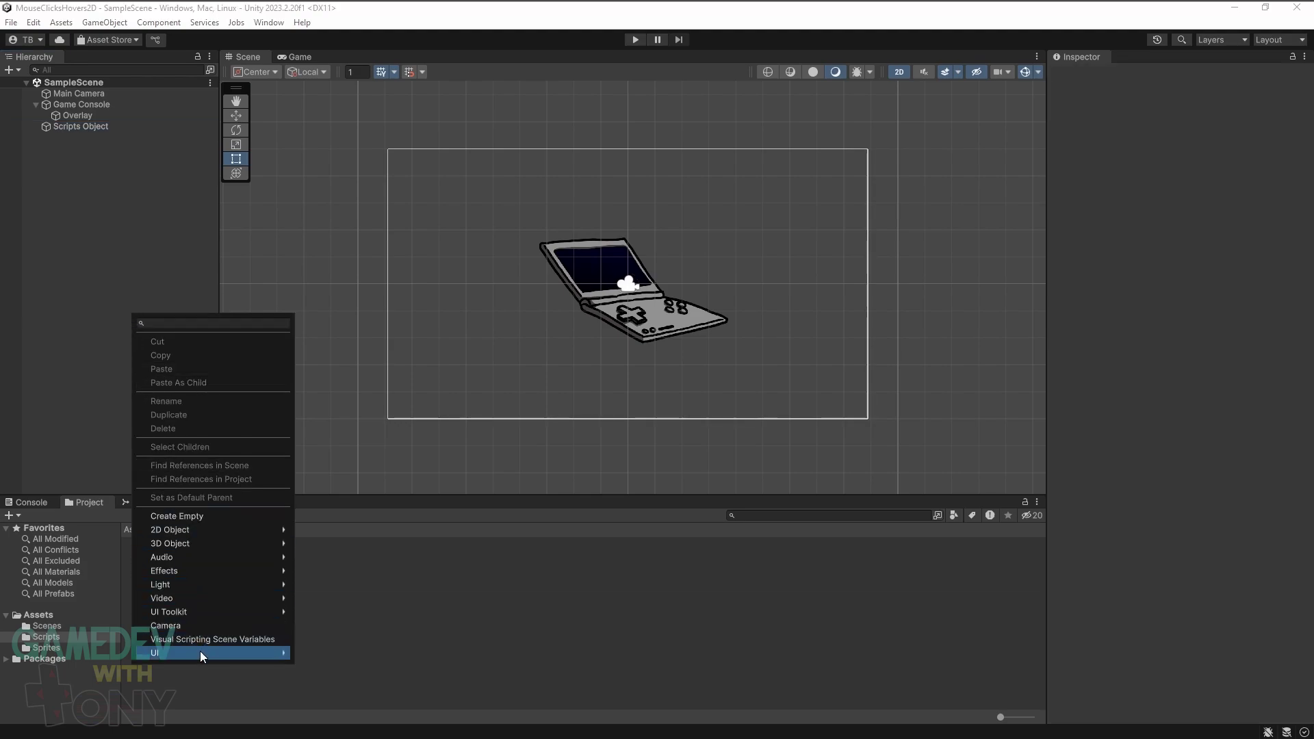
{"action": "mouse_move", "coordinate": [199, 652]}
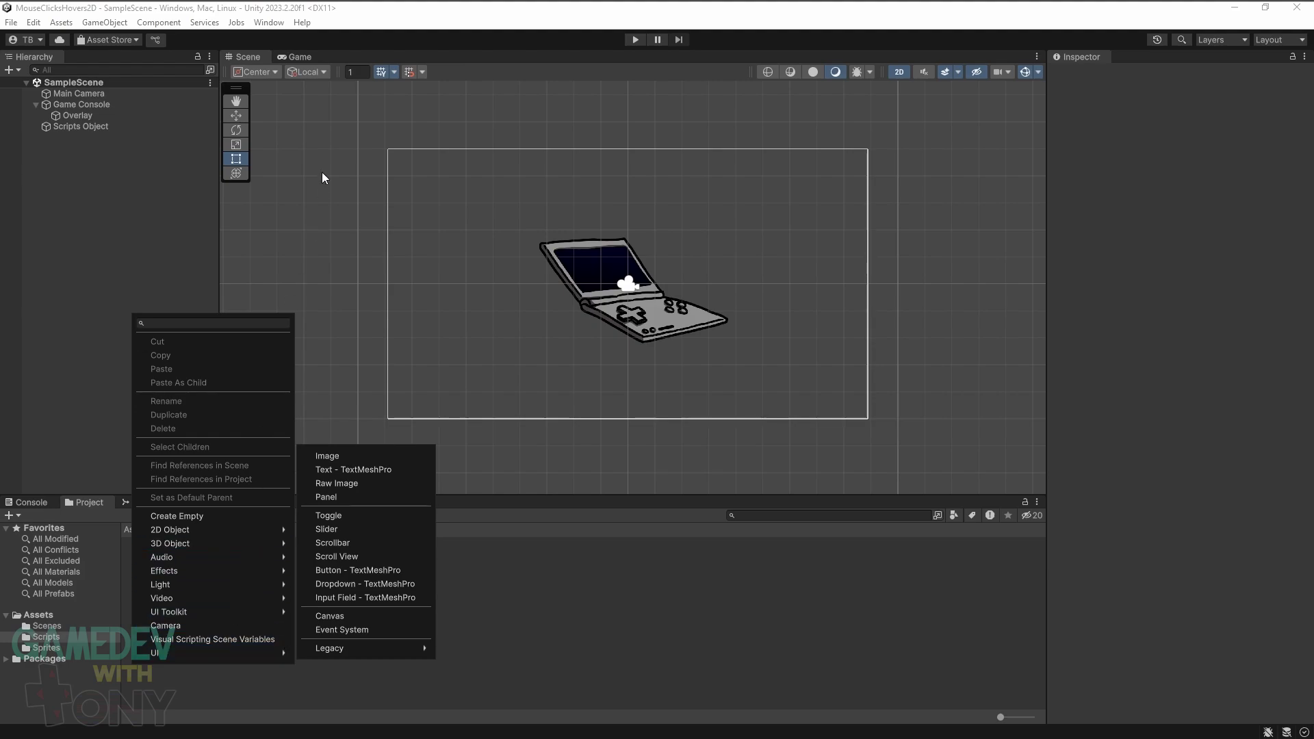
{"action": "left_click", "coordinate": [281, 24]}
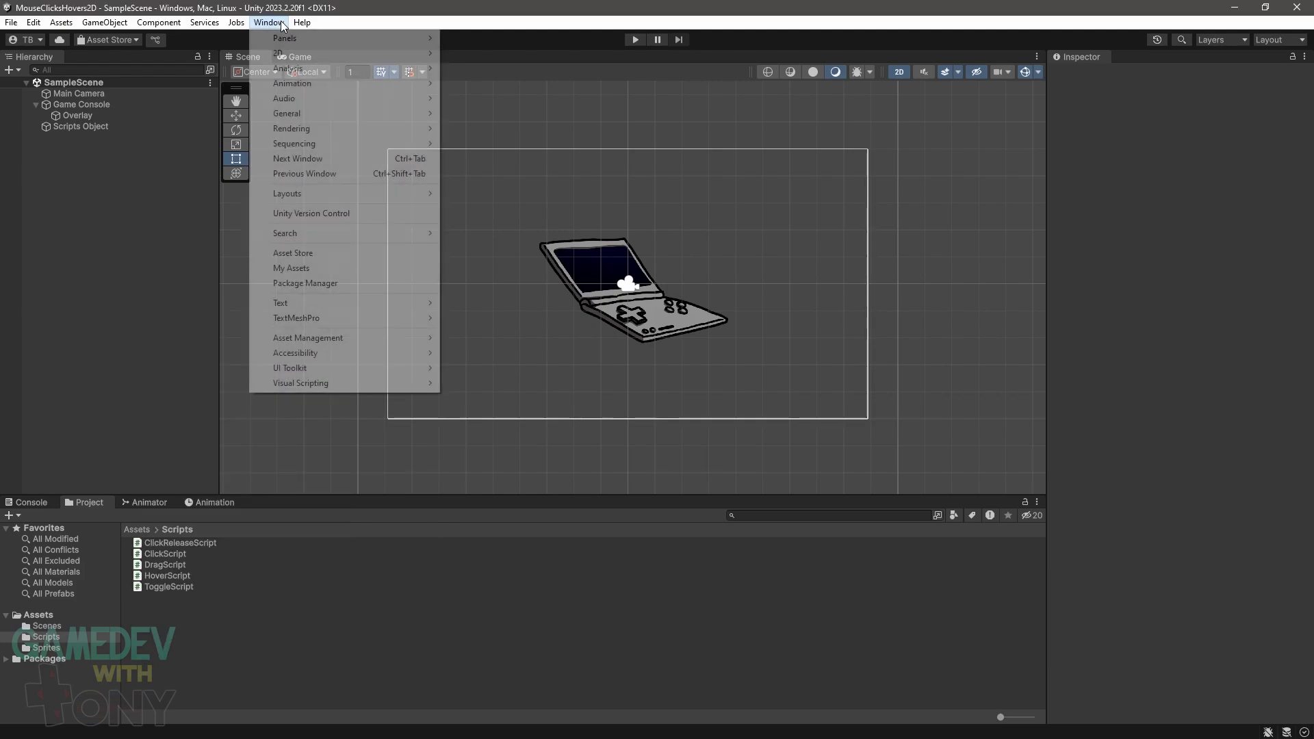
{"action": "left_click", "coordinate": [301, 285]}
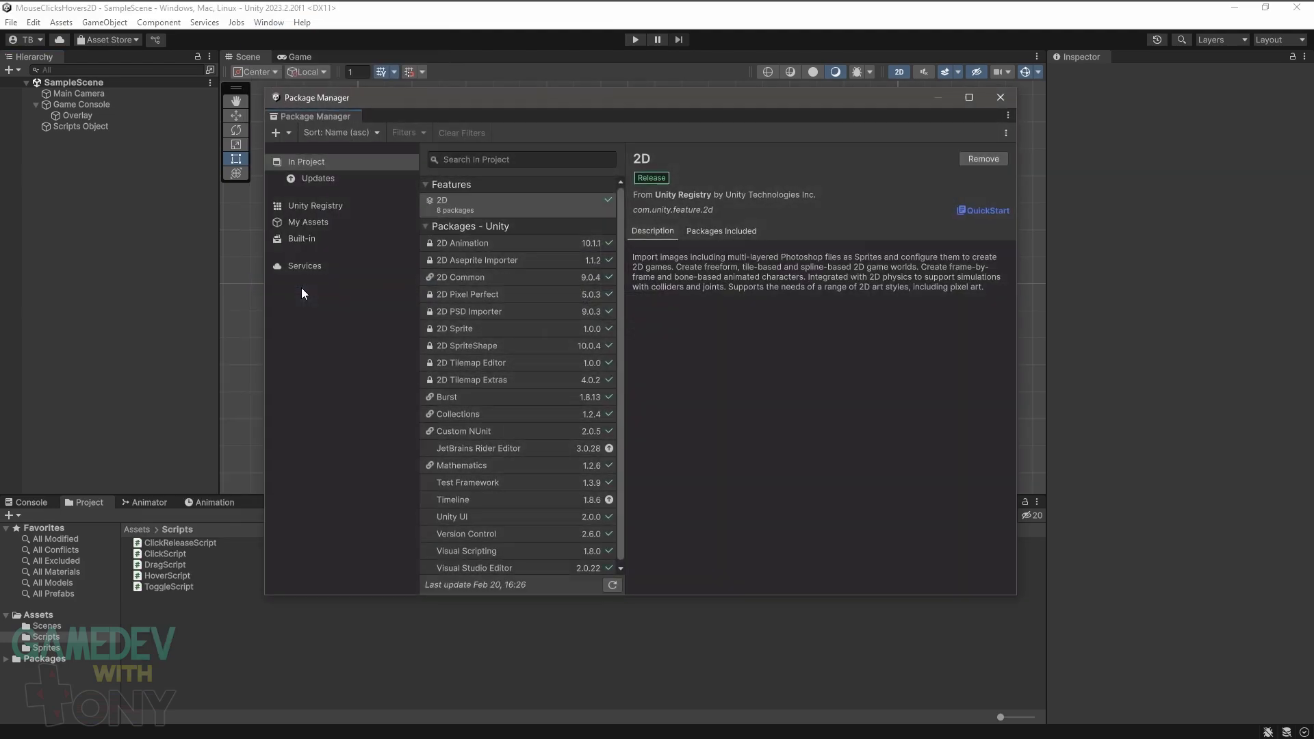
{"action": "left_click", "coordinate": [336, 208]}
{"action": "left_click", "coordinate": [490, 162]}
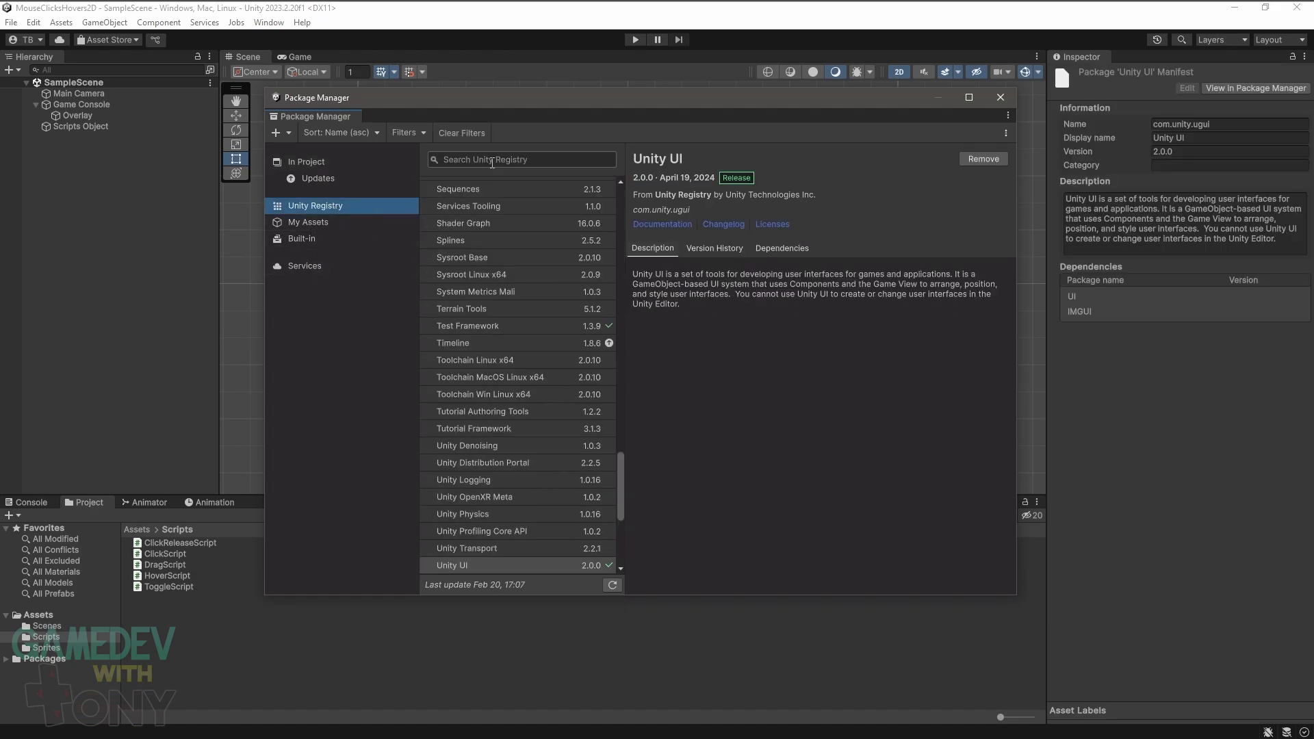
{"action": "type", "text": "unity "}
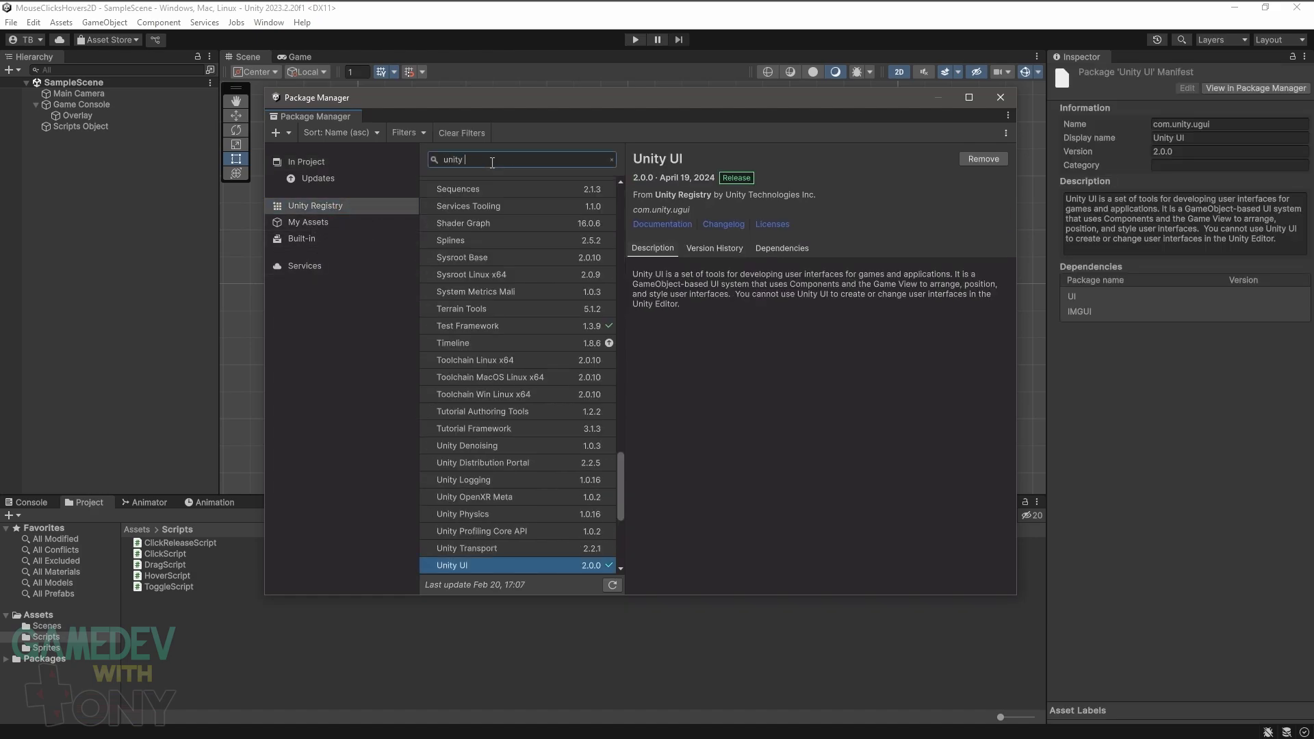
{"action": "type", "text": "ui"}
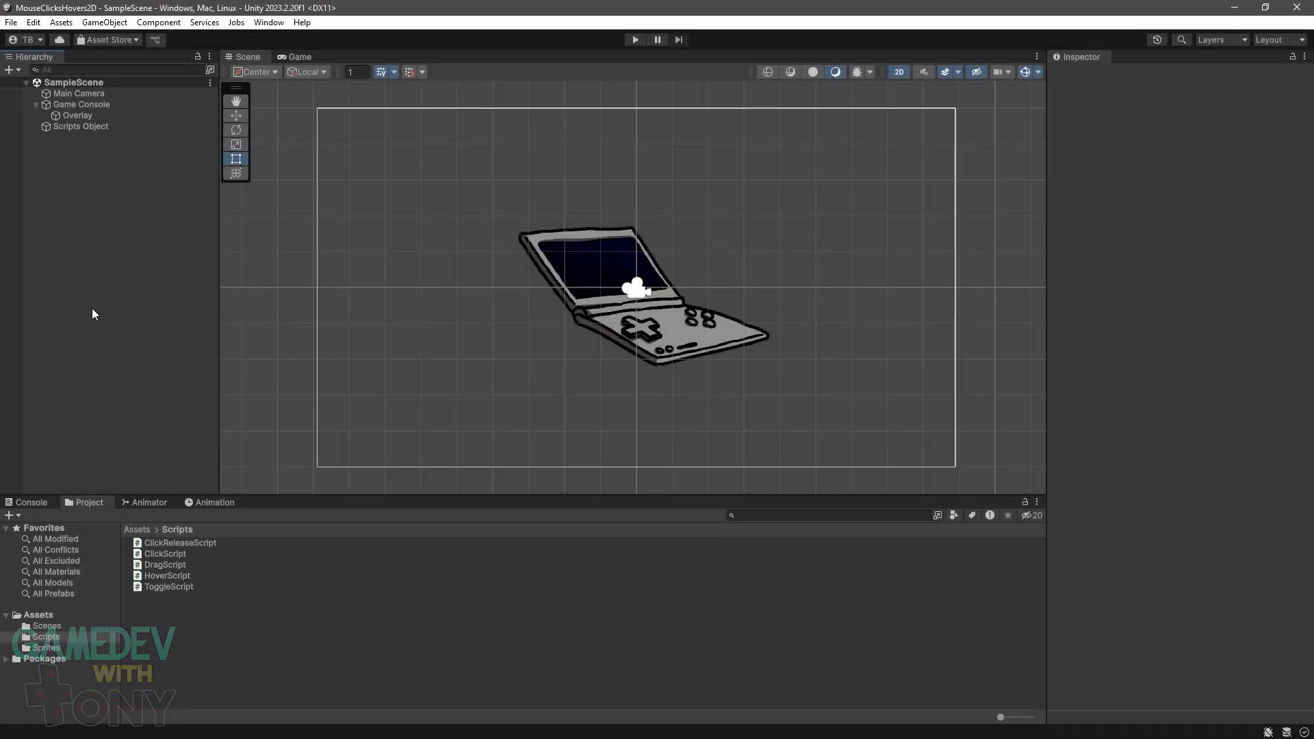
- Add a legacy UI Button to the scene
{"action": "right_click", "coordinate": [93, 309]}
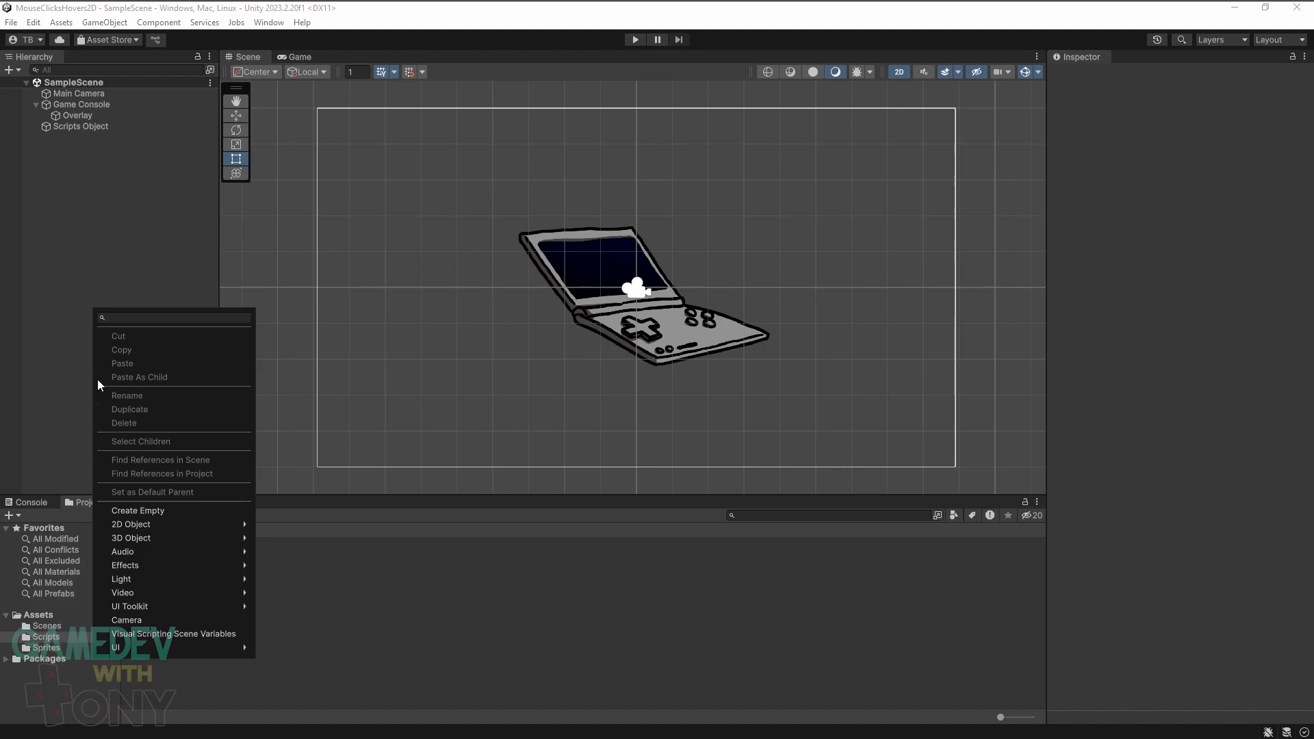
{"action": "mouse_move", "coordinate": [169, 647]}
{"action": "mouse_move", "coordinate": [315, 646]}
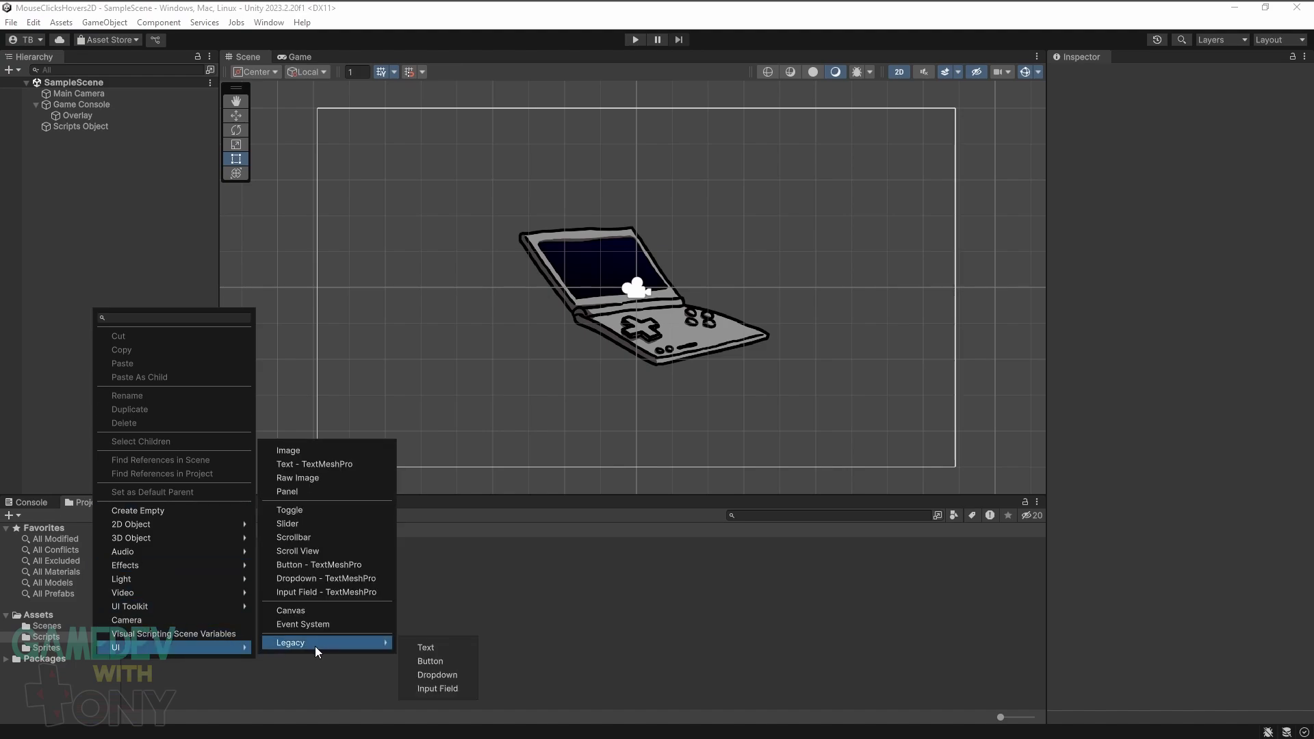
{"action": "left_click", "coordinate": [409, 663]}
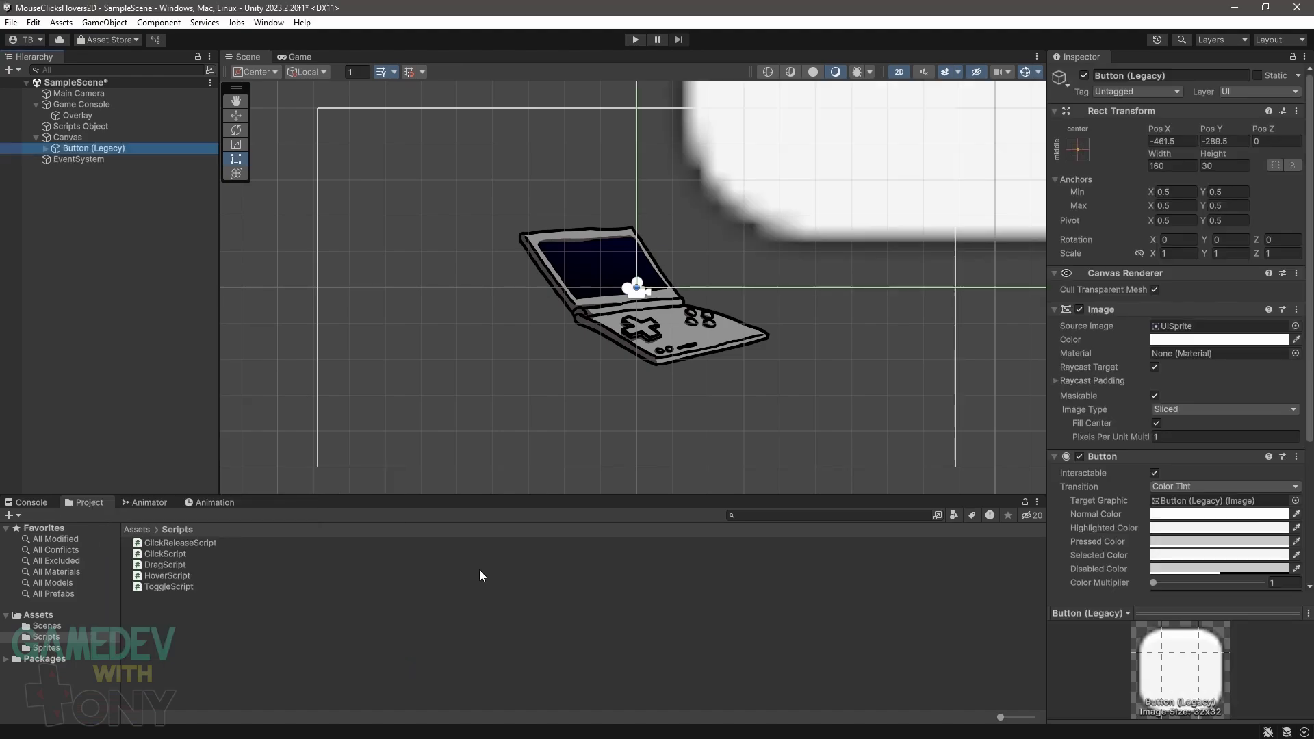
- Centre the legacy button on the canvas using the middle-center anchor preset that also sets its position
{"action": "scroll", "coordinate": [805, 241], "scroll_direction": "down", "scroll_amount": 5}
{"action": "scroll", "coordinate": [844, 264], "scroll_direction": "down", "scroll_amount": 6}
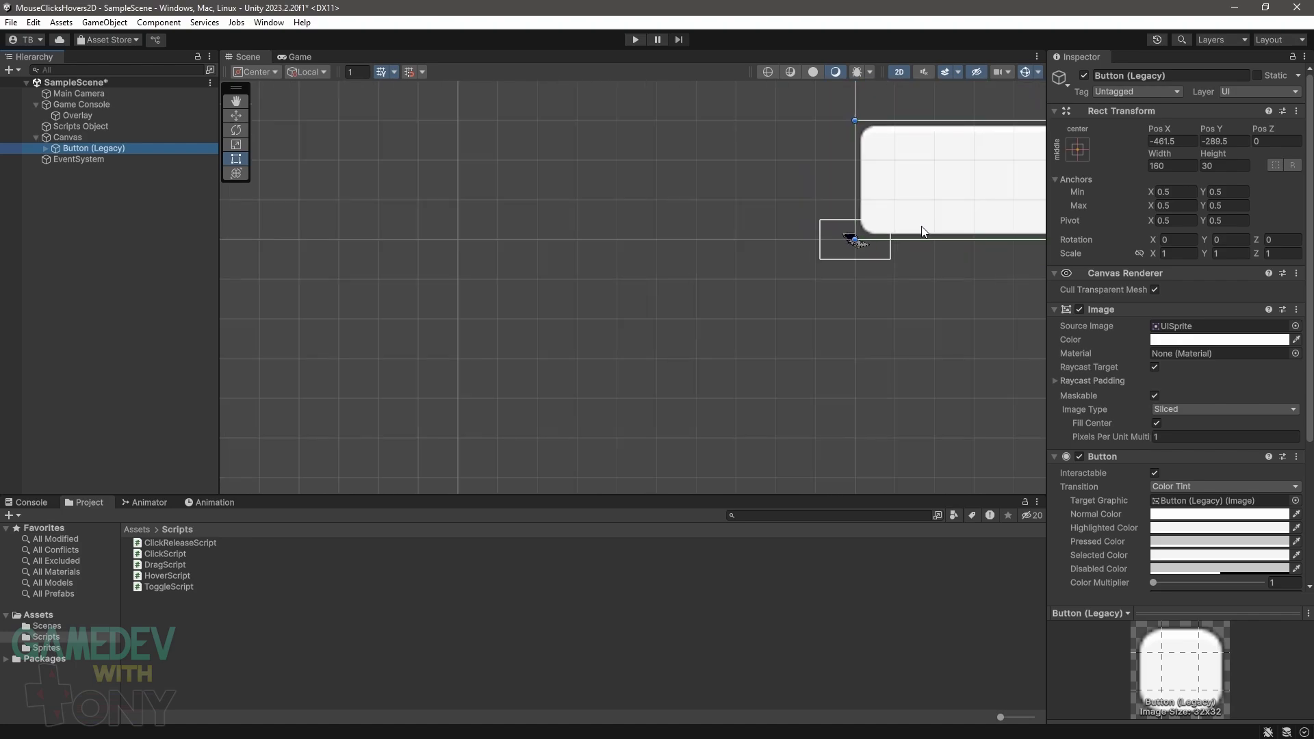
{"action": "middle_click_drag", "start_coordinate": [970, 207], "coordinate": [449, 358]}
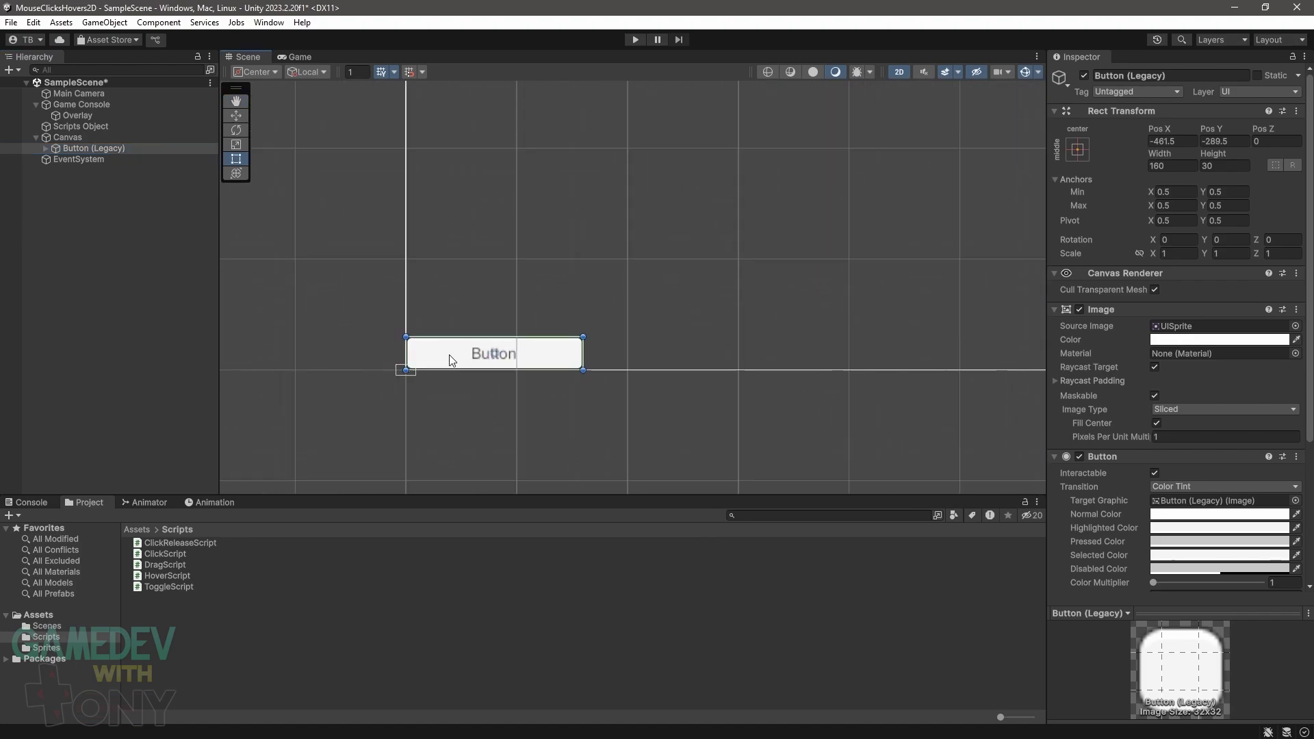
{"action": "scroll", "coordinate": [692, 305], "scroll_direction": "down", "scroll_amount": 5}
{"action": "scroll", "coordinate": [848, 264], "scroll_direction": "down", "scroll_amount": 2}
{"action": "middle_click_drag", "start_coordinate": [862, 258], "coordinate": [682, 333]}
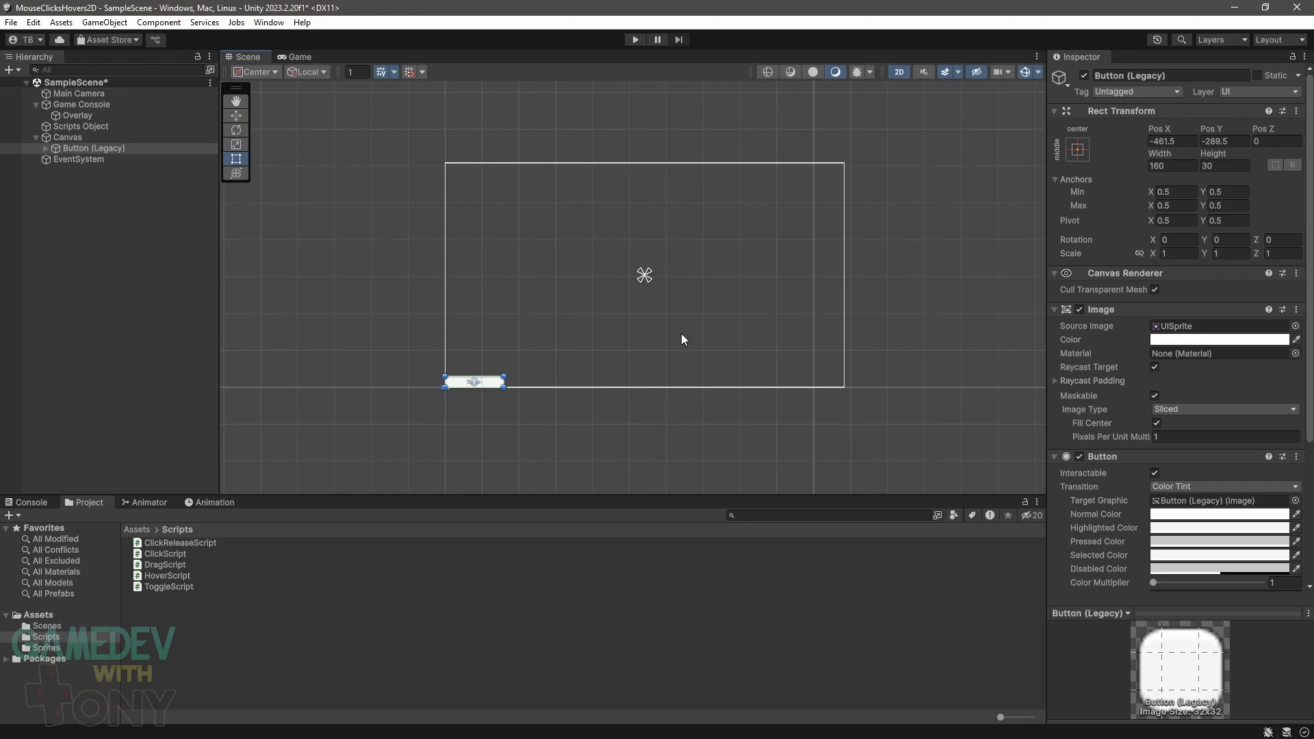
{"action": "left_click", "coordinate": [1076, 150]}
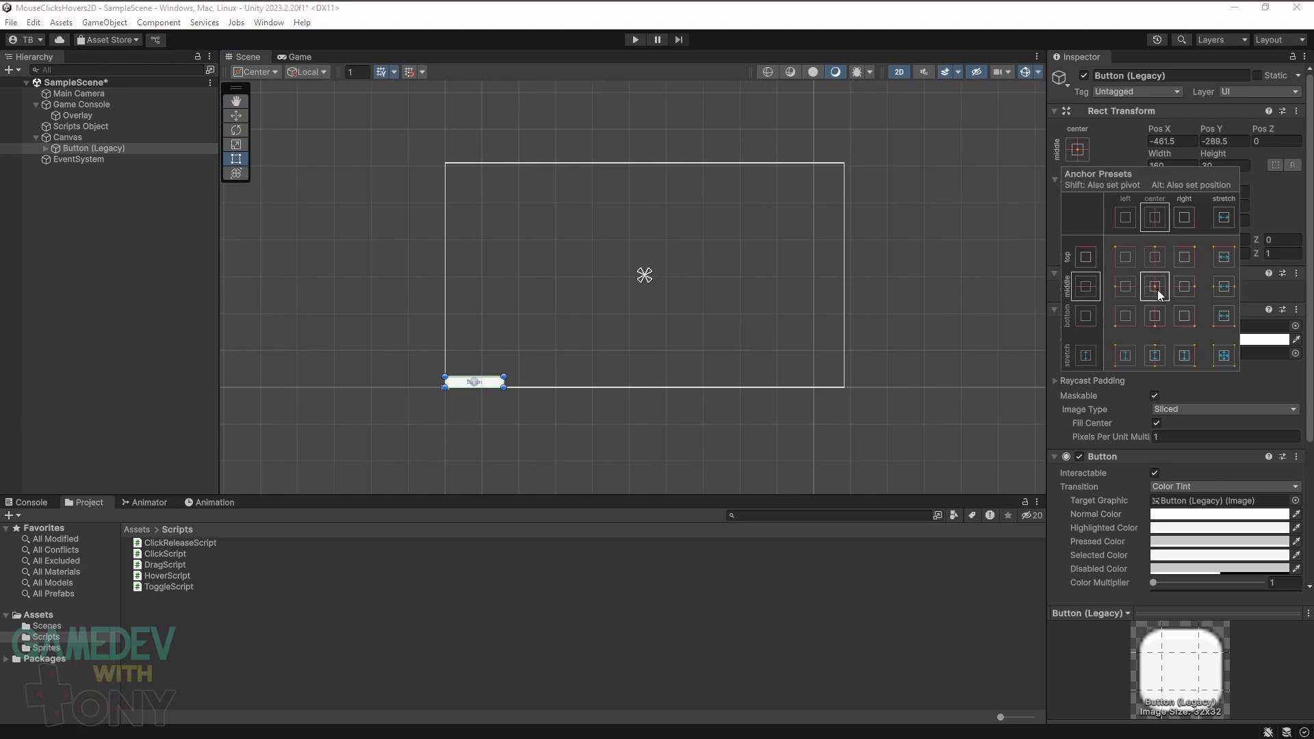
{"action": "key", "text": "alt"}
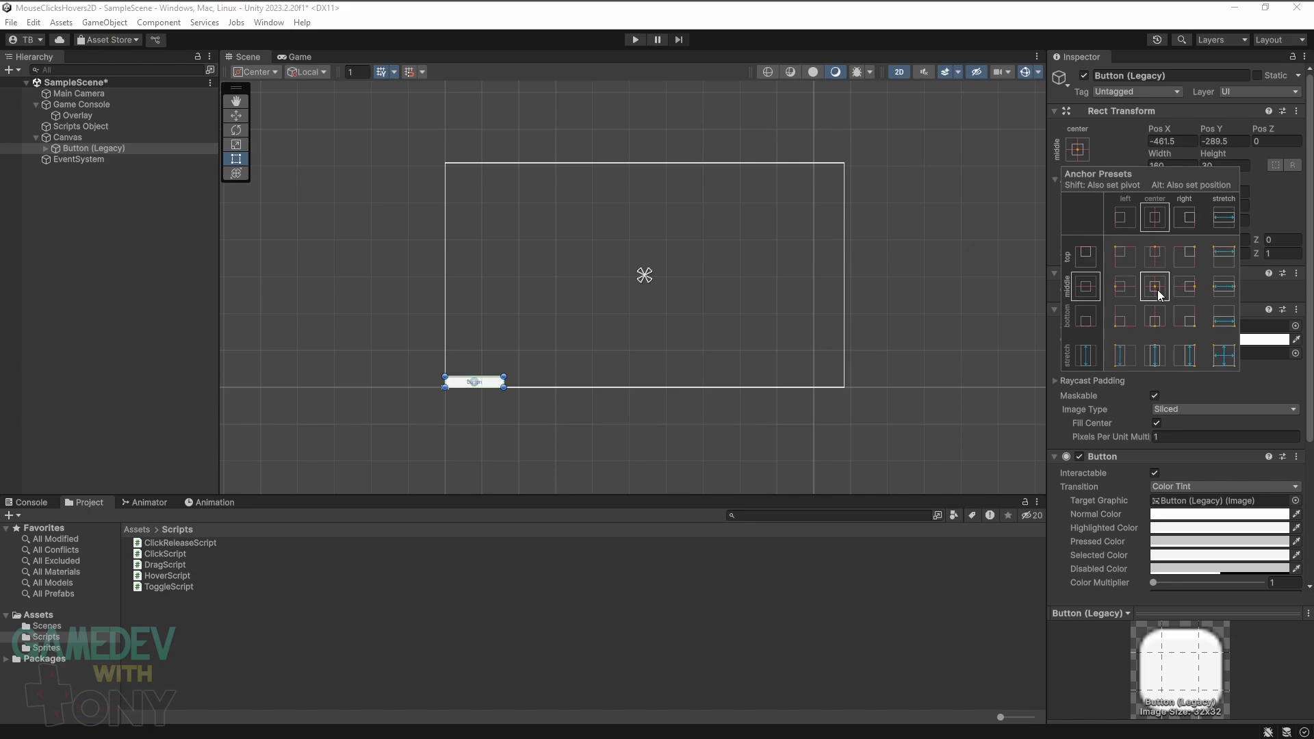
{"action": "left_click", "coordinate": [1157, 290], "text": "alt"}
{"action": "key", "text": "shift"}
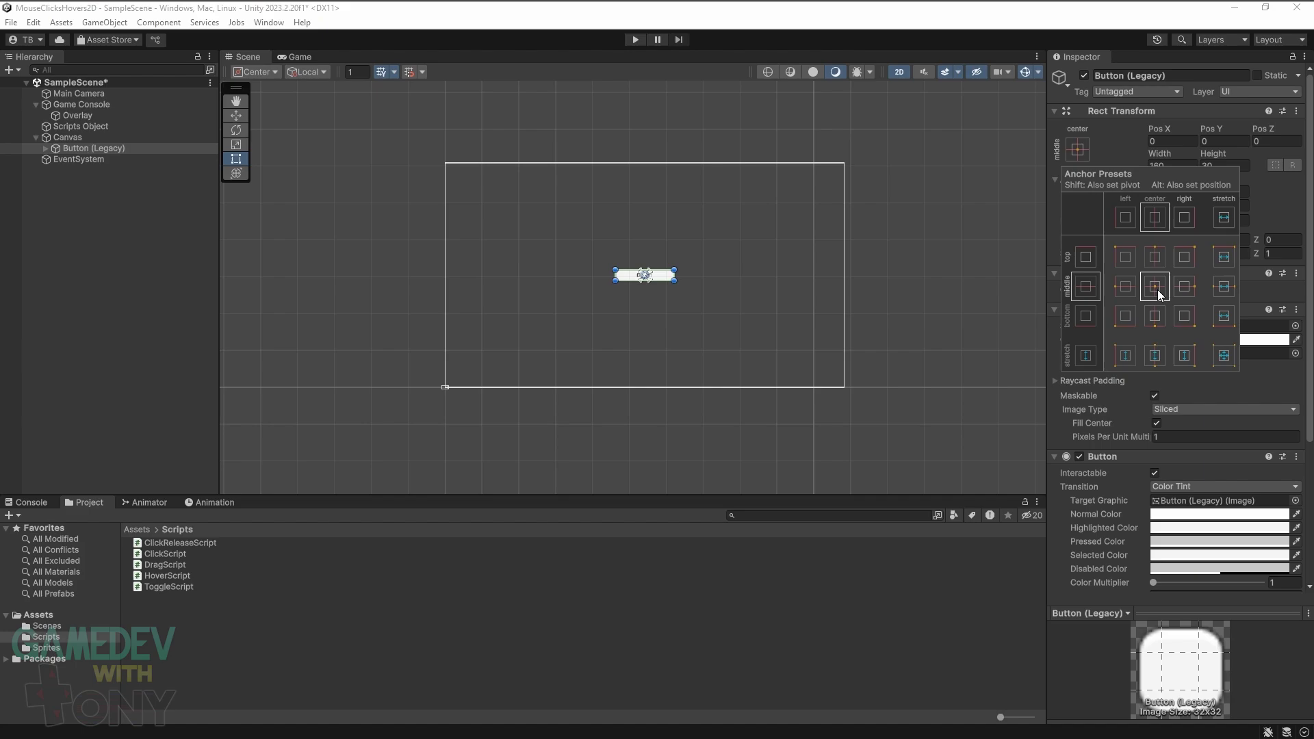
- Set the button's width to 200 and its height to 60
{"action": "left_click", "coordinate": [1164, 165]}
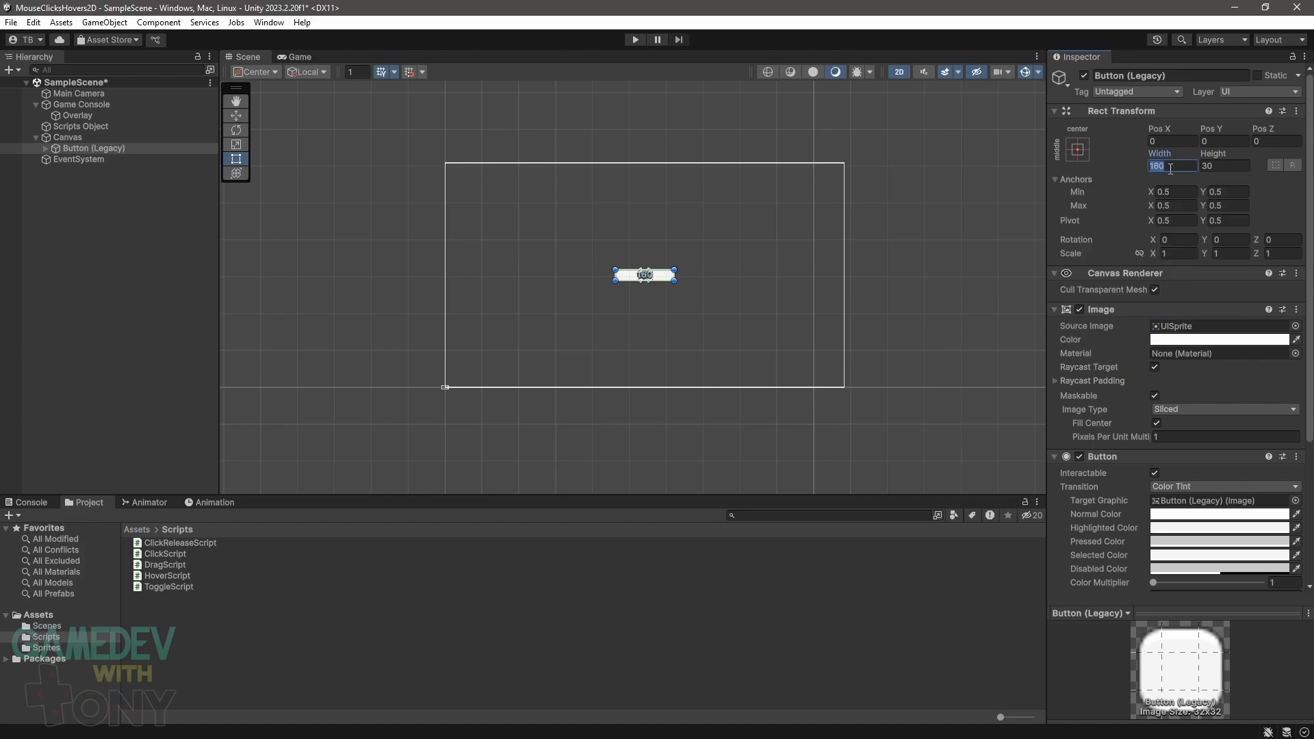
{"action": "type", "text": "200"}
{"action": "left_click", "coordinate": [1225, 165]}
{"action": "type", "text": "60"}
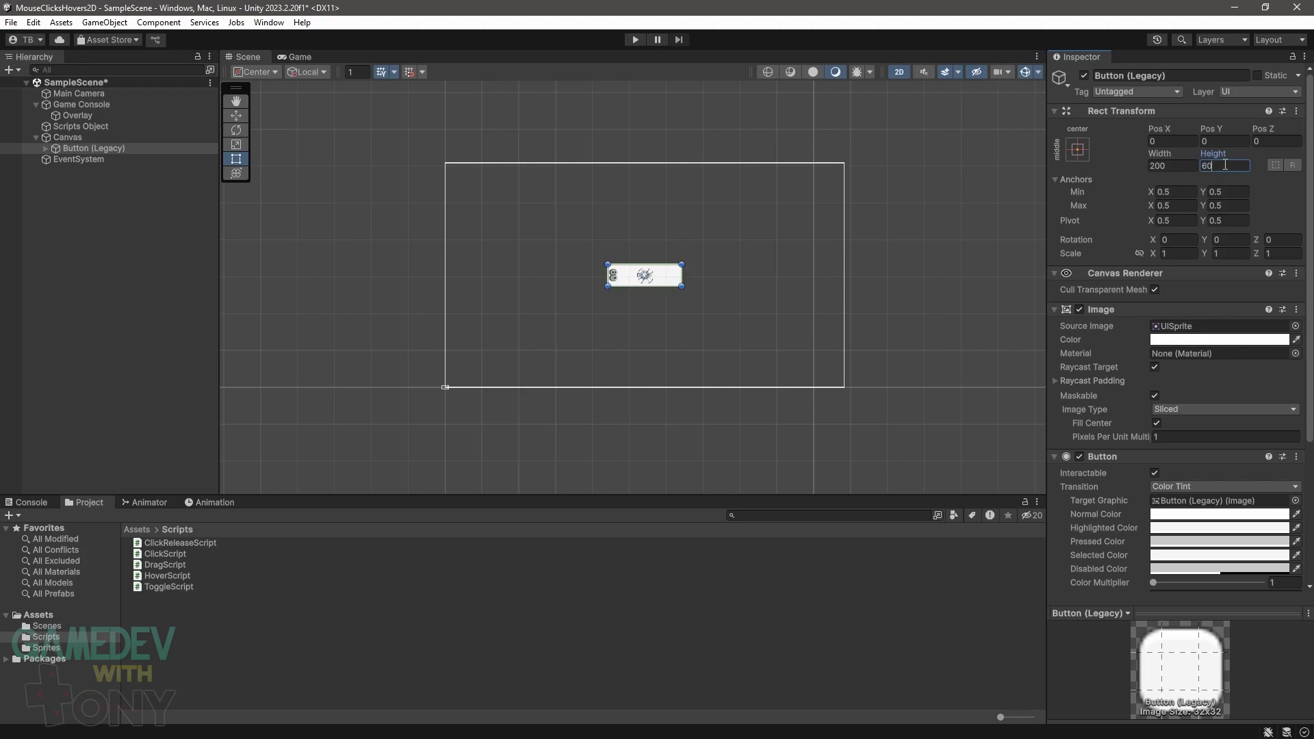
- Set the legacy button's text to "Click Me" with a font size of 28
{"action": "left_click", "coordinate": [45, 149]}
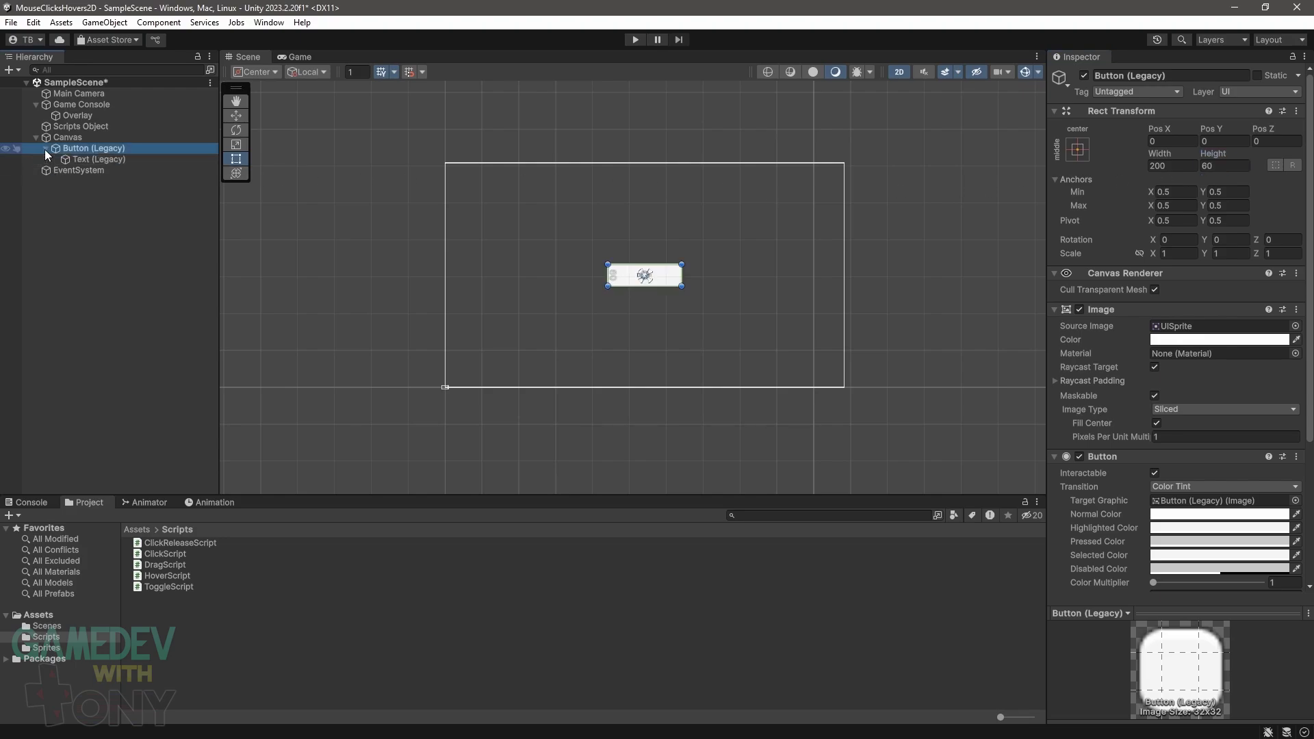
{"action": "left_click", "coordinate": [72, 160]}
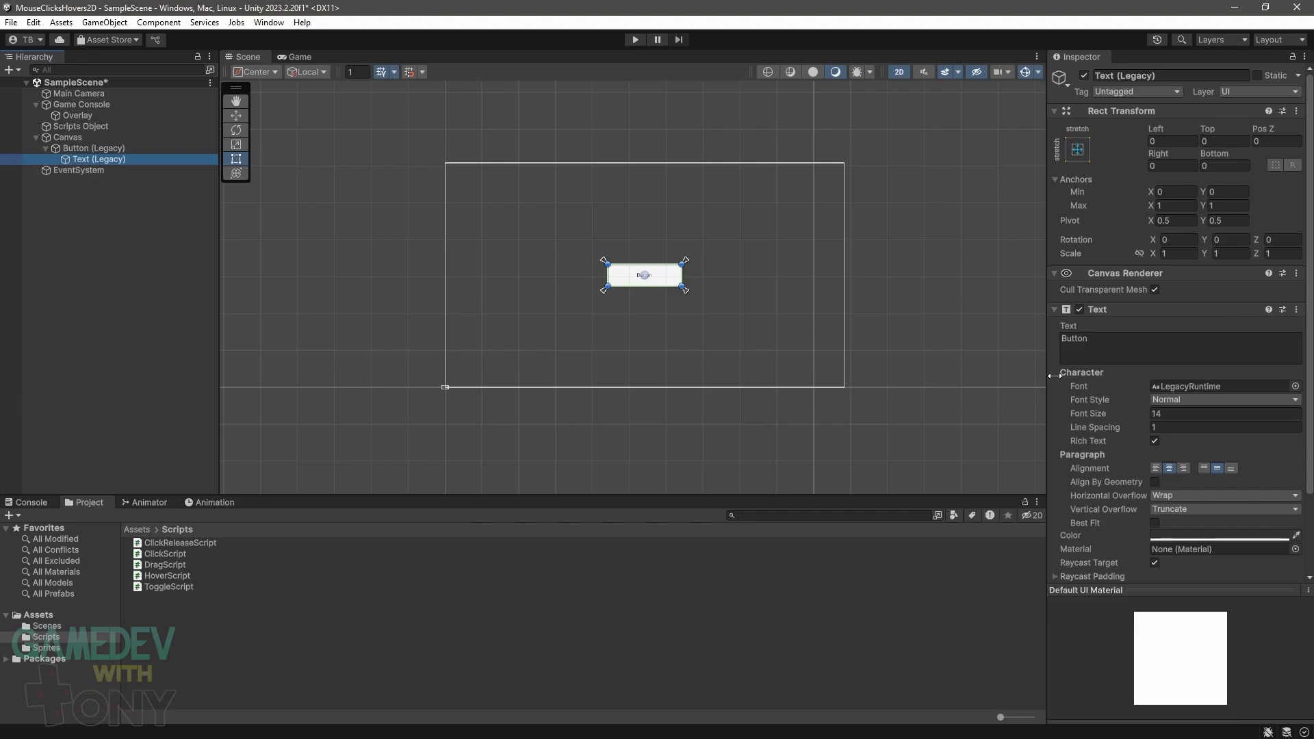
{"action": "left_click", "coordinate": [1124, 349]}
{"action": "type", "text": "Click Me"}
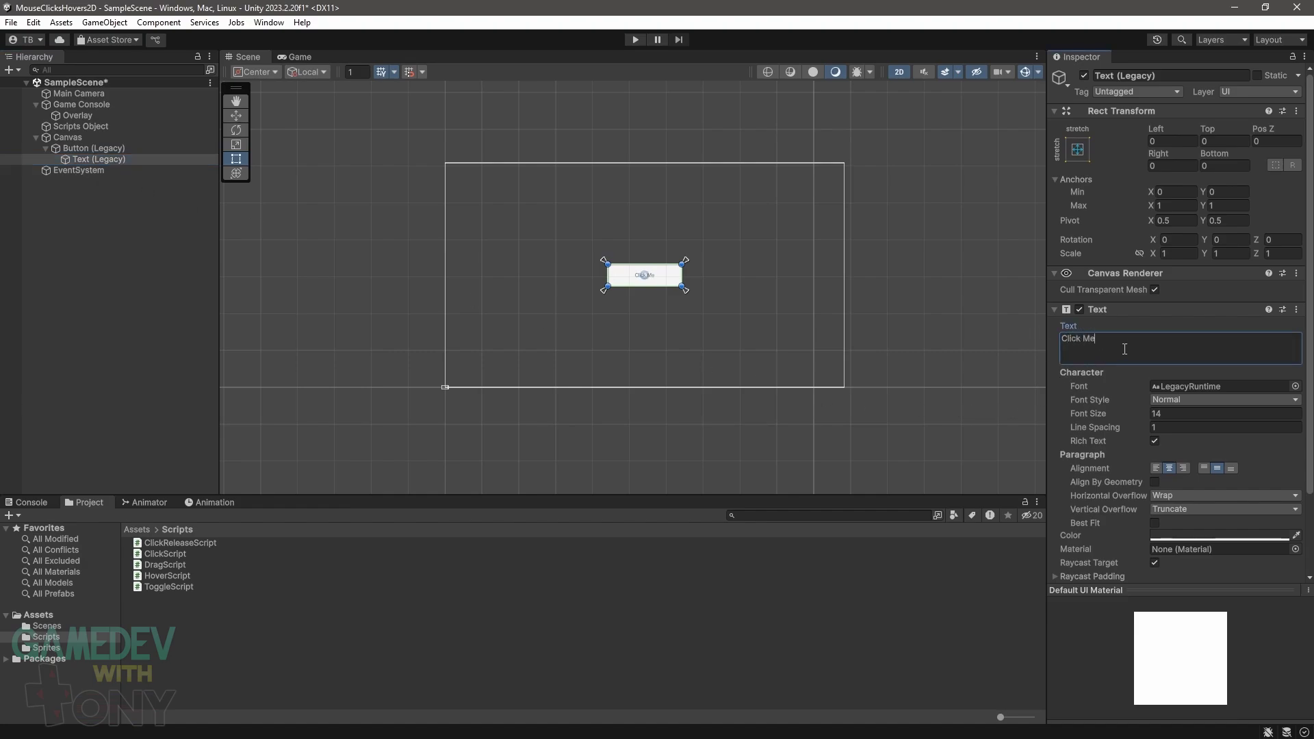
{"action": "left_click", "coordinate": [1172, 412]}
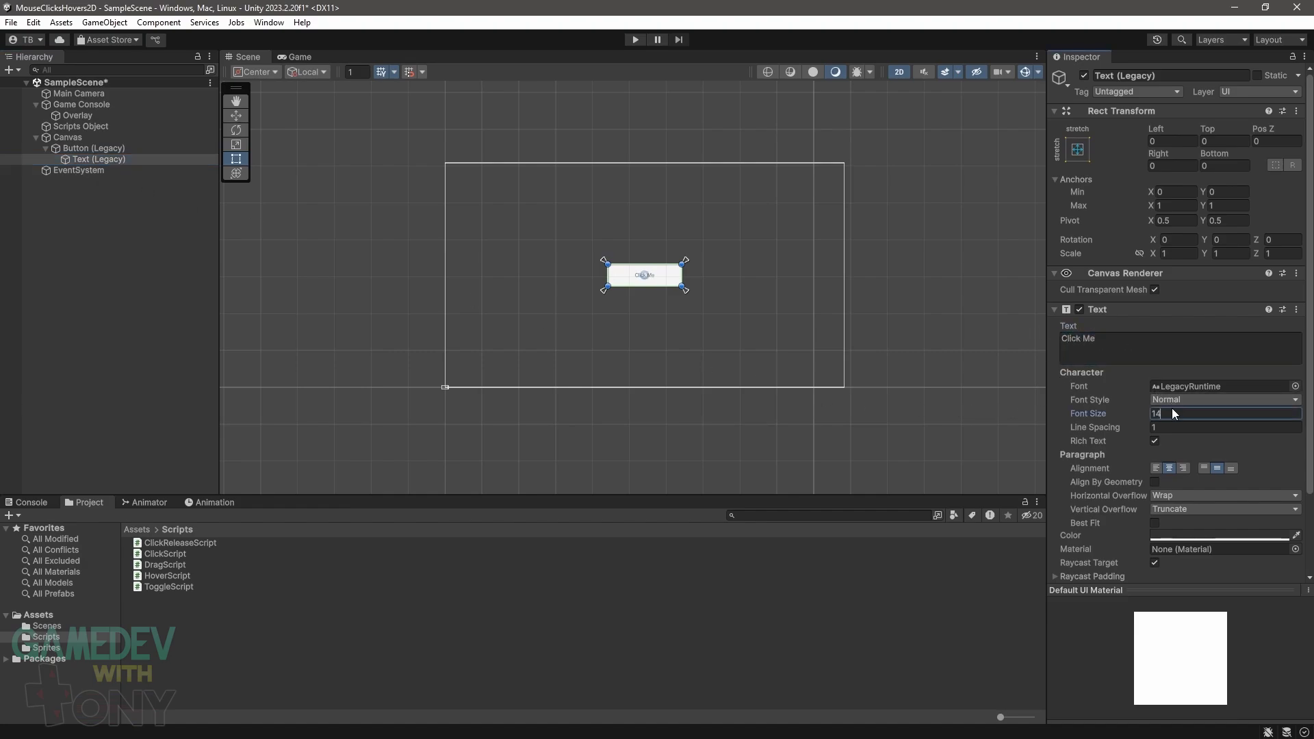
{"action": "type", "text": "28"}
- Frame the Game Console object in the Scene view and save the scene
{"action": "left_click", "coordinate": [128, 105]}
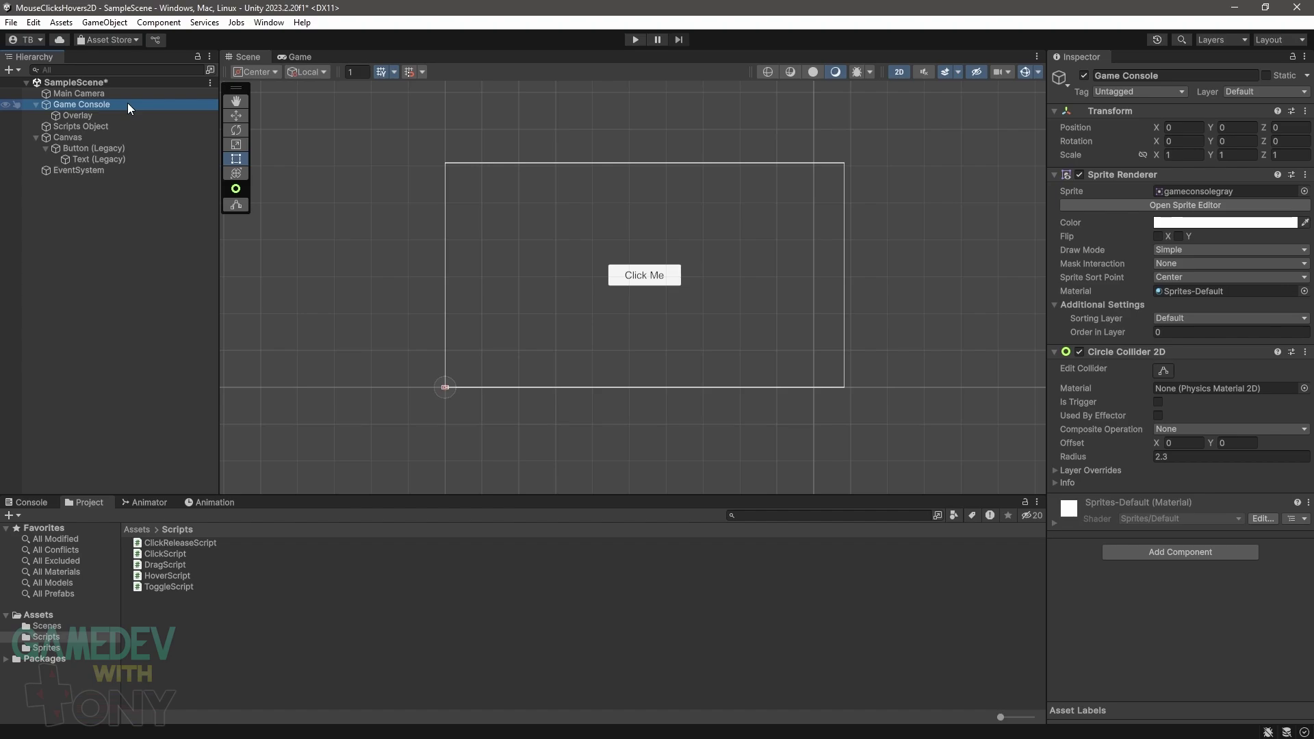
{"action": "double_click", "coordinate": [127, 104]}
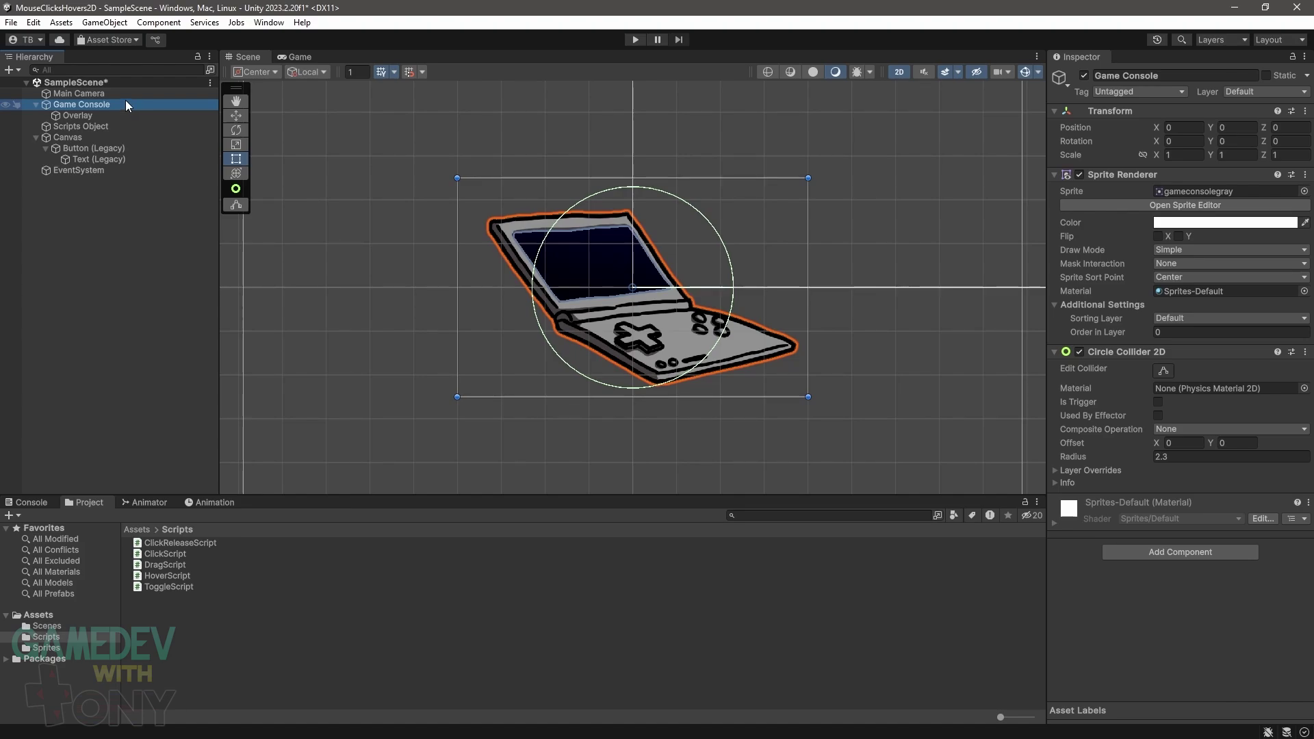
{"action": "left_click", "coordinate": [14, 24]}
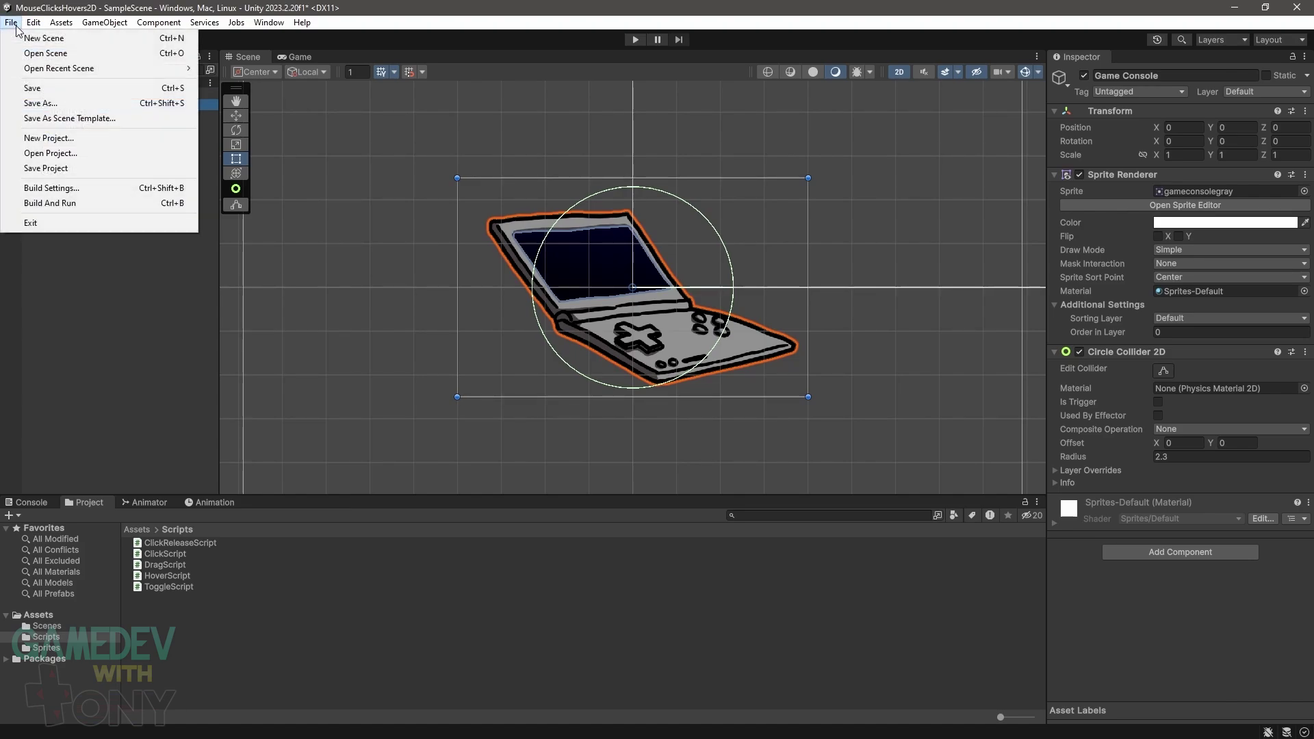
{"action": "left_click", "coordinate": [40, 93]}
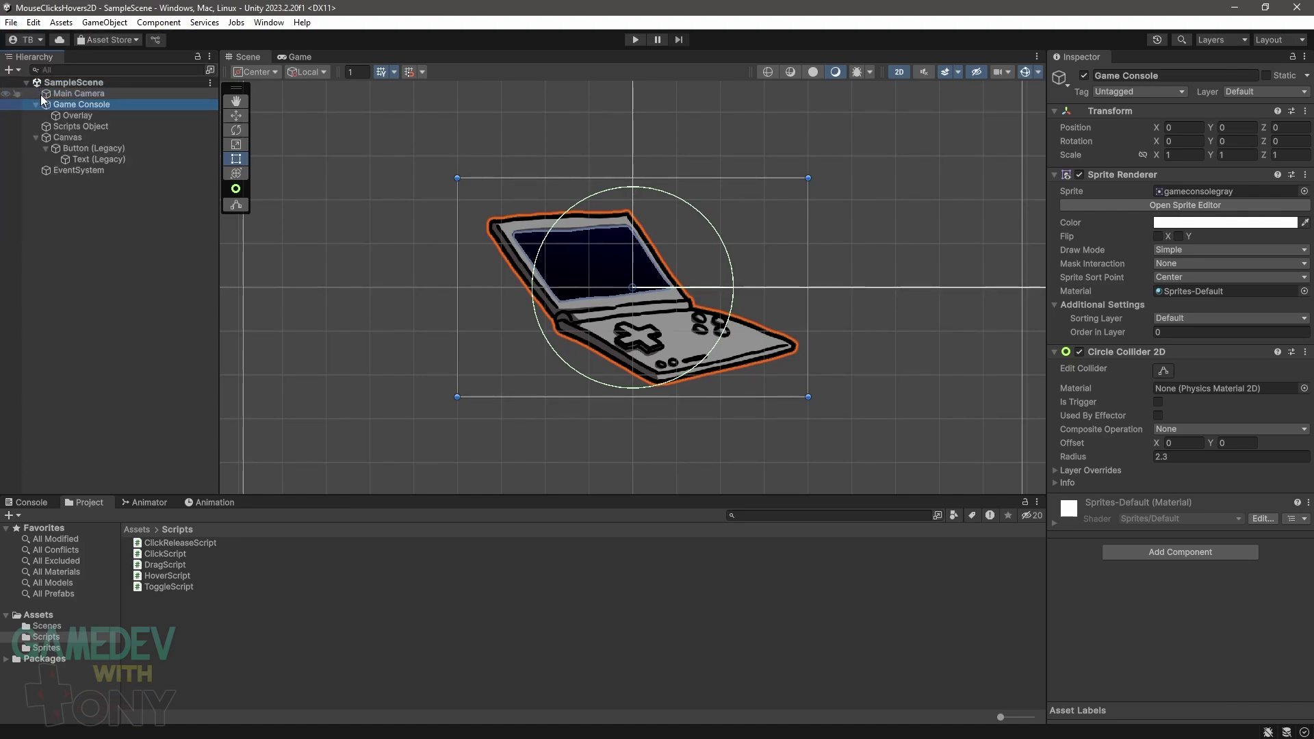
- Play the scene and test the colour toggle on the console itself and through the overlapping Click Me button
{"action": "left_click", "coordinate": [635, 40]}
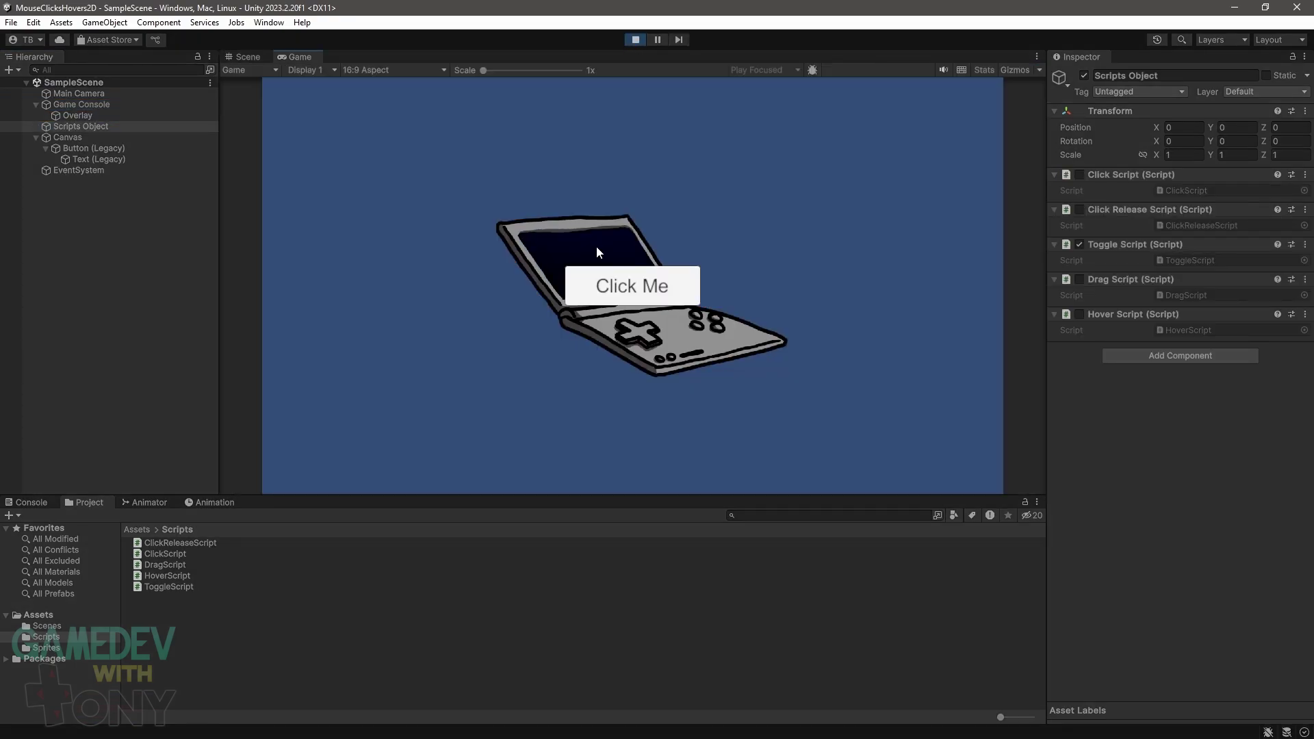
{"action": "left_click", "coordinate": [597, 247]}
{"action": "left_click", "coordinate": [597, 245]}
{"action": "left_click", "coordinate": [597, 245]}
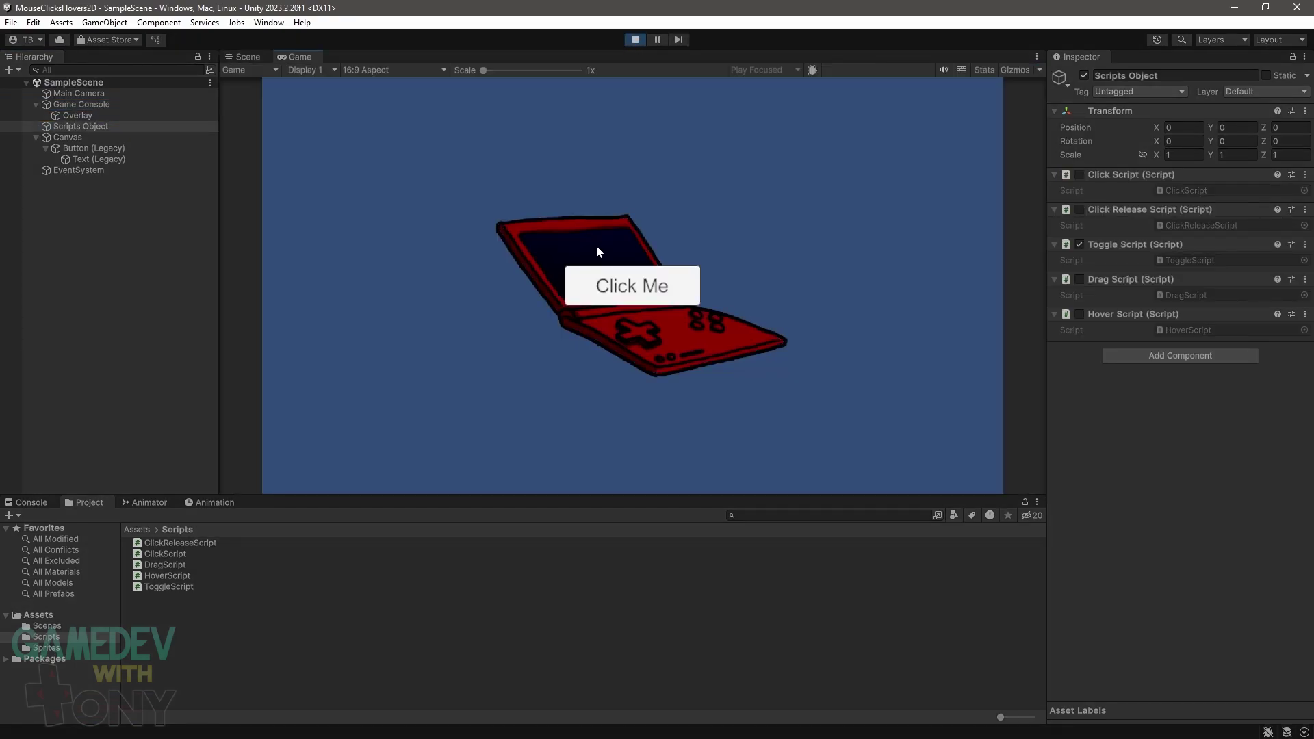
{"action": "left_click", "coordinate": [597, 245]}
{"action": "left_click", "coordinate": [625, 286]}
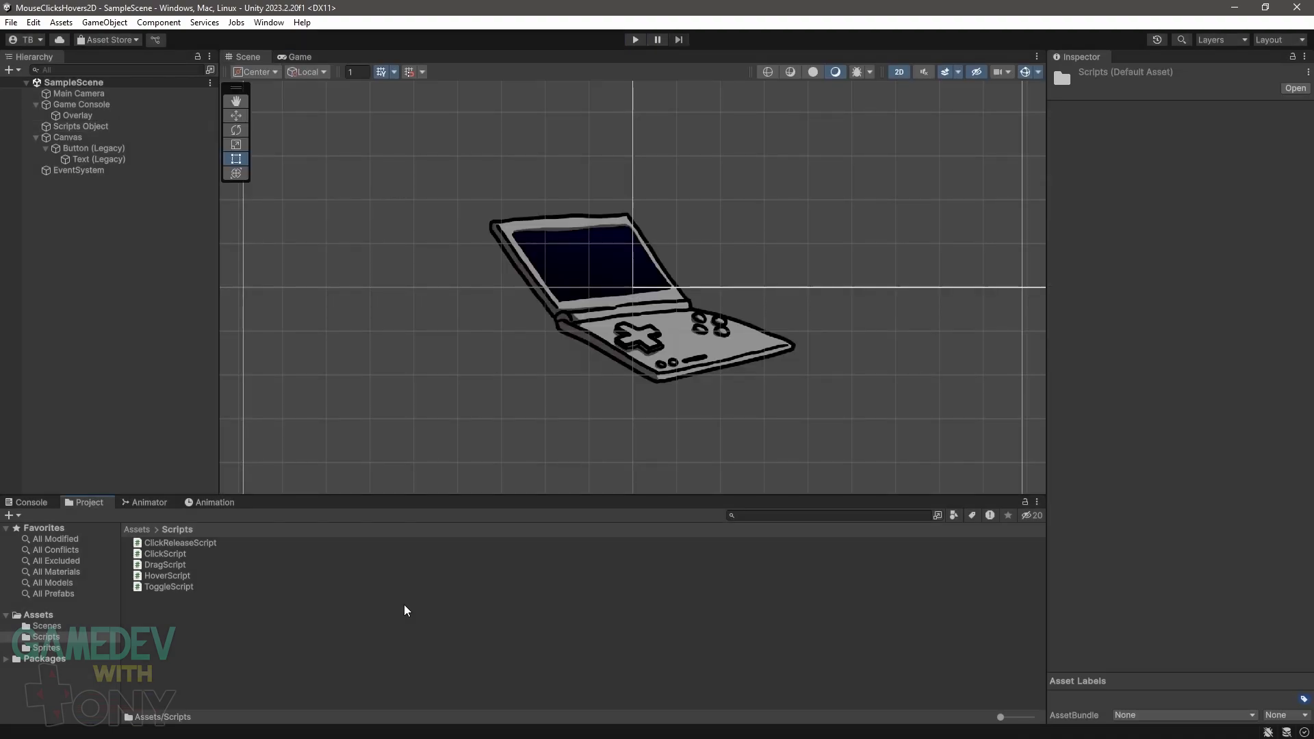
- Open the Scripts folder in File Explorer, duplicate ToggleScript.cs and rename the copy BlockUIScript.cs
{"action": "right_click", "coordinate": [405, 610]}
{"action": "left_click", "coordinate": [483, 397]}
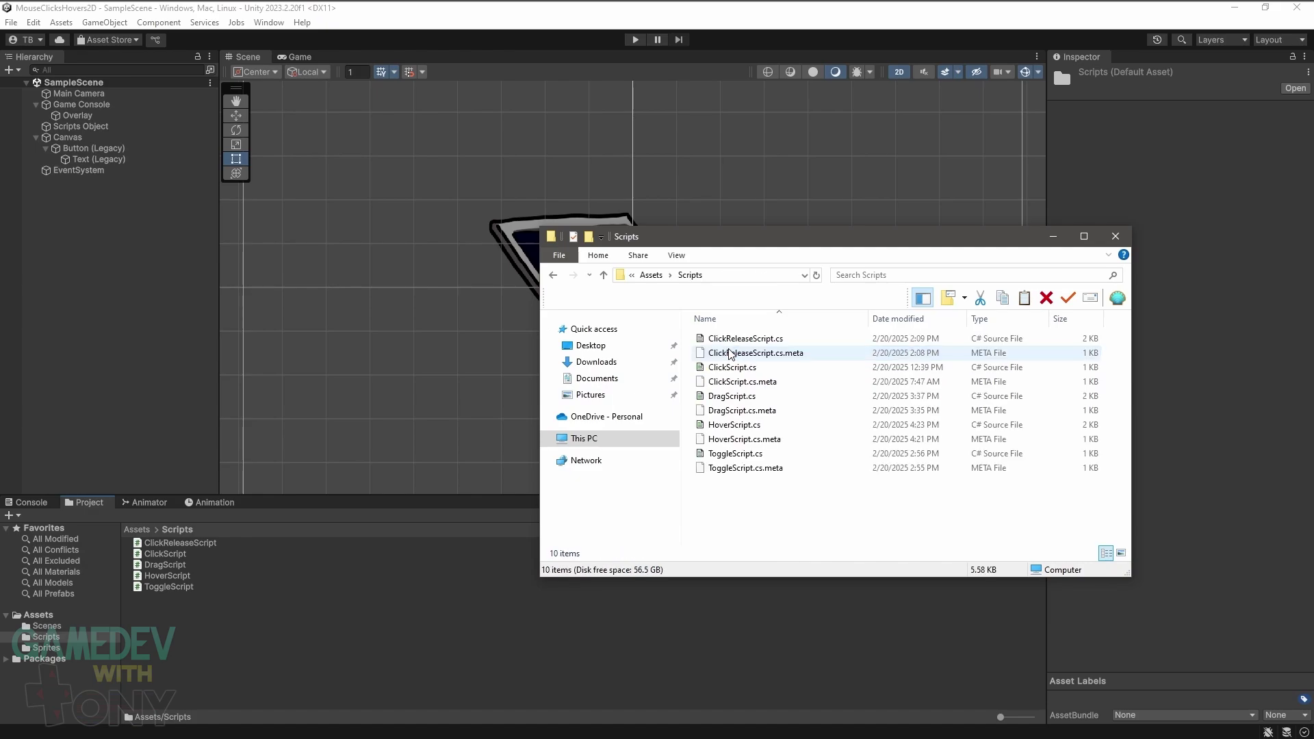
{"action": "left_click", "coordinate": [729, 454]}
{"action": "key", "text": "ctrl+c"}
{"action": "key", "text": "ctrl+v"}
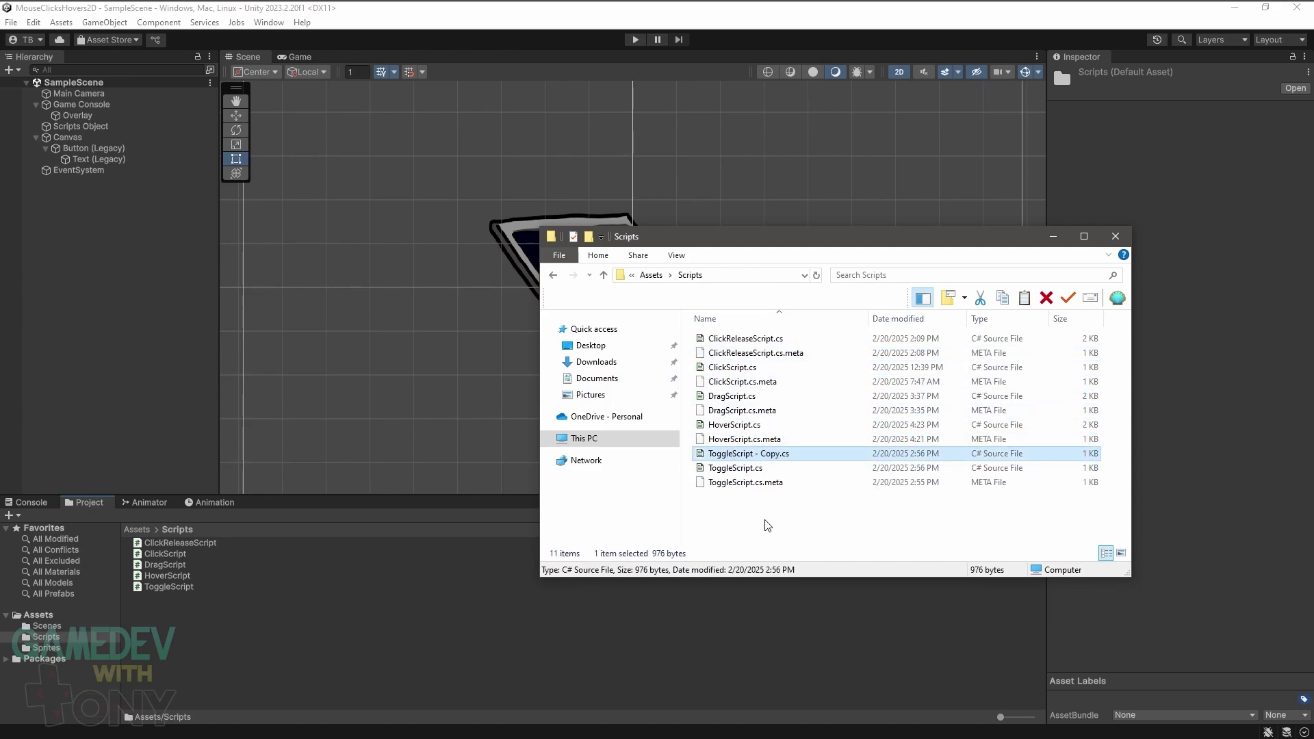
{"action": "key", "text": "F2"}
{"action": "type", "text": "BlockUI"}
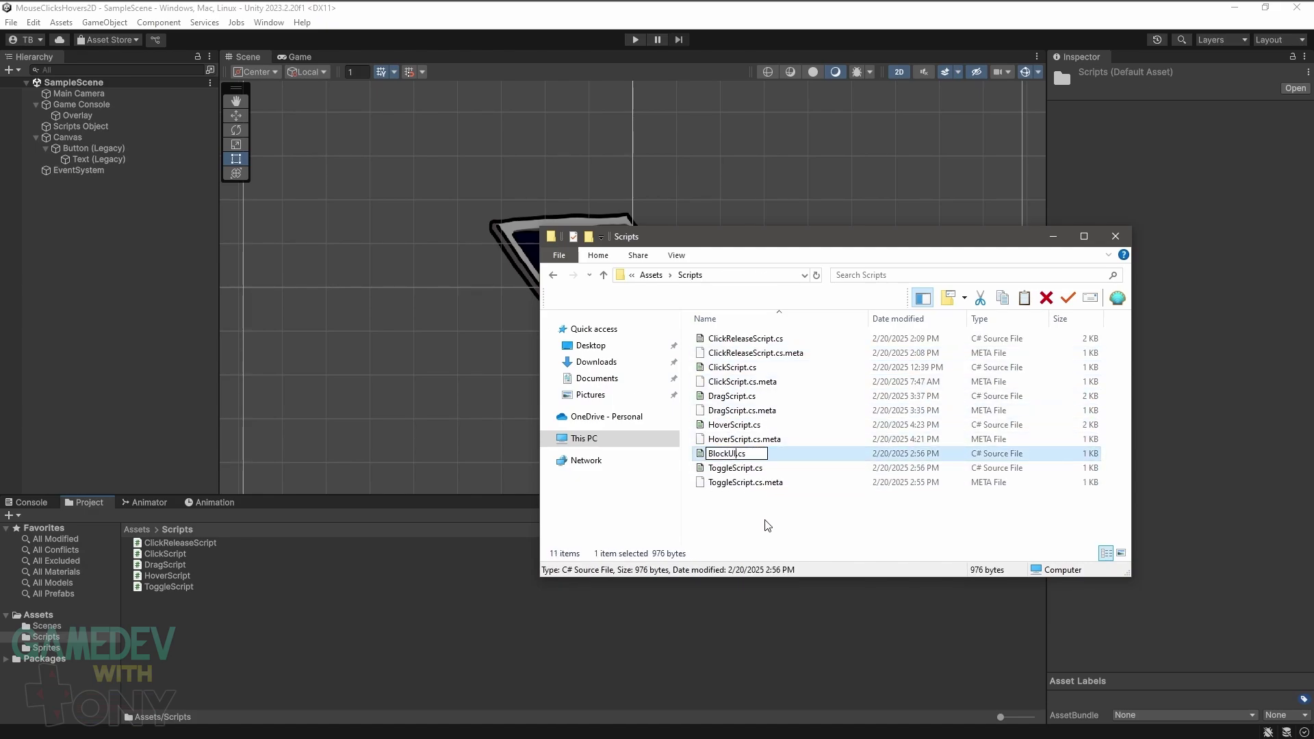
{"action": "type", "text": "Script"}
{"action": "key", "text": "Return"}
- Rename the class in BlockUIScript.cs to BlockUIScript in Visual Studio
{"action": "left_click", "coordinate": [446, 564]}
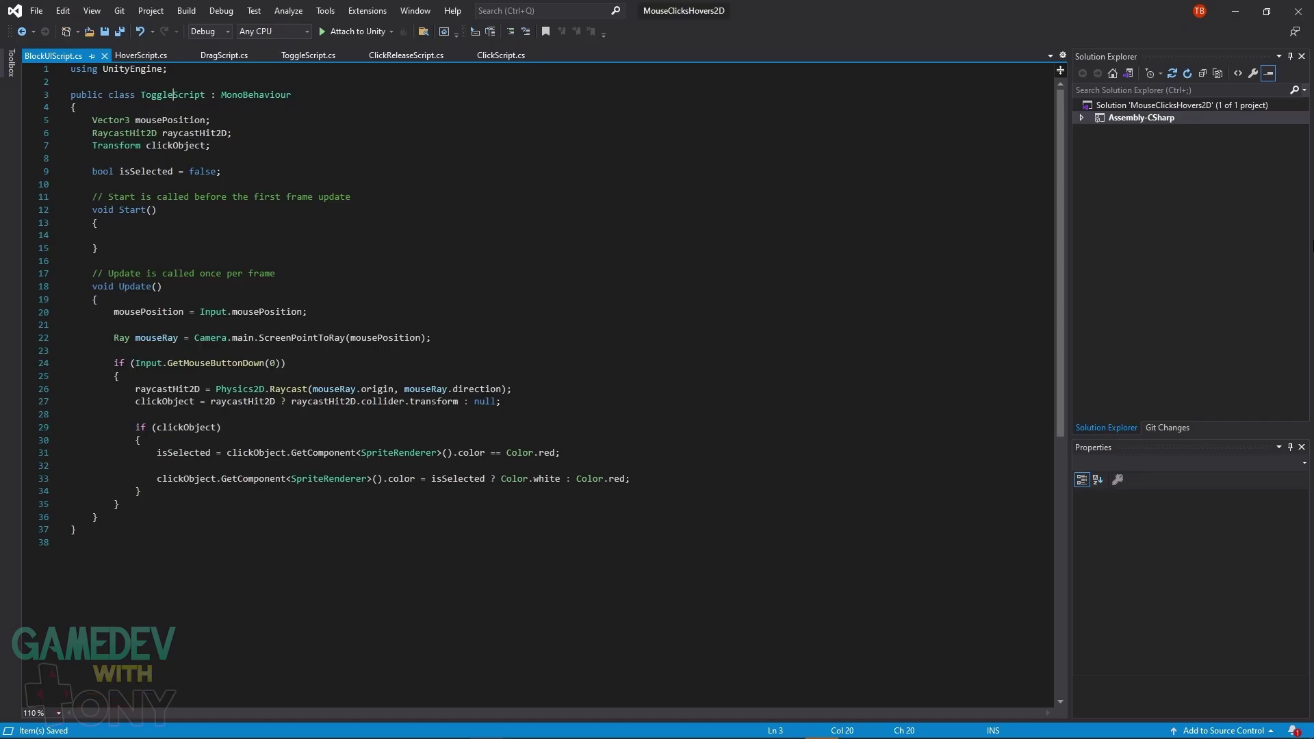
{"action": "key", "text": "BackSpace"}
{"action": "key", "text": "BackSpace"}
{"action": "key", "text": "BackSpace"}
{"action": "type", "text": "BlockUI"}
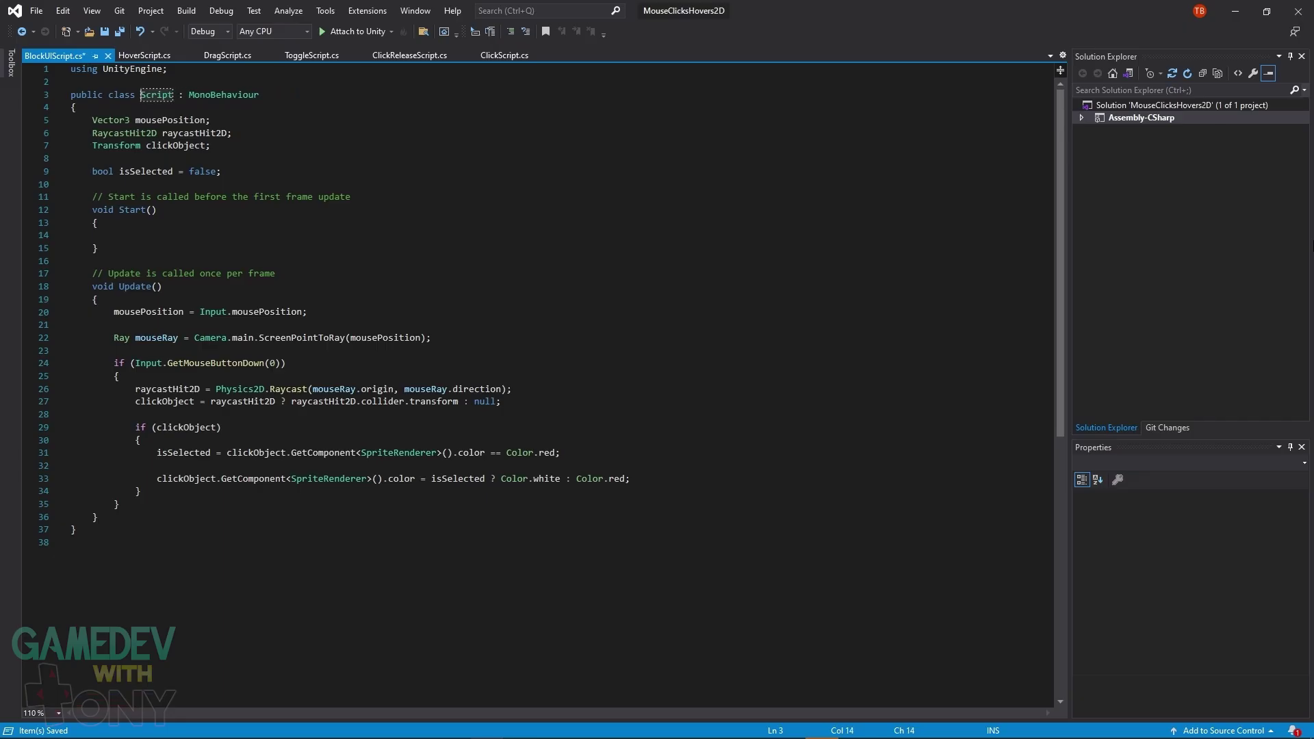
- Add the directive "using UnityEngine.EventSystems;" below the existing using line
{"action": "left_click", "coordinate": [167, 68]}
{"action": "key", "text": "Return"}
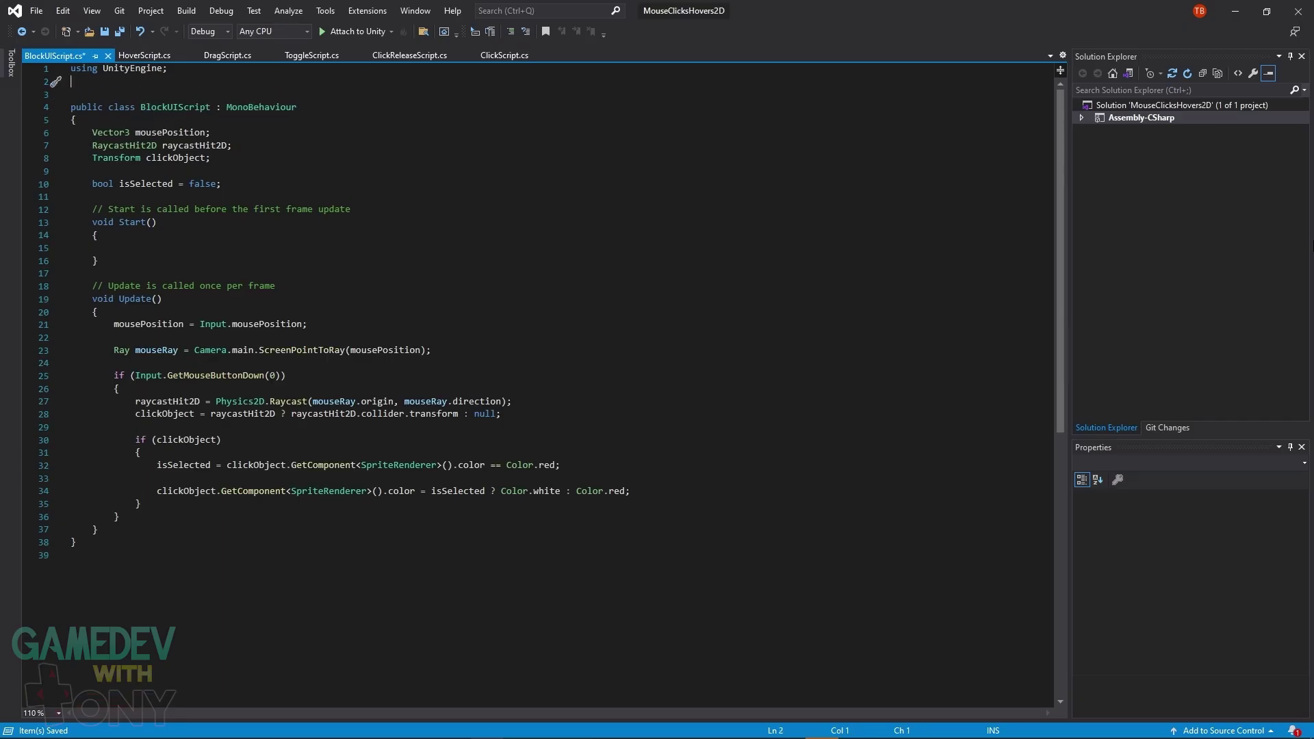
{"action": "type", "text": "using UnityEngine.EventSystems;"}
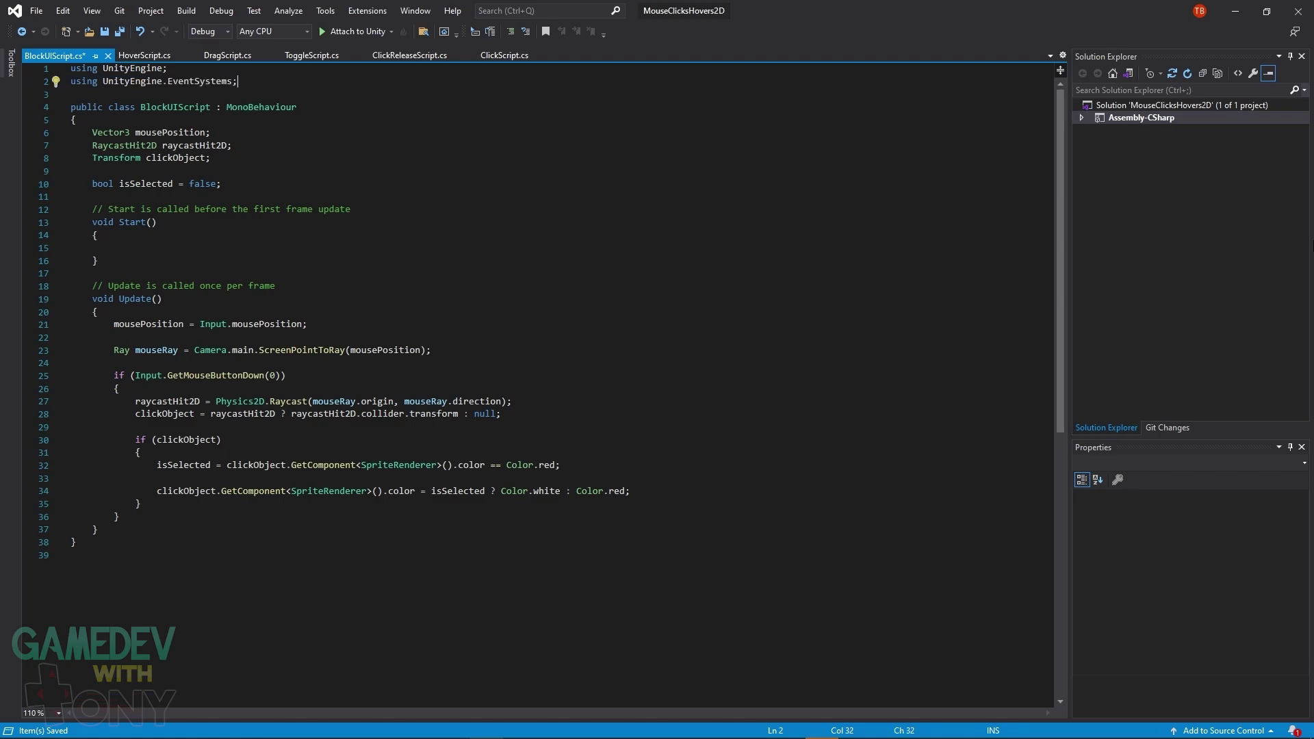
- Insert "if (EventSystem.current.IsPointerOverGameObject()) return;" at the start of Update, followed by a blank line
{"action": "left_click", "coordinate": [114, 324]}
{"action": "key", "text": "Return"}
{"action": "key", "text": "Return"}
{"action": "key", "text": "Up"}
{"action": "key", "text": "Up"}
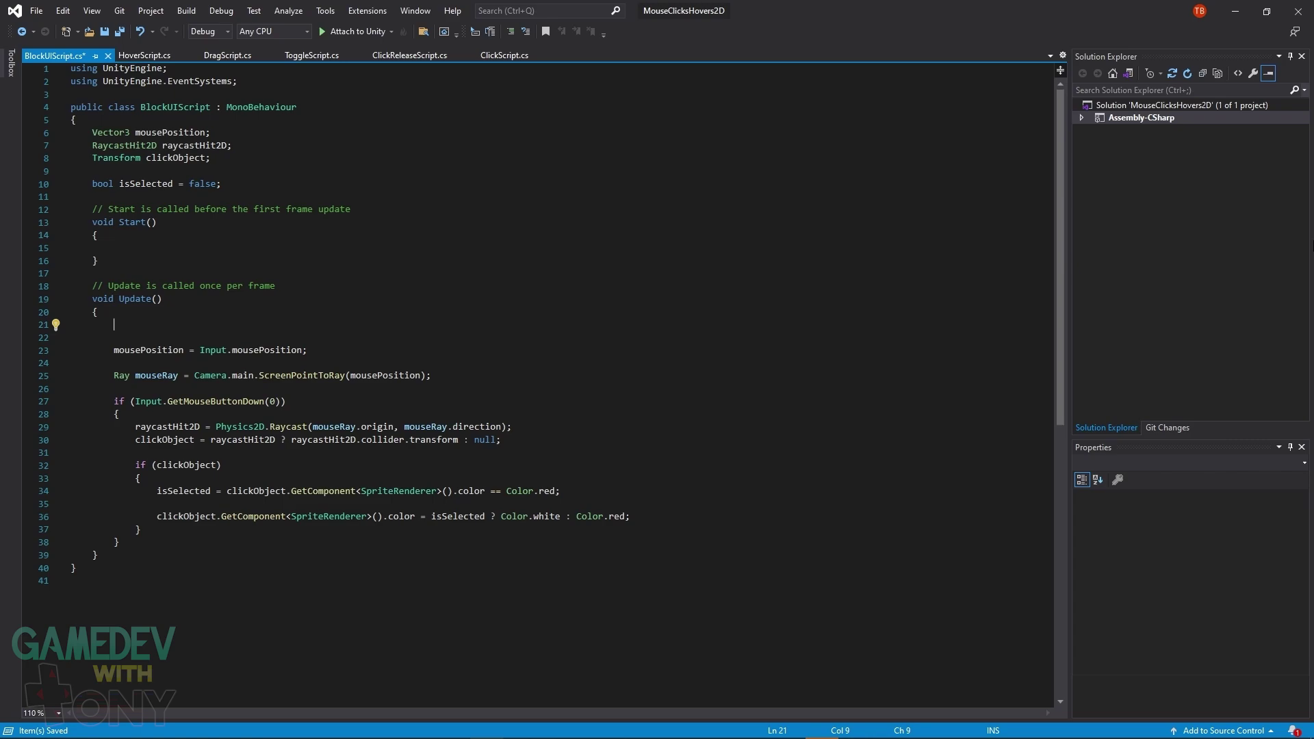
{"action": "type", "text": "if (EventSystem.current.IsPointerOverGameObject()) return;"}
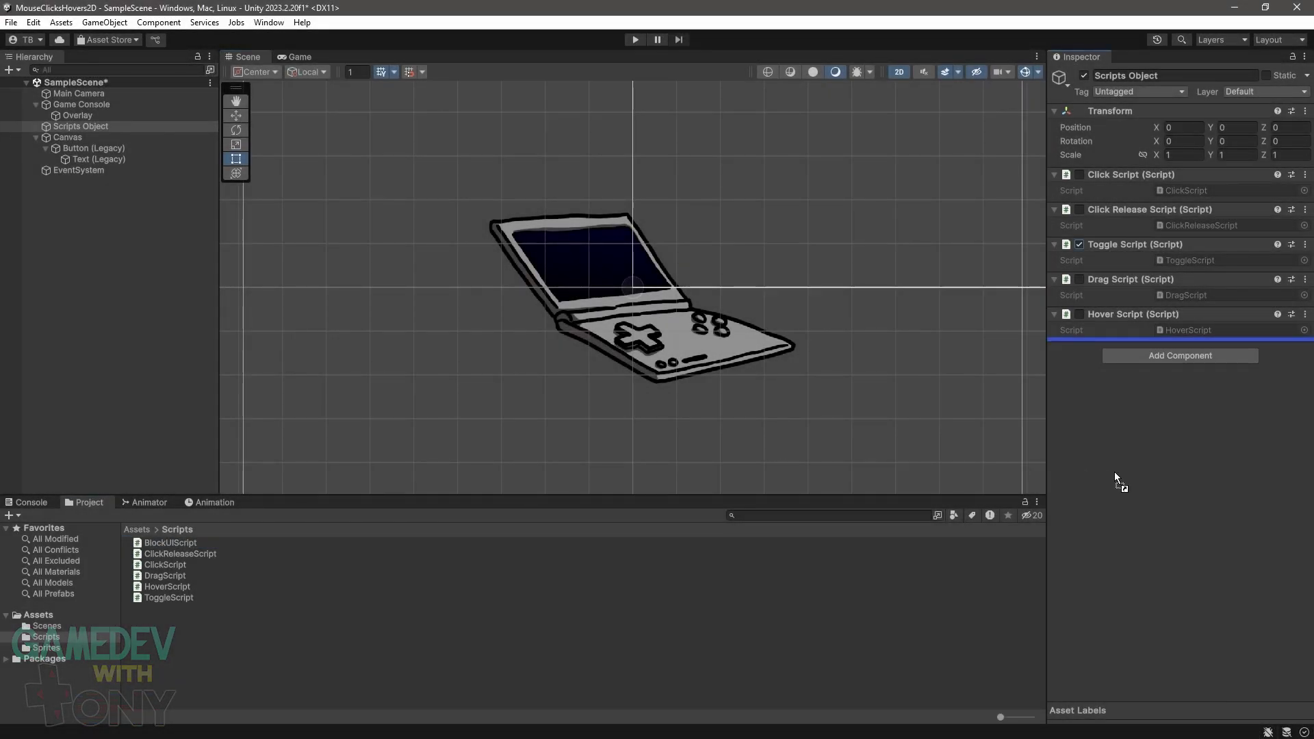
- Disable the Toggle Script on the Scripts Object and play-test BlockUIScript with clicks on the Click Me button and the console
{"action": "left_click", "coordinate": [1079, 245]}
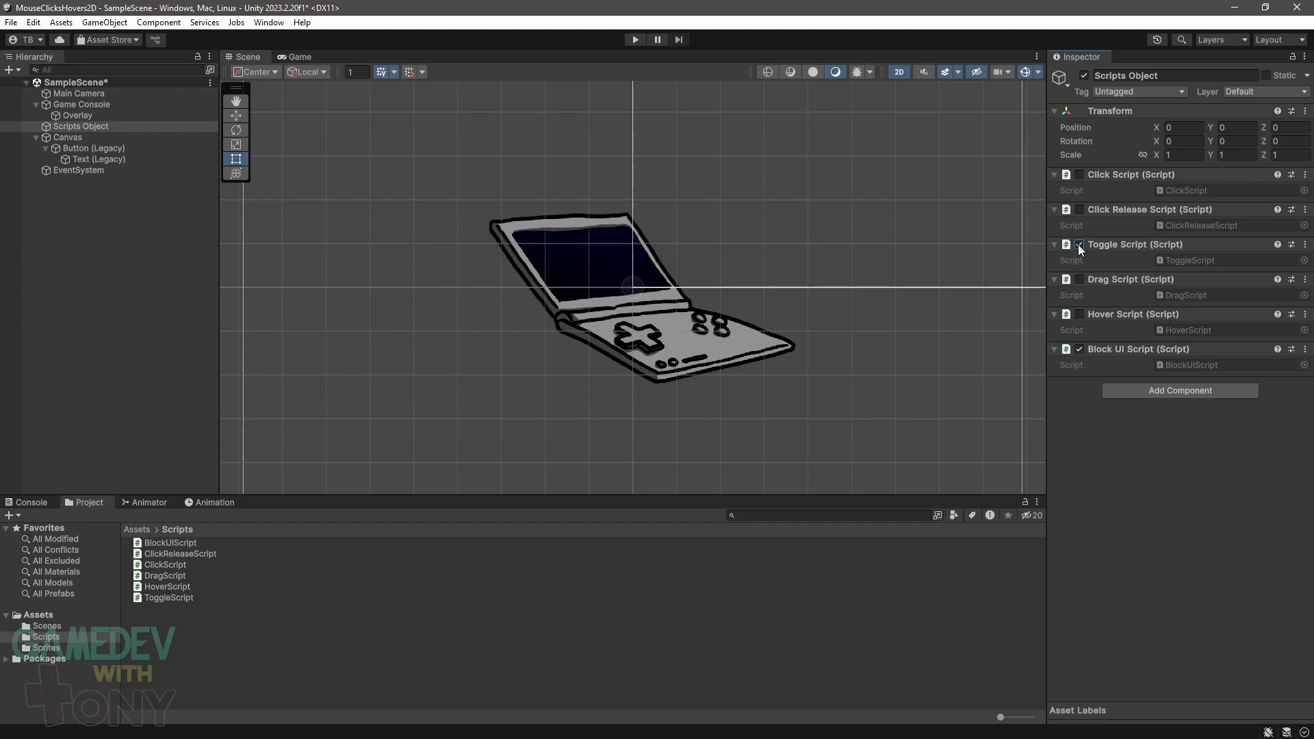
{"action": "left_click", "coordinate": [635, 40]}
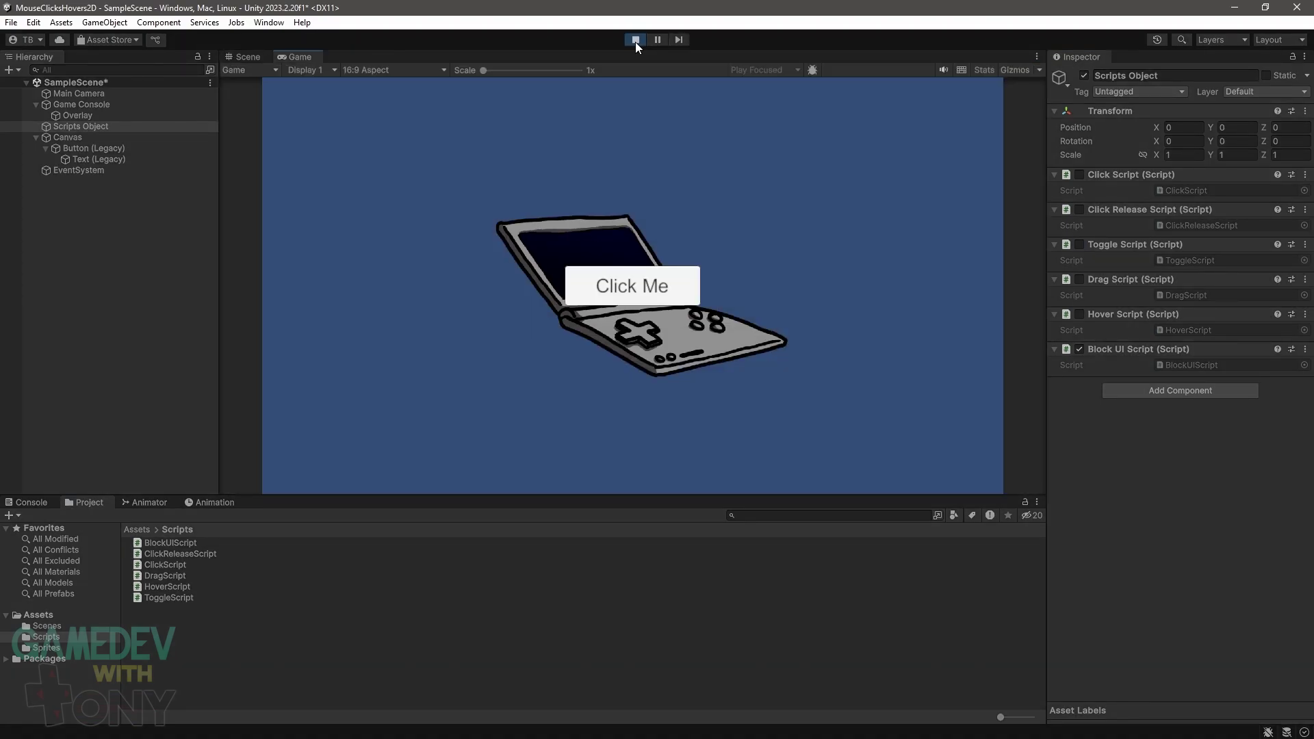
{"action": "left_click", "coordinate": [634, 287]}
{"action": "left_click", "coordinate": [633, 286]}
{"action": "left_click", "coordinate": [633, 287]}
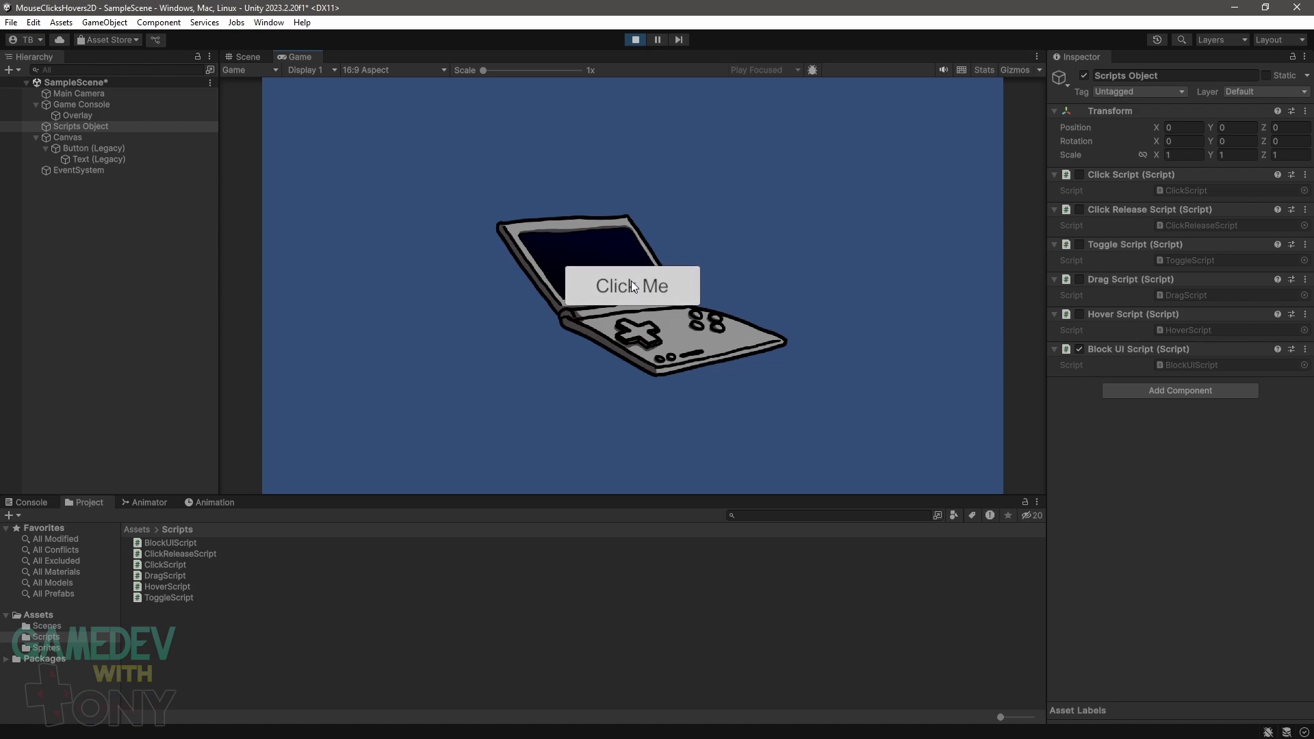
{"action": "left_click", "coordinate": [633, 286]}
{"action": "left_click", "coordinate": [633, 286]}
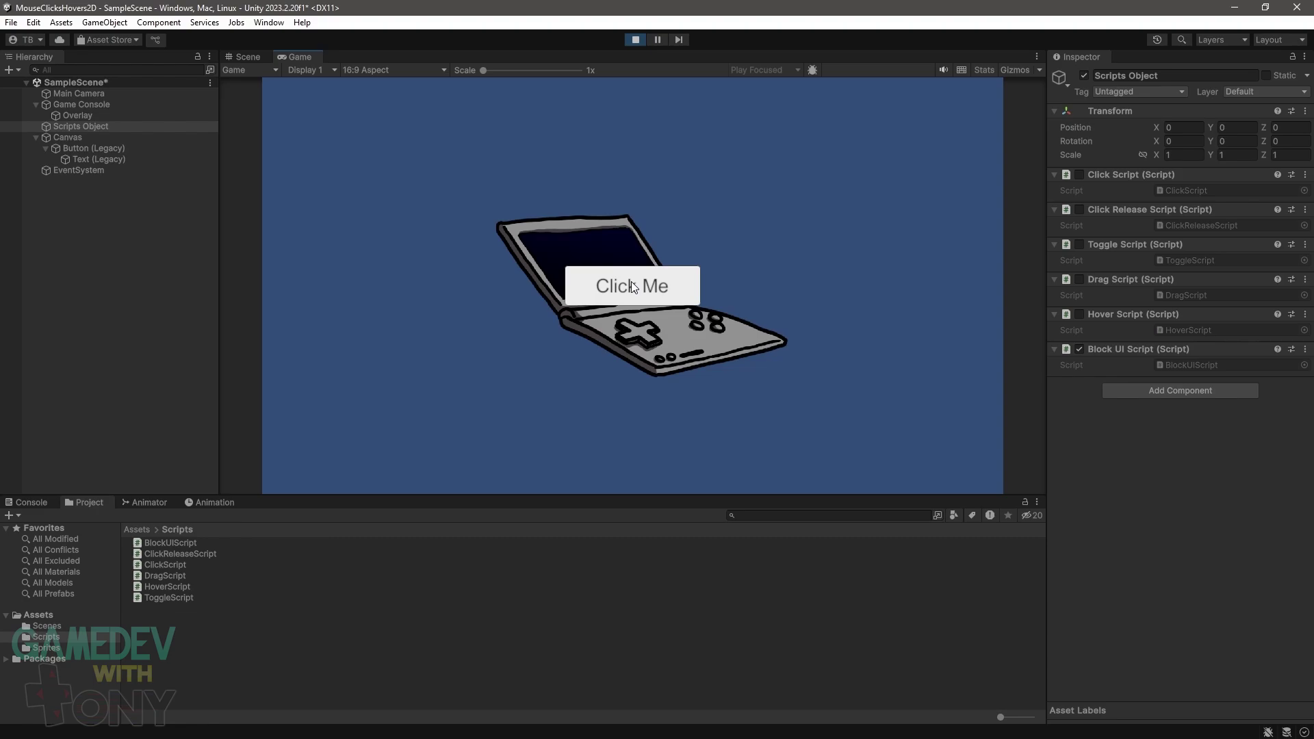
{"action": "left_click", "coordinate": [633, 286]}
{"action": "left_click", "coordinate": [608, 243]}
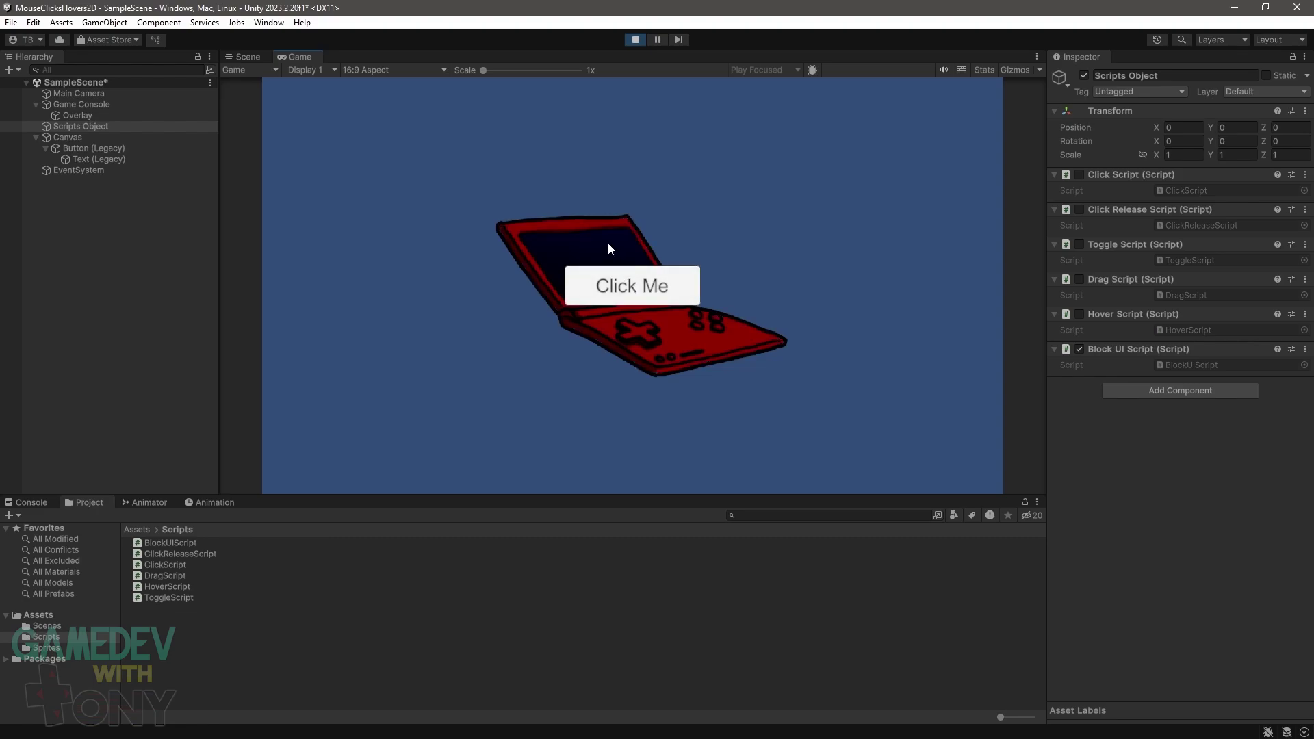
{"action": "left_click", "coordinate": [639, 338]}
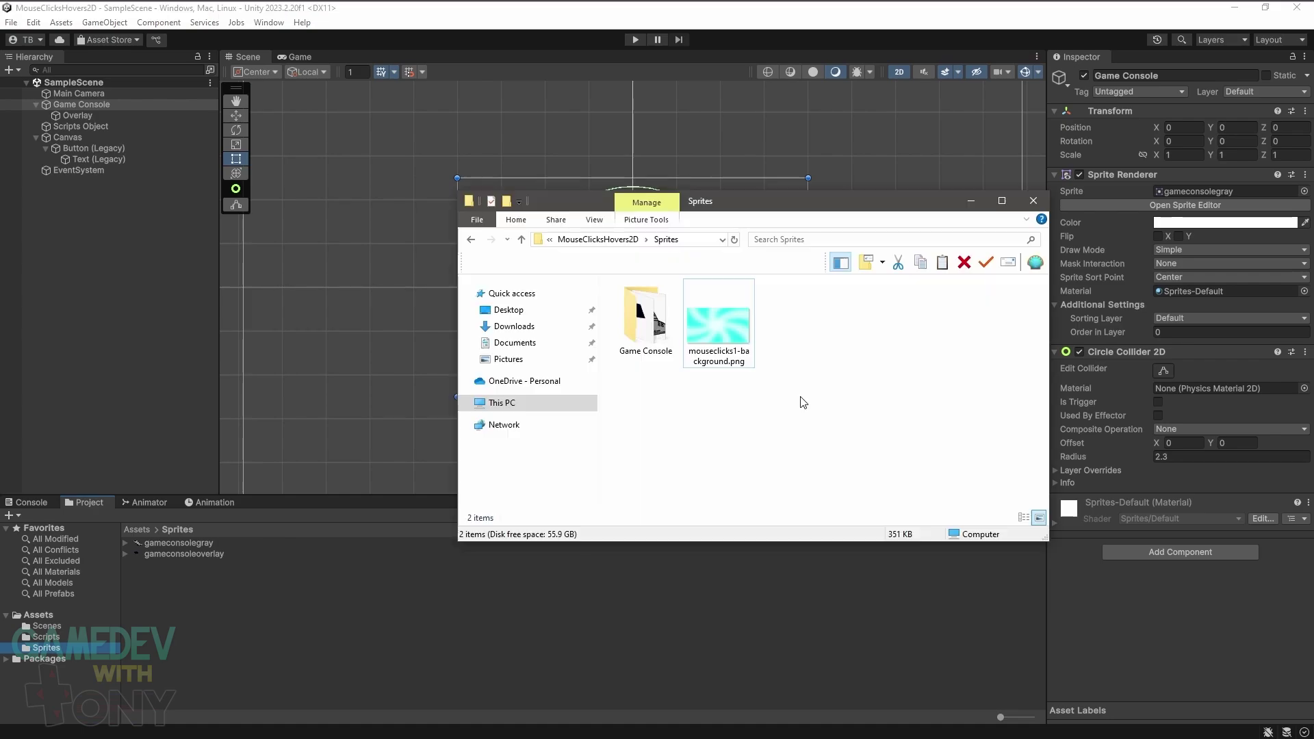
- Import mouseclicks1-background.png into the Sprites folder and apply Single sprite mode, Point (no filter) filtering and no compression
{"action": "left_click_drag", "start_coordinate": [736, 334], "coordinate": [212, 626]}
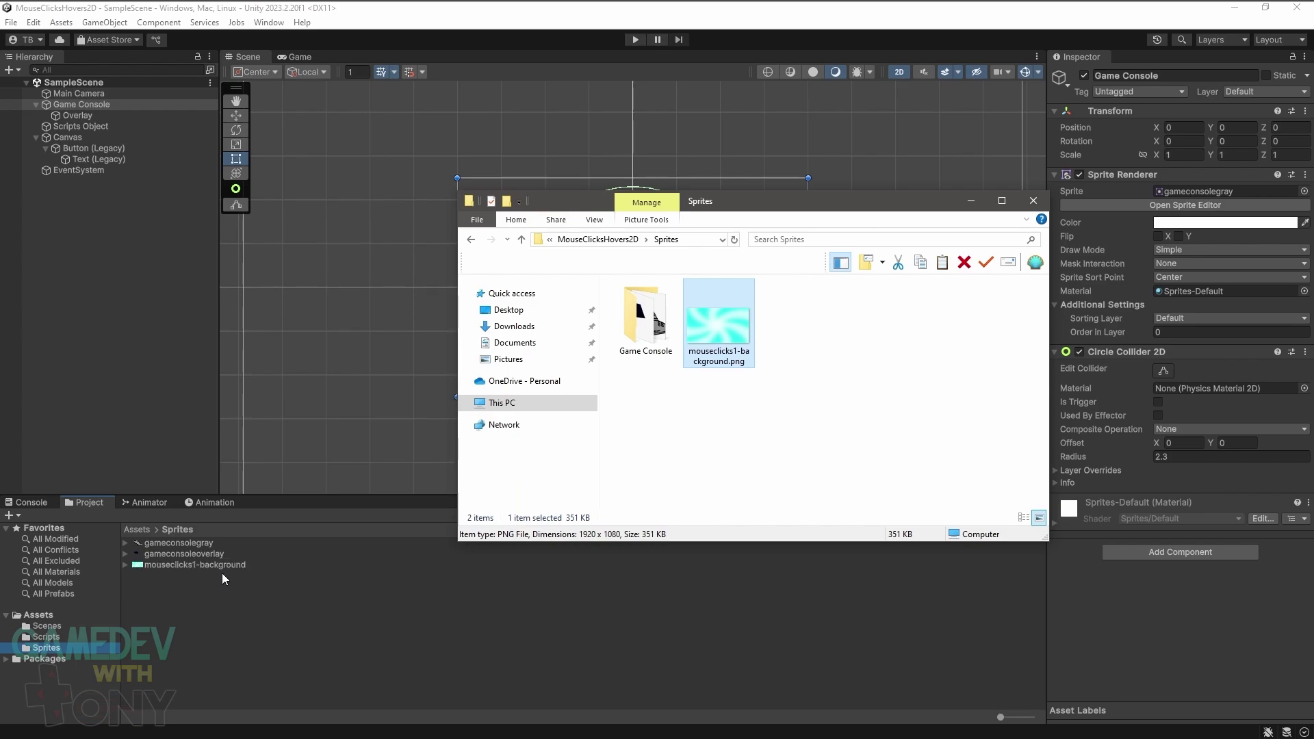
{"action": "left_click", "coordinate": [224, 568]}
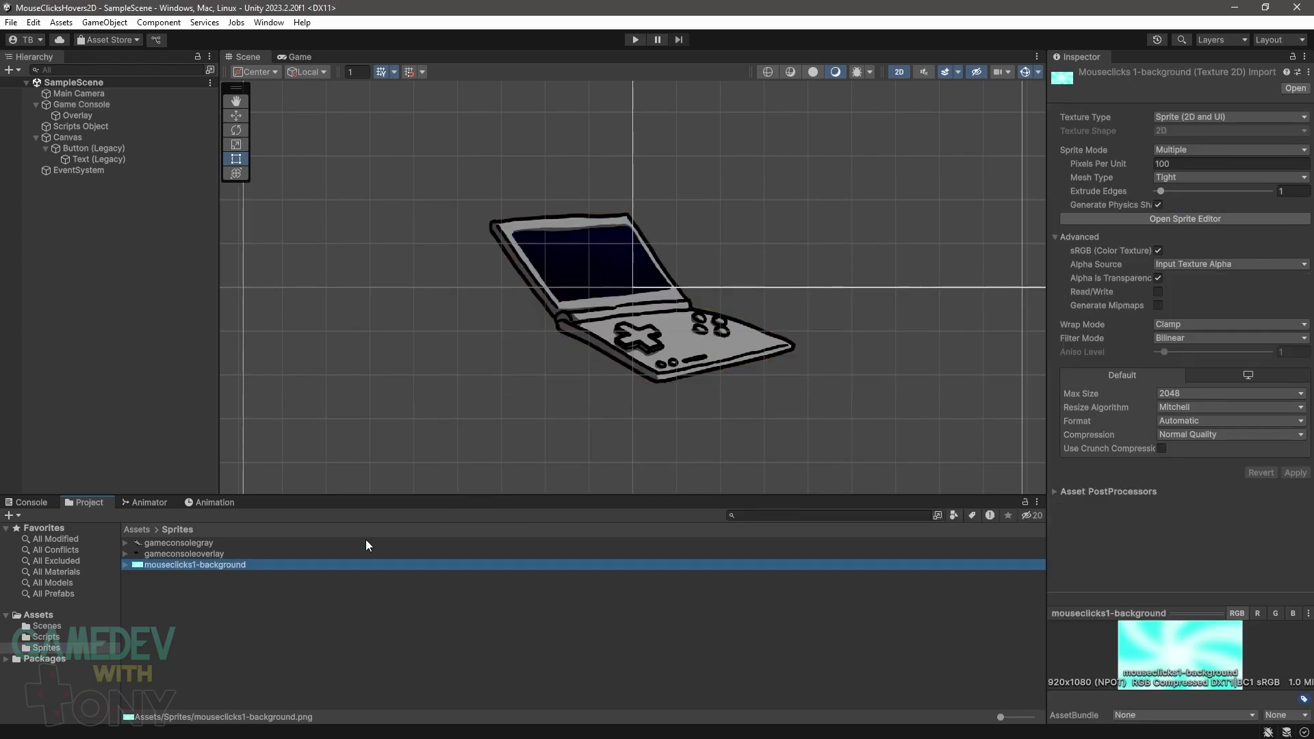
{"action": "left_click", "coordinate": [1189, 150]}
{"action": "left_click", "coordinate": [1195, 168]}
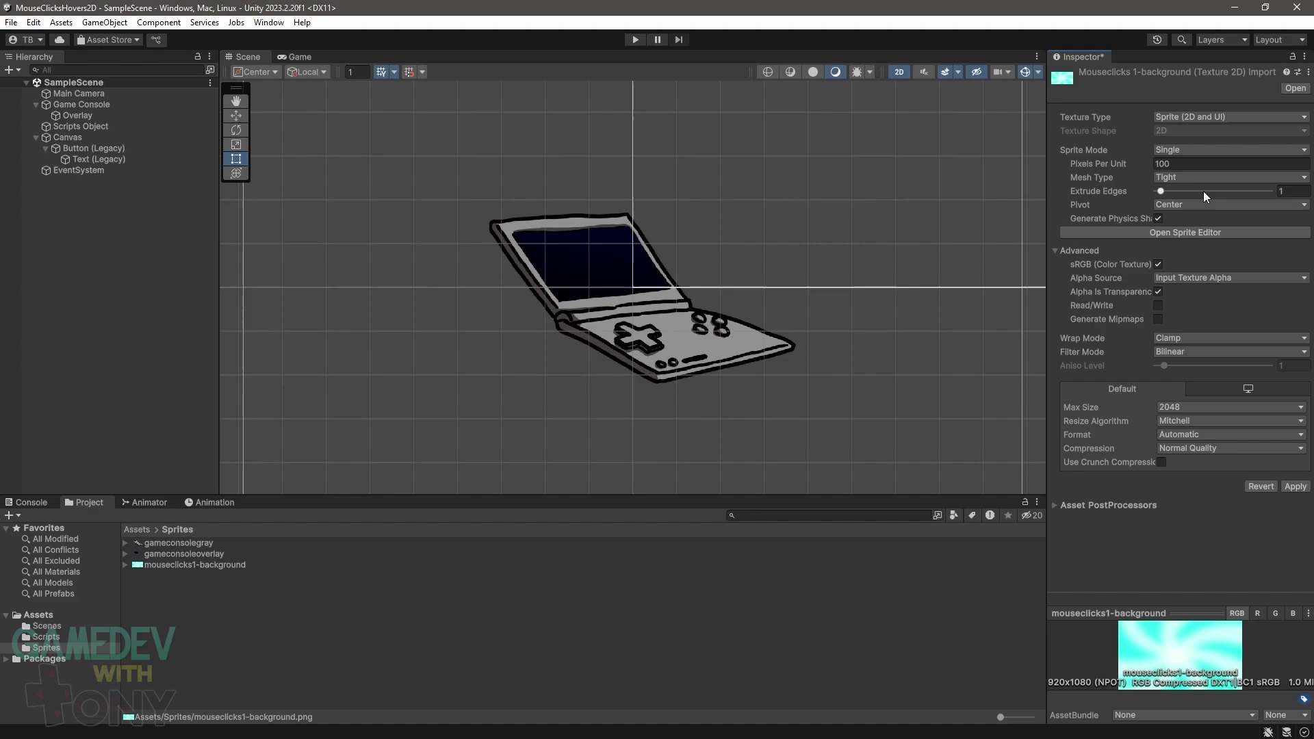
{"action": "left_click", "coordinate": [1201, 351]}
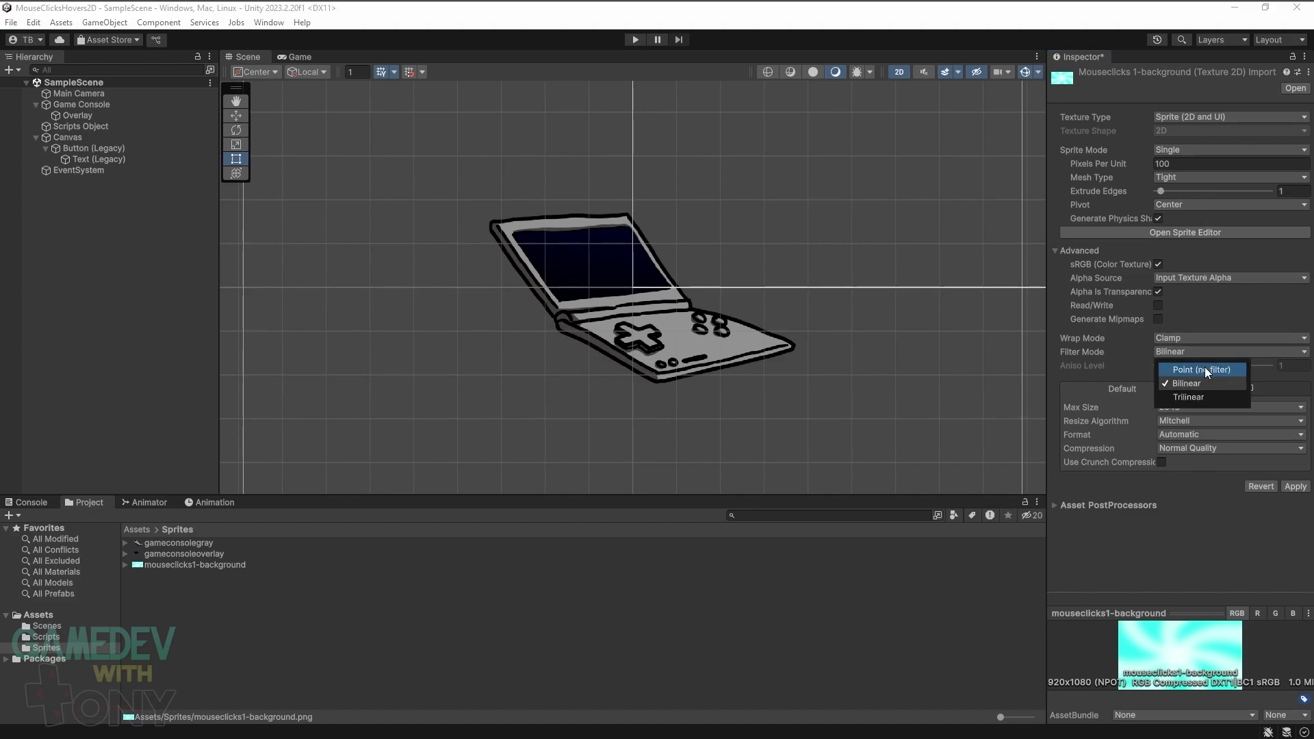
{"action": "left_click", "coordinate": [1204, 370]}
{"action": "left_click", "coordinate": [1207, 448]}
{"action": "left_click", "coordinate": [1209, 467]}
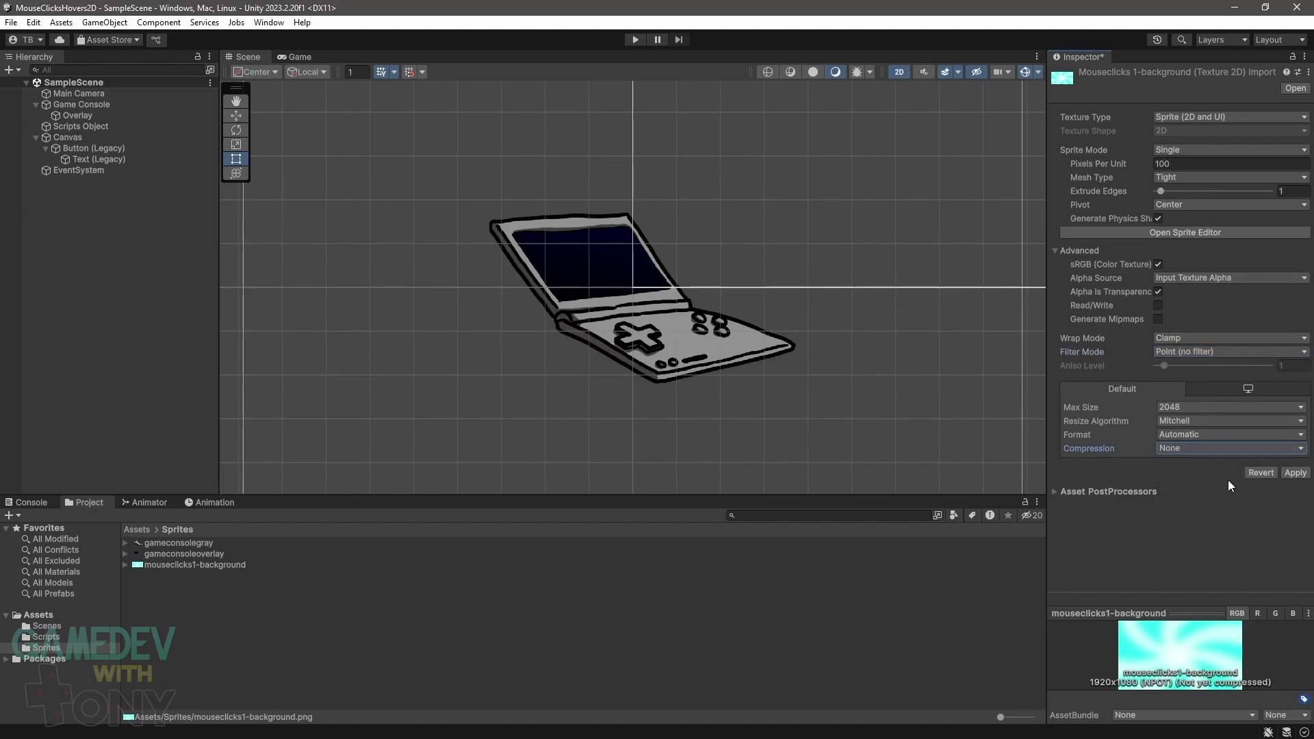
{"action": "left_click", "coordinate": [1298, 475]}
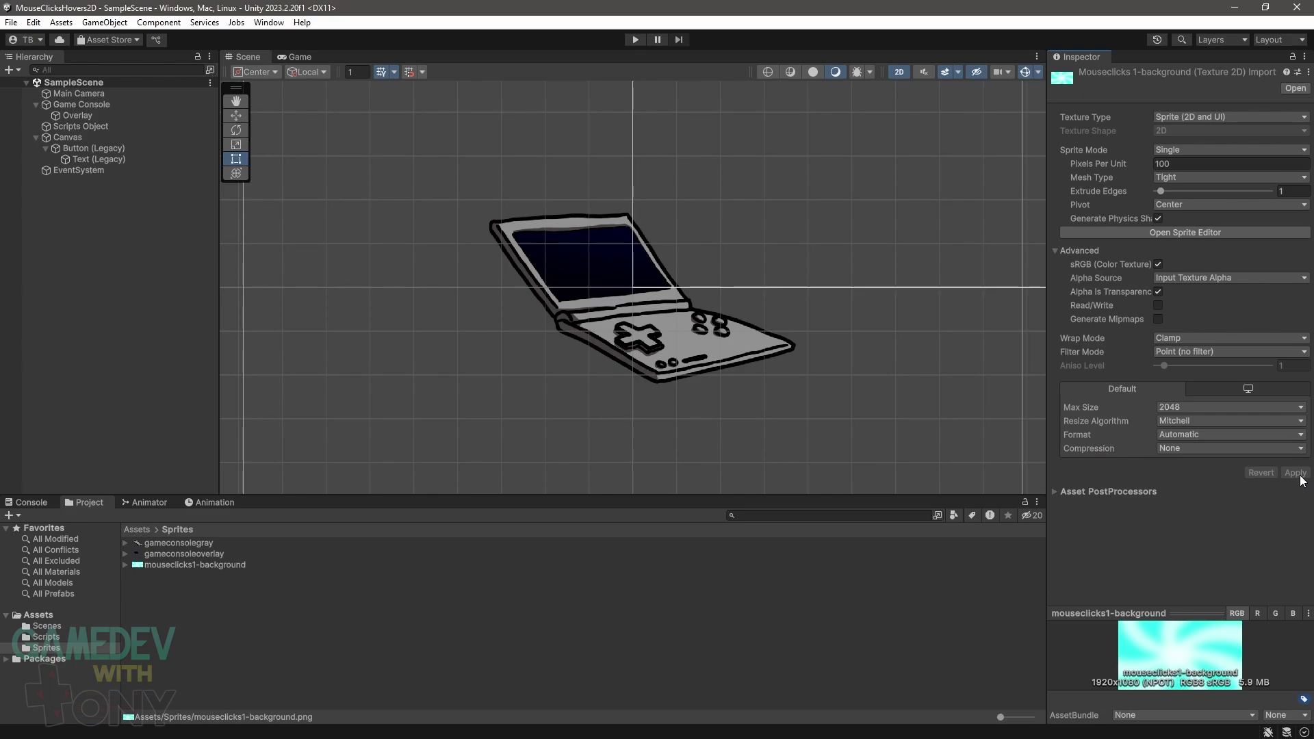
- Create an empty game object named Background at the root of the scene
{"action": "right_click", "coordinate": [104, 316]}
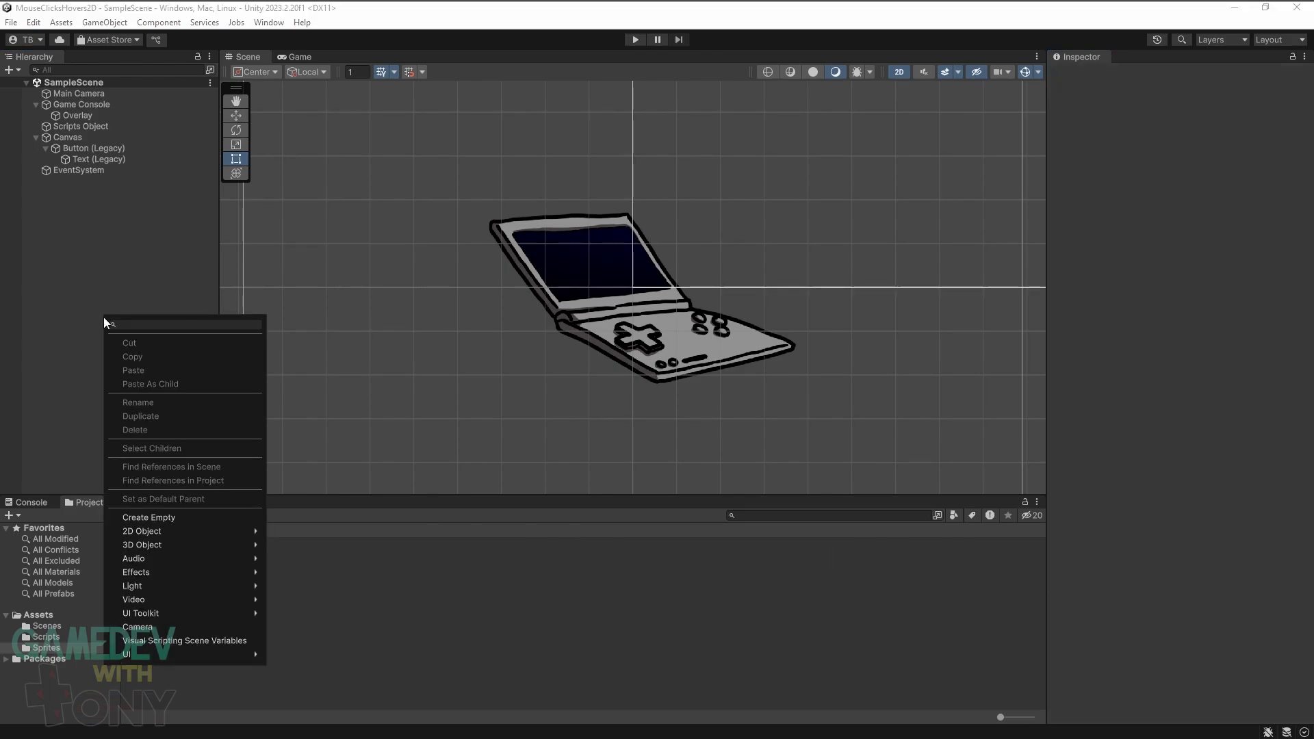
{"action": "left_click", "coordinate": [161, 515]}
{"action": "type", "text": "B"}
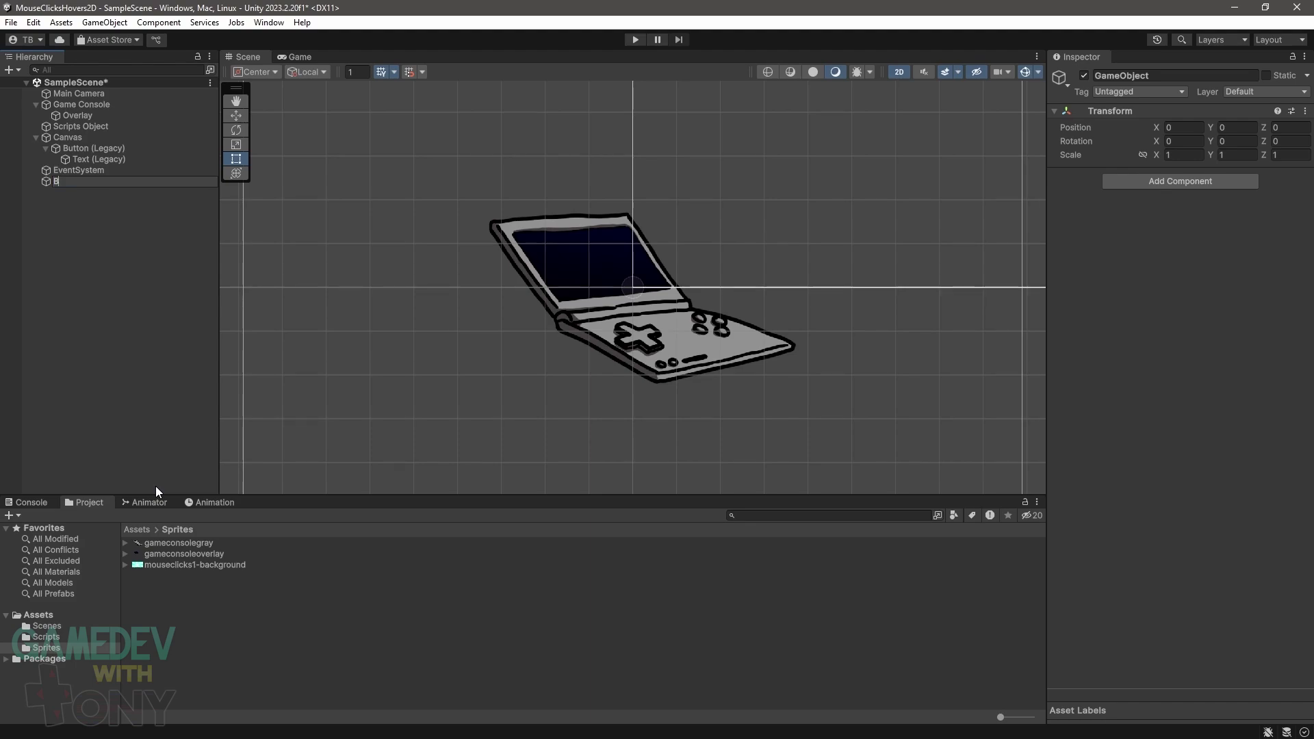
{"action": "type", "text": "ackground"}
{"action": "key", "text": "Return"}
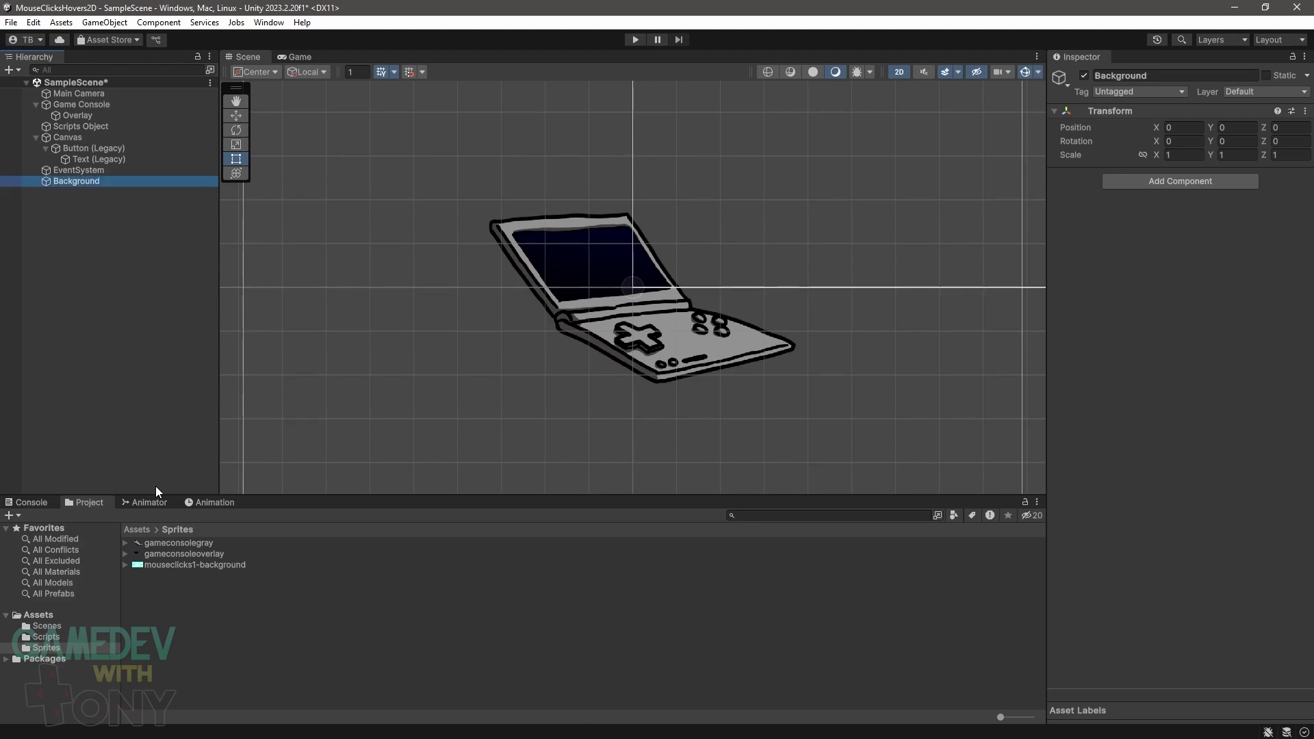
- Set the Background object's Z position to 1 and add a Sprite Renderer using the mouseclicks1-background sprite
{"action": "left_click", "coordinate": [1287, 127]}
{"action": "type", "text": "1"}
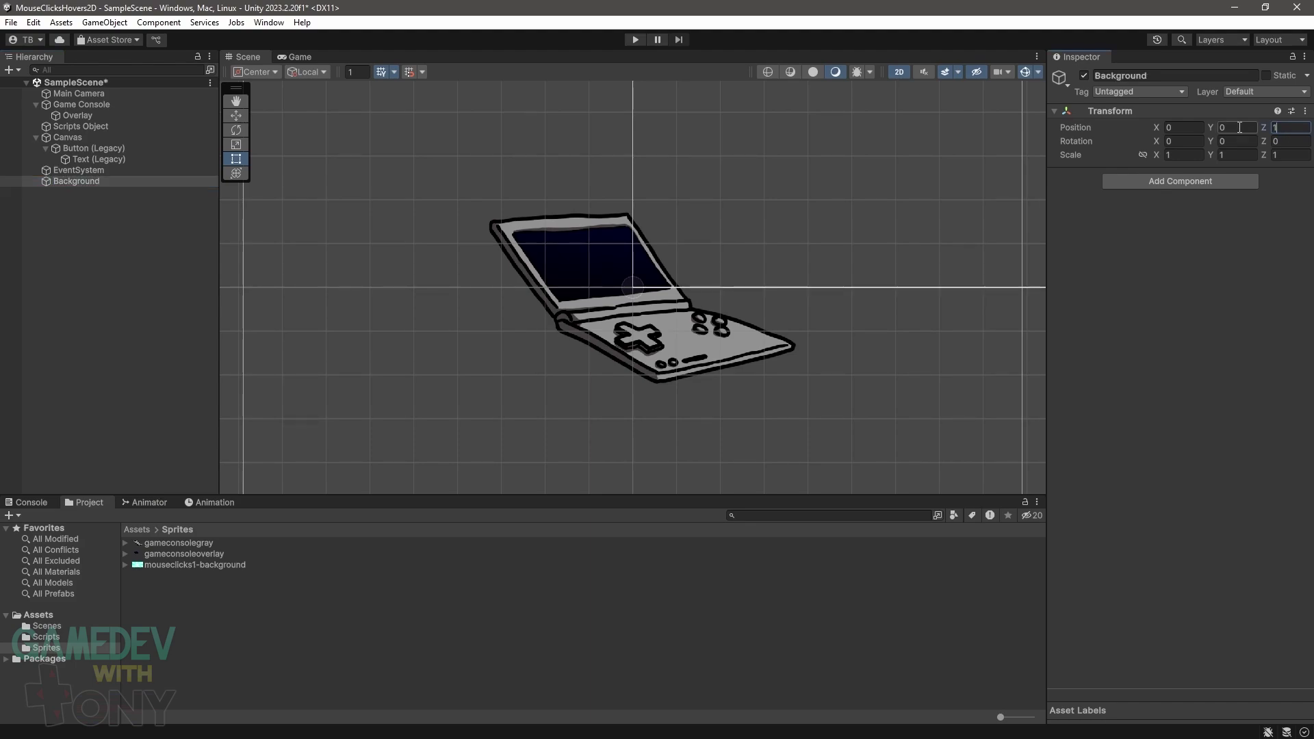
{"action": "left_click", "coordinate": [1205, 183]}
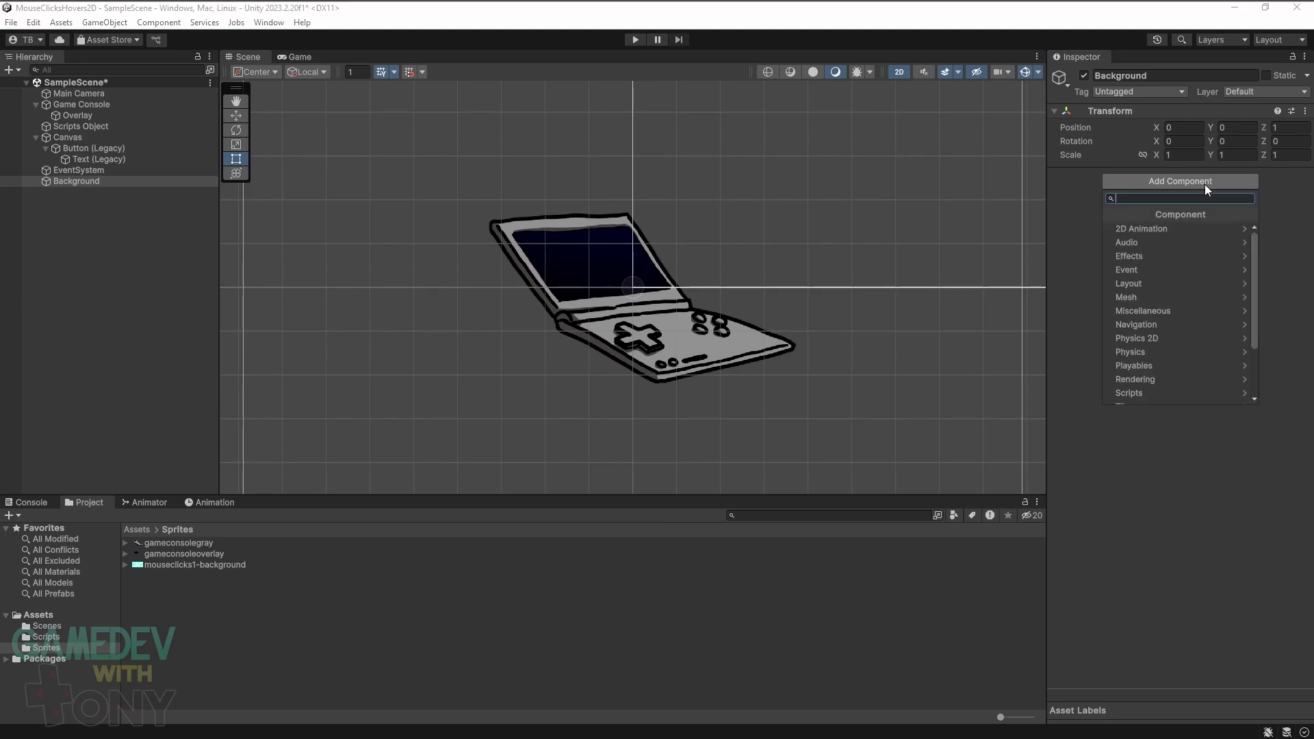
{"action": "type", "text": "sprite"}
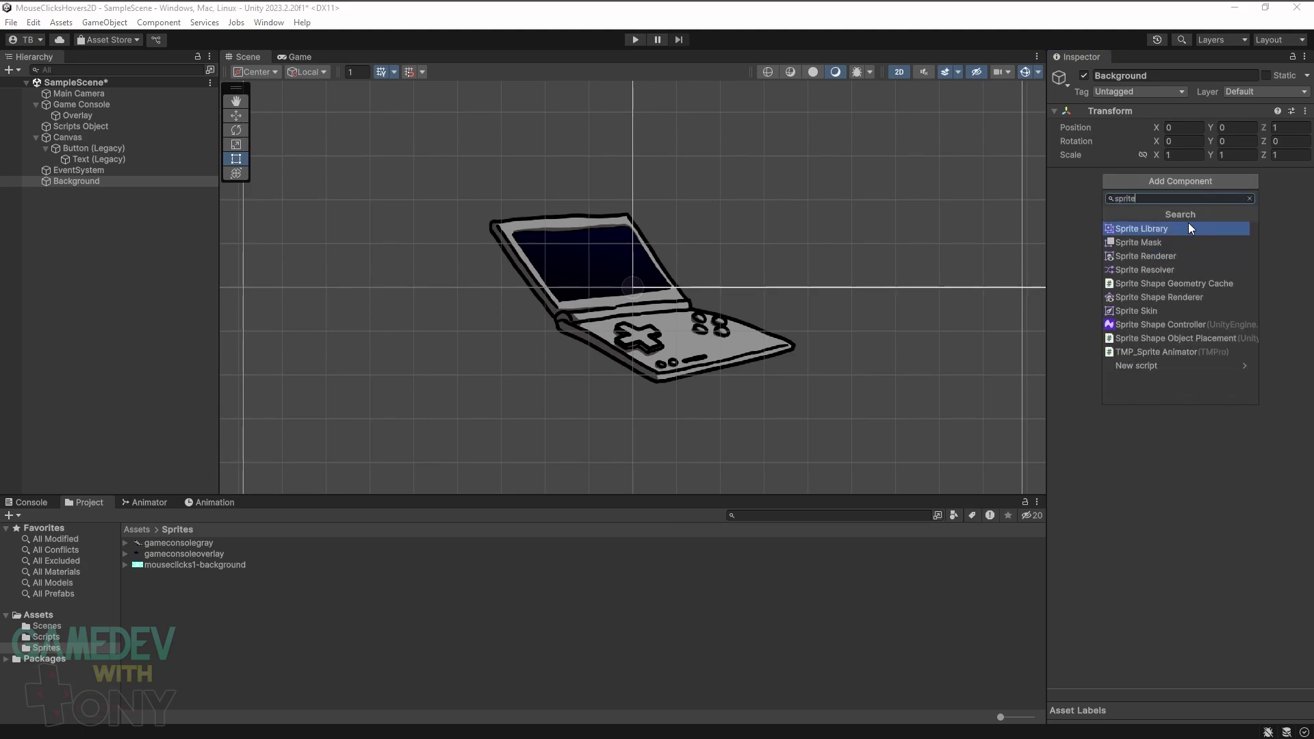
{"action": "left_click", "coordinate": [1184, 252]}
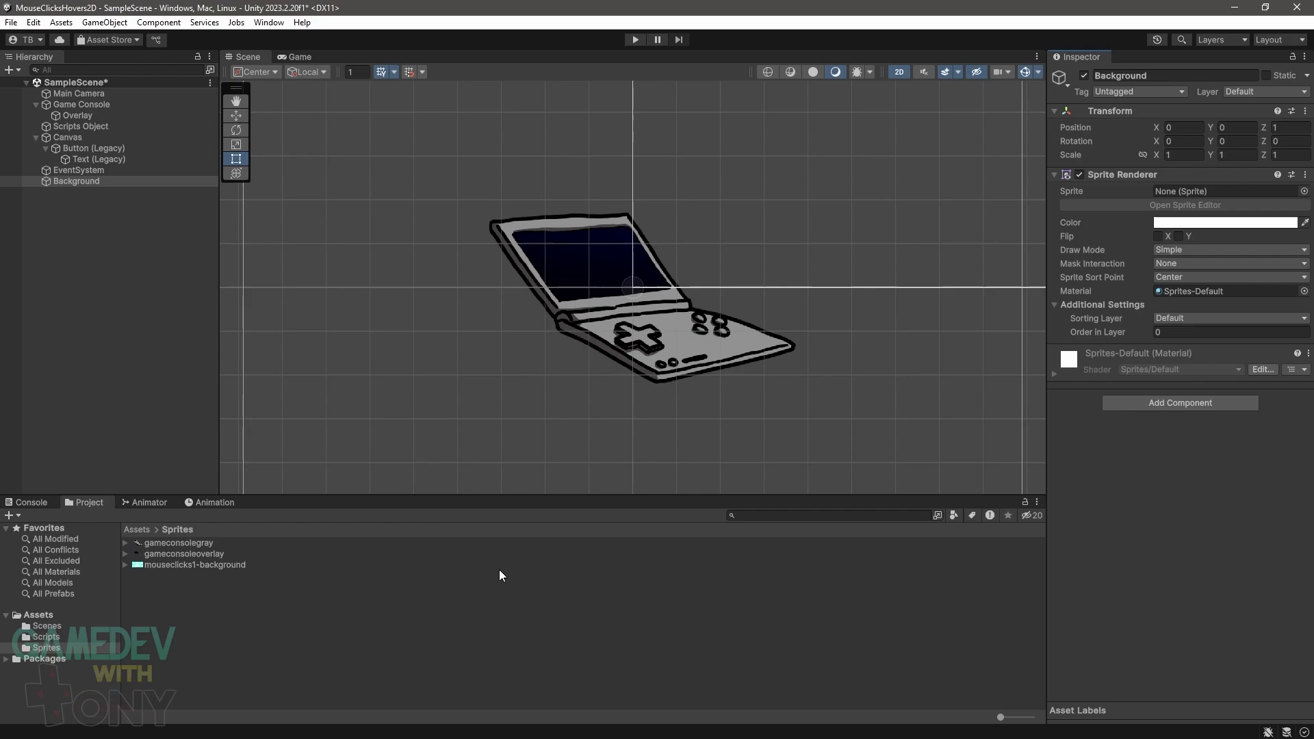
{"action": "mouse_move", "coordinate": [260, 568]}
{"action": "left_mouse_down"}
{"action": "mouse_move", "coordinate": [1168, 590]}
{"action": "mouse_move", "coordinate": [1264, 254]}
{"action": "mouse_move", "coordinate": [1251, 194]}
{"action": "left_mouse_up"}
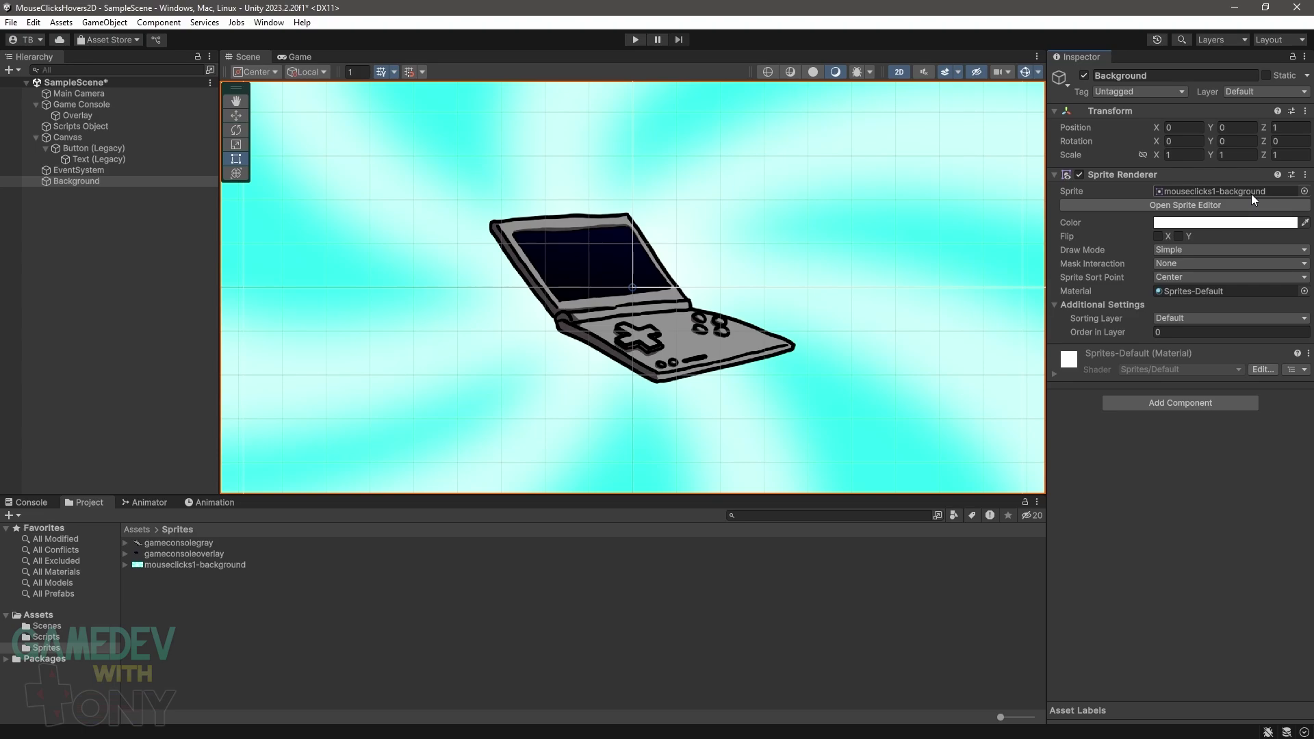
- Deactivate the Game Console and Canvas objects in the scene
{"action": "left_click", "coordinate": [96, 105]}
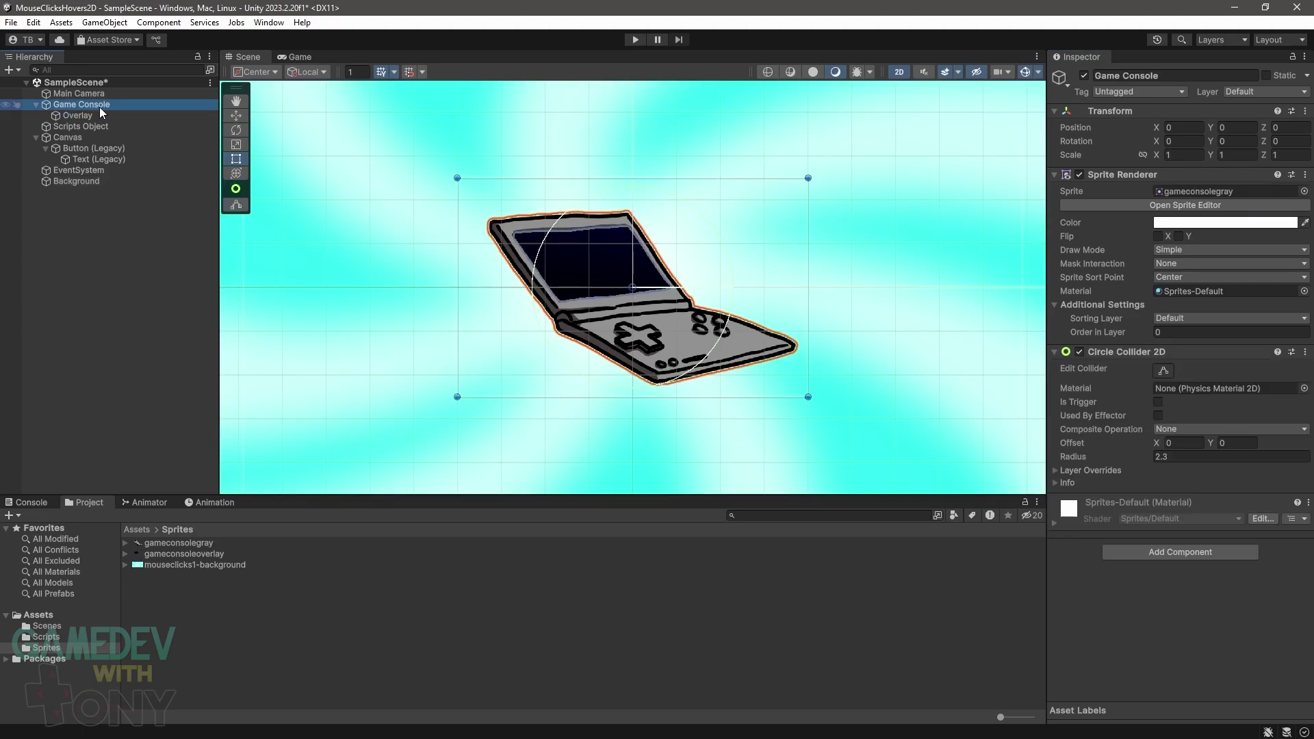
{"action": "left_click", "coordinate": [1085, 76]}
{"action": "left_click", "coordinate": [74, 139]}
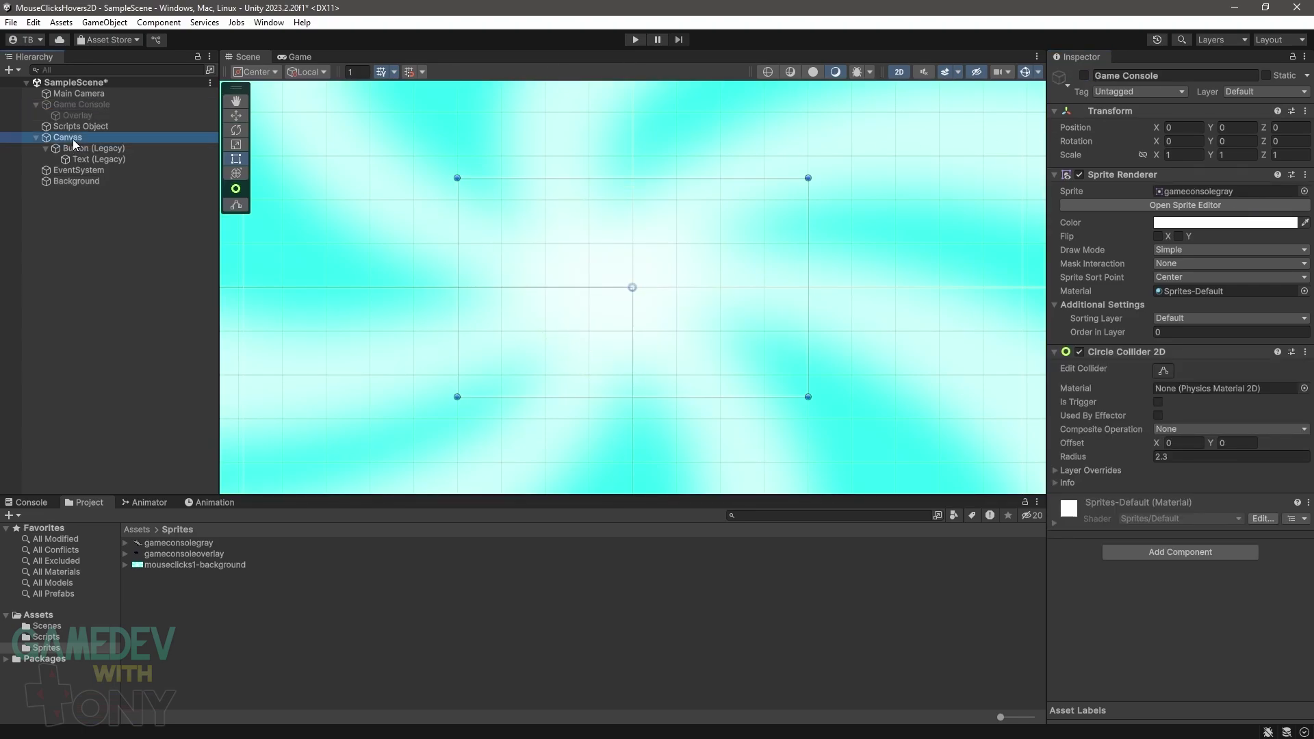
{"action": "left_click", "coordinate": [1085, 75]}
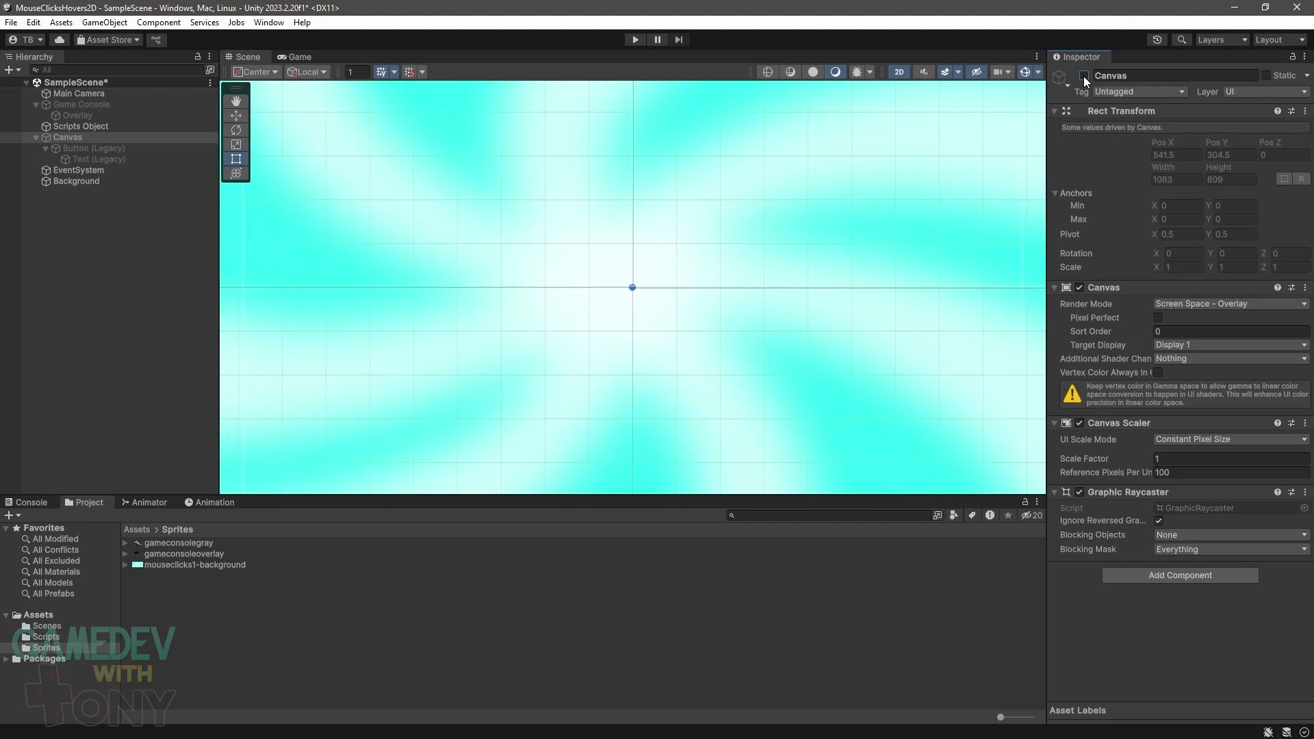
- Import the Black folder of game console frames into the project's Sprites folder and open it
{"action": "key", "text": "alt+Tab"}
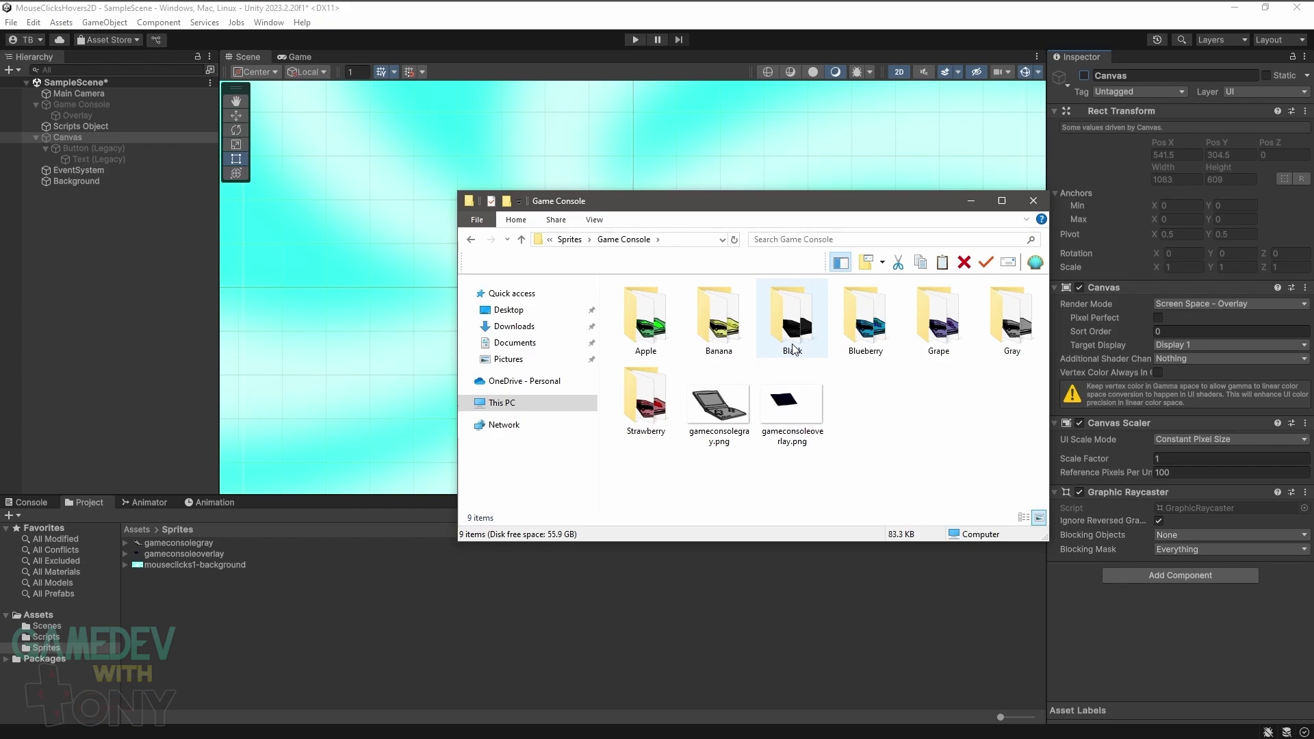
{"action": "left_click_drag", "start_coordinate": [792, 320], "coordinate": [236, 614]}
{"action": "double_click", "coordinate": [179, 543]}
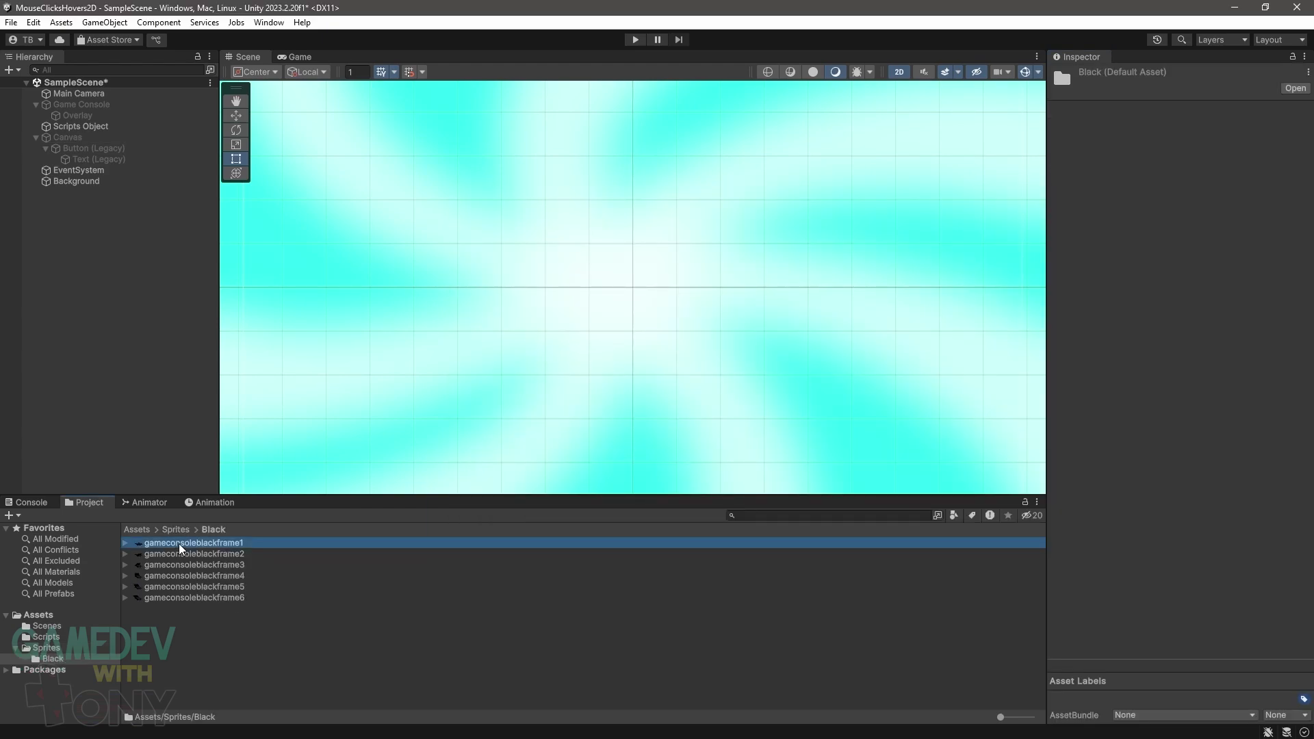
- Apply Single sprite mode, Point (no filter) filtering and no compression to all six gameconsoleblackframe textures
{"action": "left_click", "coordinate": [177, 598], "text": "shift"}
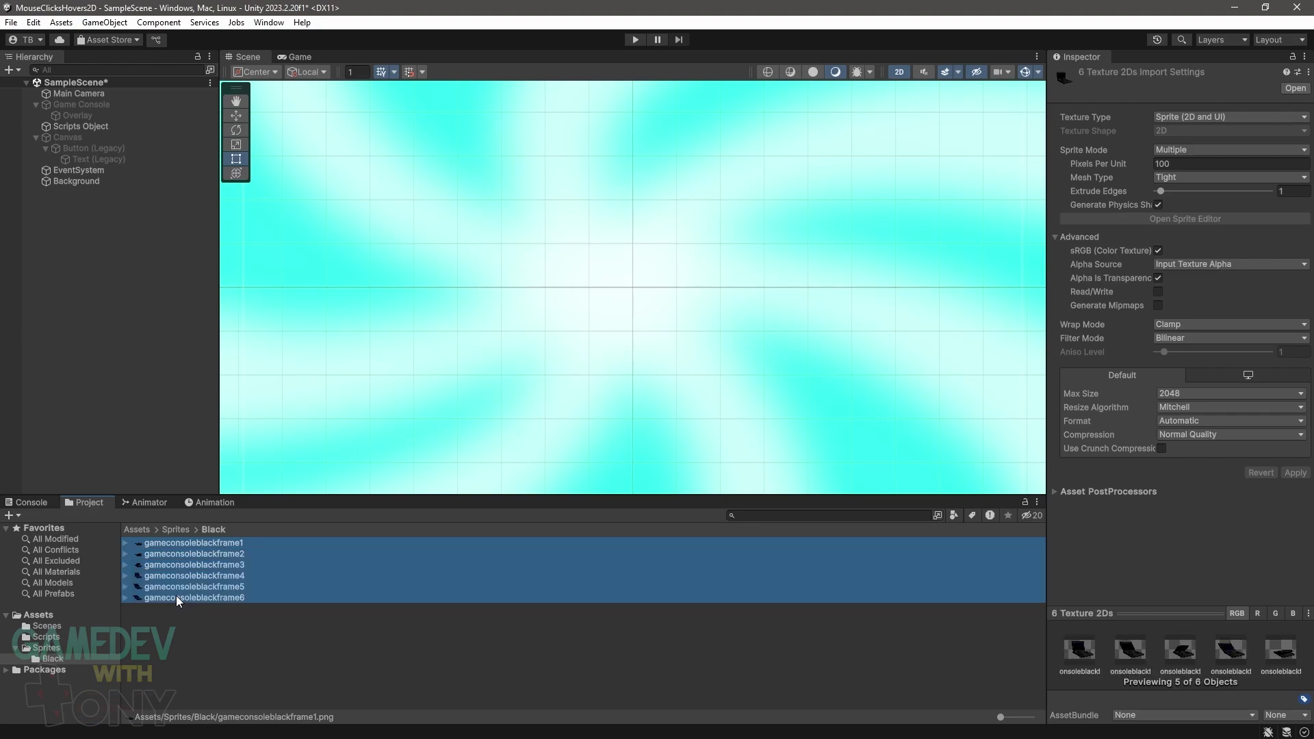
{"action": "left_click", "coordinate": [1209, 149]}
{"action": "left_click", "coordinate": [1205, 167]}
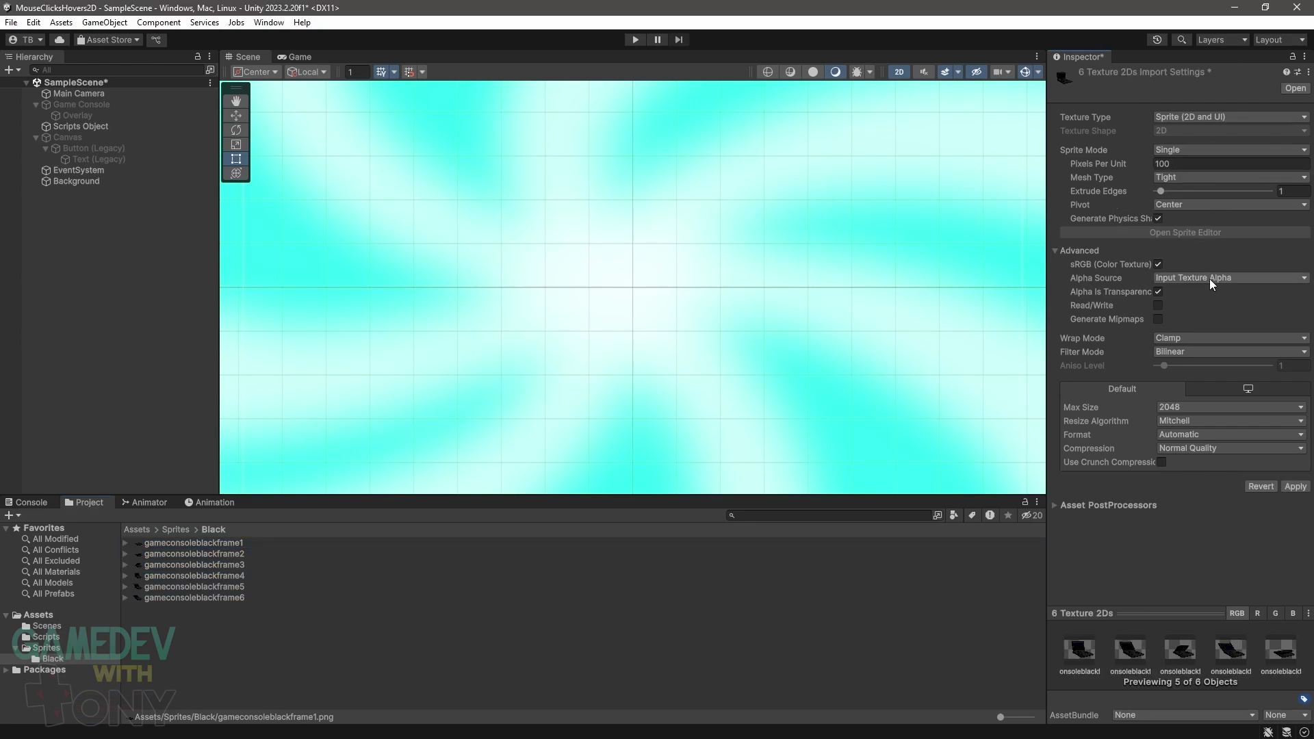
{"action": "left_click", "coordinate": [1204, 352]}
{"action": "left_click", "coordinate": [1194, 370]}
{"action": "left_click", "coordinate": [1208, 448]}
{"action": "left_click", "coordinate": [1212, 466]}
{"action": "left_click", "coordinate": [1295, 473]}
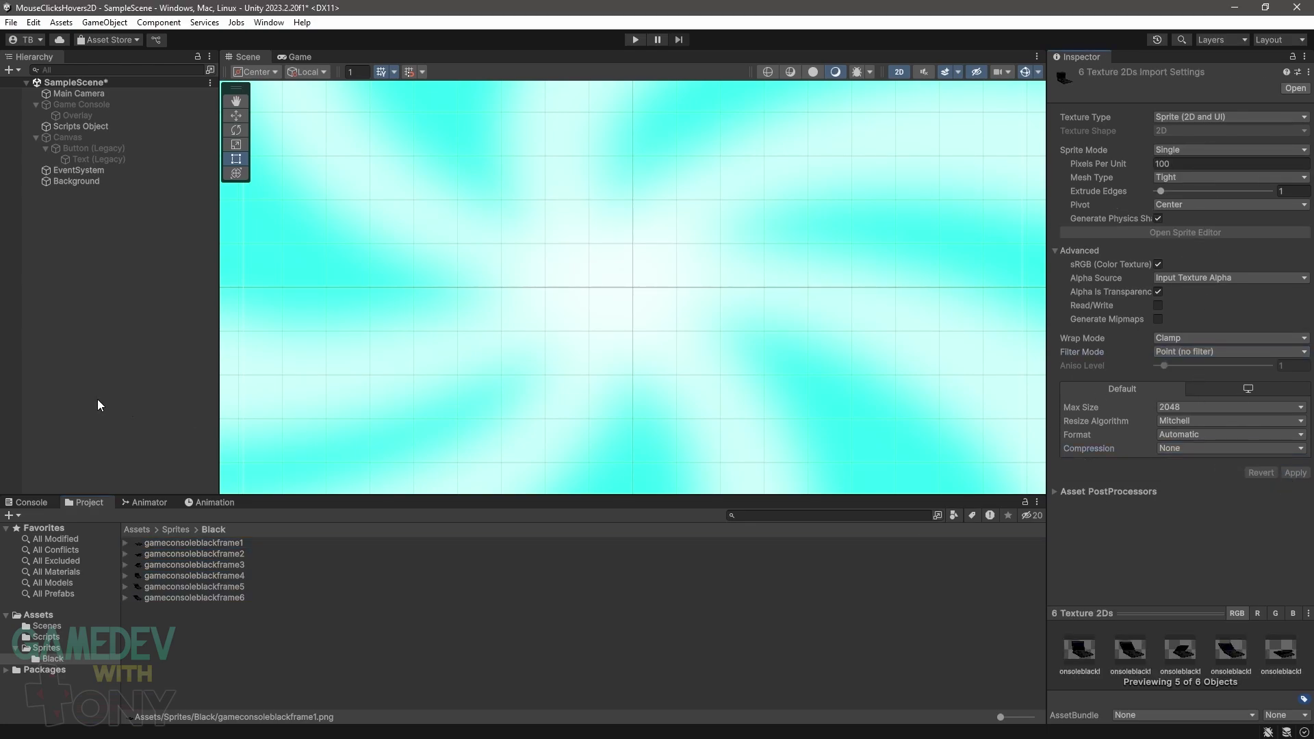
- Create an empty game object named Game Console Black at the root of the scene
{"action": "right_click", "coordinate": [105, 313]}
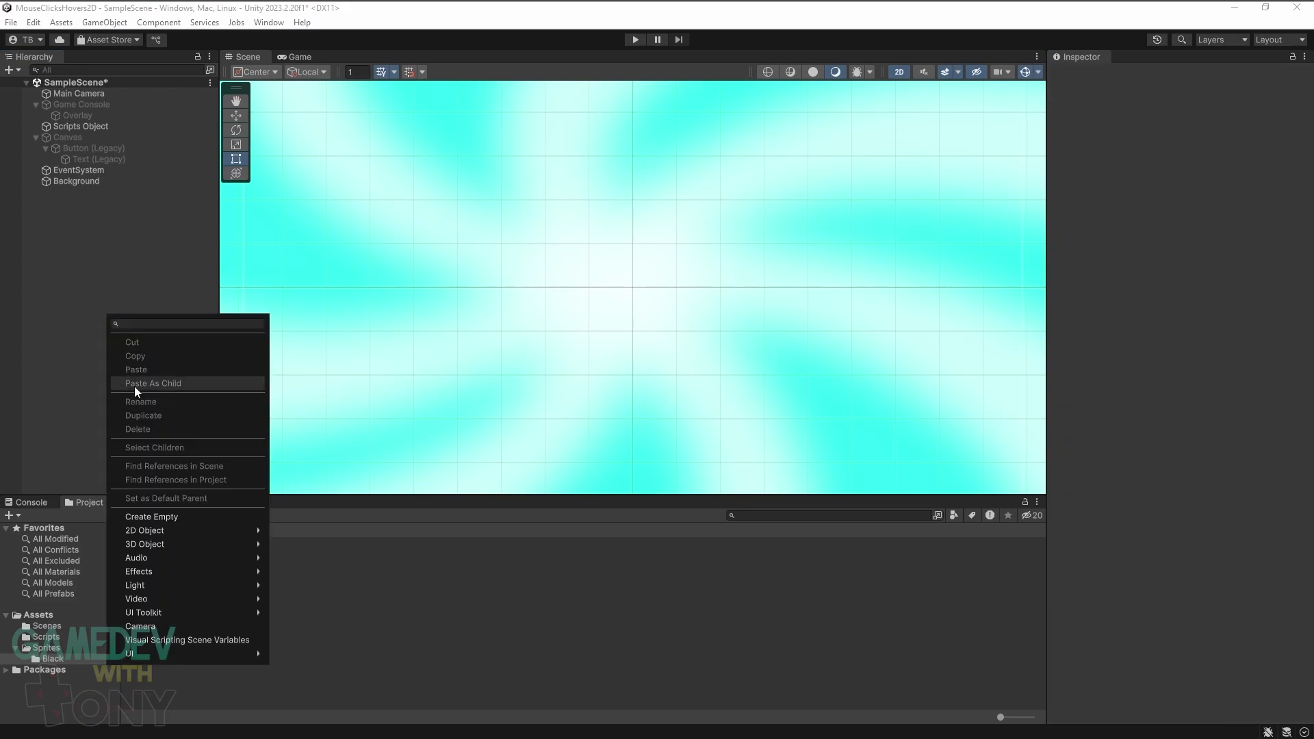
{"action": "left_click", "coordinate": [163, 511]}
{"action": "type", "text": "Gam"}
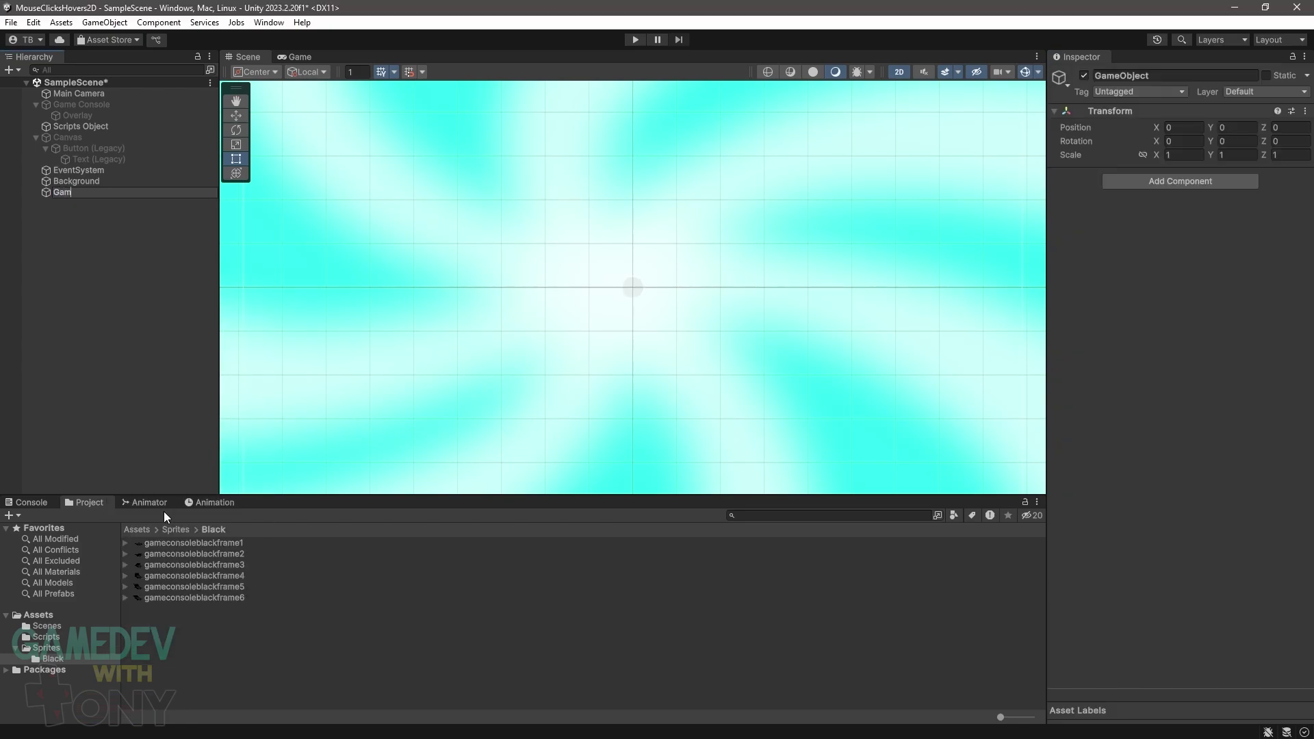
{"action": "type", "text": "e Console Black"}
{"action": "key", "text": "Return"}
- Add an Animator and a Sprite Renderer component to Game Console Black
{"action": "left_click", "coordinate": [1227, 182]}
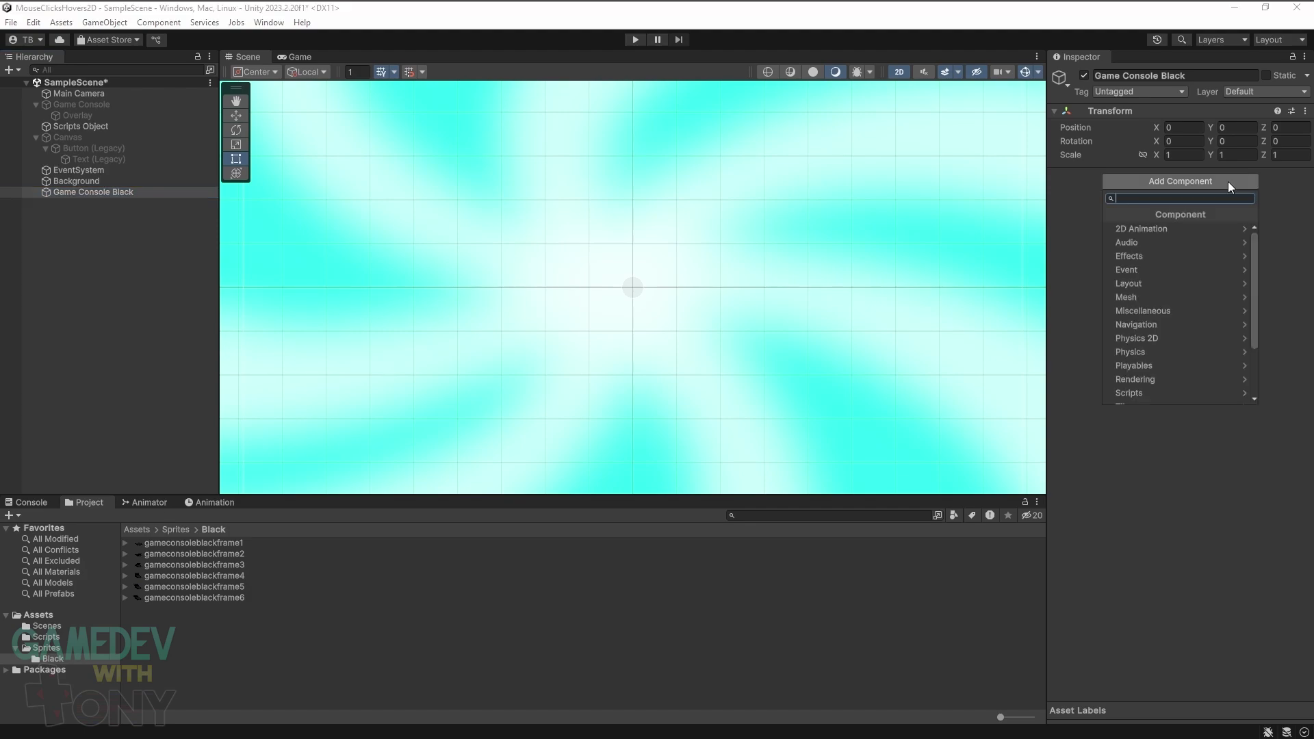
{"action": "type", "text": "animator"}
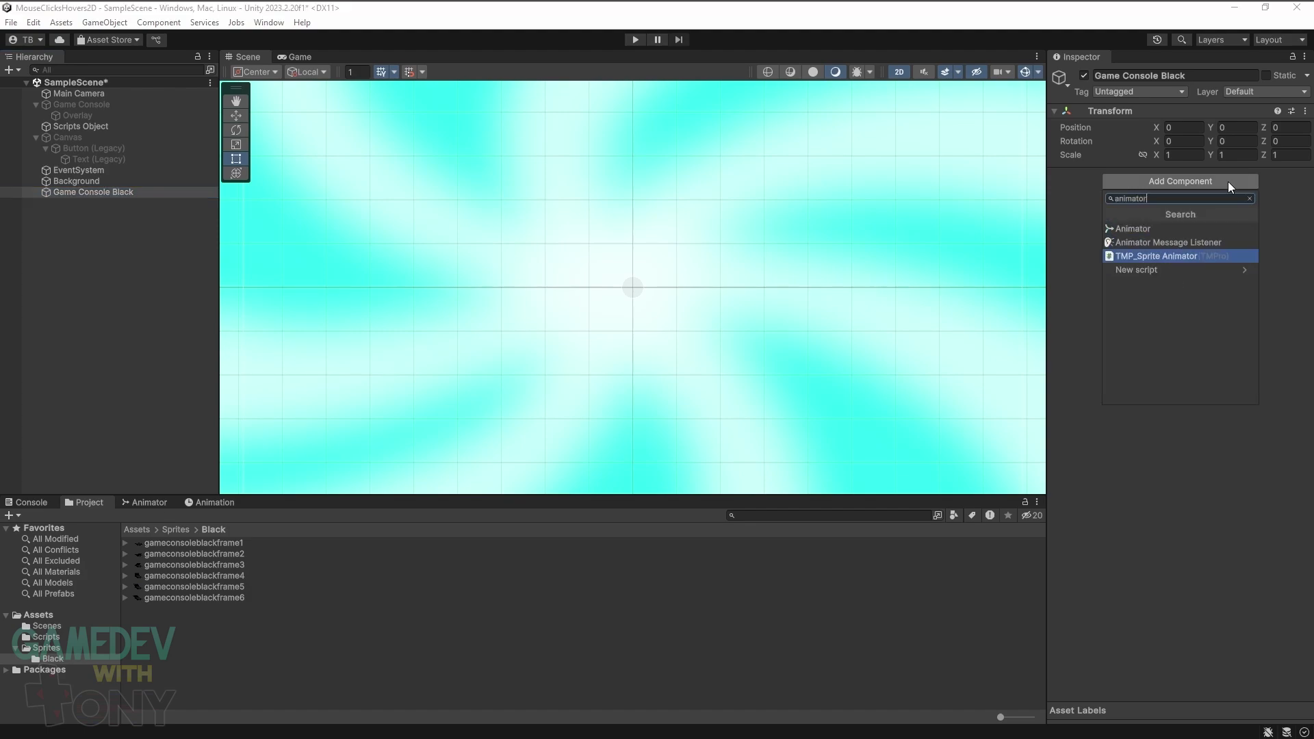
{"action": "left_click", "coordinate": [1206, 229]}
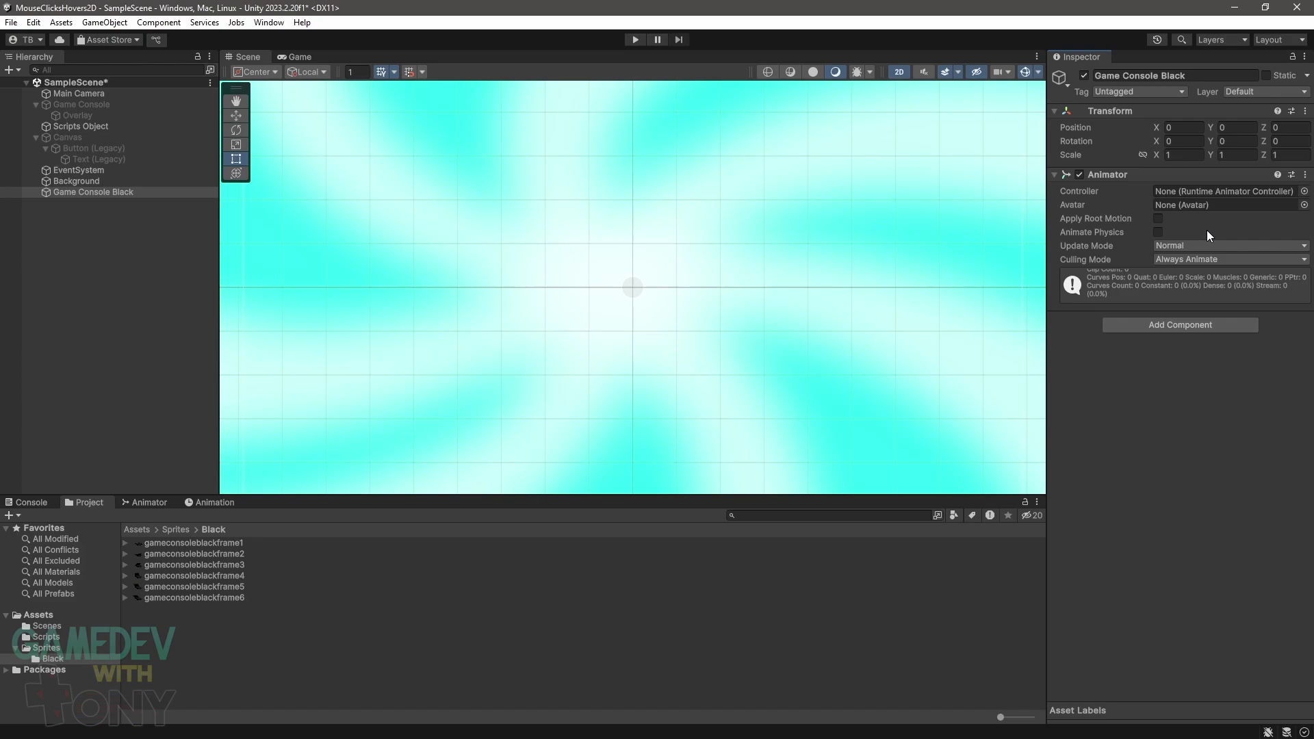
{"action": "left_click", "coordinate": [1195, 330]}
{"action": "type", "text": "sprite"}
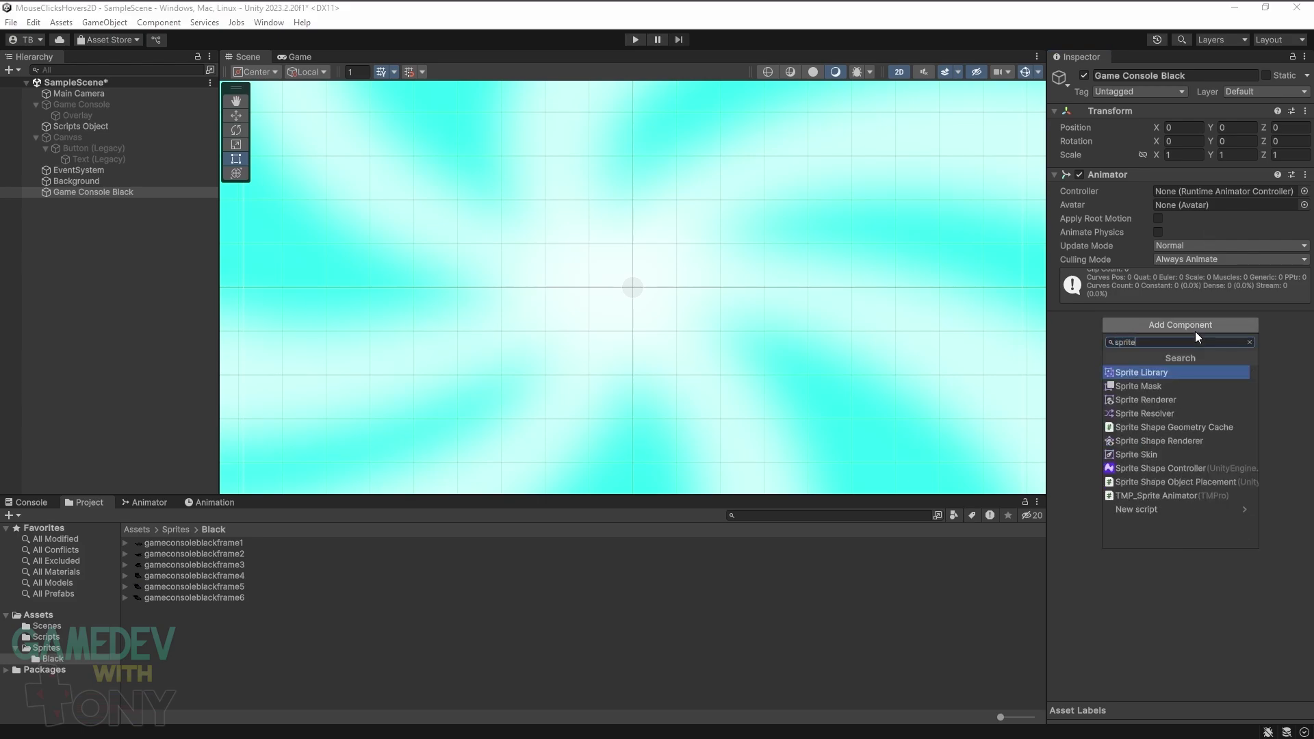
{"action": "left_click", "coordinate": [1186, 397]}
- Add a Circle Collider 2D with a radius of 2.3 to Game Console Black
{"action": "left_click", "coordinate": [1202, 547]}
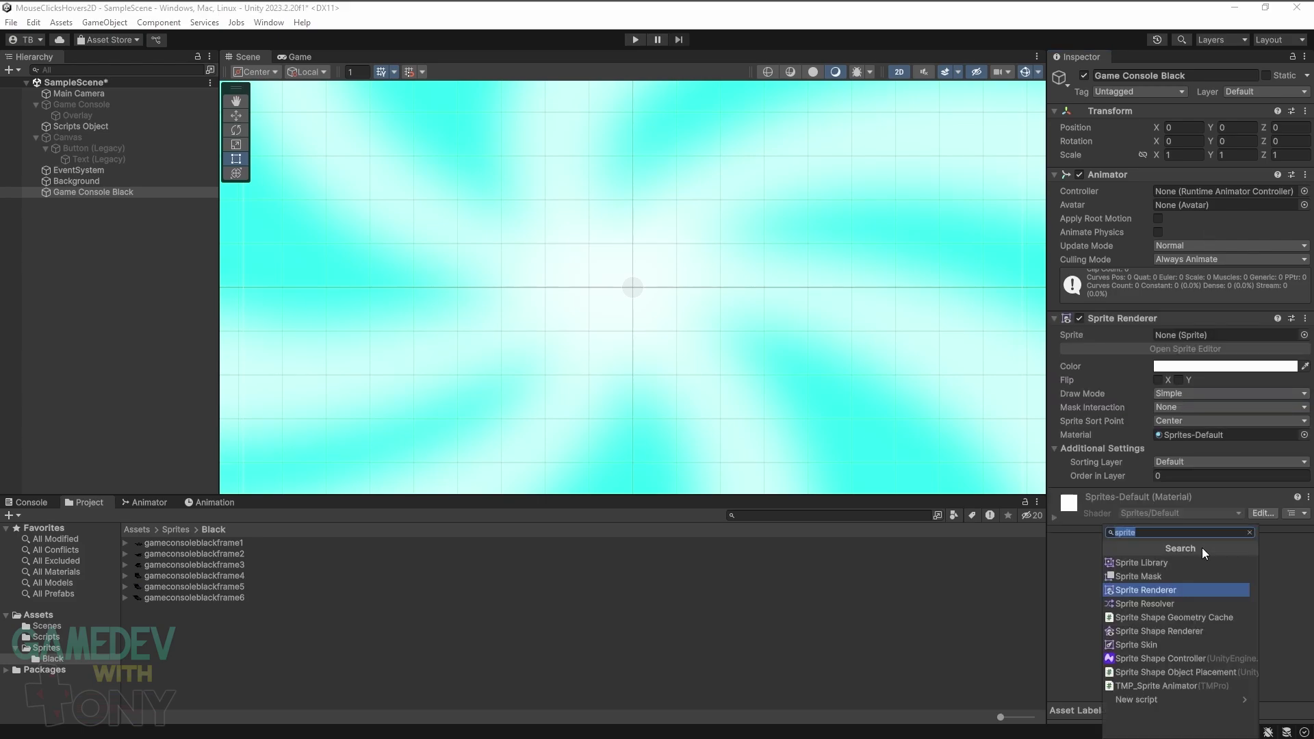
{"action": "type", "text": "circle"}
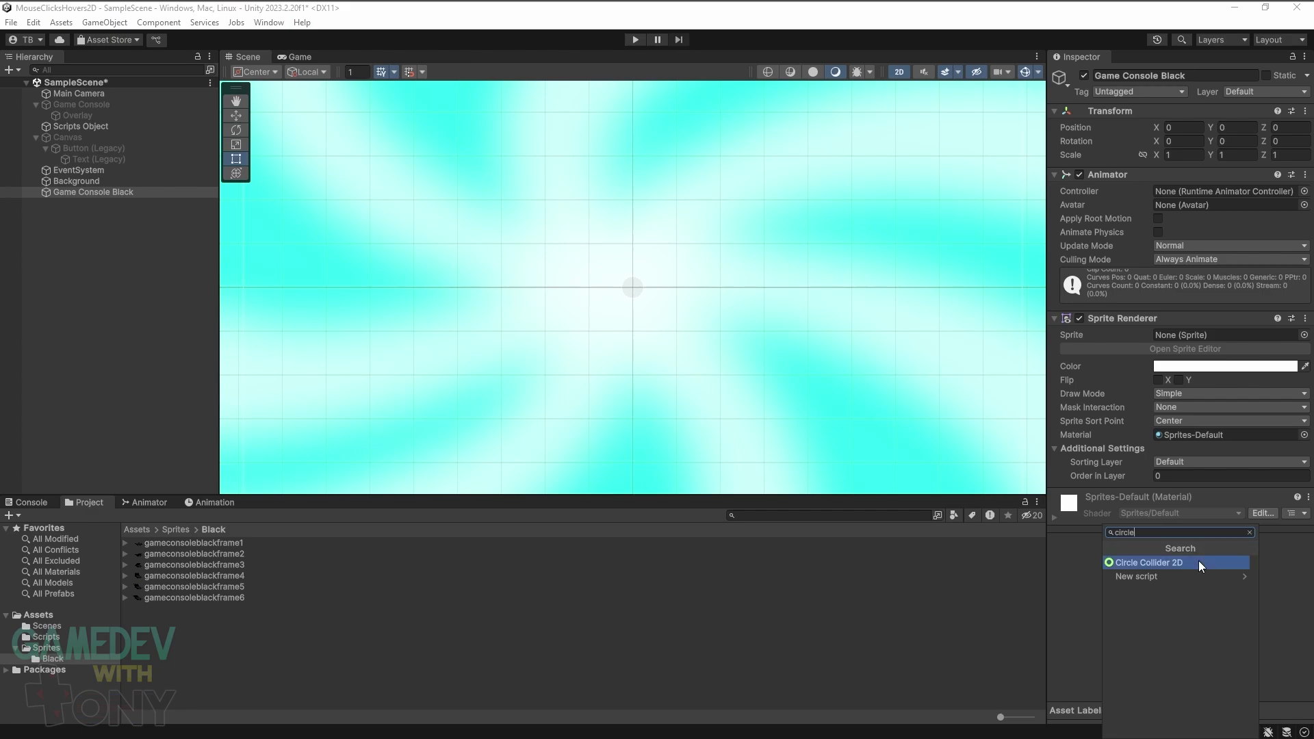
{"action": "left_click", "coordinate": [1198, 562]}
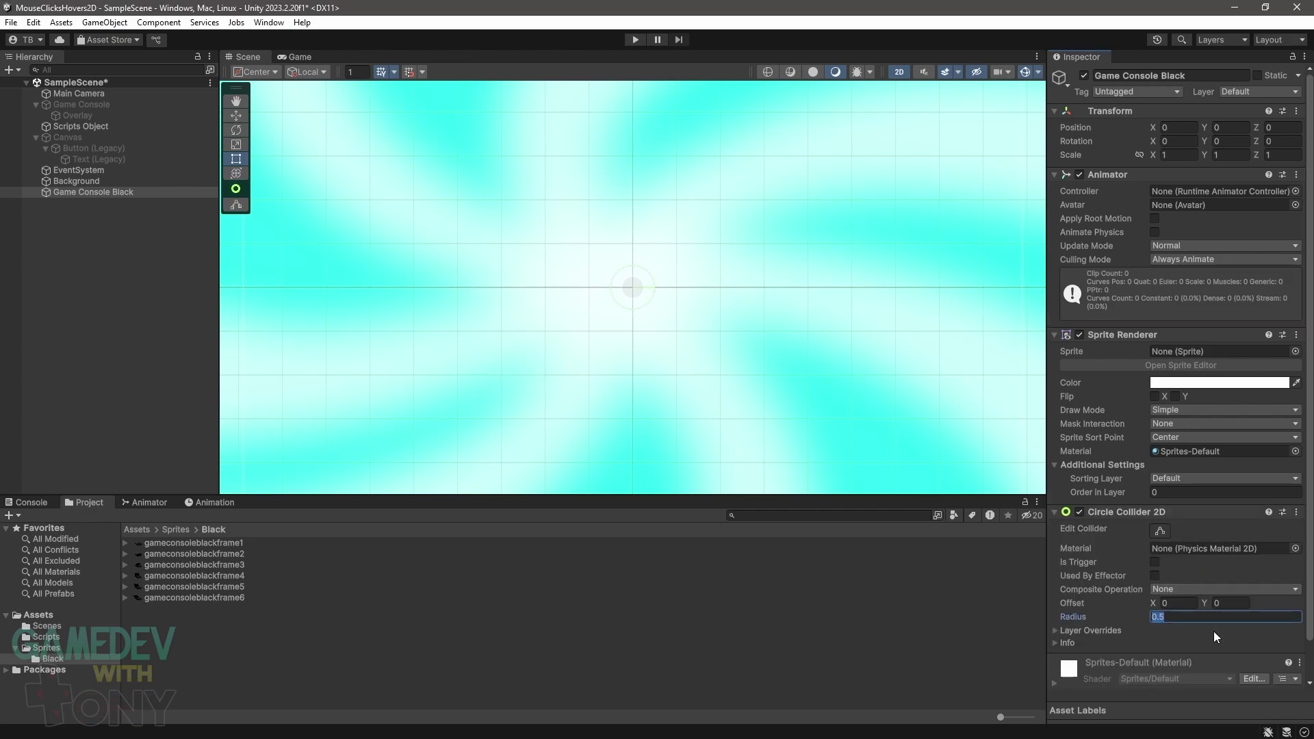
{"action": "type", "text": "2.3"}
- Set Game Console Black's Z position to -1, assign gameconsoleblackframe1 as its sprite and show the Game view
{"action": "left_click", "coordinate": [1279, 128]}
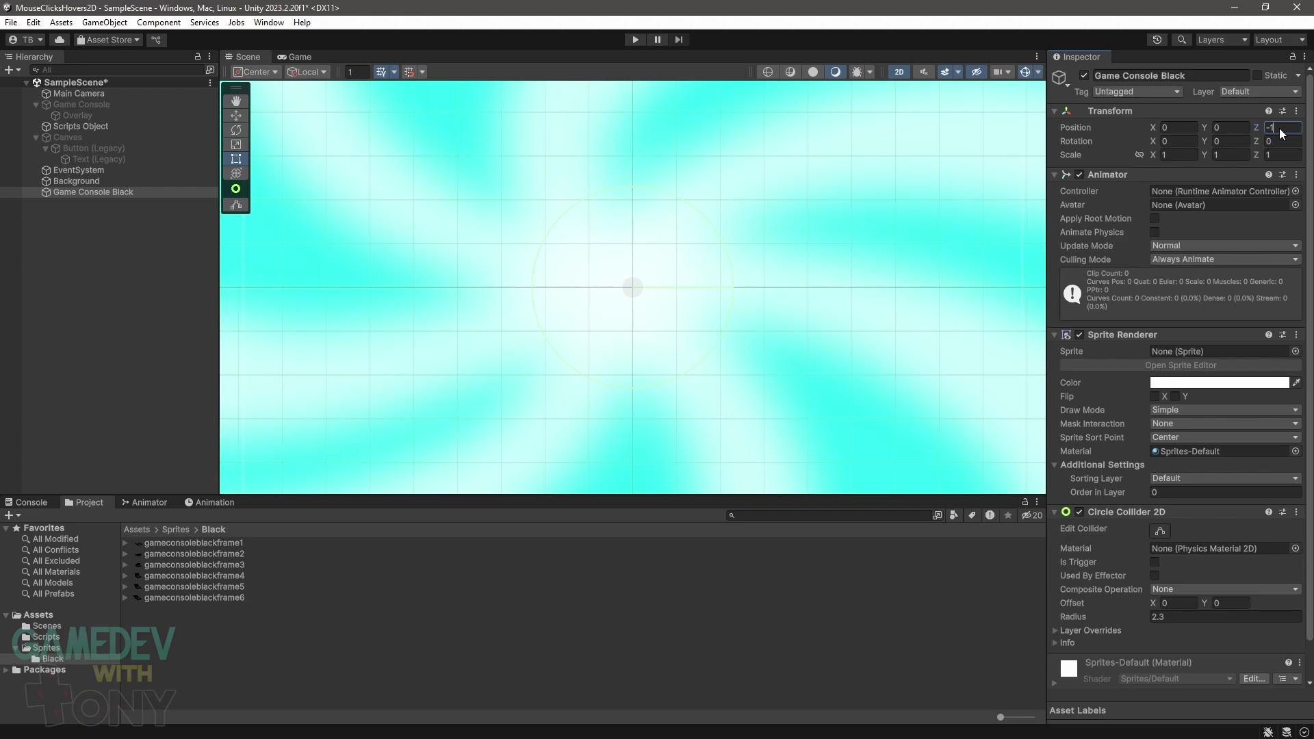
{"action": "left_click_drag", "start_coordinate": [230, 545], "coordinate": [1182, 352]}
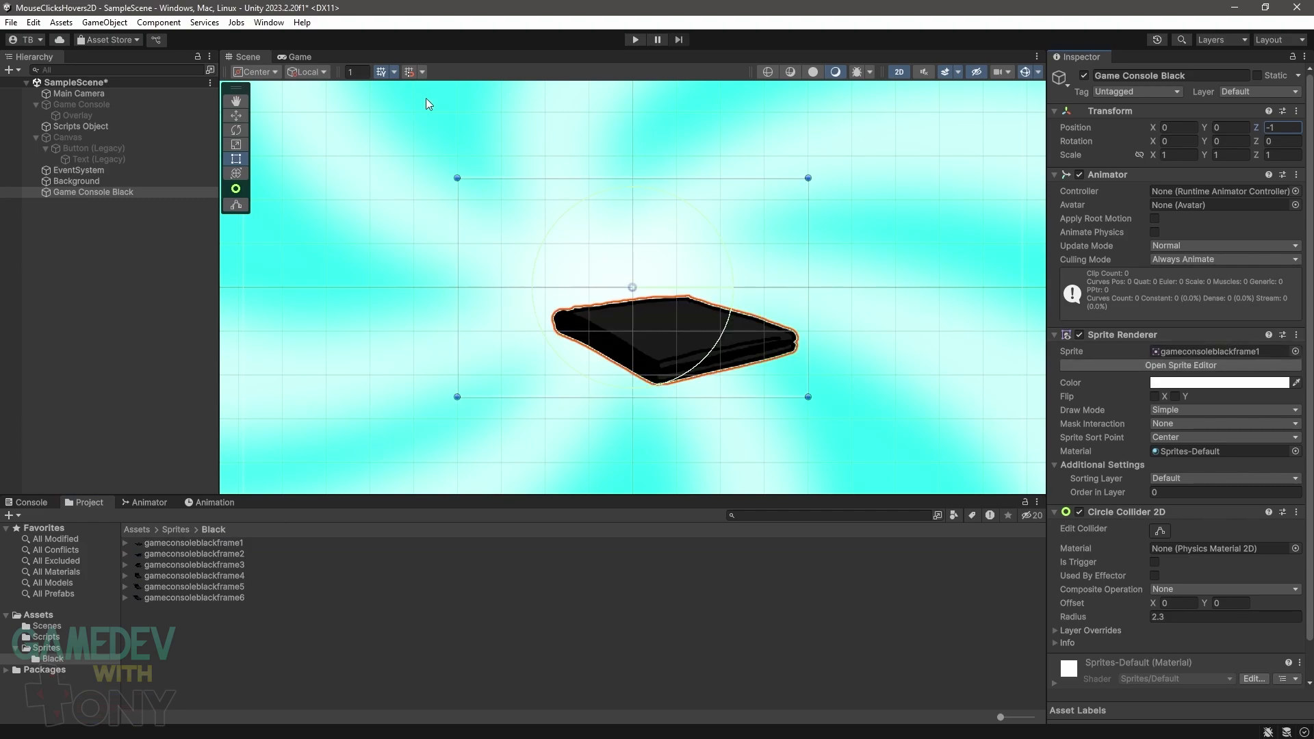
{"action": "left_click", "coordinate": [300, 57]}
- Move Background and Game Console Black directly below Main Camera in the hierarchy and save the scene
{"action": "left_click", "coordinate": [72, 181]}
{"action": "left_click_drag", "start_coordinate": [72, 181], "coordinate": [93, 113]}
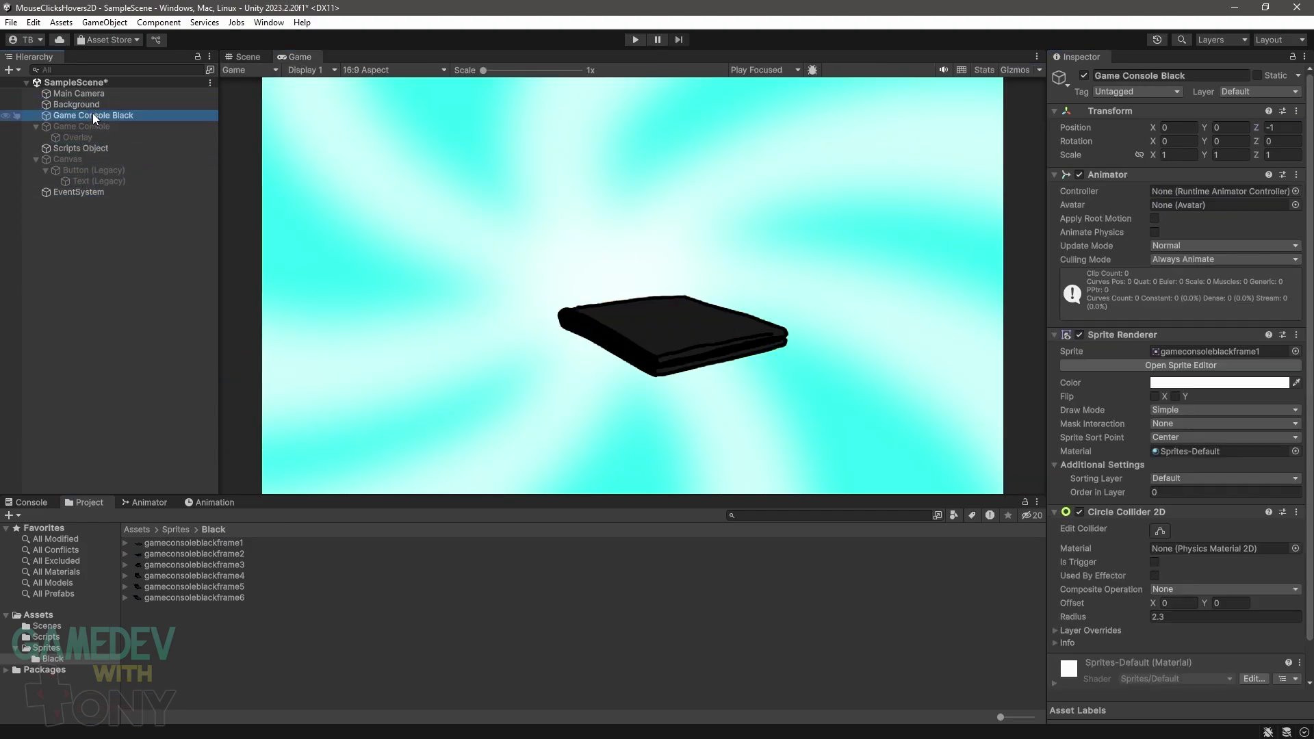
{"action": "left_click", "coordinate": [11, 22]}
{"action": "left_click", "coordinate": [35, 89]}
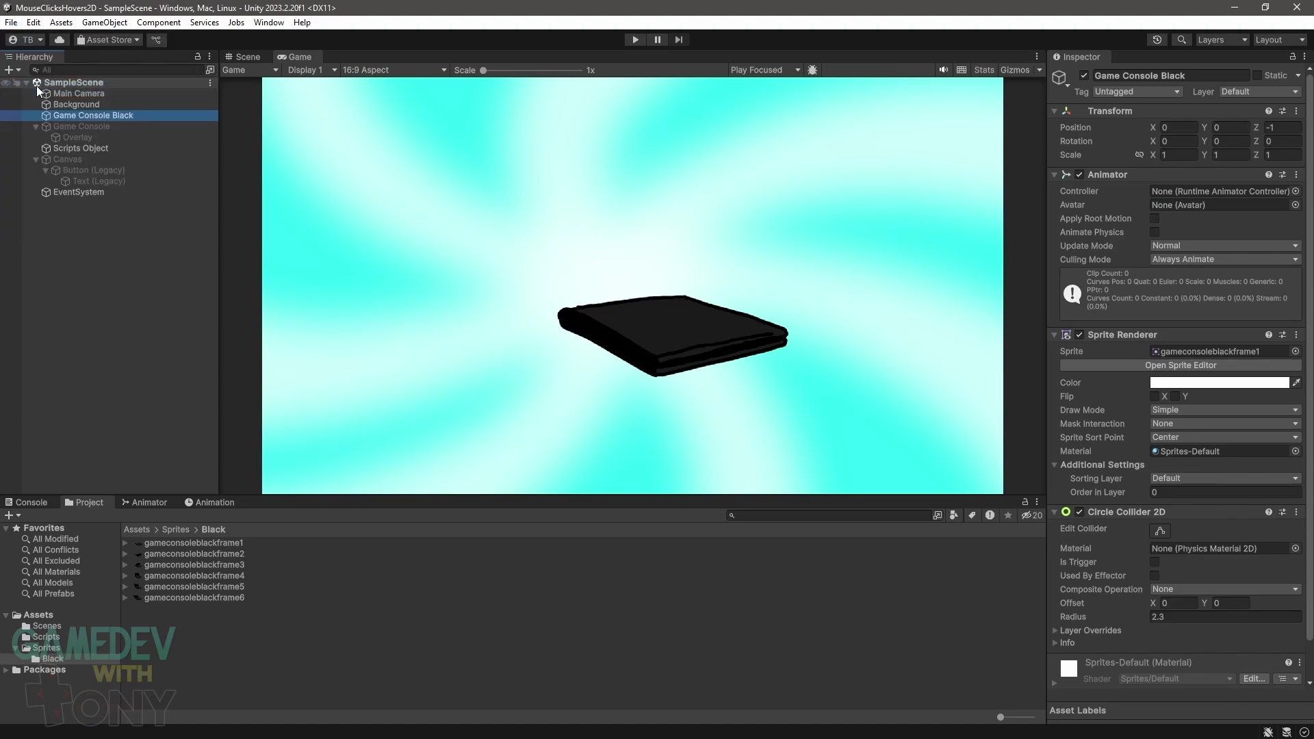
- Create a folder named Animations in Assets and open it
{"action": "left_click", "coordinate": [38, 614]}
{"action": "right_click", "coordinate": [216, 605]}
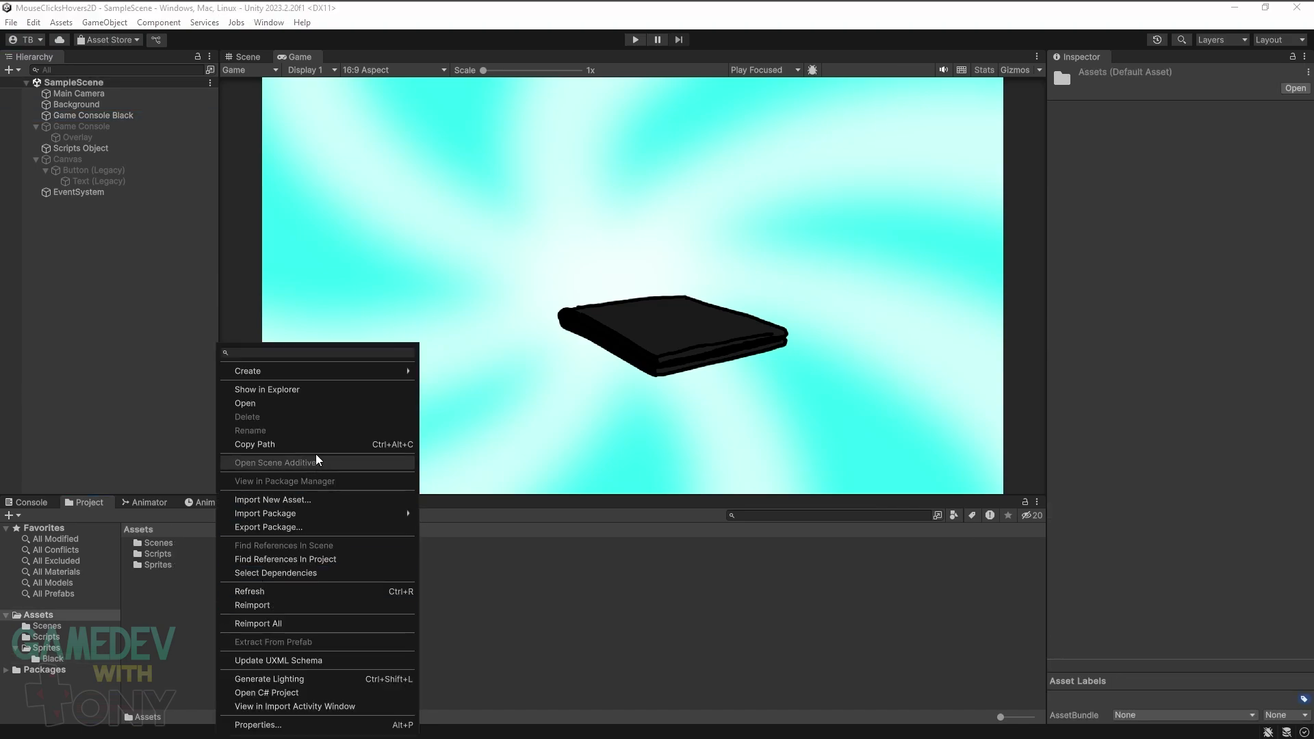
{"action": "mouse_move", "coordinate": [352, 370]}
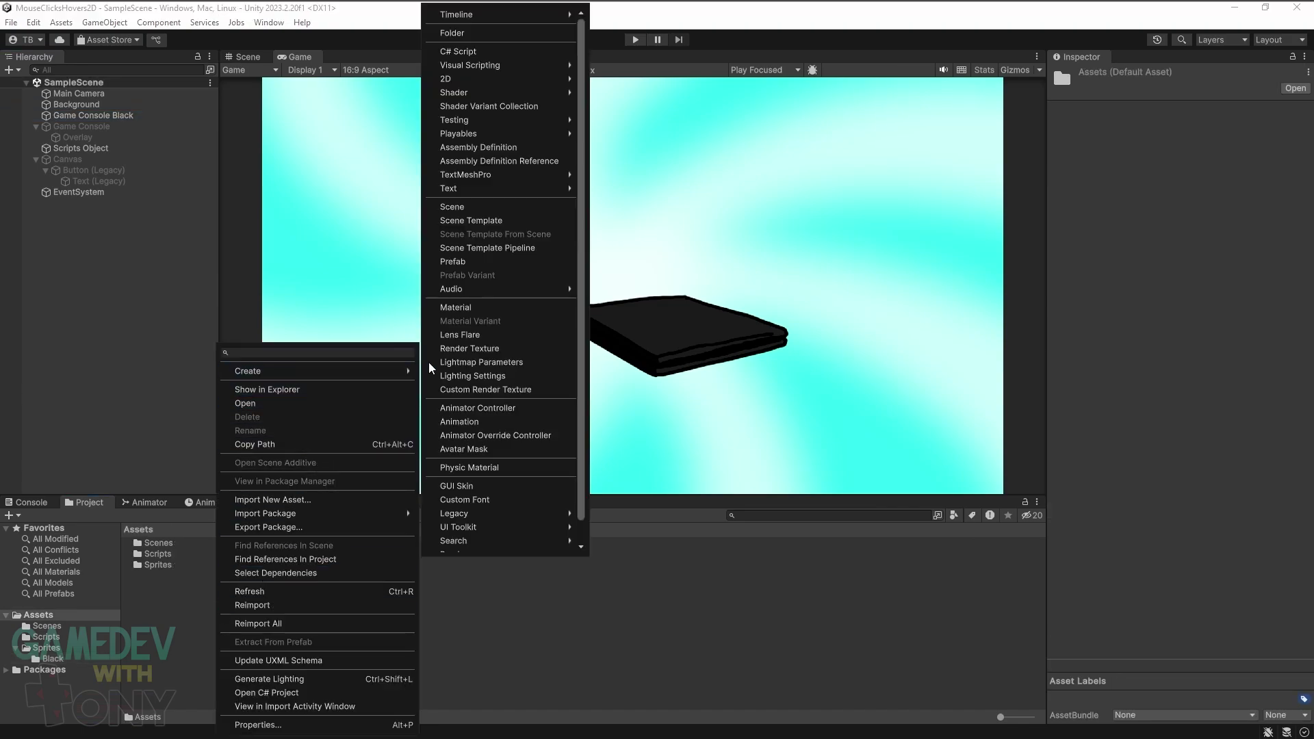
{"action": "left_click", "coordinate": [517, 36]}
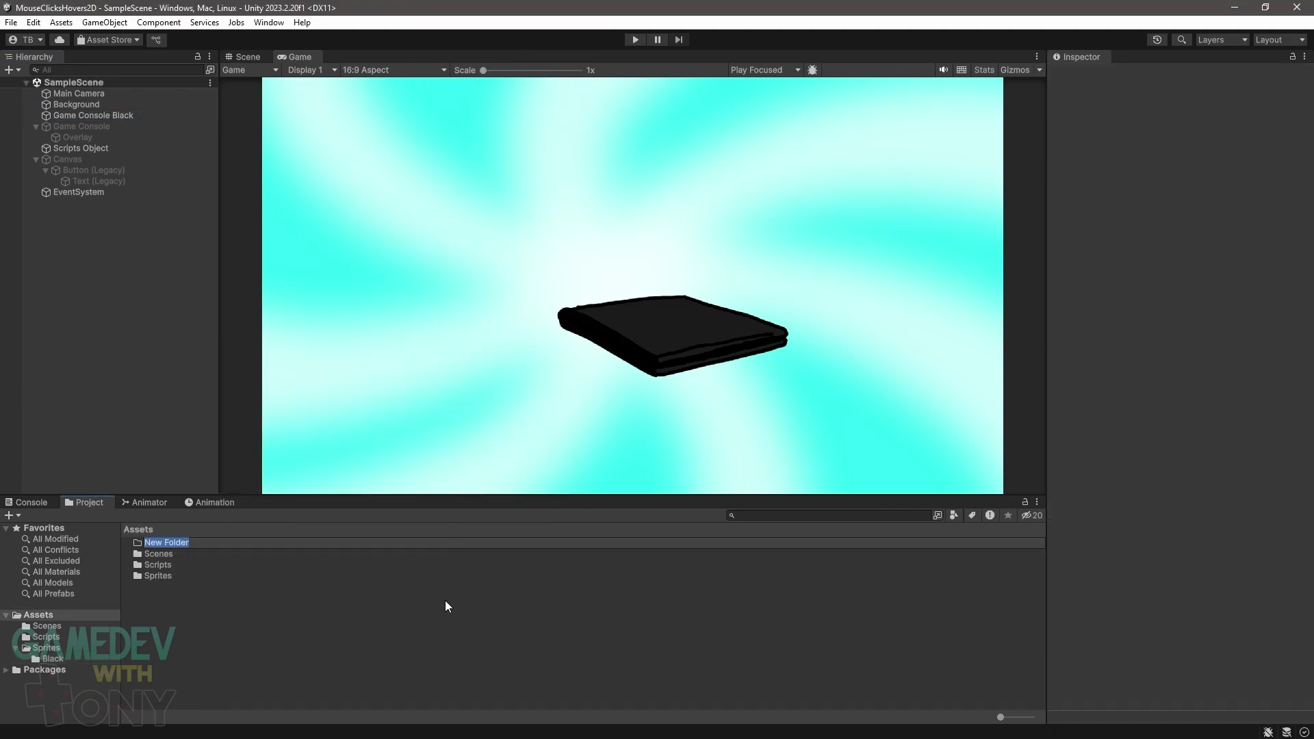
{"action": "type", "text": "Animations"}
{"action": "key", "text": "Return"}
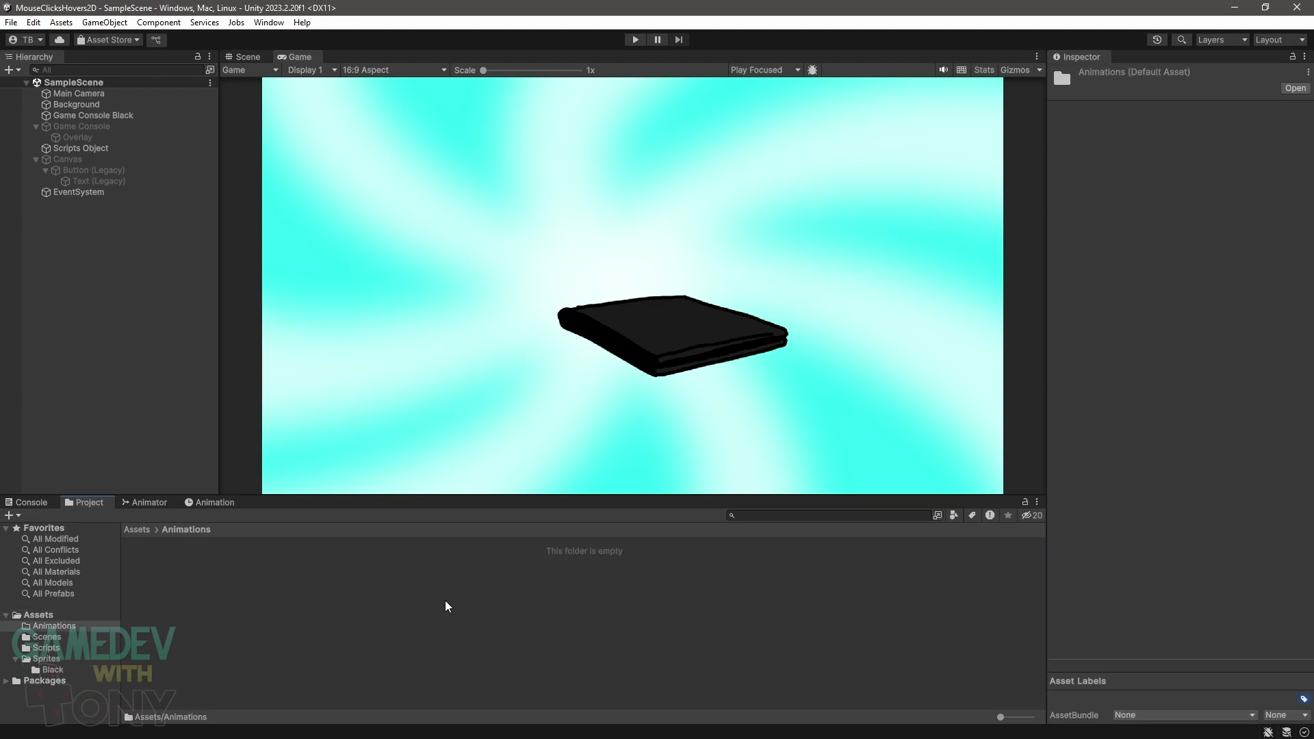
- Create a subfolder named Black inside the Animations folder and open it
{"action": "right_click", "coordinate": [446, 605]}
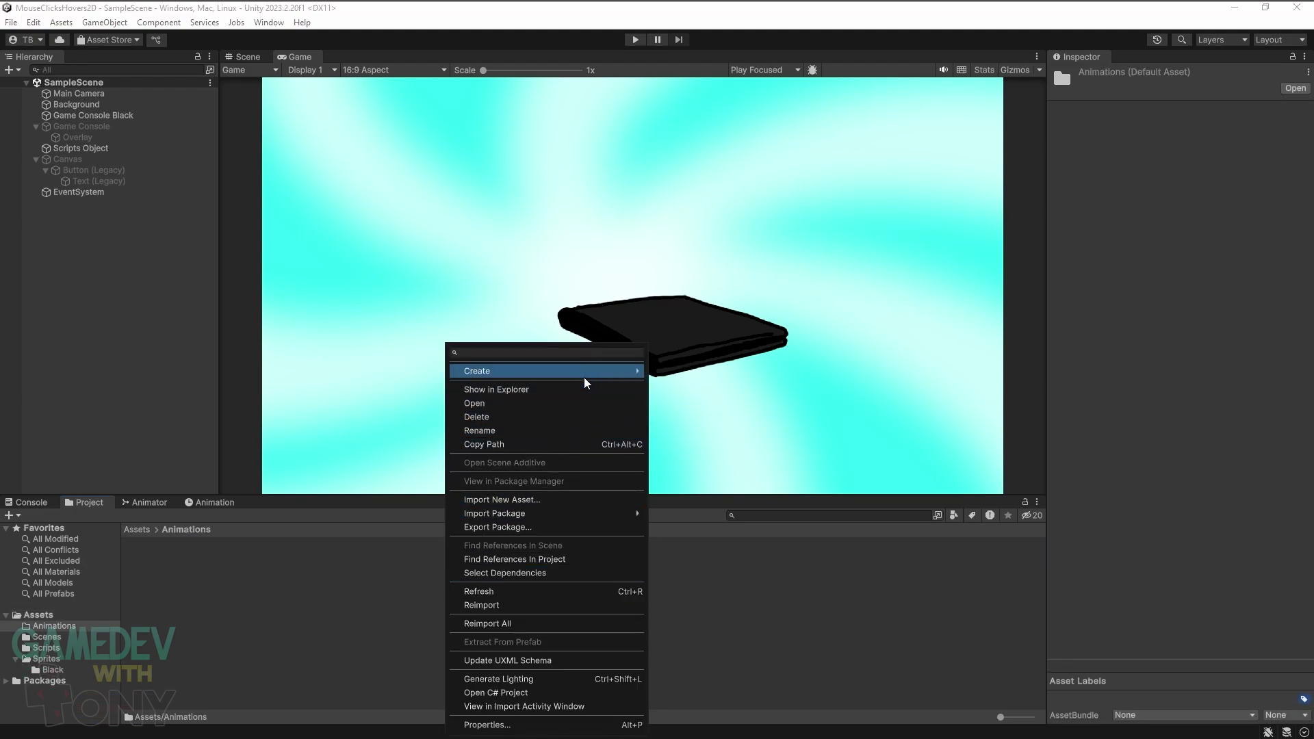
{"action": "mouse_move", "coordinate": [584, 373]}
{"action": "left_click", "coordinate": [685, 33]}
{"action": "type", "text": "Black"}
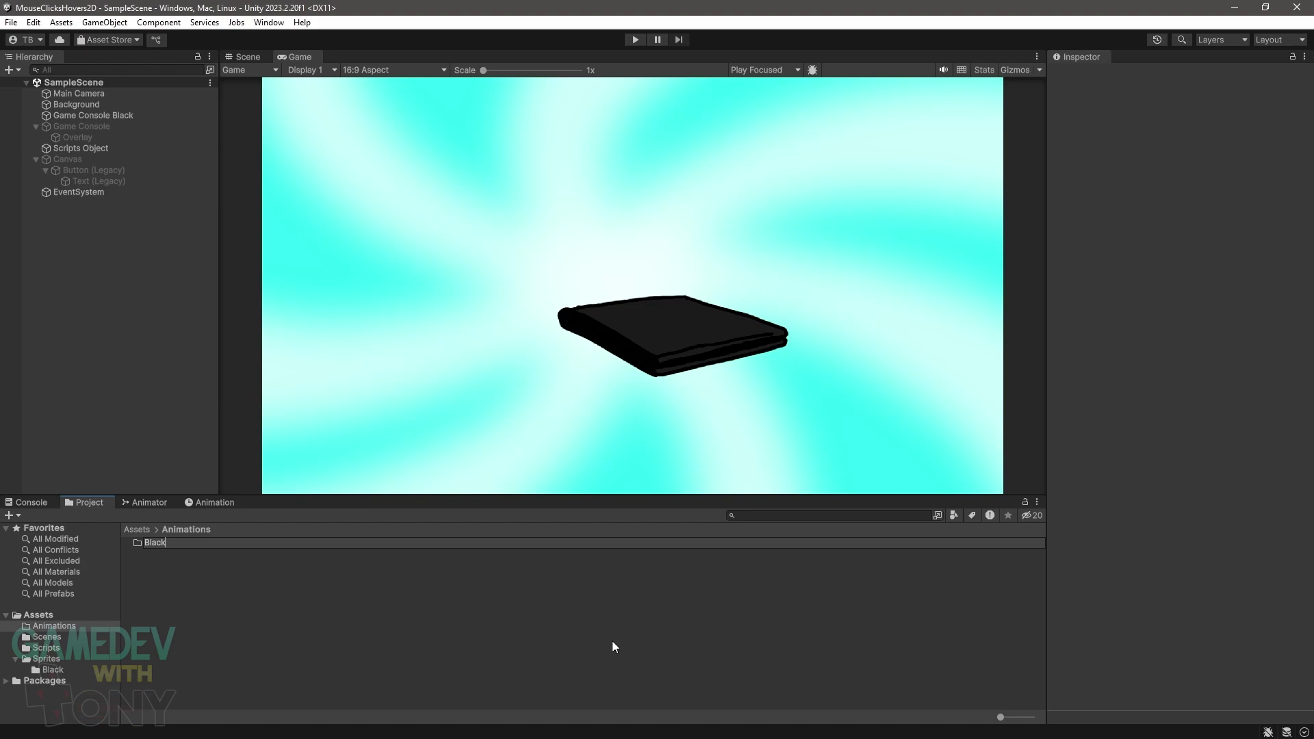
{"action": "key", "text": "Return"}
- Create an Animator Controller named GameConsole in the Animations/Black folder
{"action": "right_click", "coordinate": [340, 569]}
{"action": "mouse_move", "coordinate": [493, 370]}
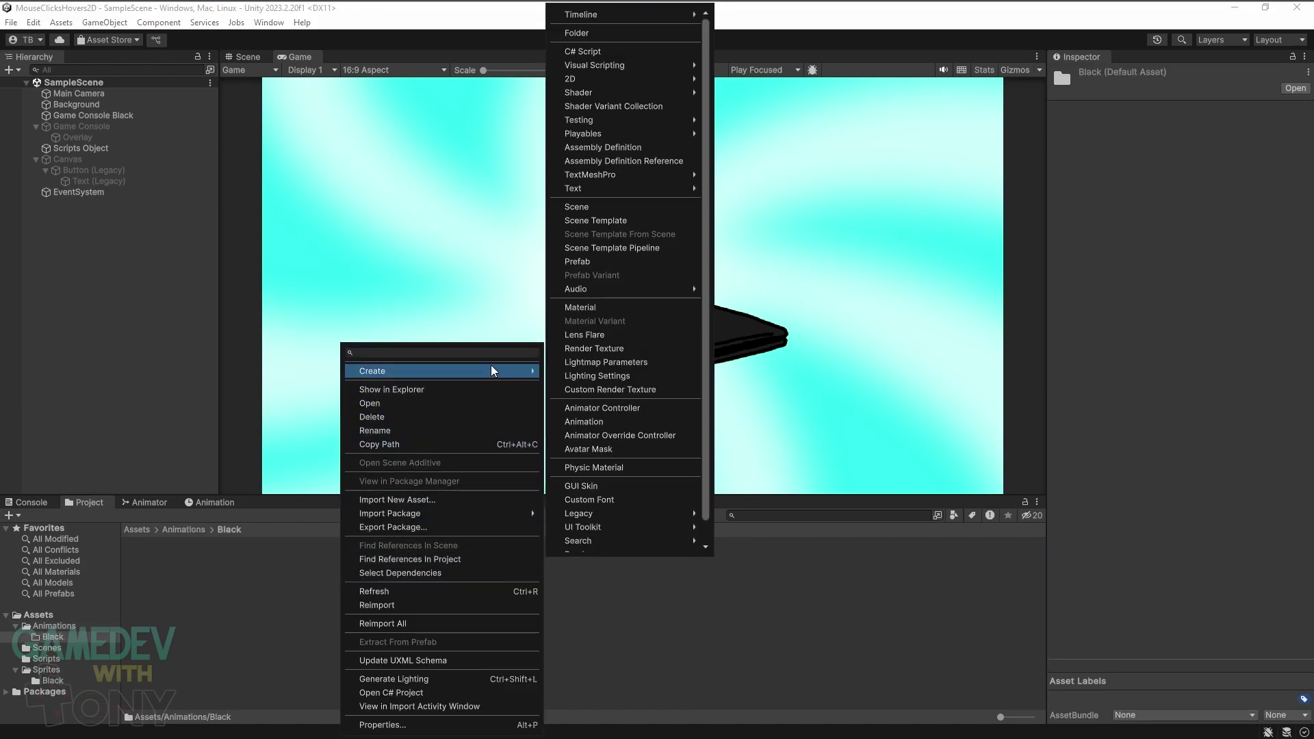
{"action": "left_click", "coordinate": [586, 408]}
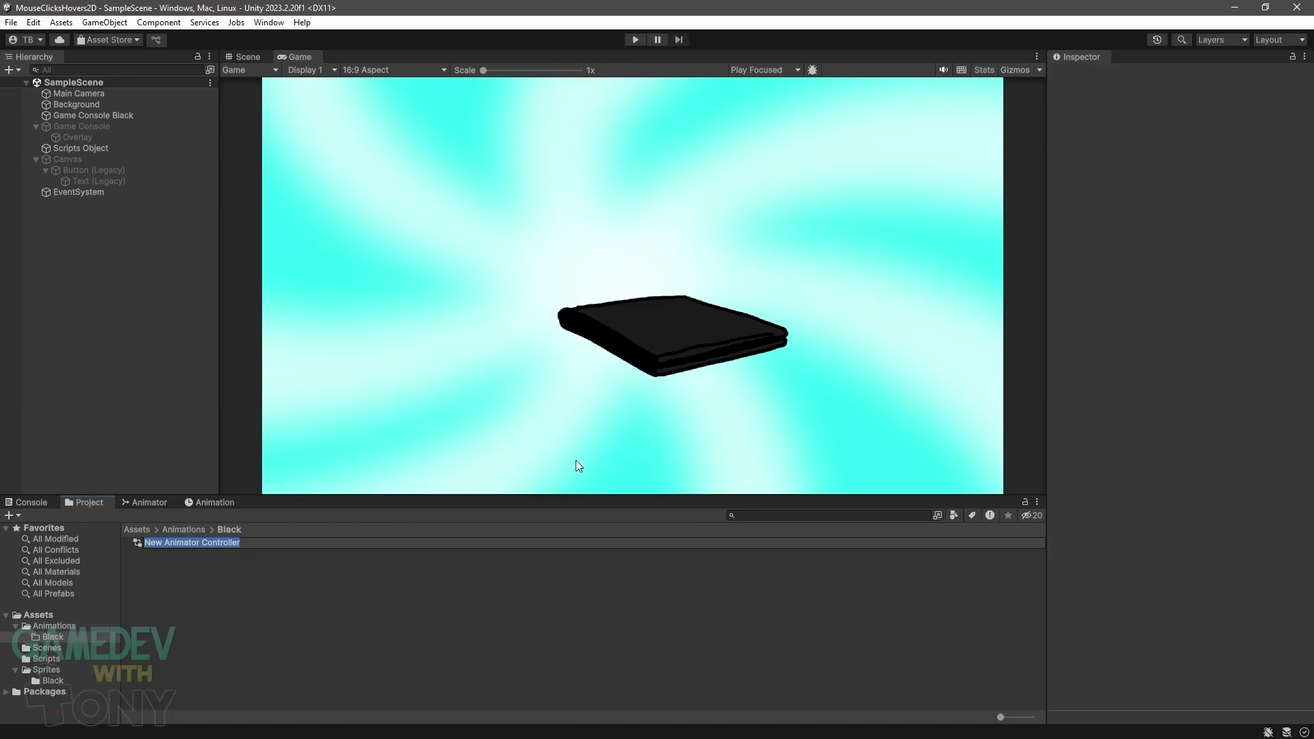
{"action": "type", "text": "GameConsole"}
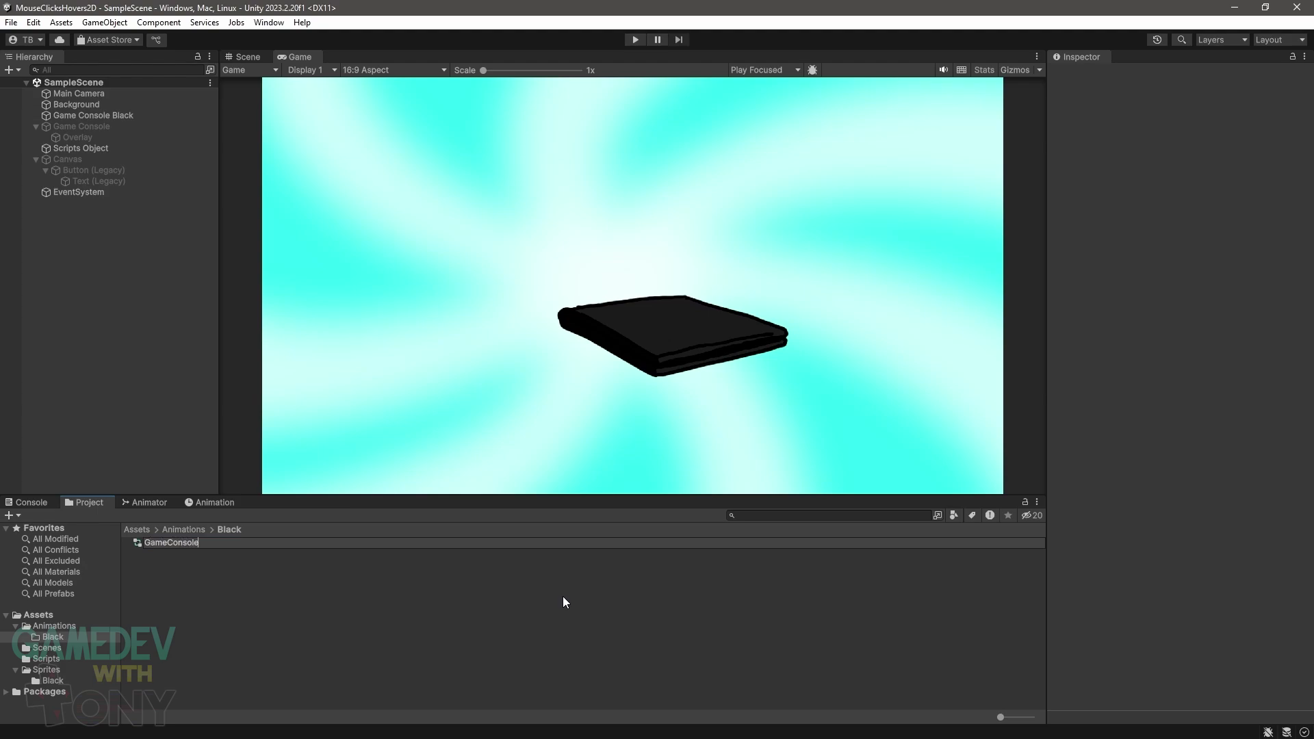
{"action": "key", "text": "Return"}
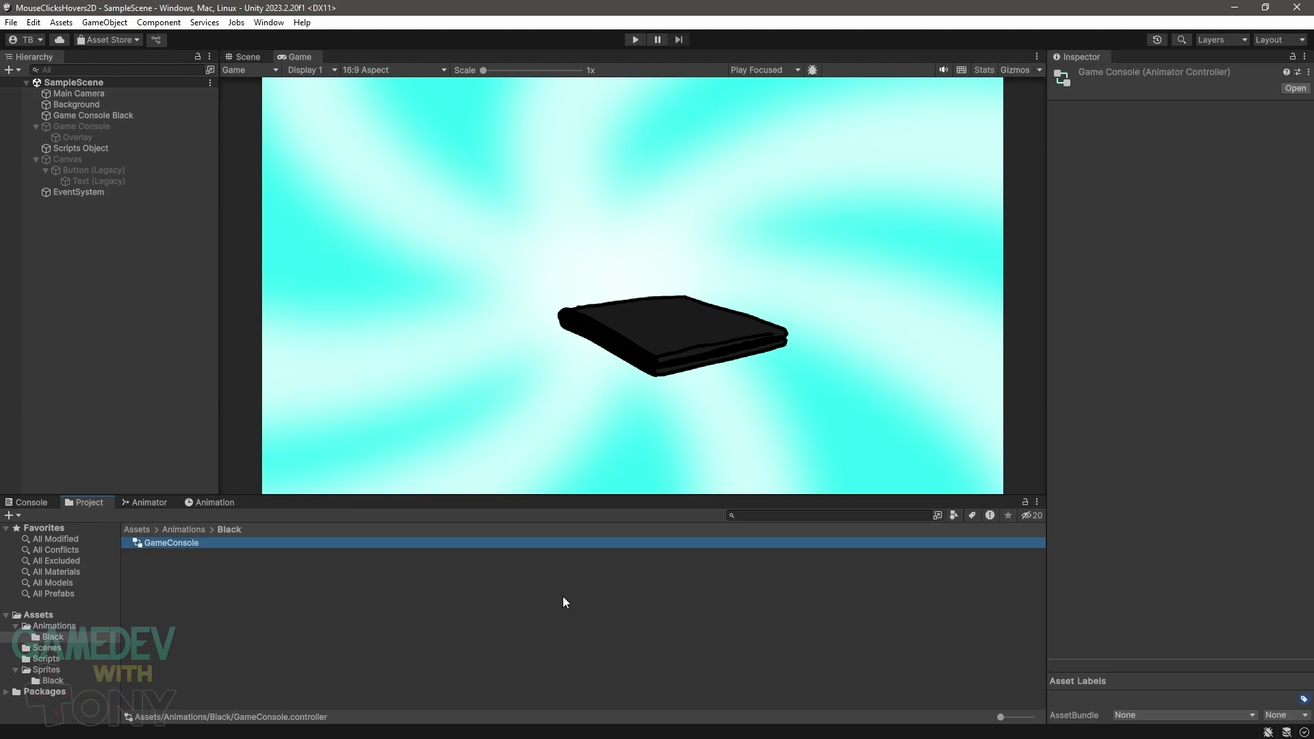
- Create an Animation clip named GameConsole_Open in the Animations/Black folder
{"action": "right_click", "coordinate": [405, 598]}
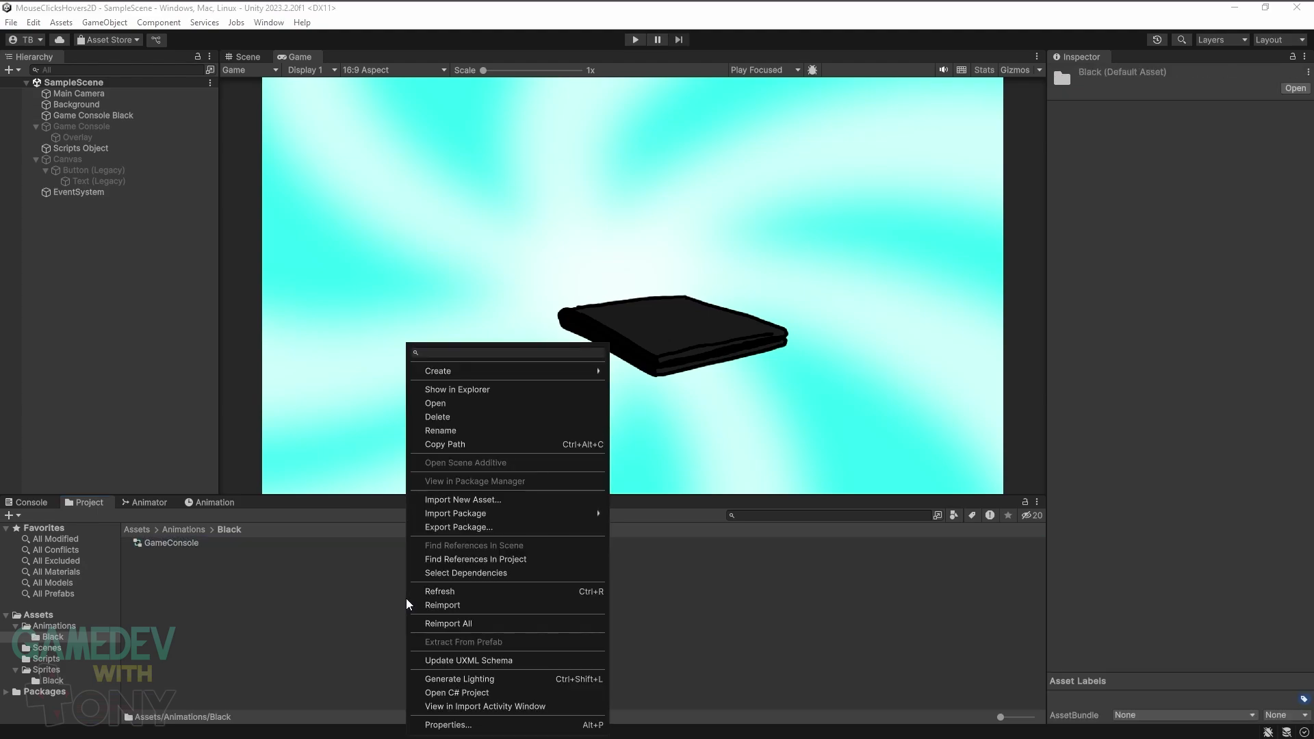
{"action": "mouse_move", "coordinate": [534, 372]}
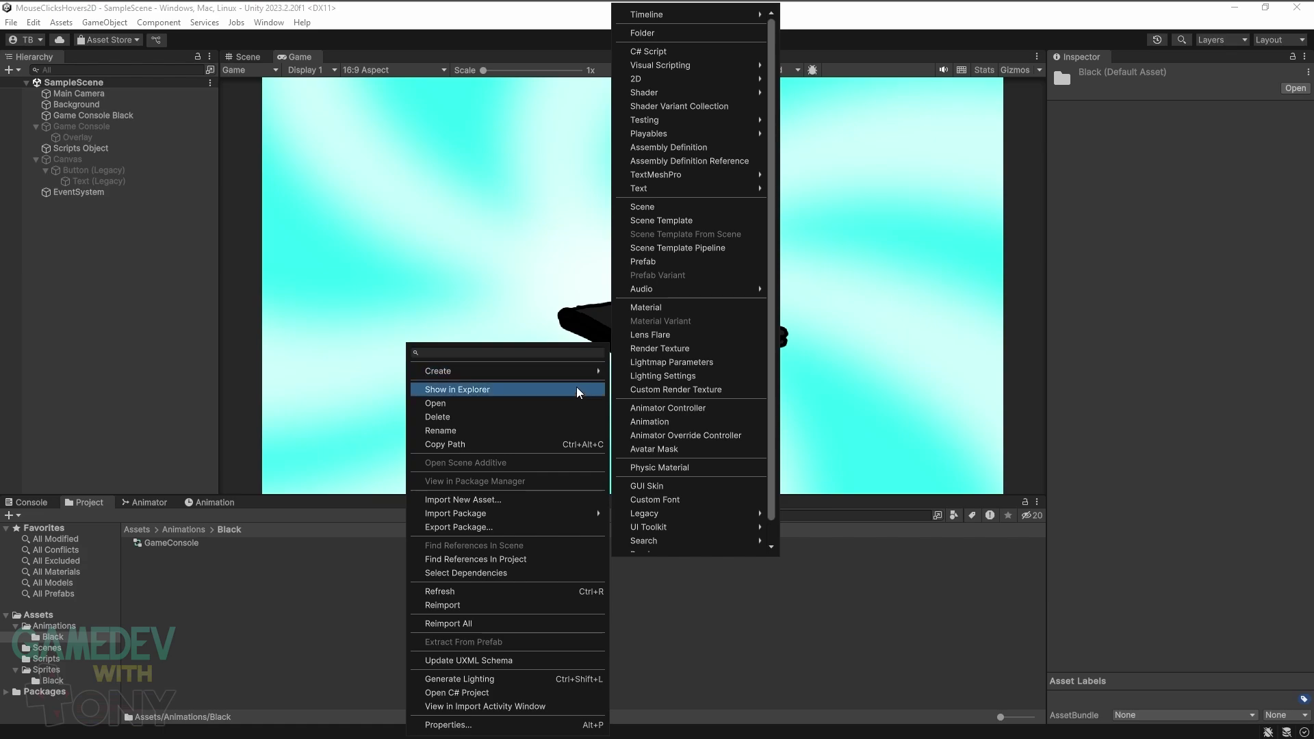
{"action": "left_click", "coordinate": [633, 421]}
{"action": "type", "text": "GameConsole_"}
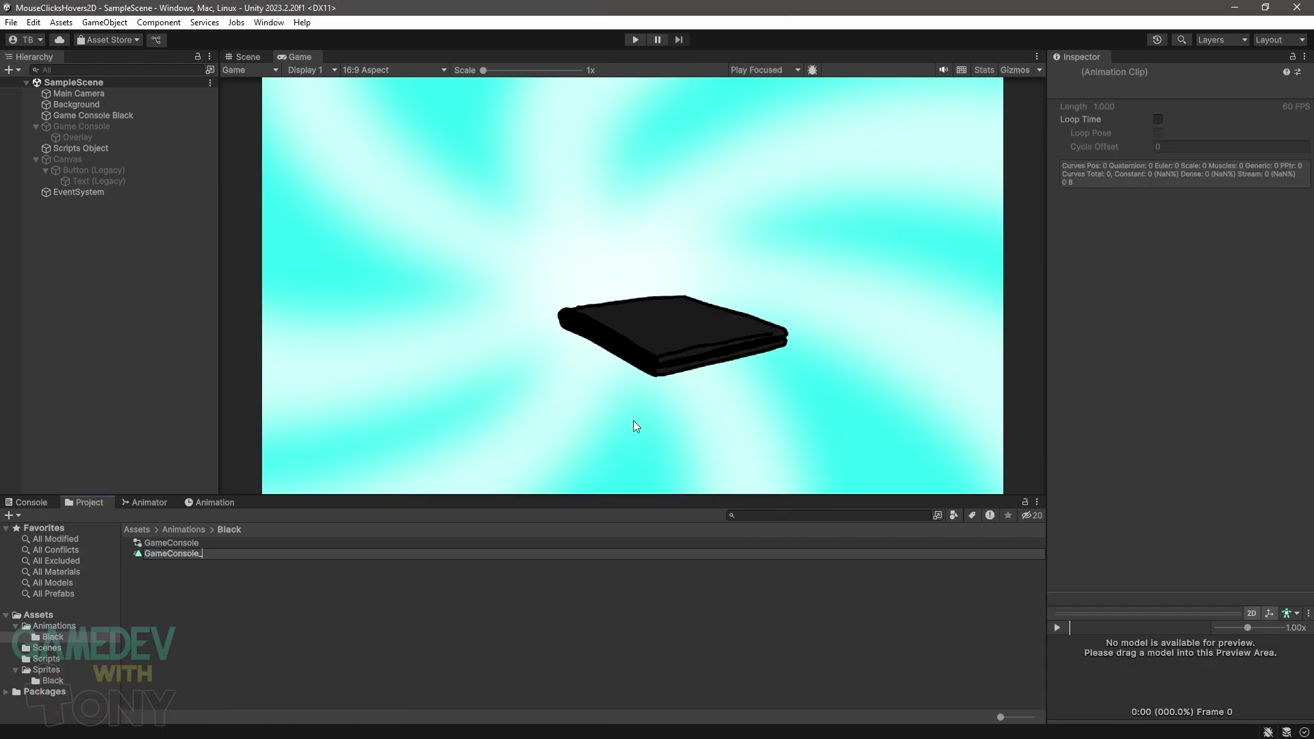
{"action": "type", "text": "Open"}
{"action": "key", "text": "Return"}
- Assign the GameConsole controller to the Animator component of Game Console Black
{"action": "left_click", "coordinate": [142, 115]}
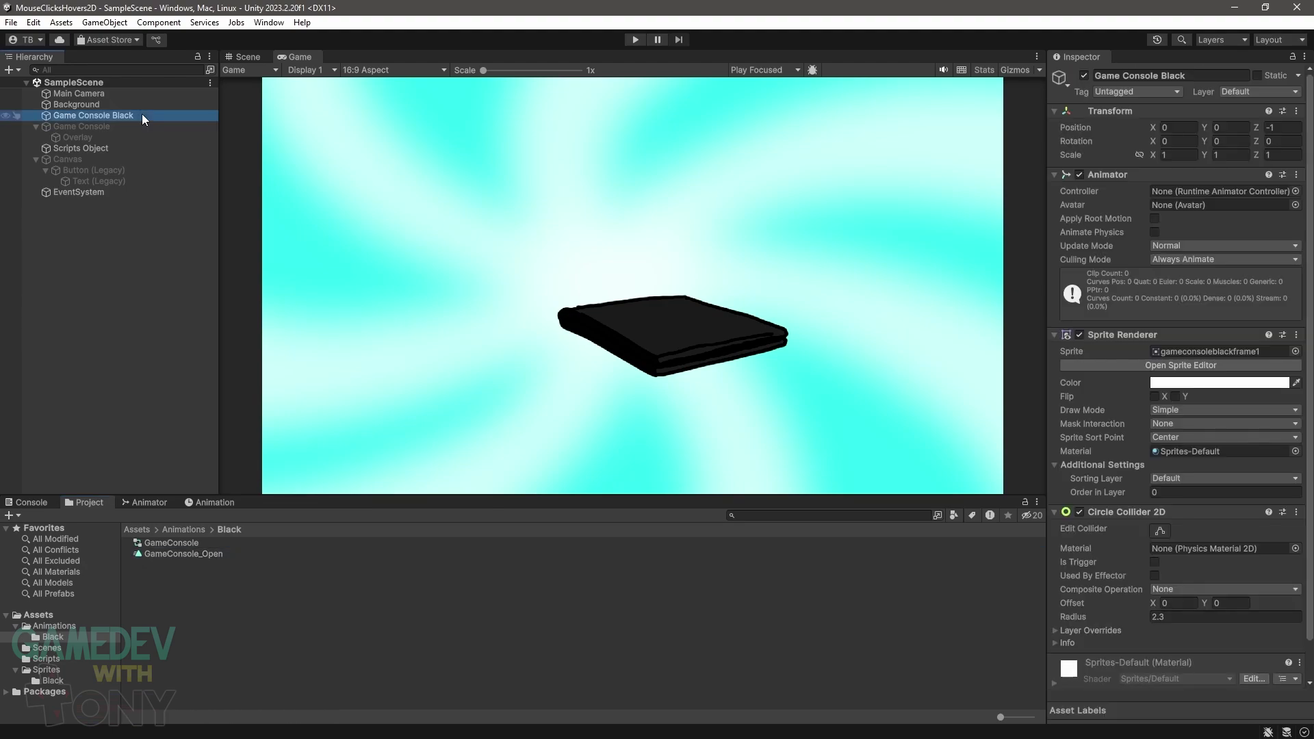
{"action": "left_click", "coordinate": [187, 542]}
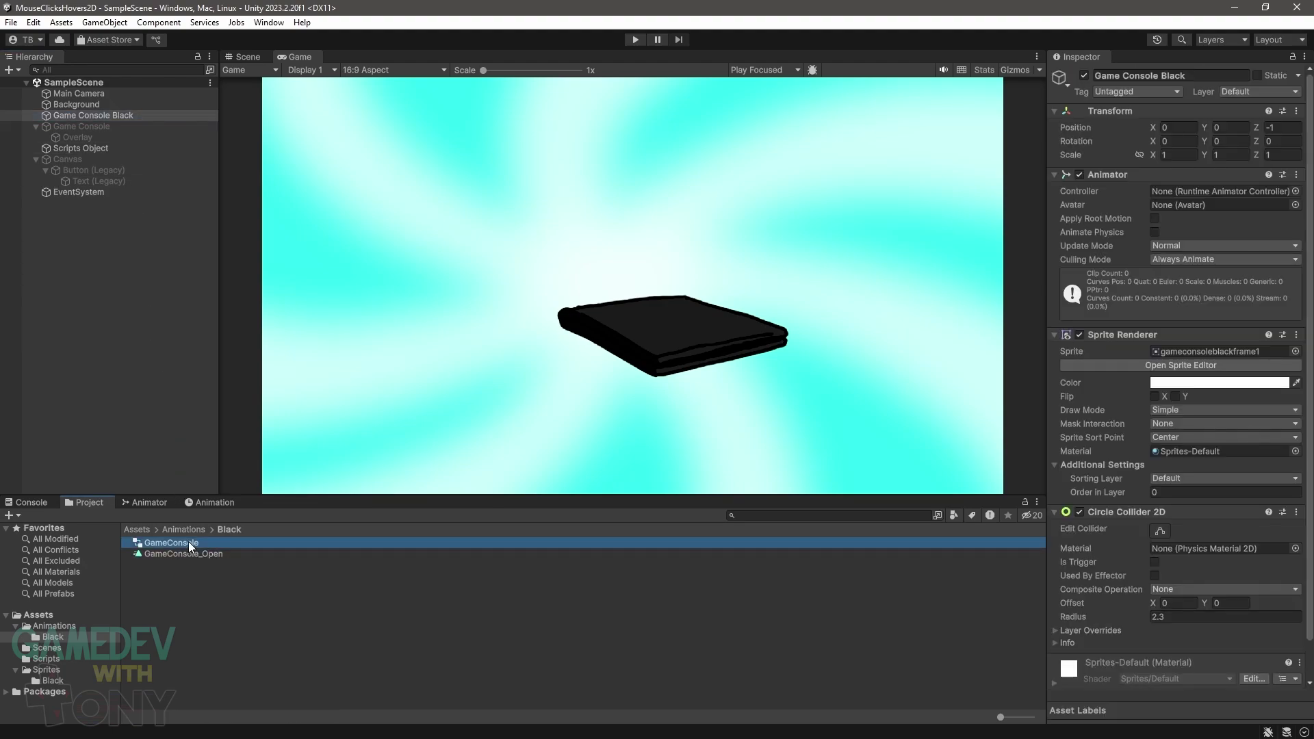
{"action": "left_click_drag", "start_coordinate": [187, 540], "coordinate": [1197, 189]}
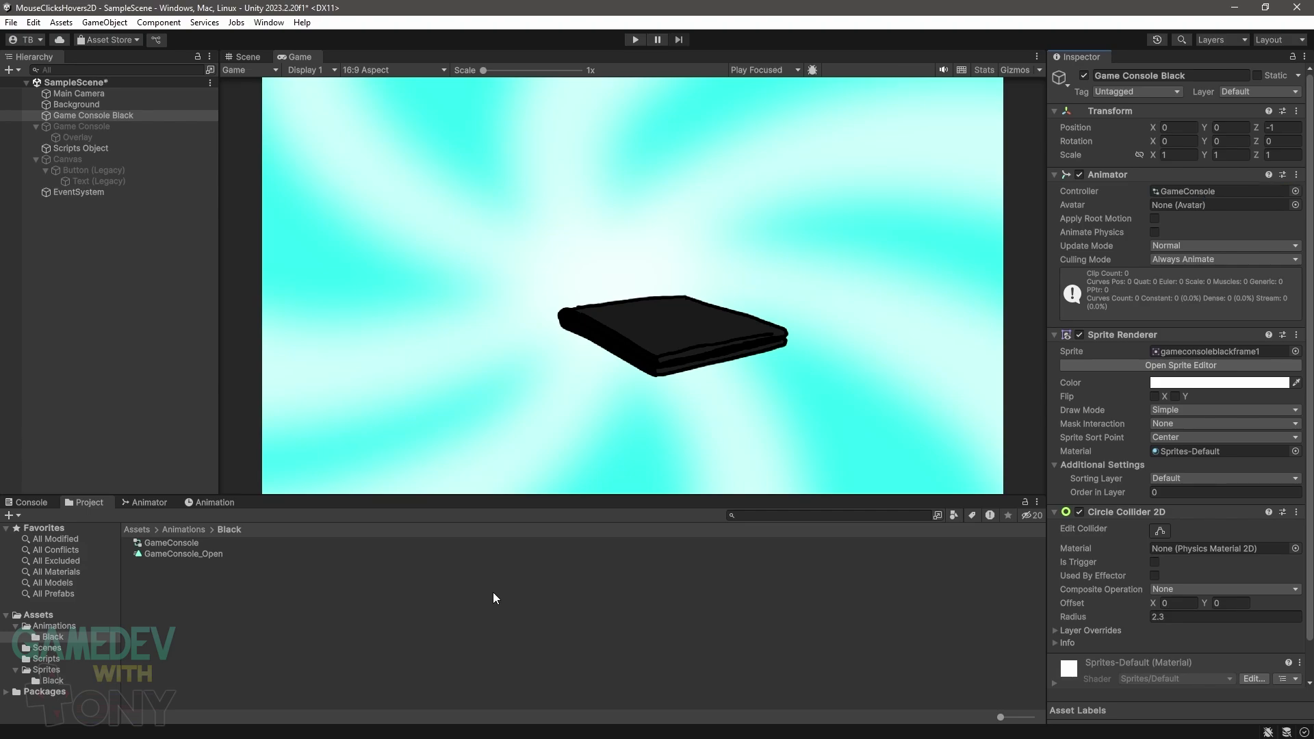
- Open the GameConsole controller and create an empty default state beside Entry
{"action": "double_click", "coordinate": [192, 543]}
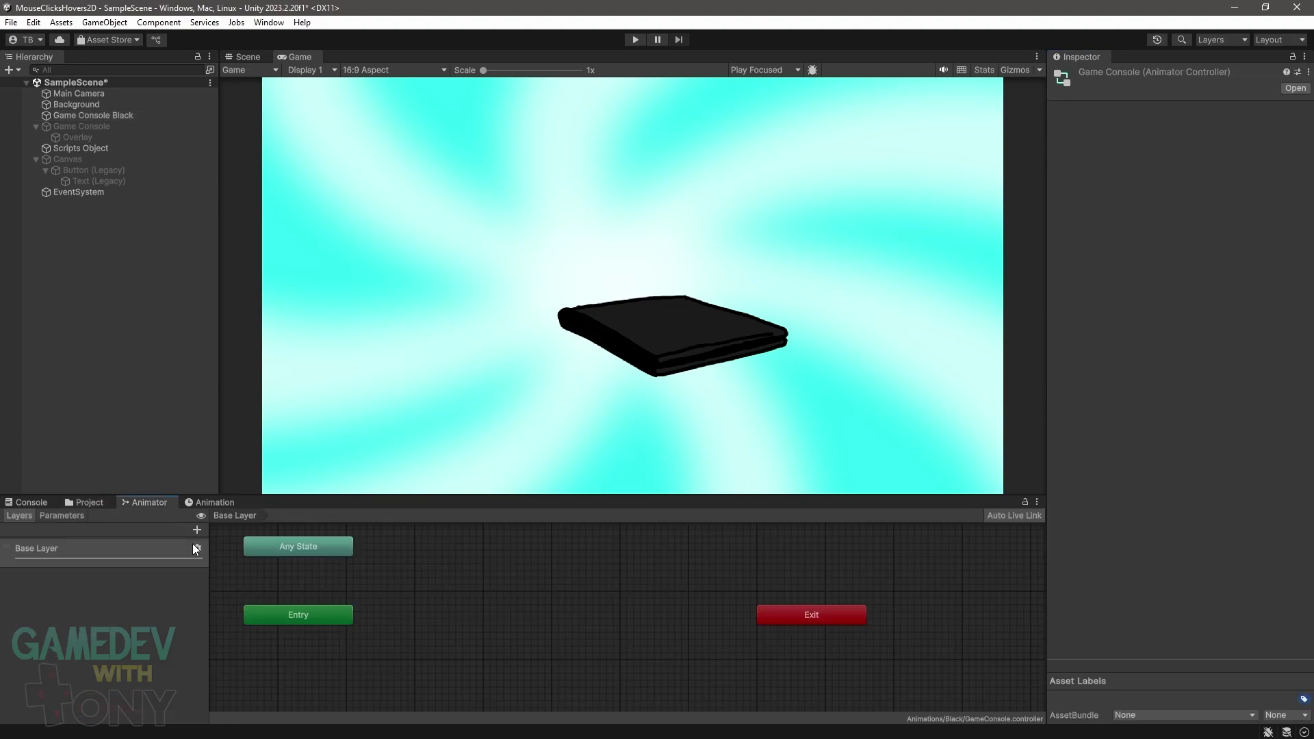
{"action": "right_click", "coordinate": [467, 608]}
{"action": "mouse_move", "coordinate": [576, 637]}
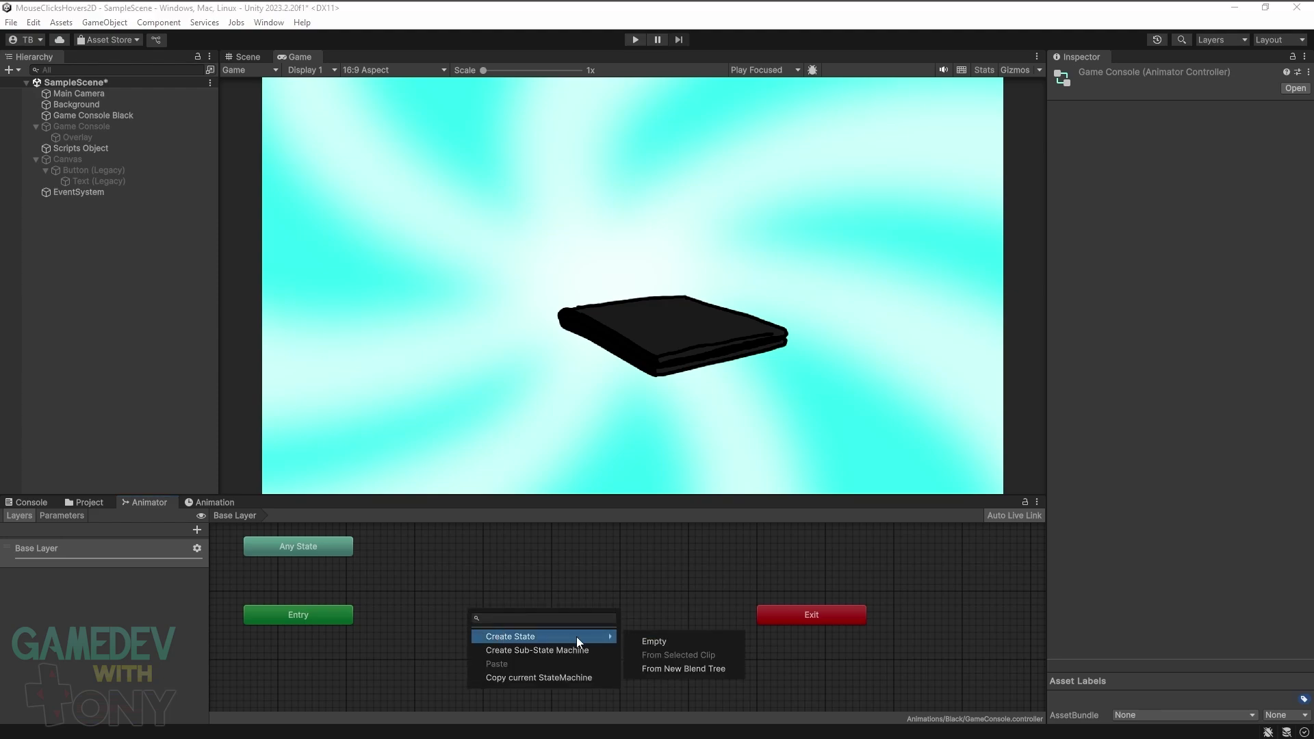
{"action": "left_click", "coordinate": [657, 641]}
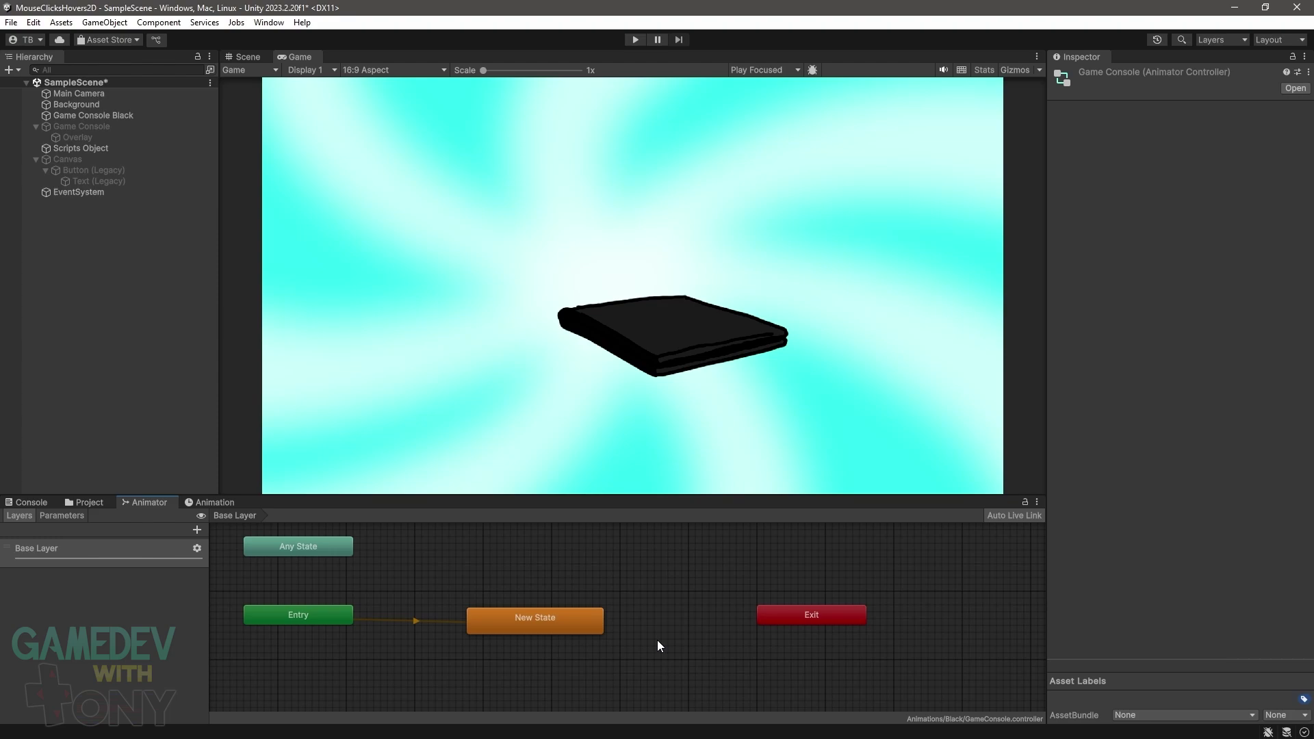
- Add the GameConsole_Open clip as a state above New State, temporarily docking the Animator beside the project files
{"action": "left_click_drag", "start_coordinate": [155, 503], "coordinate": [906, 635]}
{"action": "left_click_drag", "start_coordinate": [679, 631], "coordinate": [327, 600]}
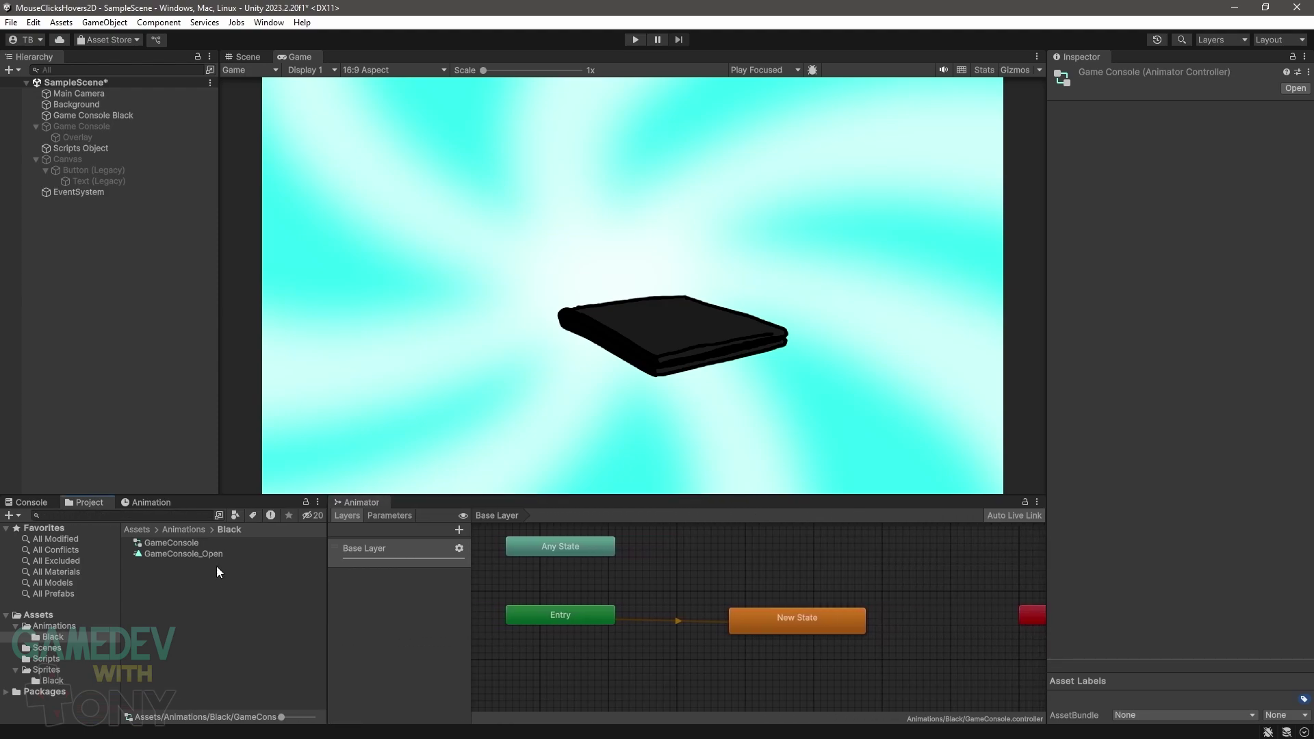
{"action": "left_click_drag", "start_coordinate": [211, 555], "coordinate": [572, 567]}
{"action": "left_click_drag", "start_coordinate": [725, 558], "coordinate": [730, 559]}
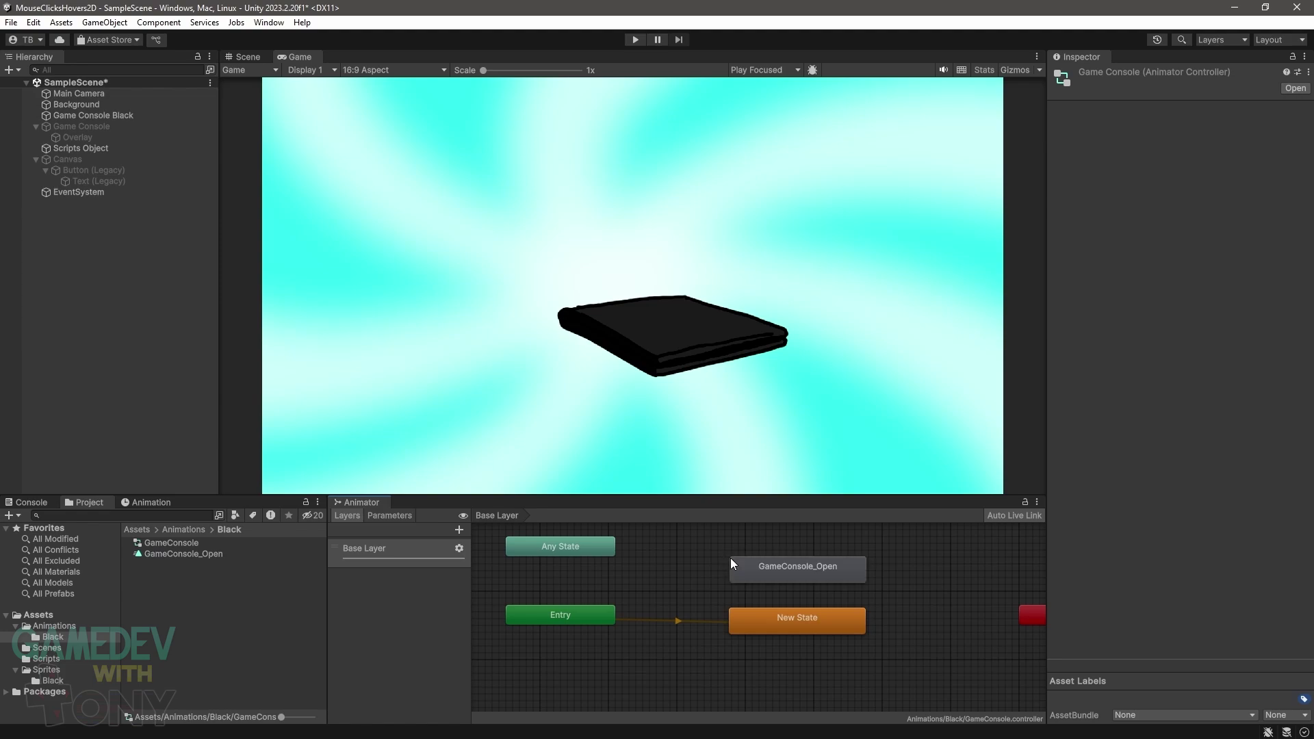
{"action": "left_click_drag", "start_coordinate": [356, 502], "coordinate": [147, 503]}
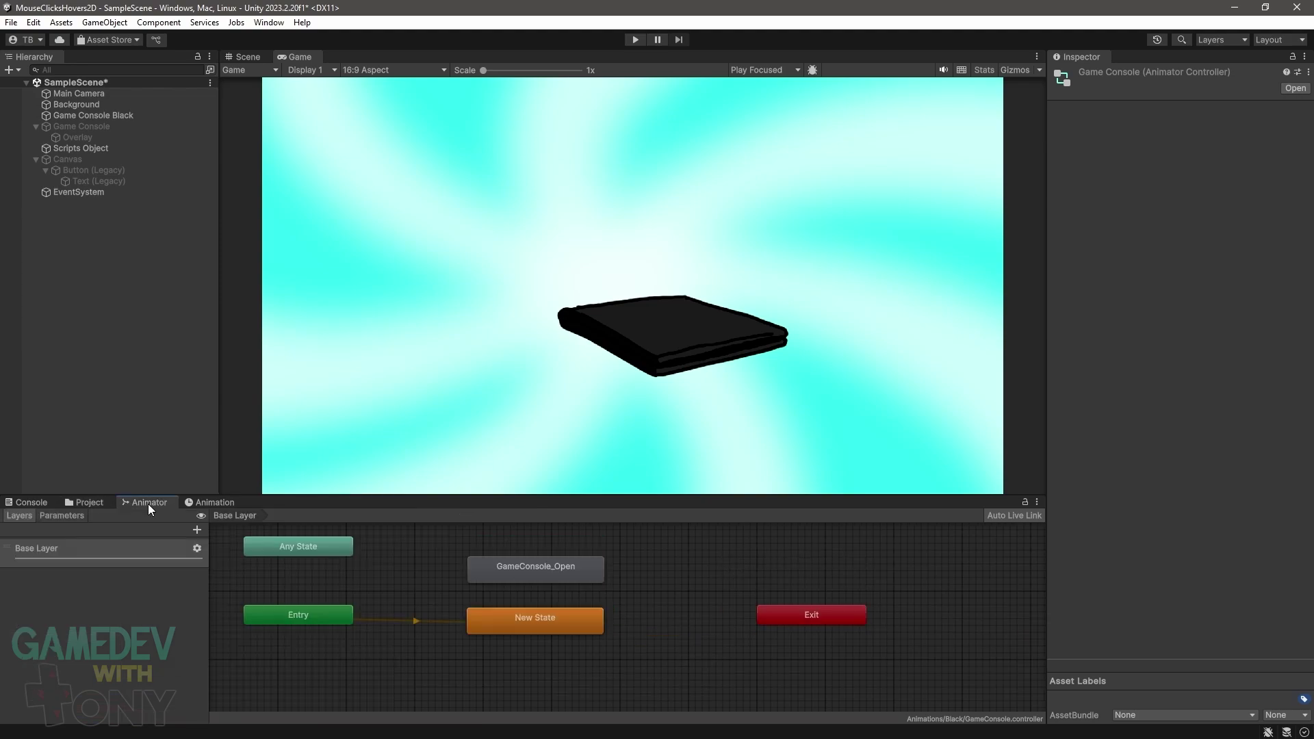
- Show Game Console Black's Animation window beside the project files and open the Sprites/Black folder
{"action": "left_click", "coordinate": [98, 118]}
{"action": "key", "text": "ctrl+6"}
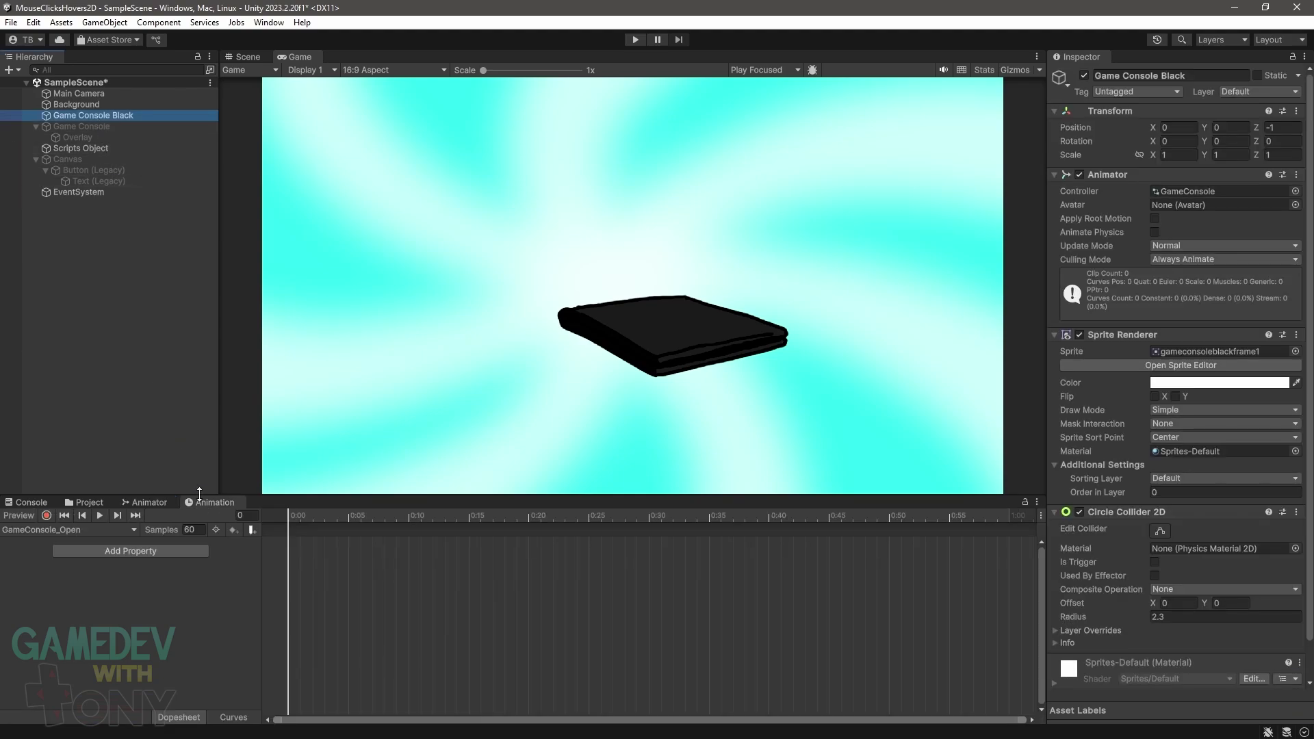
{"action": "left_click_drag", "start_coordinate": [201, 503], "coordinate": [316, 607]}
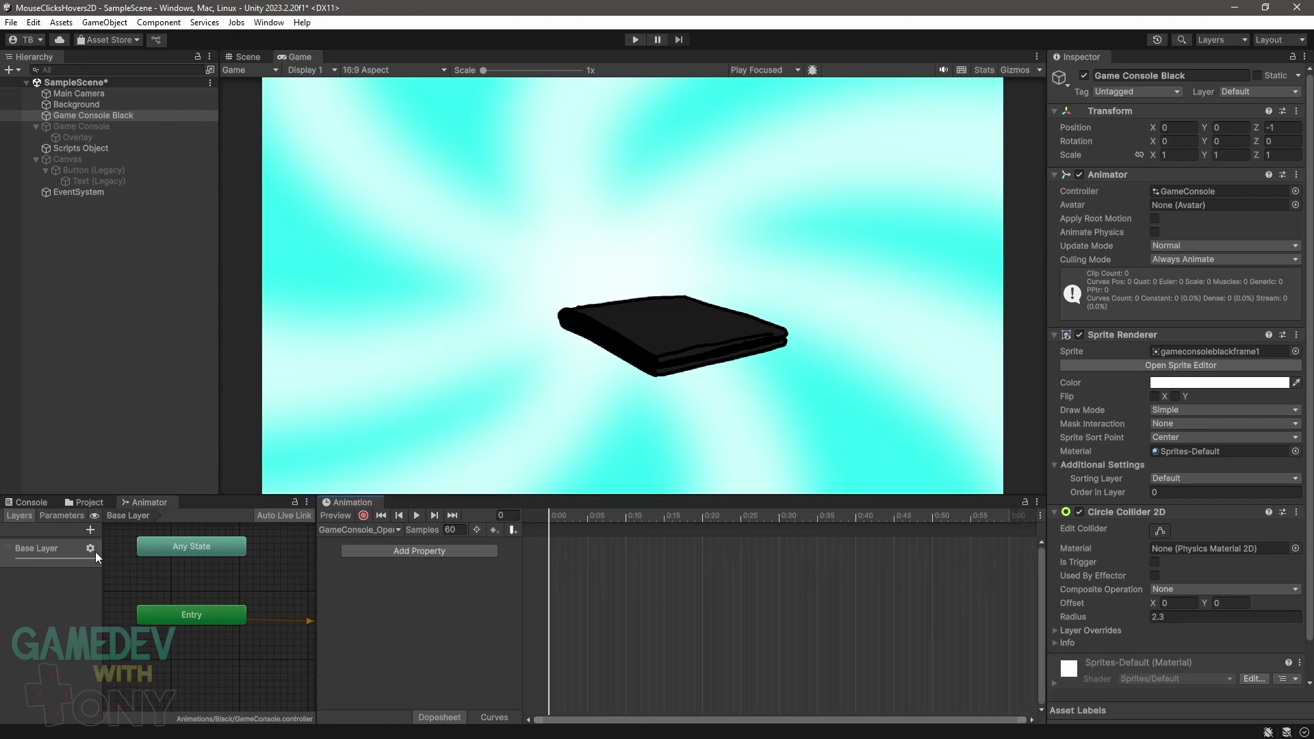
{"action": "left_click", "coordinate": [76, 502]}
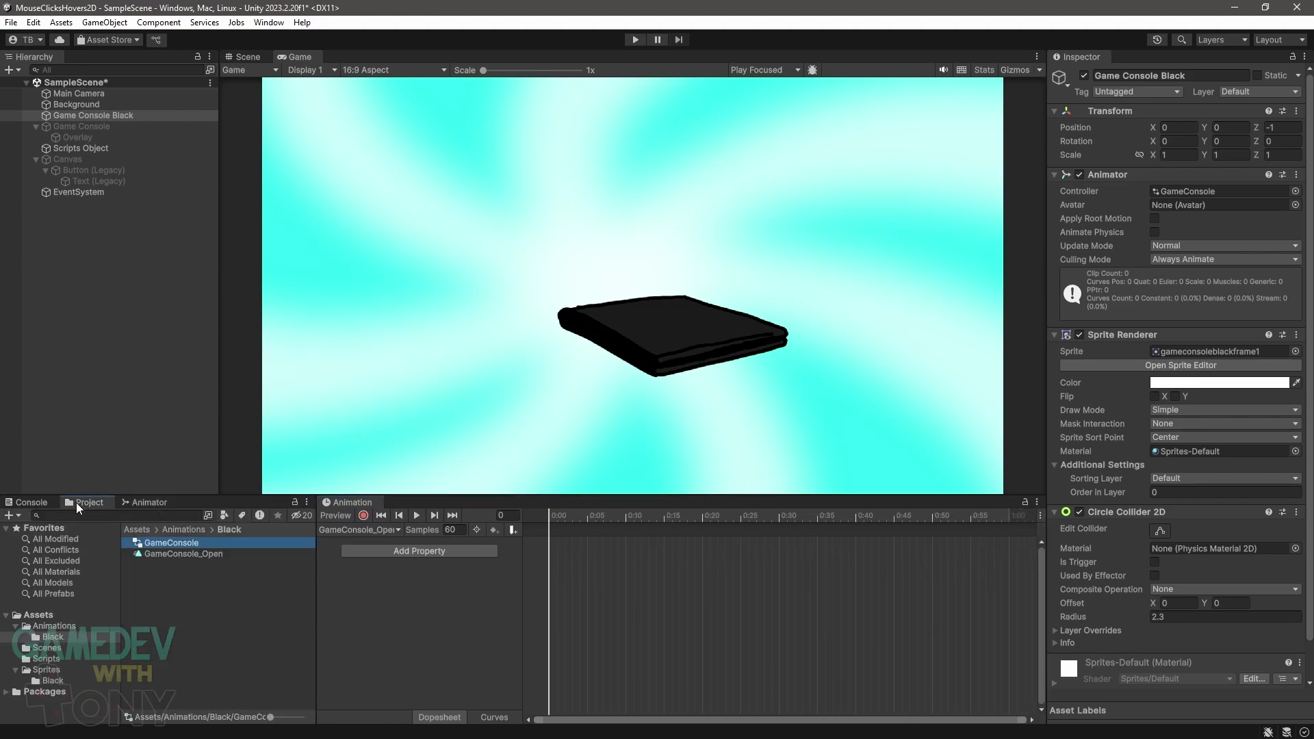
{"action": "left_click", "coordinate": [53, 680]}
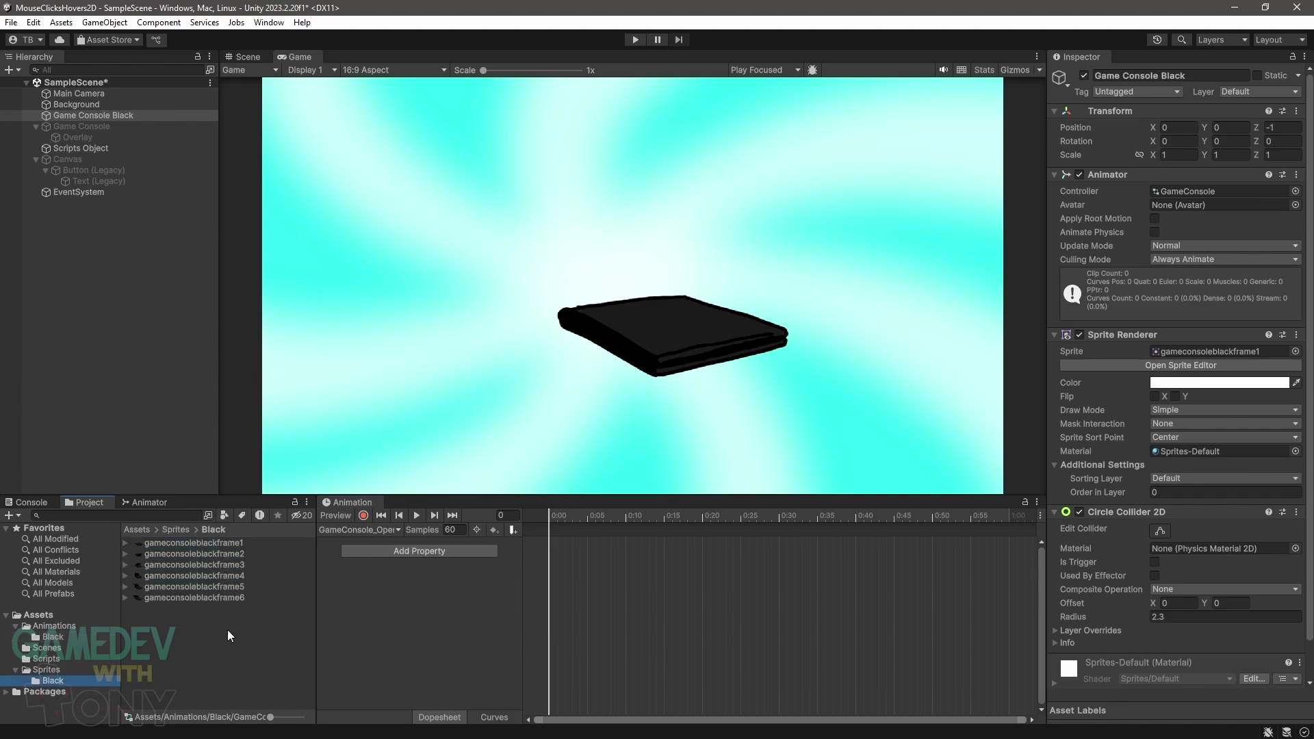
- Add sprites gameconsoleblackframe1 through gameconsoleblackframe6 to the GameConsole_Open timeline, starting at 0:00
{"action": "scroll", "coordinate": [648, 634], "scroll_direction": "up", "scroll_amount": 5}
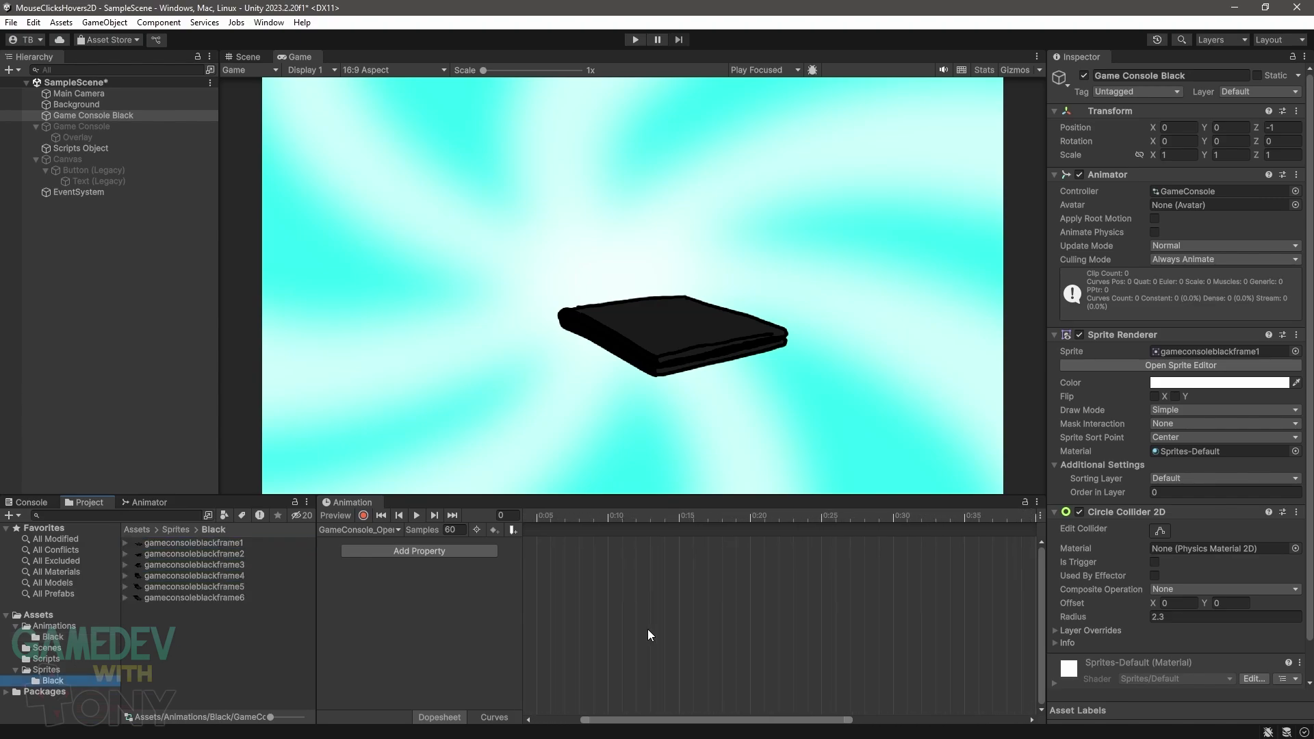
{"action": "left_click_drag", "start_coordinate": [661, 720], "coordinate": [587, 707]}
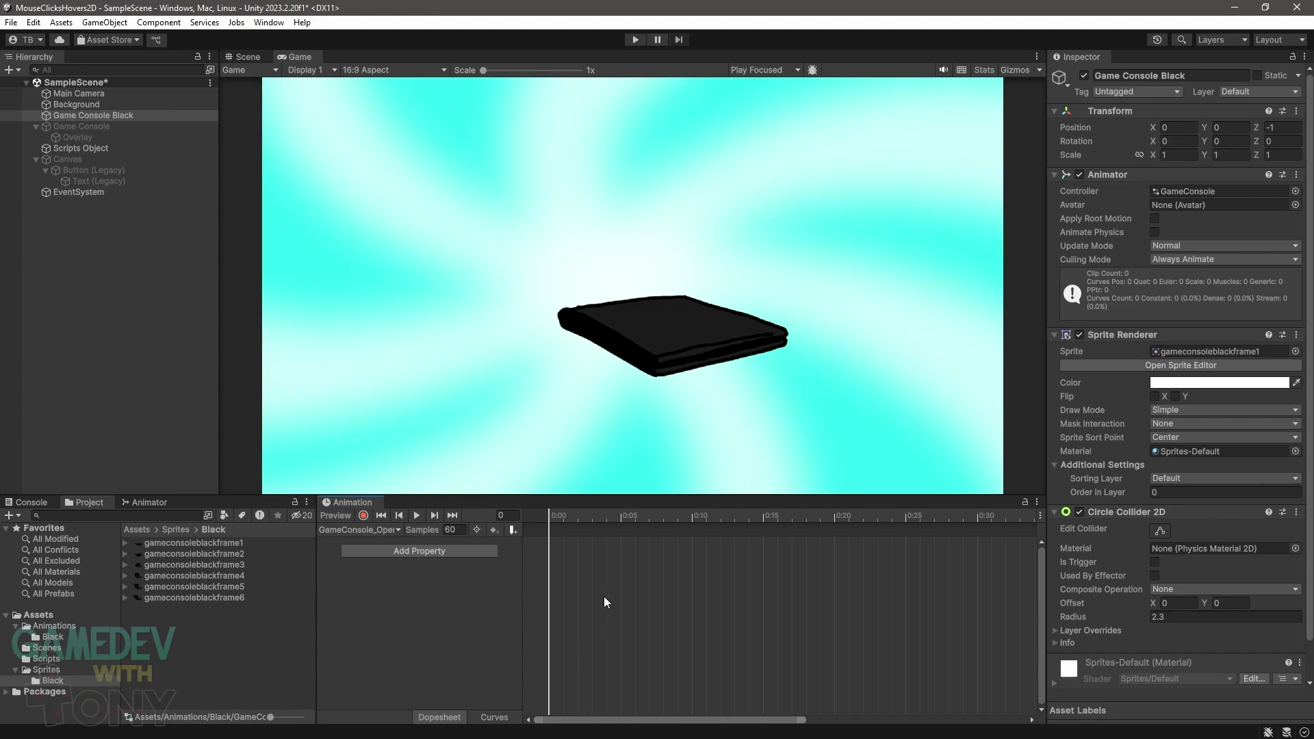
{"action": "left_click", "coordinate": [258, 542]}
{"action": "left_click", "coordinate": [234, 598], "text": "shift"}
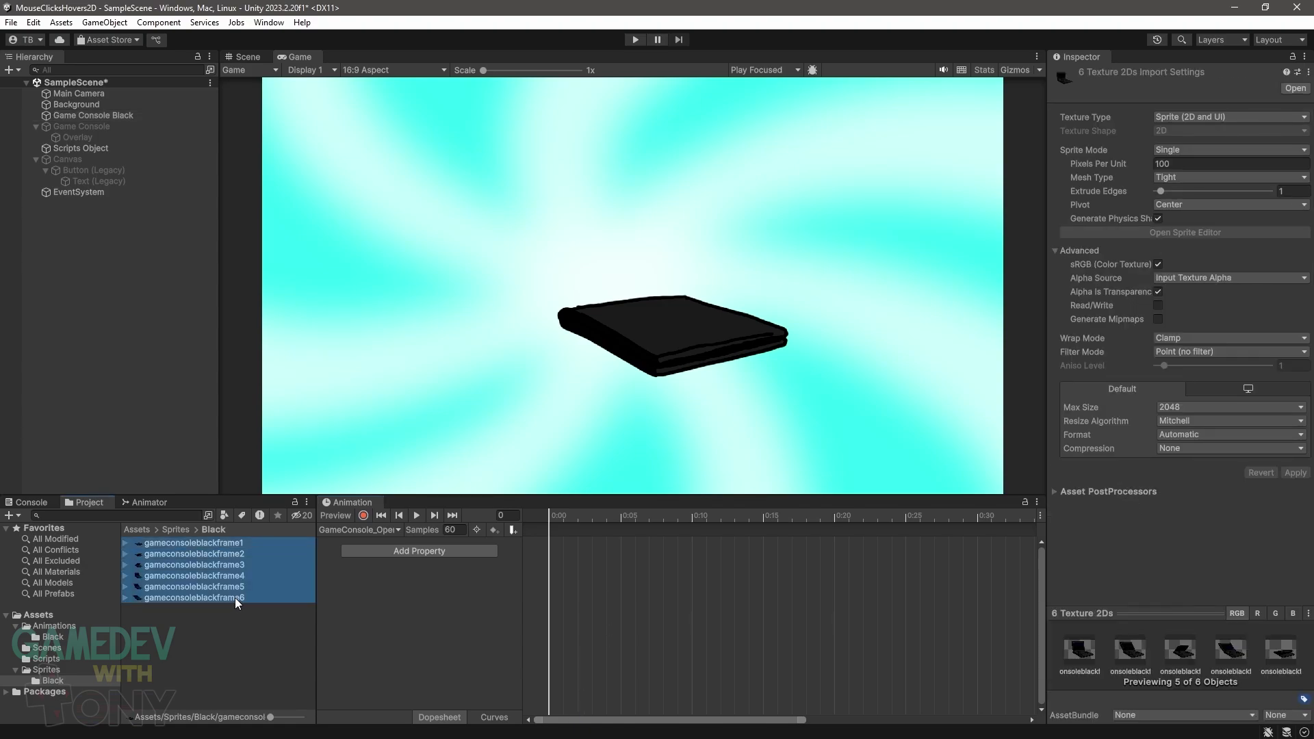
{"action": "left_click_drag", "start_coordinate": [242, 546], "coordinate": [553, 551]}
{"action": "left_click", "coordinate": [323, 555]}
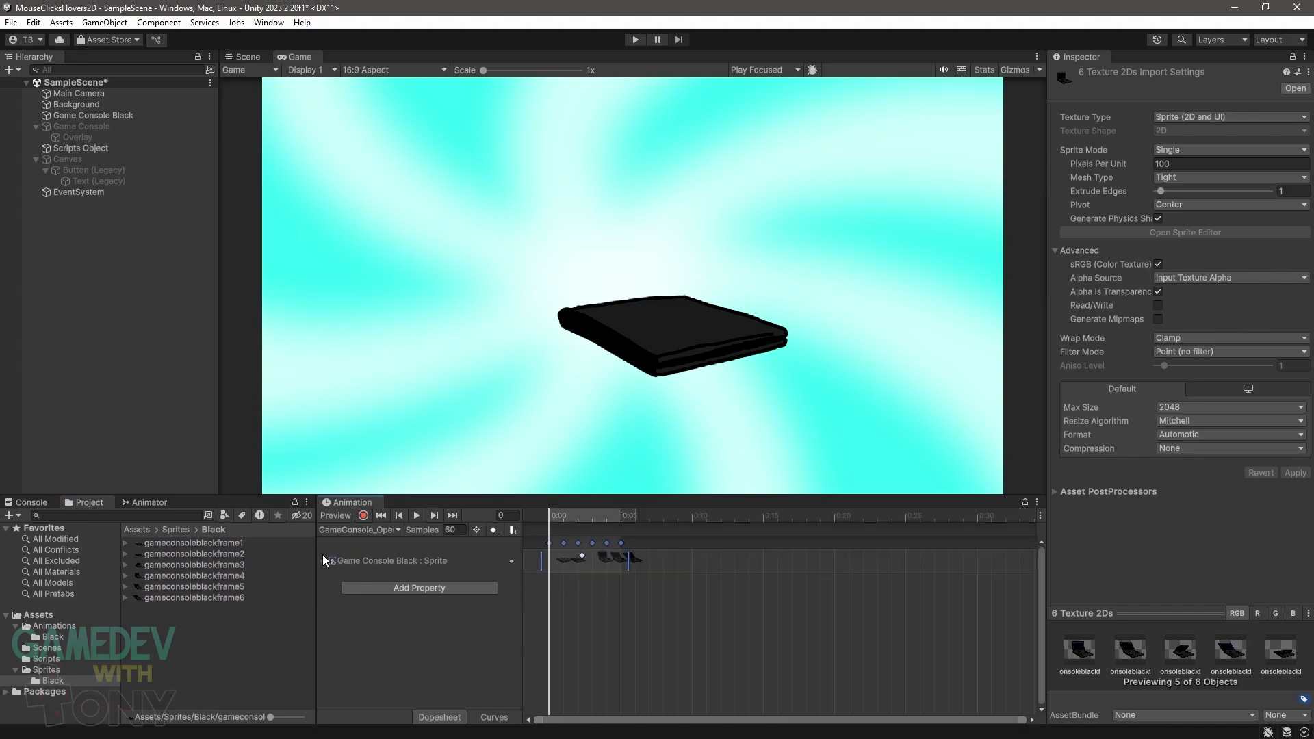
- Stretch the six sprite keyframes evenly to five-frame intervals, ending at 0:25
{"action": "left_click", "coordinate": [633, 596]}
{"action": "left_click_drag", "start_coordinate": [663, 597], "coordinate": [544, 537]}
{"action": "left_click_drag", "start_coordinate": [622, 565], "coordinate": [903, 572]}
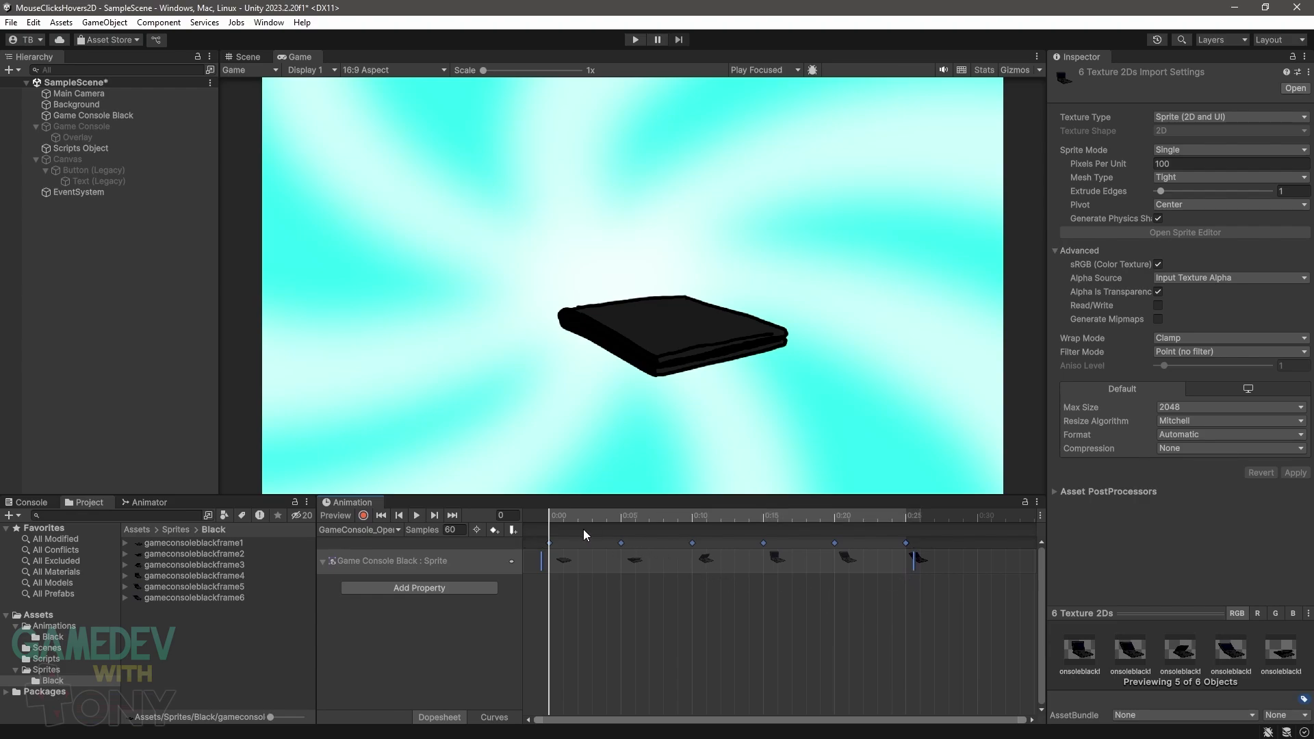
- Check the keyframes along the timeline, add a sprite keyframe at frame 30 and play the clip preview
{"action": "left_click", "coordinate": [621, 516]}
{"action": "left_click", "coordinate": [690, 515]}
{"action": "left_click", "coordinate": [768, 516]}
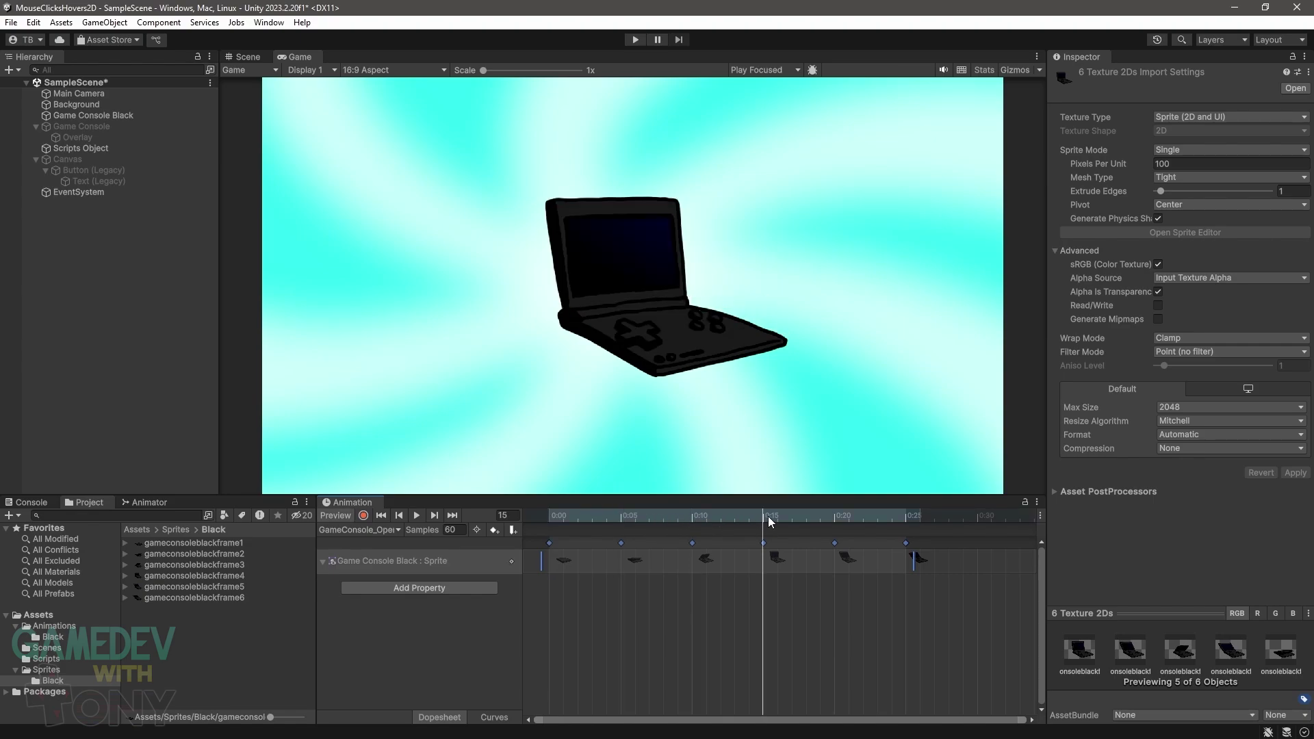
{"action": "left_click", "coordinate": [833, 517]}
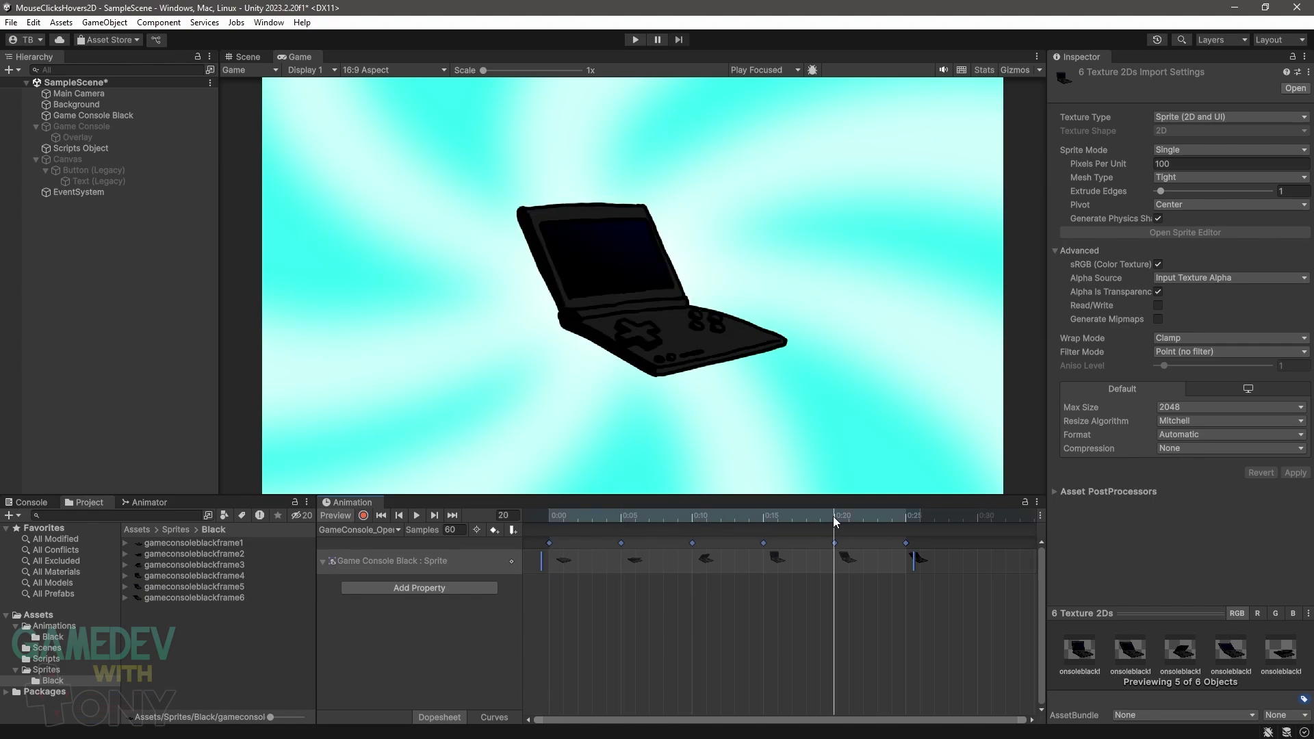
{"action": "left_click", "coordinate": [906, 517]}
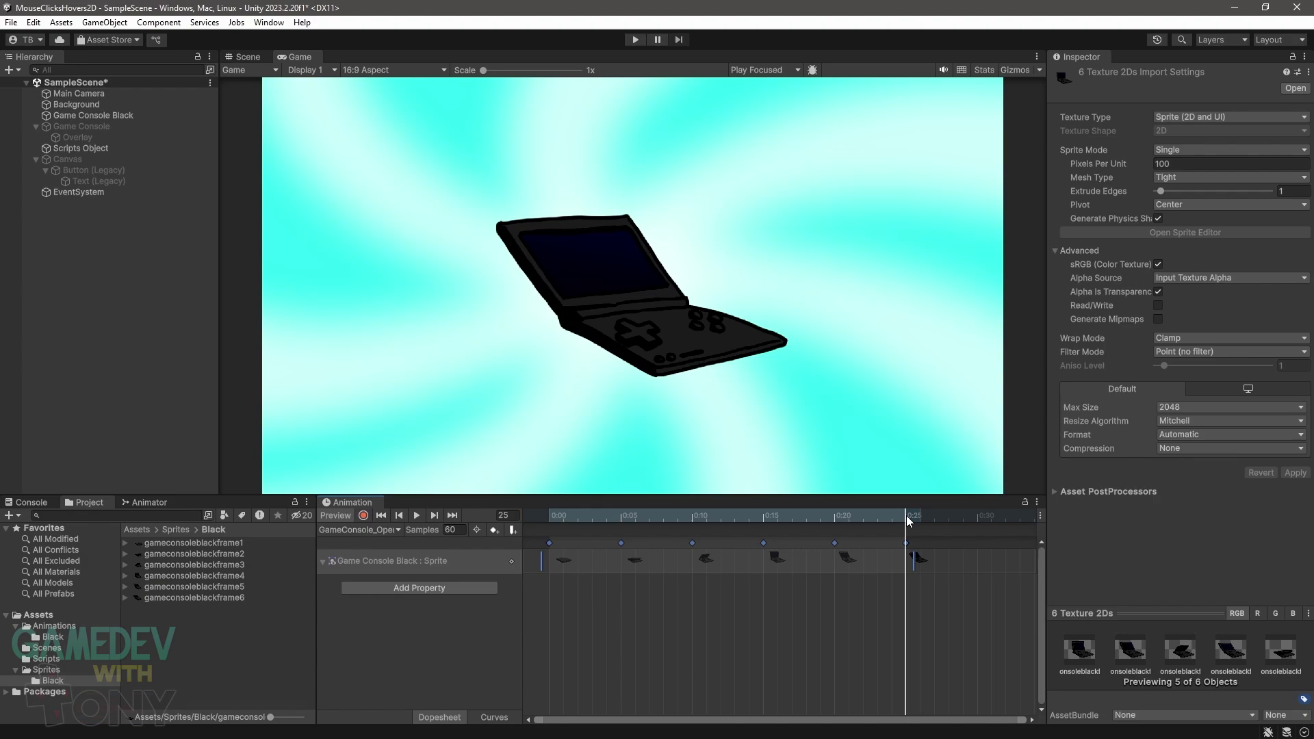
{"action": "left_click", "coordinate": [978, 523]}
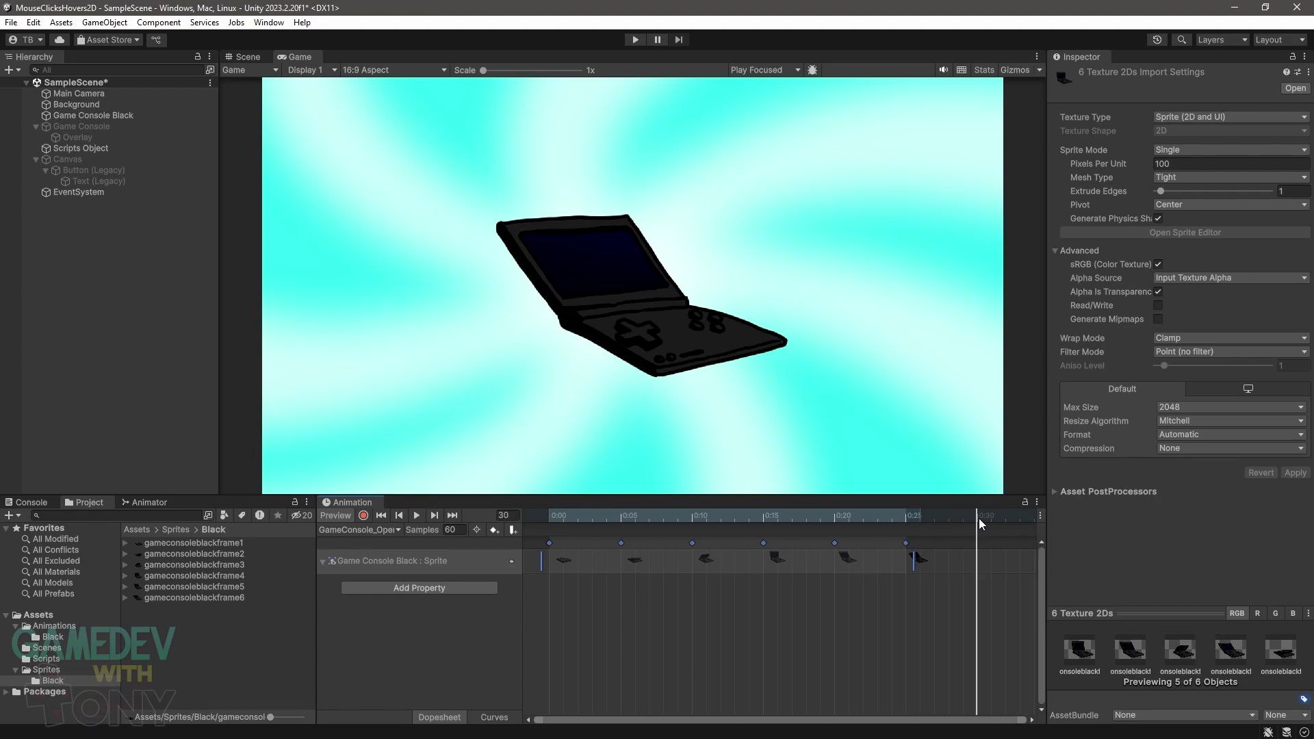
{"action": "left_click", "coordinate": [492, 532]}
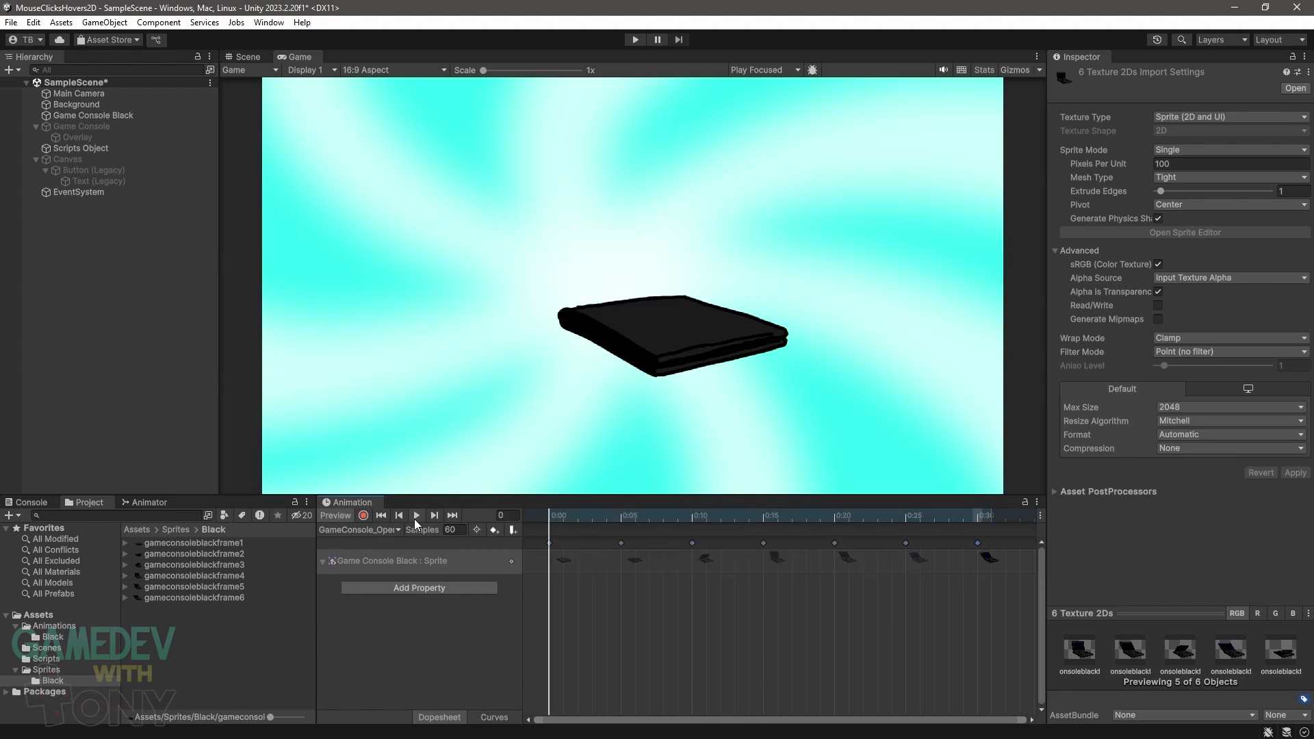
{"action": "left_click", "coordinate": [415, 519]}
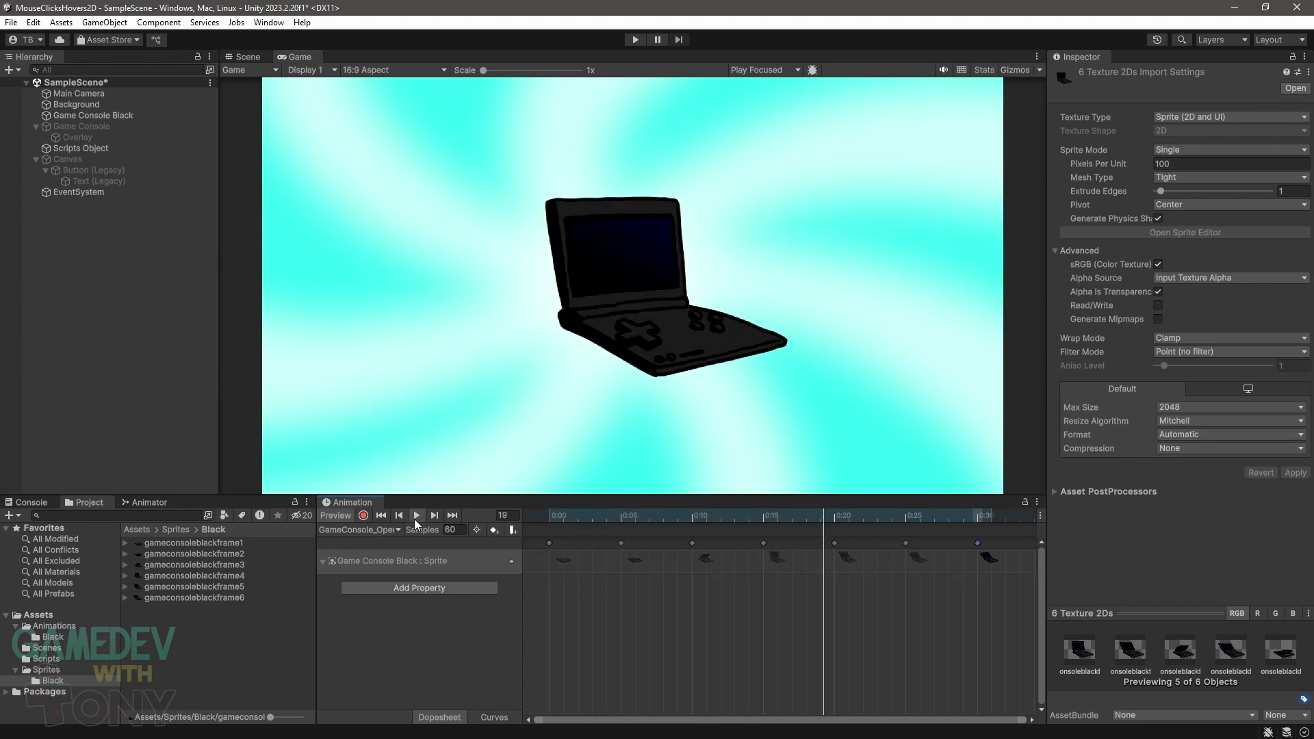
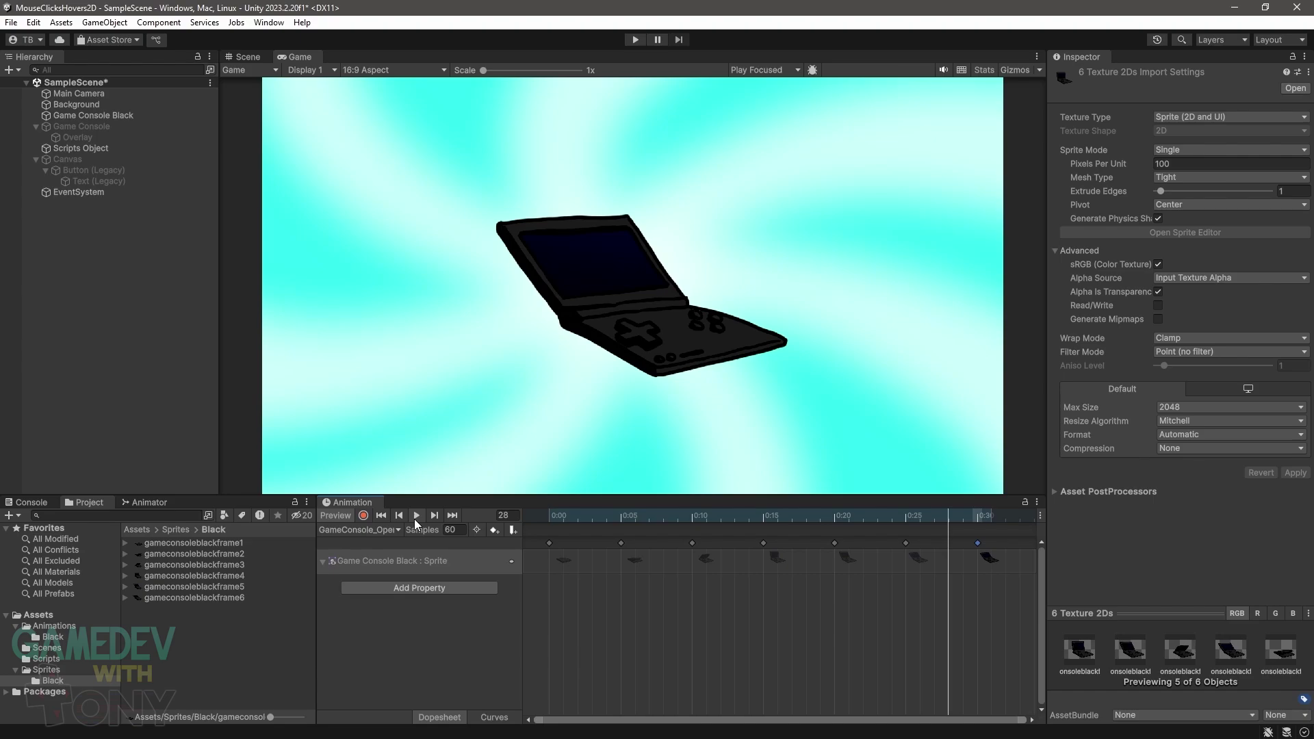
- Add a float parameter named direction to the GameConsole Animator Controller and set its value to 1
{"action": "left_click", "coordinate": [148, 504]}
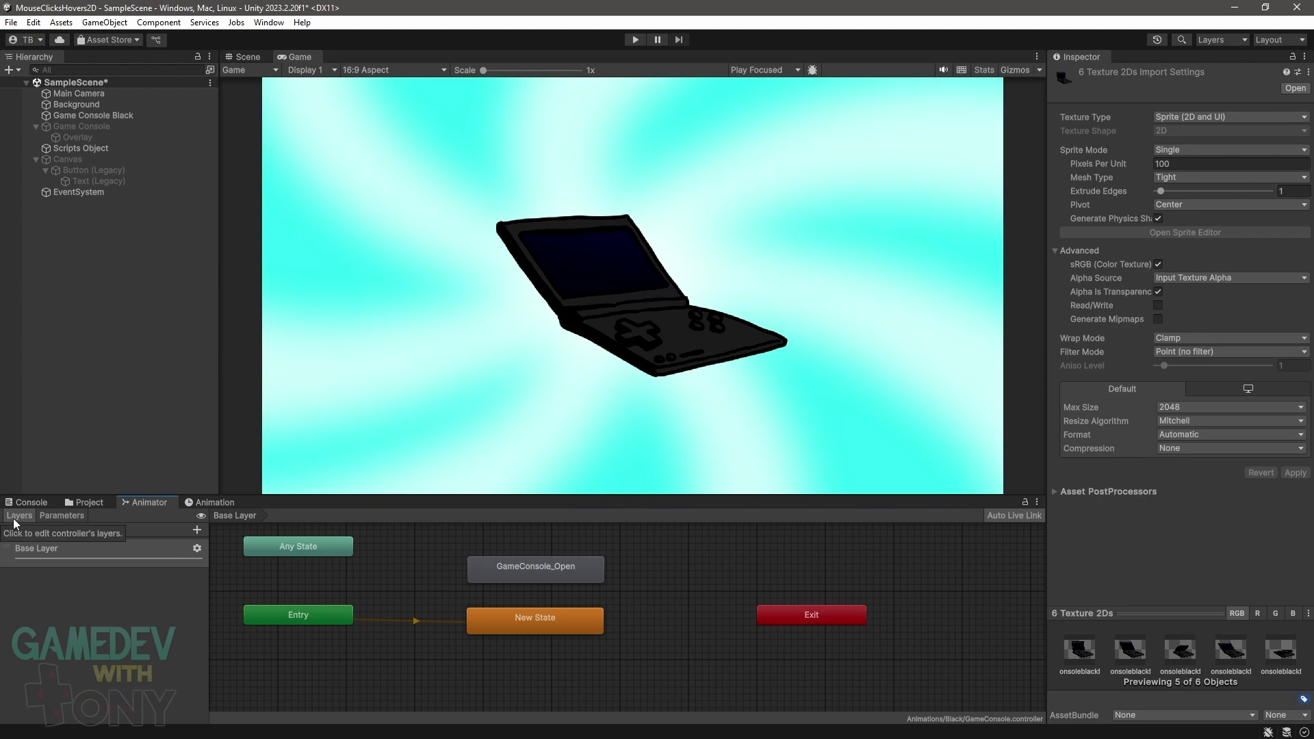
{"action": "left_click", "coordinate": [62, 516]}
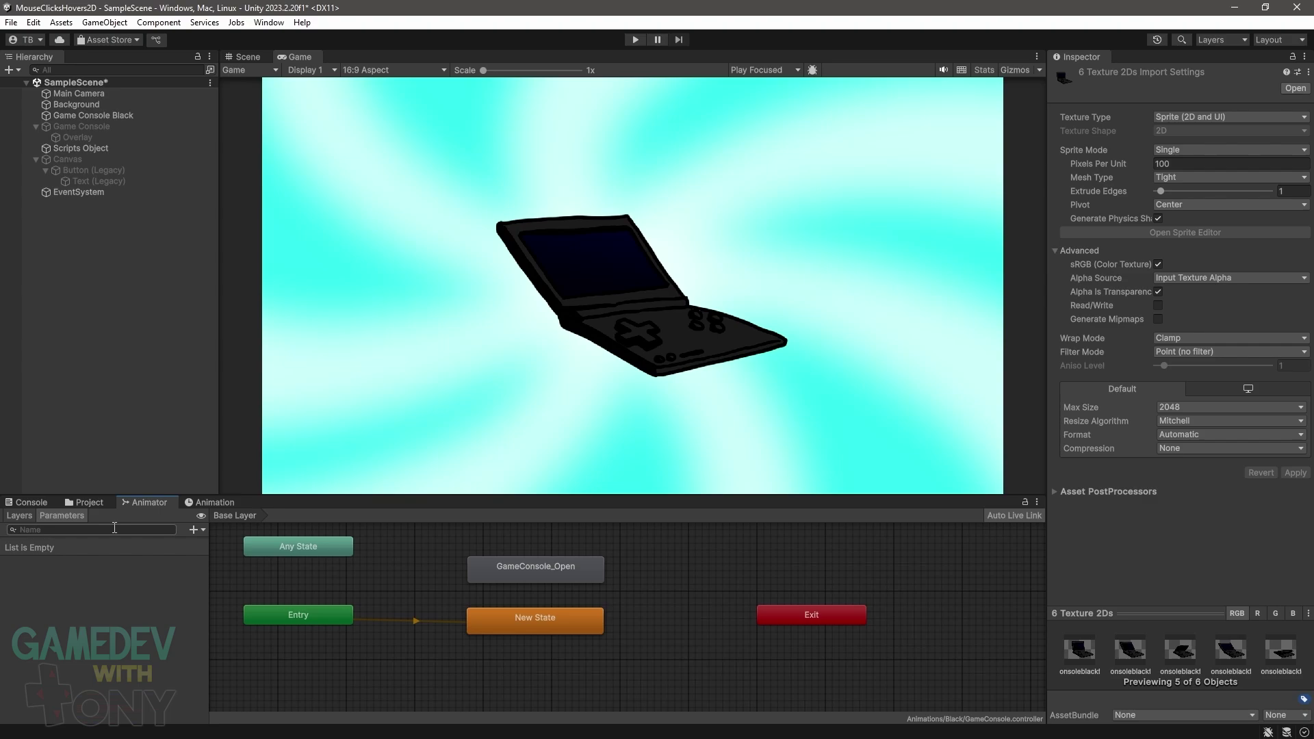
{"action": "left_click", "coordinate": [195, 530]}
{"action": "left_click", "coordinate": [211, 548]}
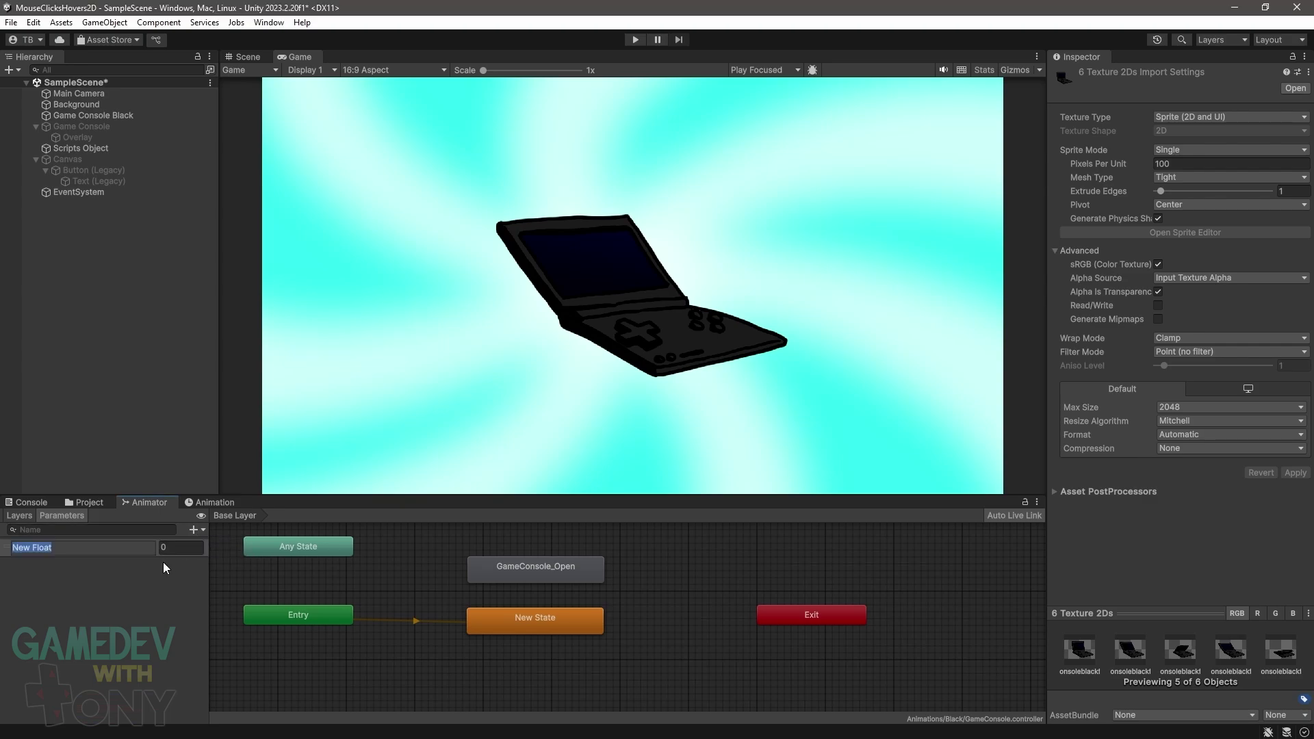
{"action": "type", "text": "direction"}
{"action": "key", "text": "Return"}
{"action": "left_click", "coordinate": [175, 547]}
{"action": "type", "text": "1"}
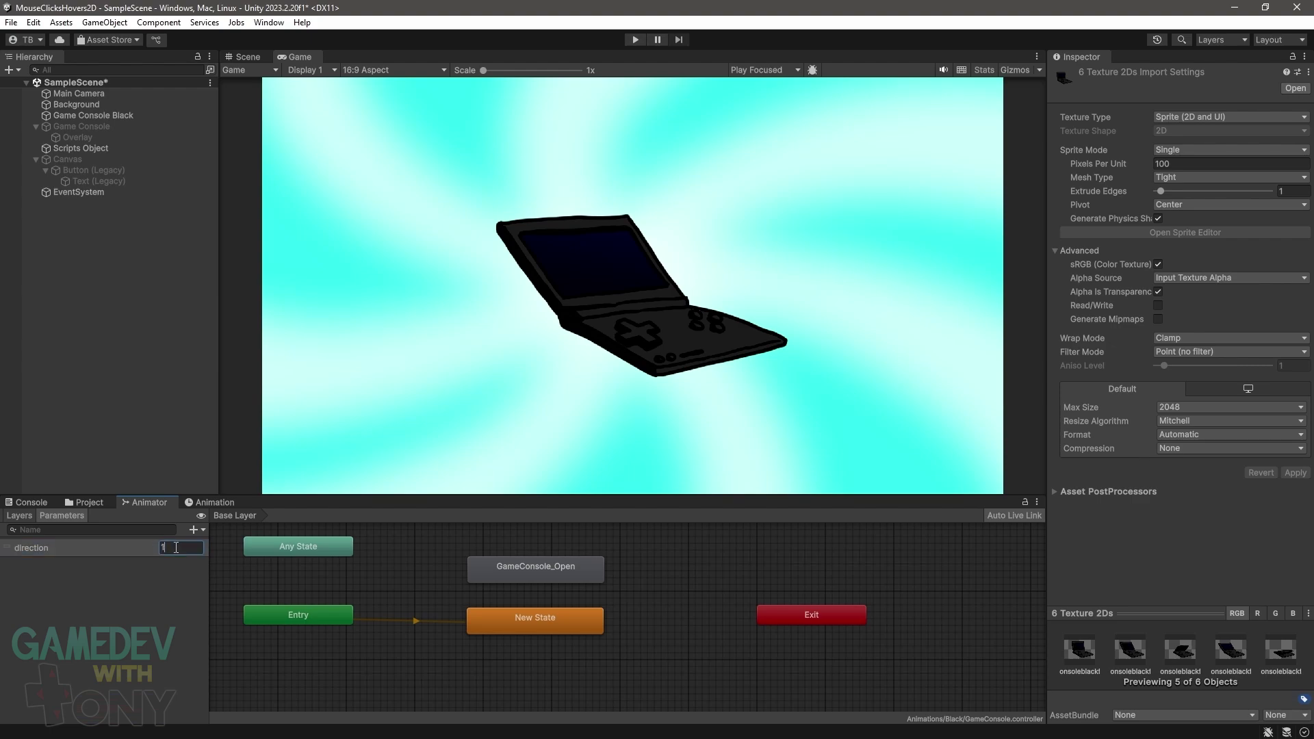
- Drive the GameConsole_Open state's speed multiplier with the direction parameter and save the scene
{"action": "left_click", "coordinate": [517, 567]}
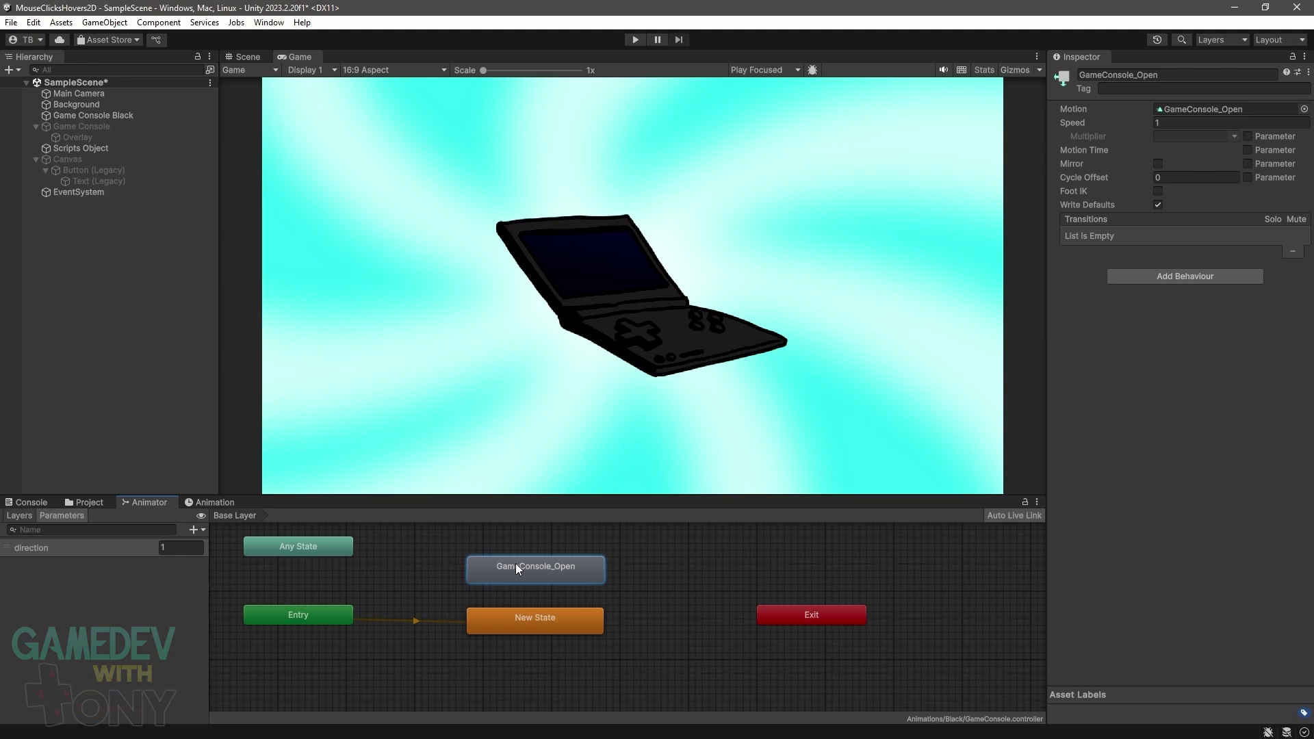
{"action": "left_click", "coordinate": [1249, 137]}
{"action": "left_click", "coordinate": [11, 22]}
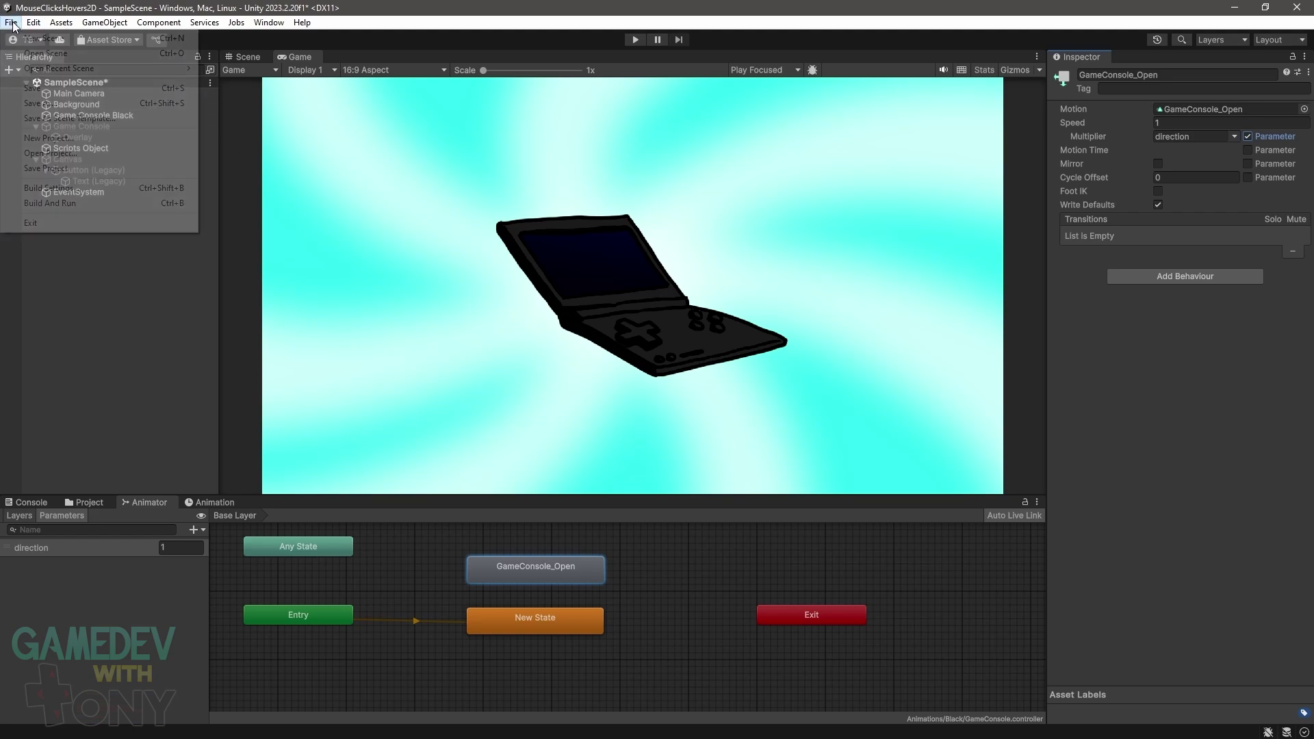
{"action": "left_click", "coordinate": [40, 92]}
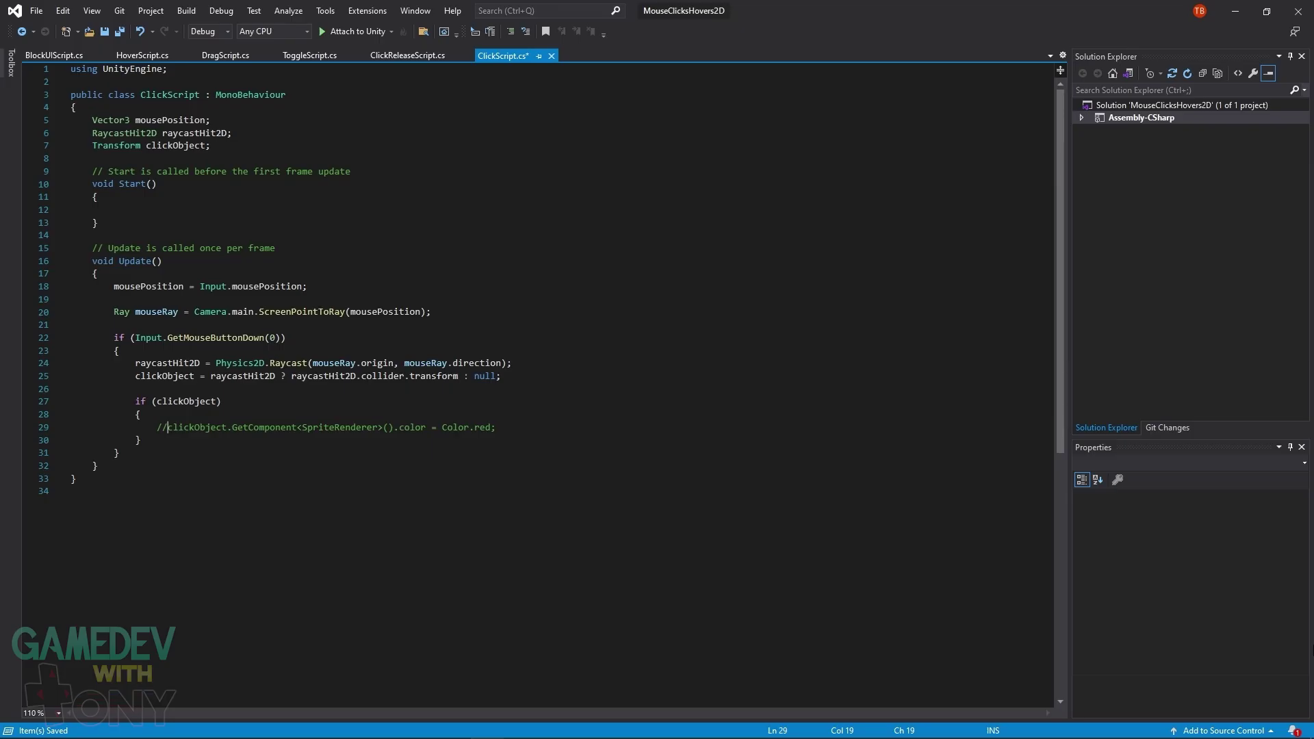
- In Visual Studio's ClickScript.cs, make the clicked object's Animator set "direction" to 1f and play "GameConsole_Open" with -1, 0f below the commented color line, and save
{"action": "key", "text": "End"}
{"action": "key", "text": "Return"}
{"action": "key", "text": "Return"}
{"action": "type", "text": "clickObject.GetComponent<Animator>().S"}
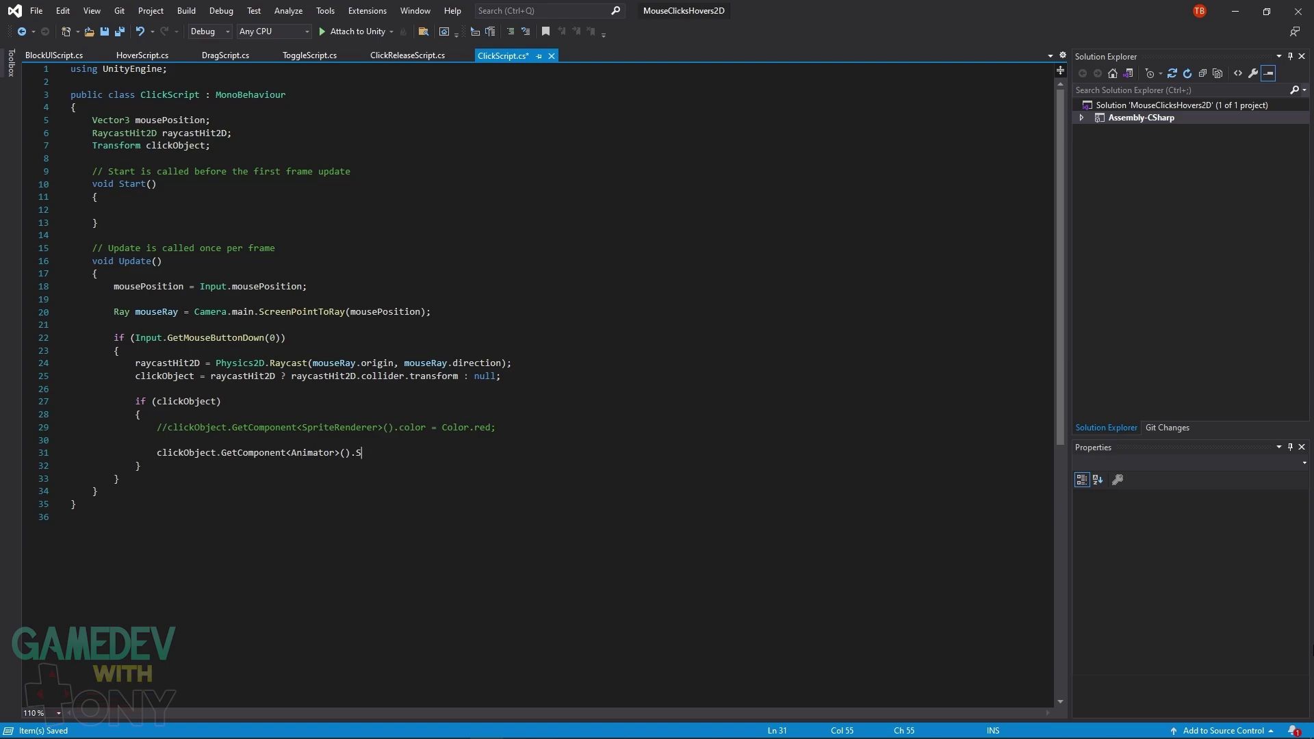
{"action": "type", "text": "etFloat(\"direction\", 1f);"}
{"action": "key", "text": "Return"}
{"action": "type", "text": "clickObject.GetComponent<Animator>().Pl"}
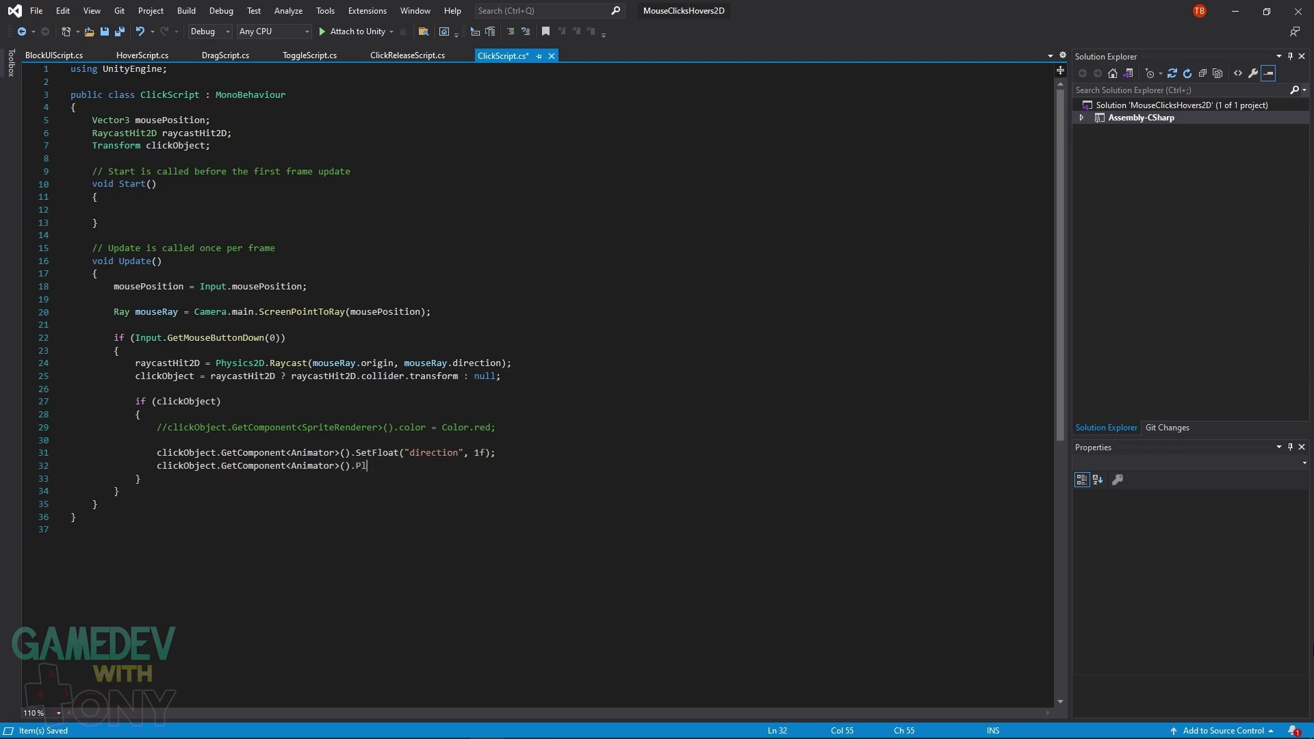
{"action": "type", "text": "ay(\"GameConsole_Open\", -1, 0f);"}
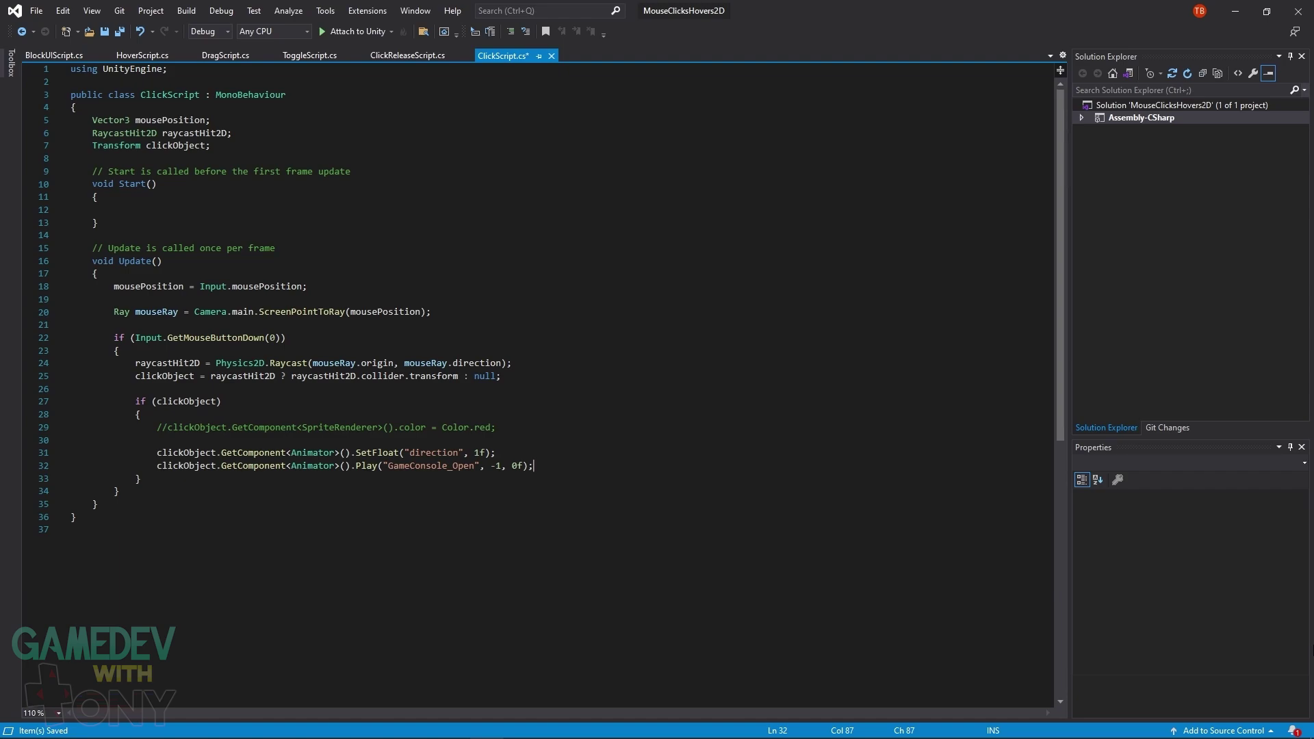
{"action": "key", "text": "ctrl+s"}
- In ClickReleaseScript.cs, make the mouse-down block set the Animator's "direction" to 1f and play "GameConsole_Open" with -1, 0f
{"action": "key", "text": "ctrl+Tab"}
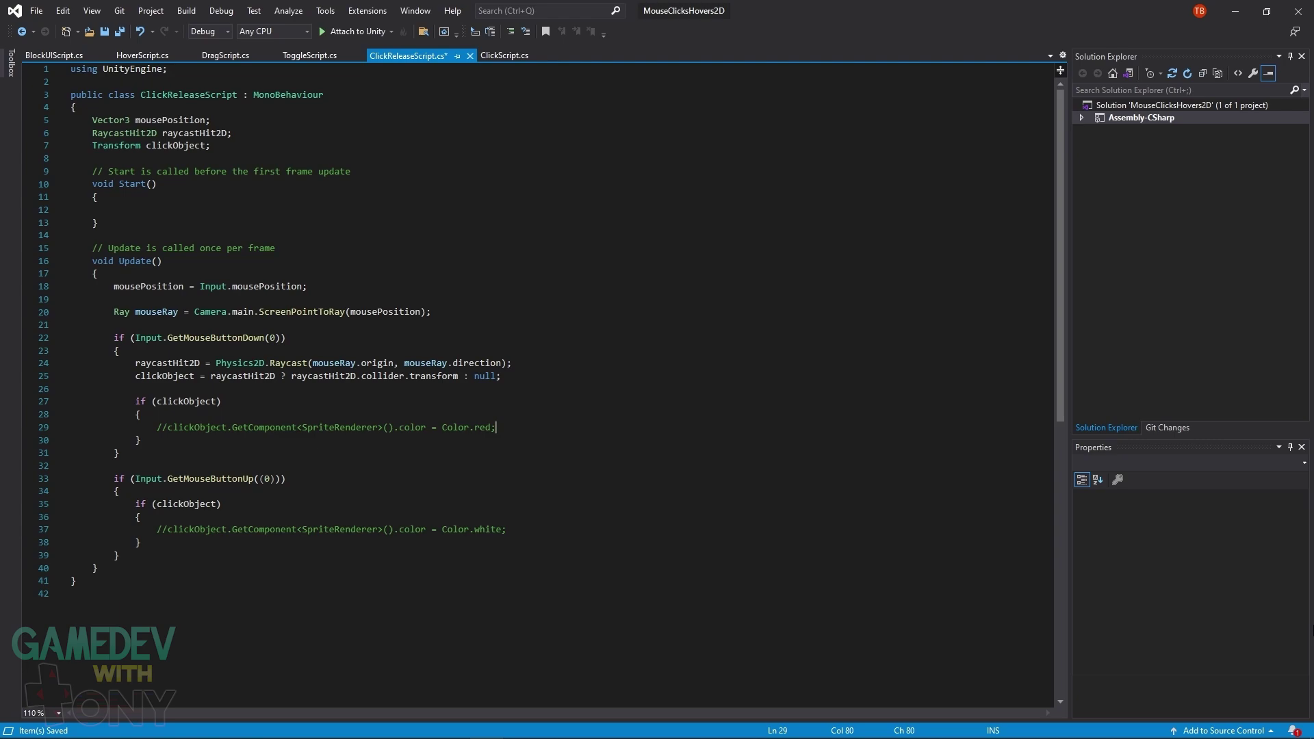
{"action": "key", "text": "Return"}
{"action": "key", "text": "Return"}
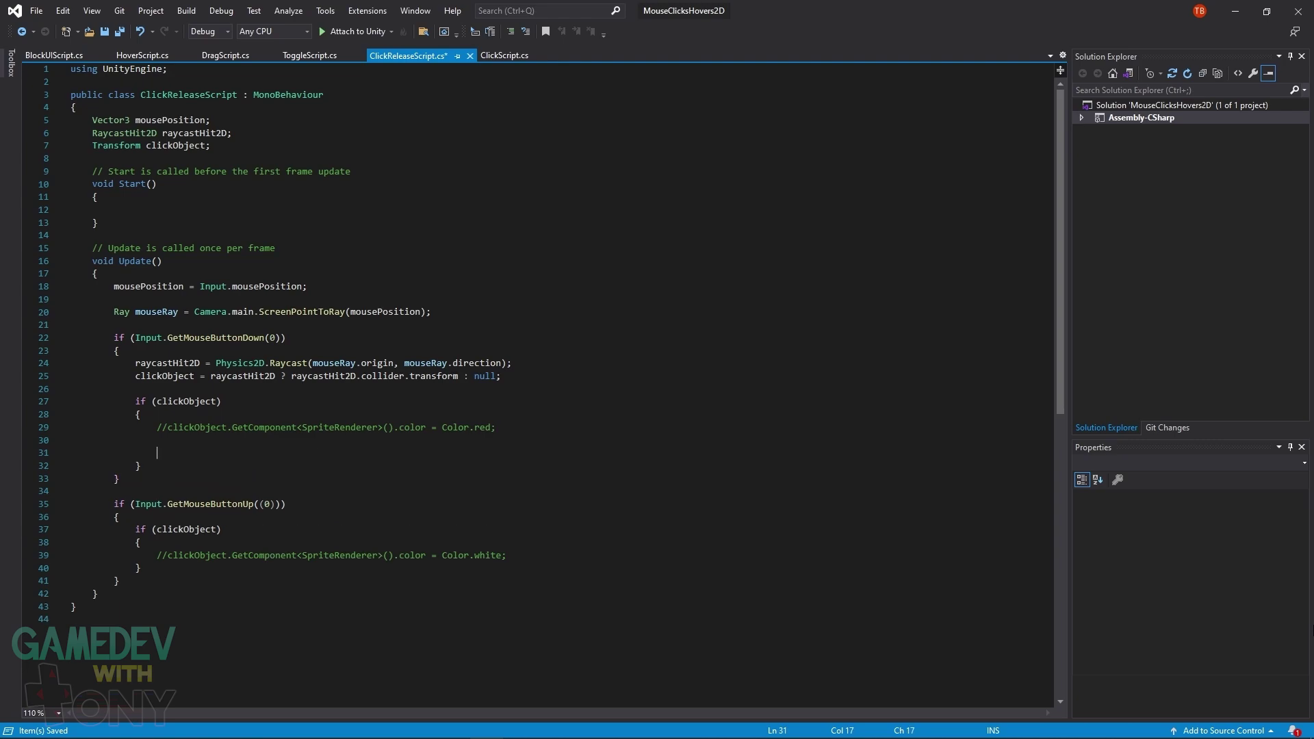
{"action": "type", "text": "clickObject.GetComponent<Anima"}
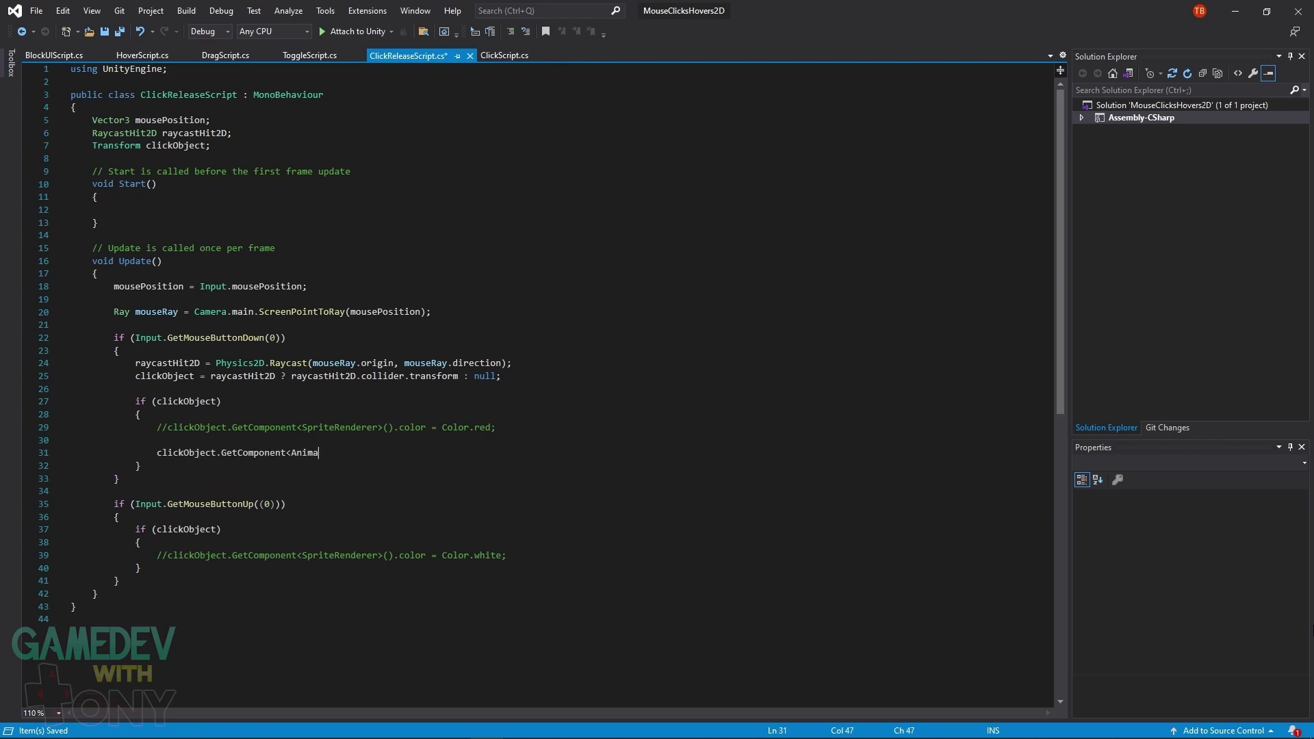
{"action": "type", "text": "tor>().SetFloat(\"direction\", 1f);"}
{"action": "key", "text": "Return"}
{"action": "type", "text": "clickObject.GetComponent<Animat"}
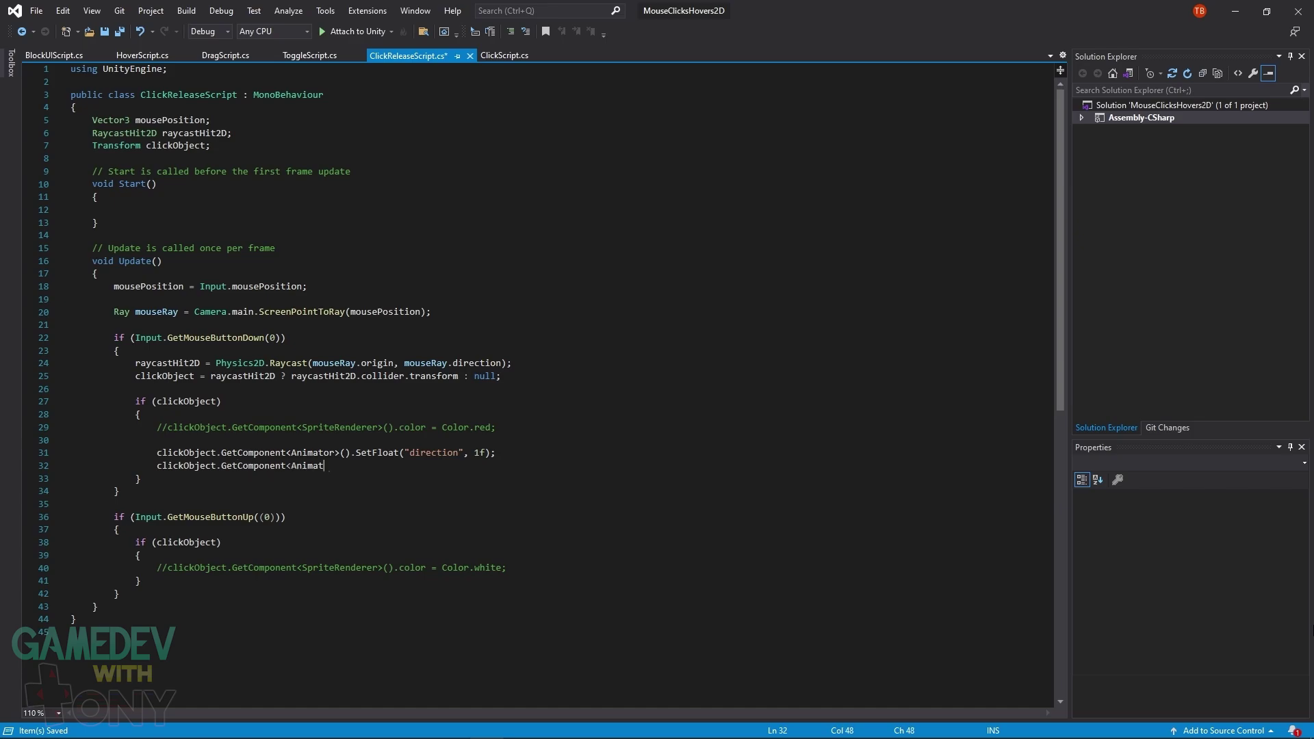
{"action": "type", "text": "or>().Play(\"GameConsole_Open\", -1, 0f);"}
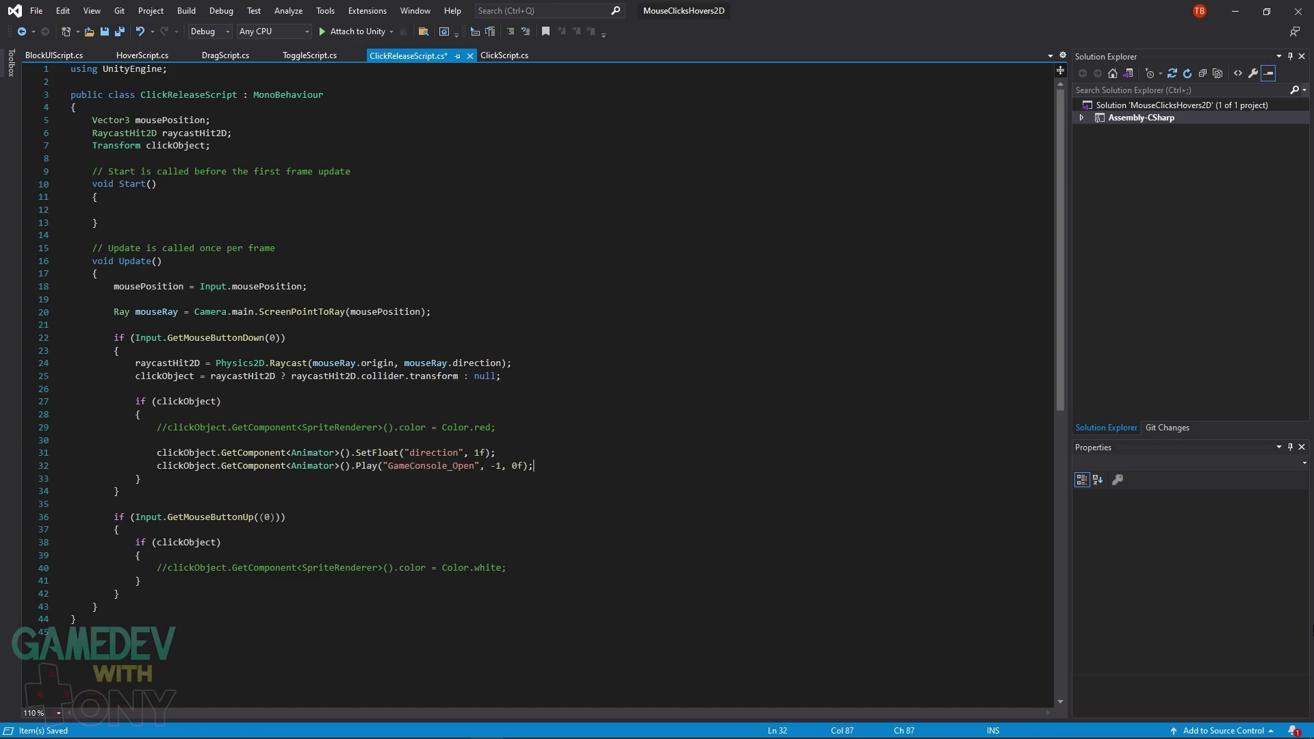
- Make the mouse-up block set the Animator's "direction" to -1f and play "GameConsole_Open" with -1, 1f, and save the script
{"action": "left_click", "coordinate": [507, 567]}
{"action": "key", "text": "Return"}
{"action": "key", "text": "Return"}
{"action": "type", "text": "clickObject.GetComponent<Animator>().SetFloat(\"direction\", -1f);"}
{"action": "key", "text": "Return"}
{"action": "type", "text": "cli"}
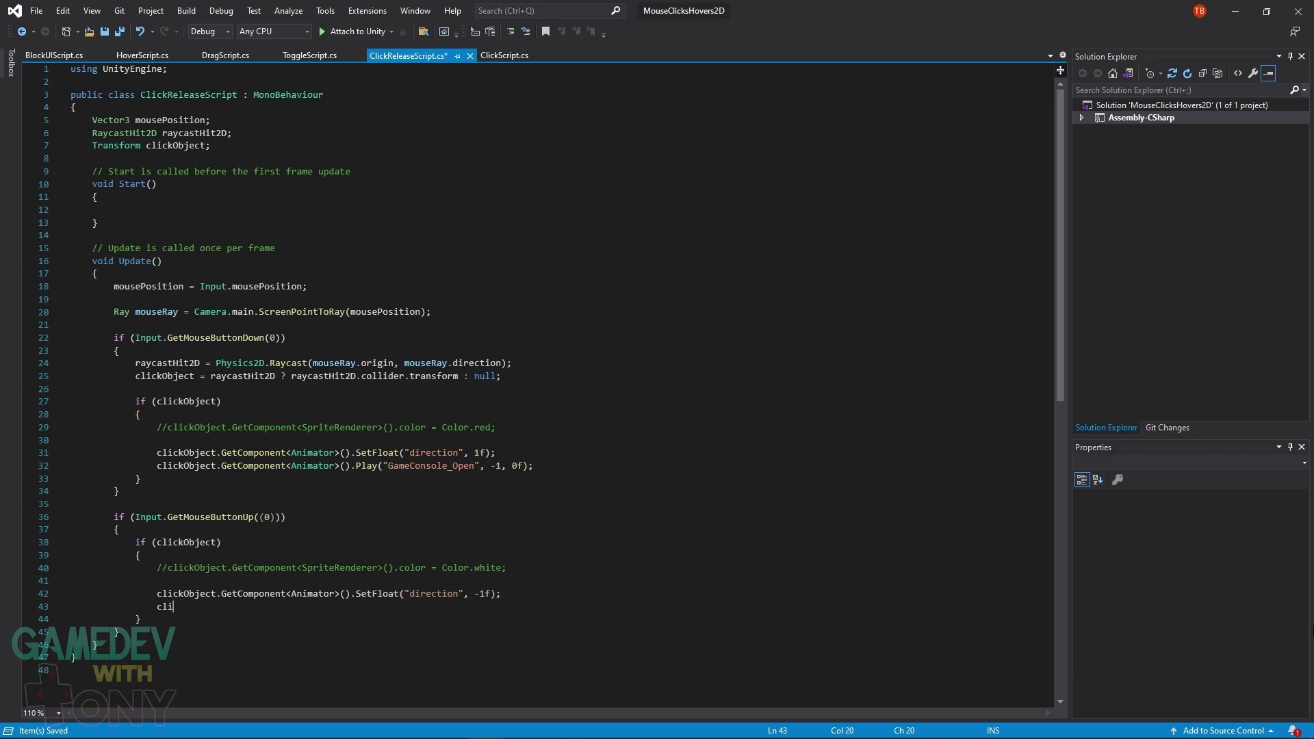
{"action": "type", "text": "ckObject.GetComponent<Animator>().Play(\"GameConsole_Open\", -1, 1f);"}
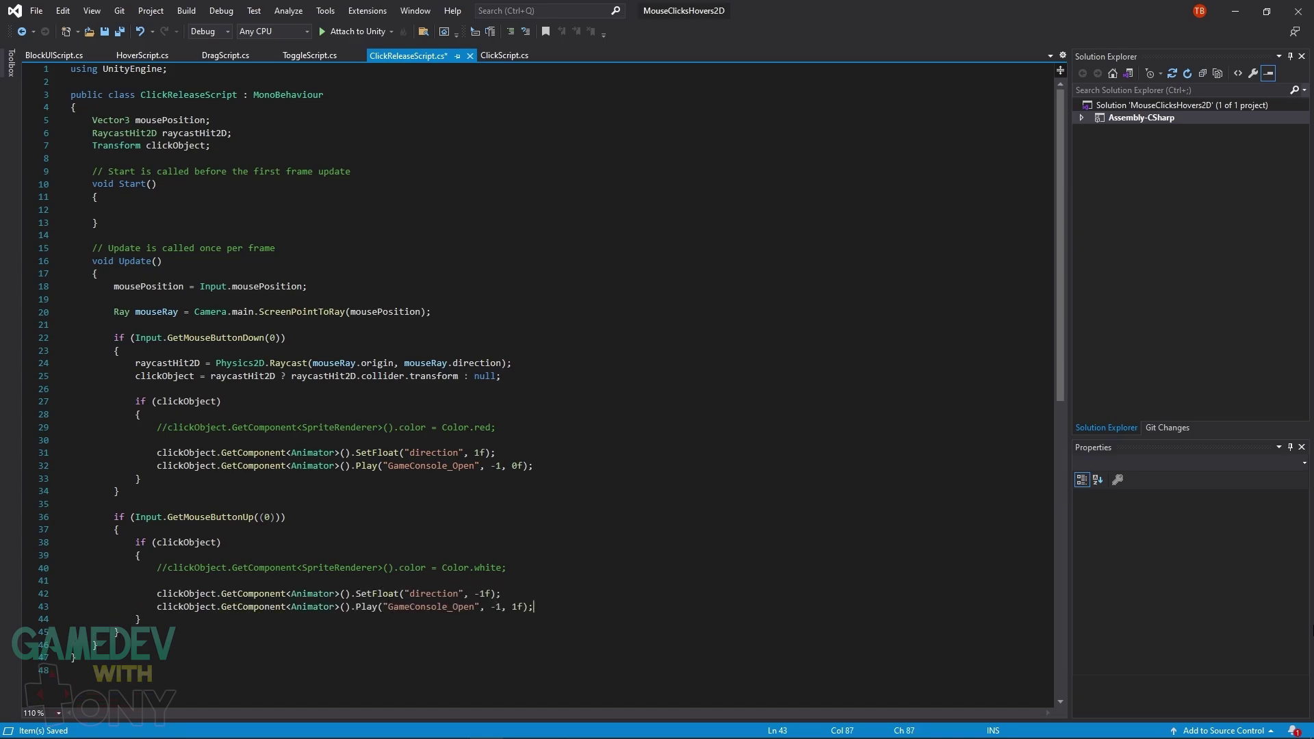
{"action": "key", "text": "ctrl+s"}
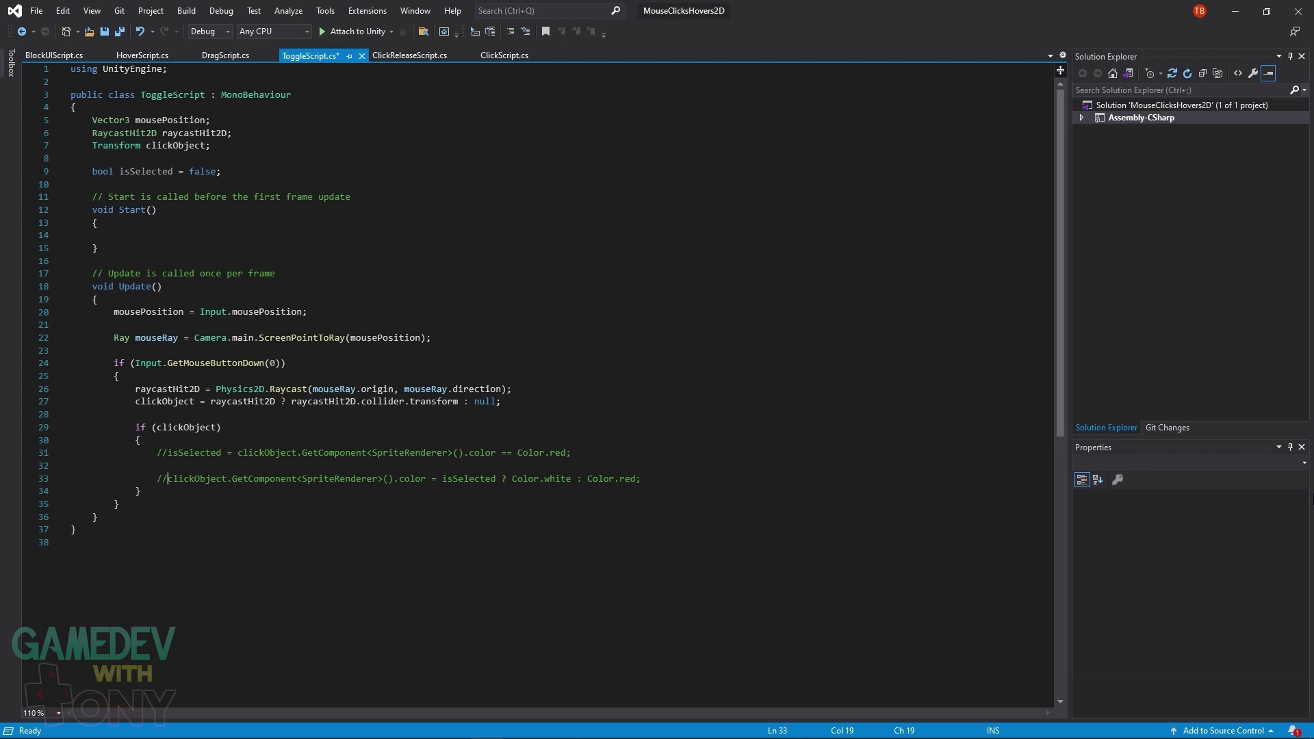
- In ToggleScript.cs, declare animator, clipInfo and stateInfo from the clicked object's Animator, using layer 0, below the commented color lines
{"action": "key", "text": "End"}
{"action": "key", "text": "Return"}
{"action": "key", "text": "Return"}
{"action": "type", "text": "Animator animator = clickObject.GetComponent<Animator>();"}
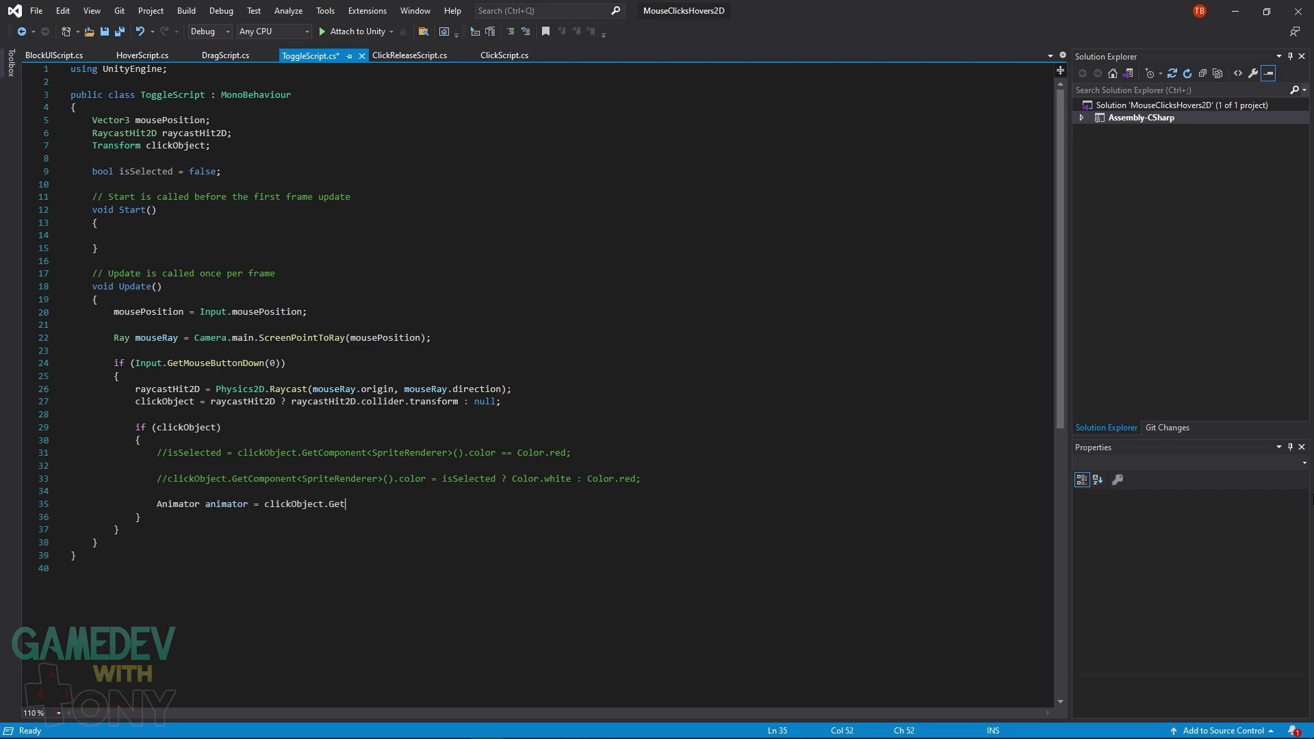
{"action": "key", "text": "Return"}
{"action": "type", "text": "AnimatorClipInfo[] clipInfo = animator.GetCurrentAnimatorClipInfo(0);"}
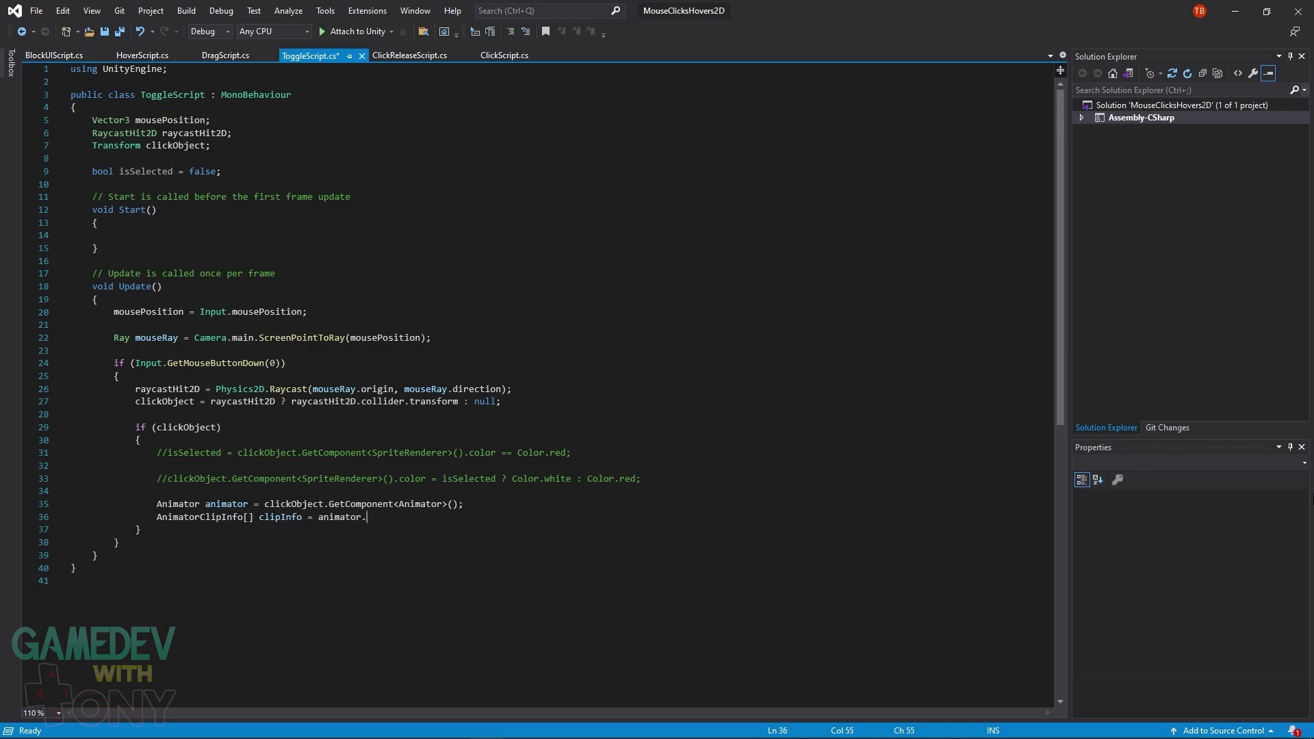
{"action": "key", "text": "Return"}
{"action": "type", "text": "AnimatorStateInfo stateInfo = animator"}
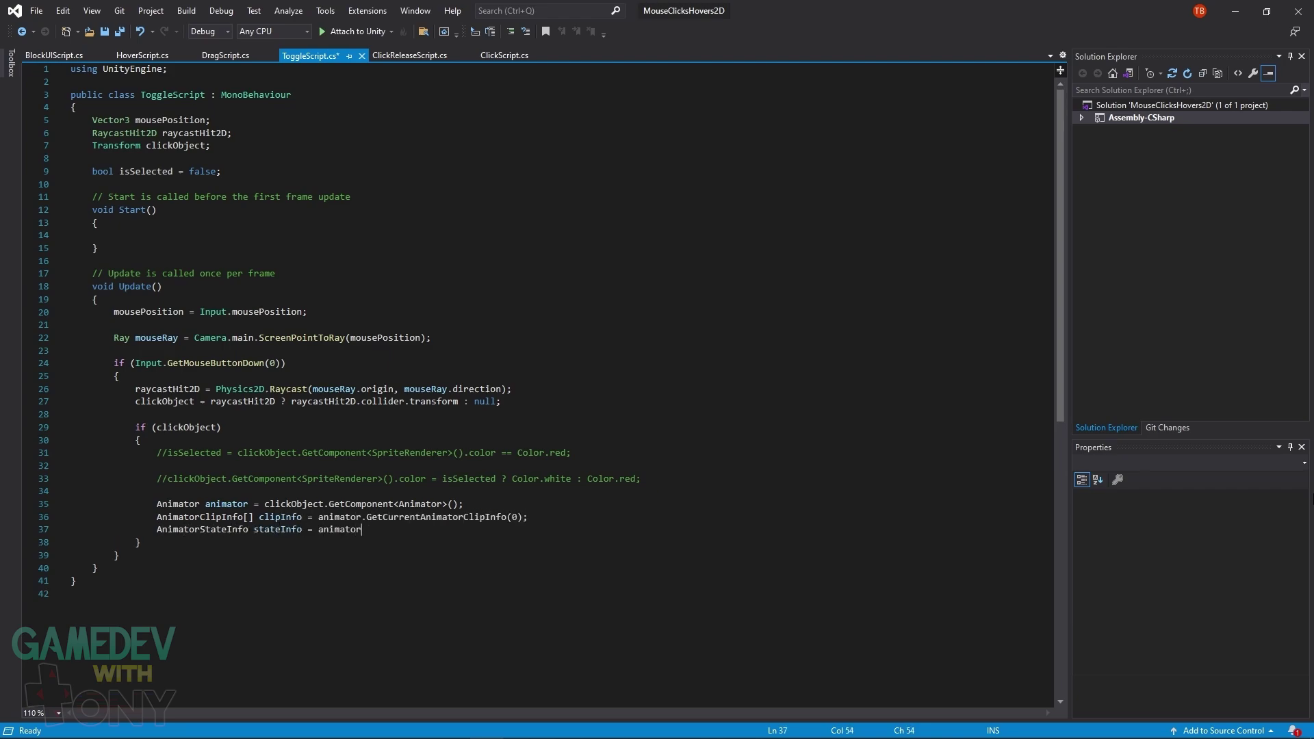
{"action": "type", "text": ".GetCurrentAnimatorStateInfo(0);"}
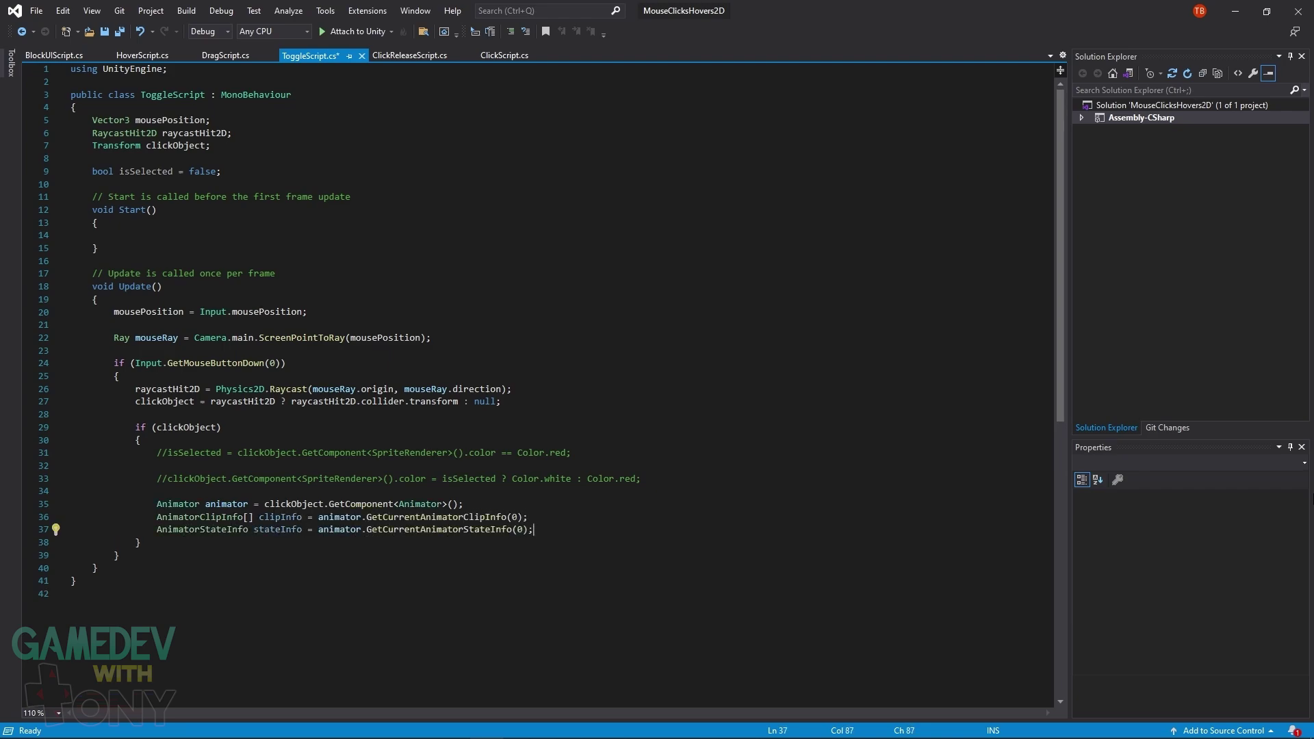
- Add an if (clipInfo.Length > 0) block that sets isSelected to stateInfo.normalizedTime >= 1.0f
{"action": "key", "text": "Return"}
{"action": "key", "text": "Return"}
{"action": "type", "text": "if (clipInfo.Length > 0)"}
{"action": "key", "text": "Return"}
{"action": "type", "text": "{"}
{"action": "key", "text": "Return"}
{"action": "type", "text": "}"}
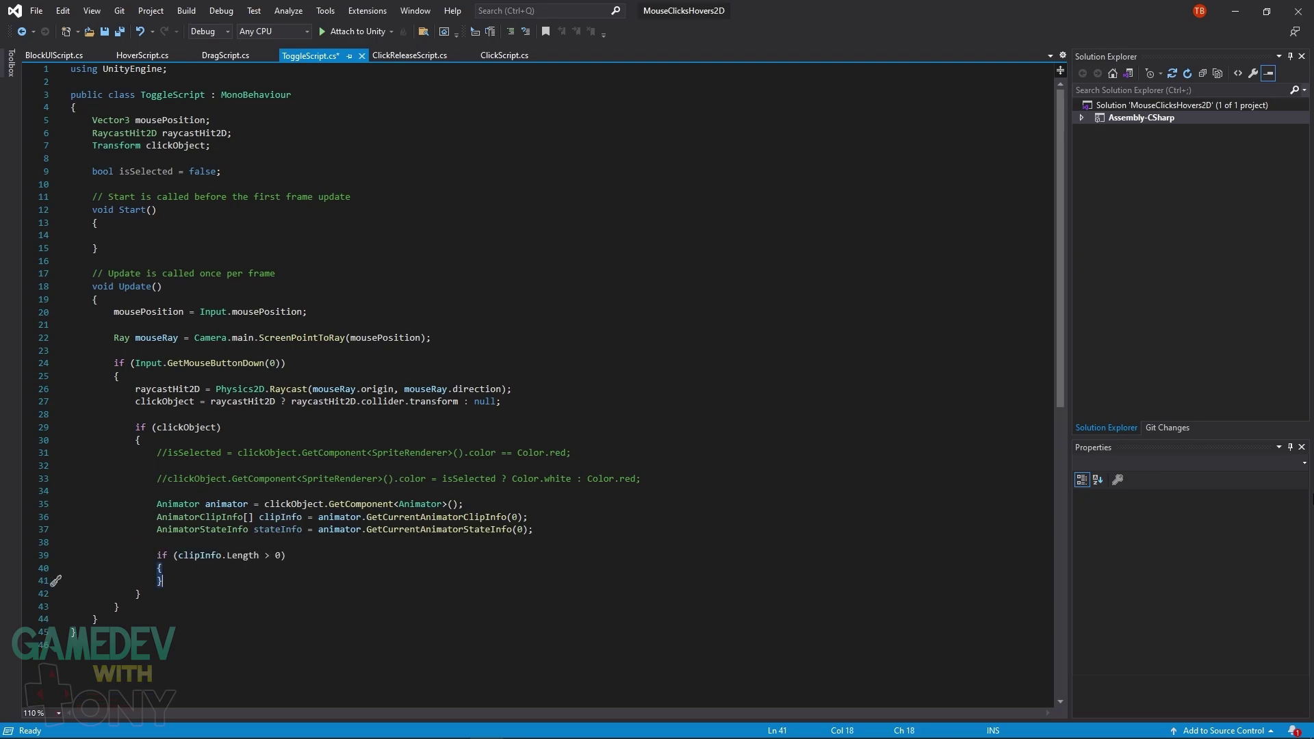
{"action": "key", "text": "Left"}
{"action": "key", "text": "Return"}
{"action": "type", "text": "isSelected = stateInfo.normalizedTime >= 1.0f;"}
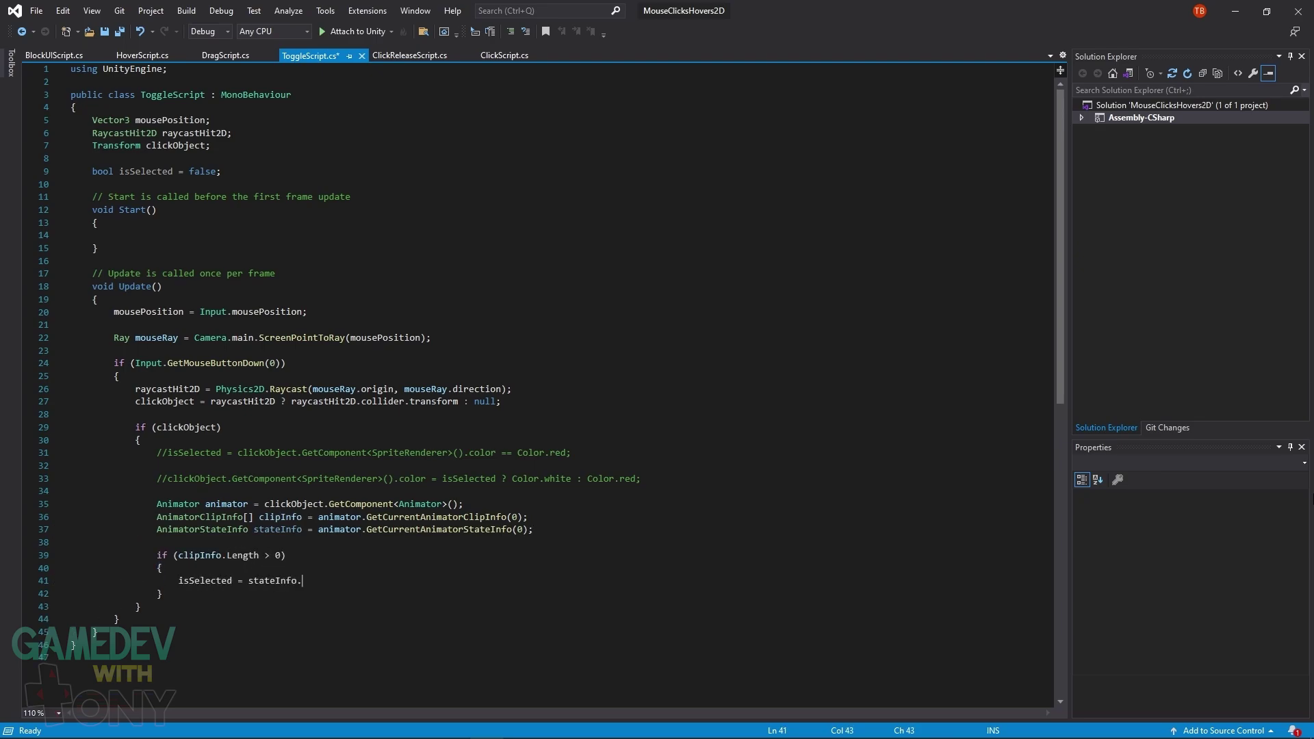
- Set "direction" to isSelected ? -1f : 1f, play "GameConsole_Open" with -1, isSelected ? 1f : 0f below the if block, and save
{"action": "key", "text": "Down"}
{"action": "key", "text": "Return"}
{"action": "key", "text": "Return"}
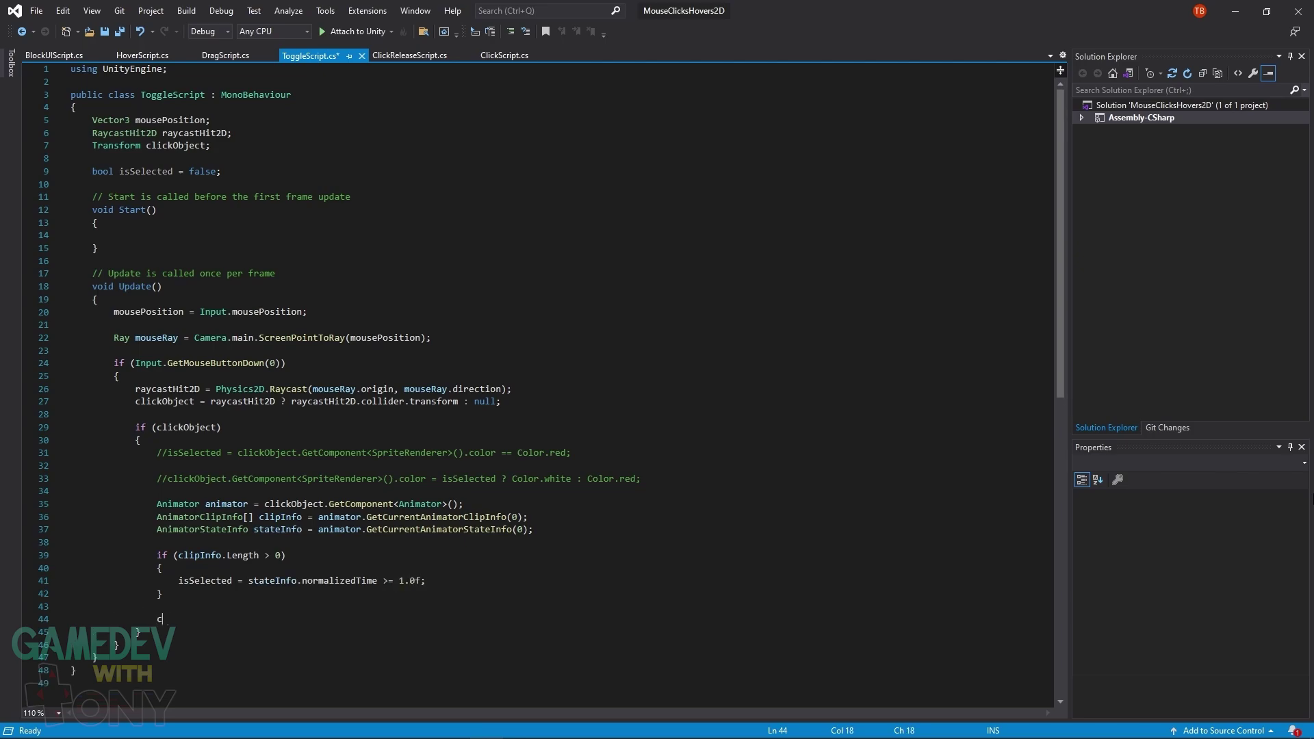
{"action": "type", "text": "clickObject.GetComponent<Animator>().SetFloat(\"direction\", isSelected ? -1f : 1f);"}
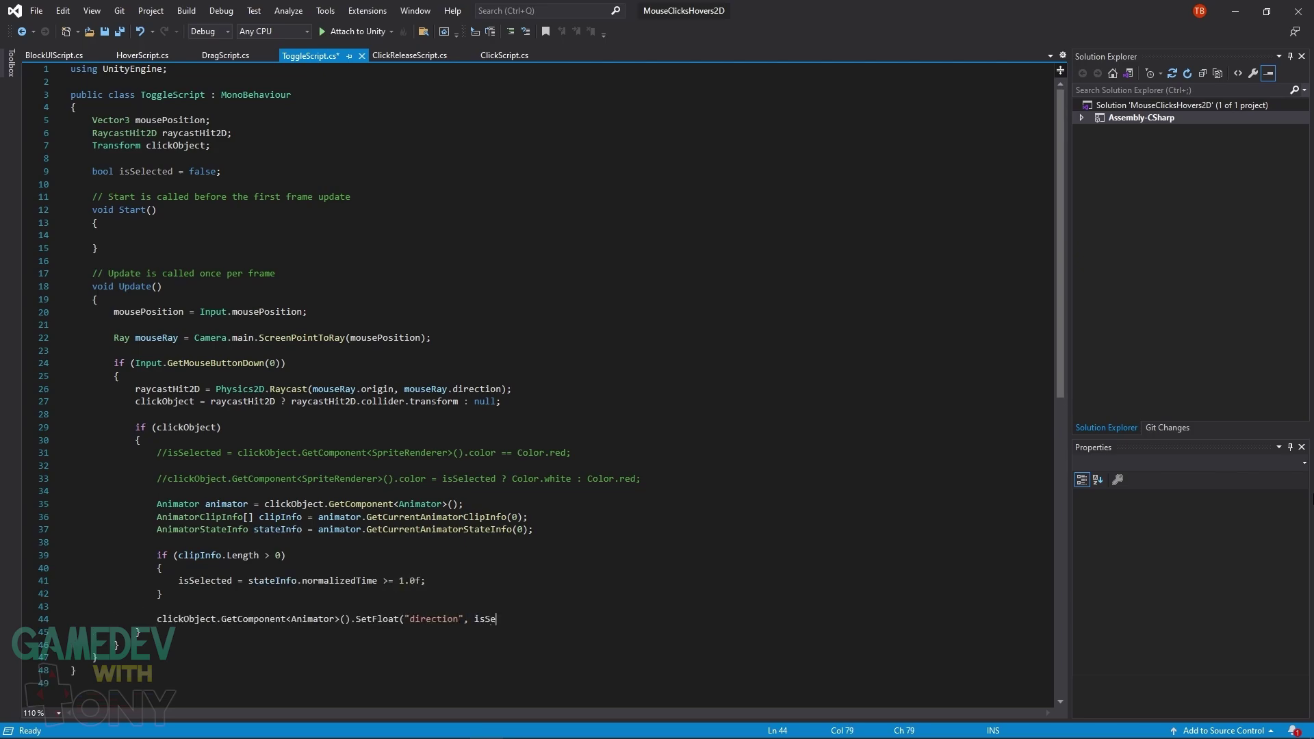
{"action": "key", "text": "Return"}
{"action": "type", "text": "clickObject.GetComponent<Animator>().P"}
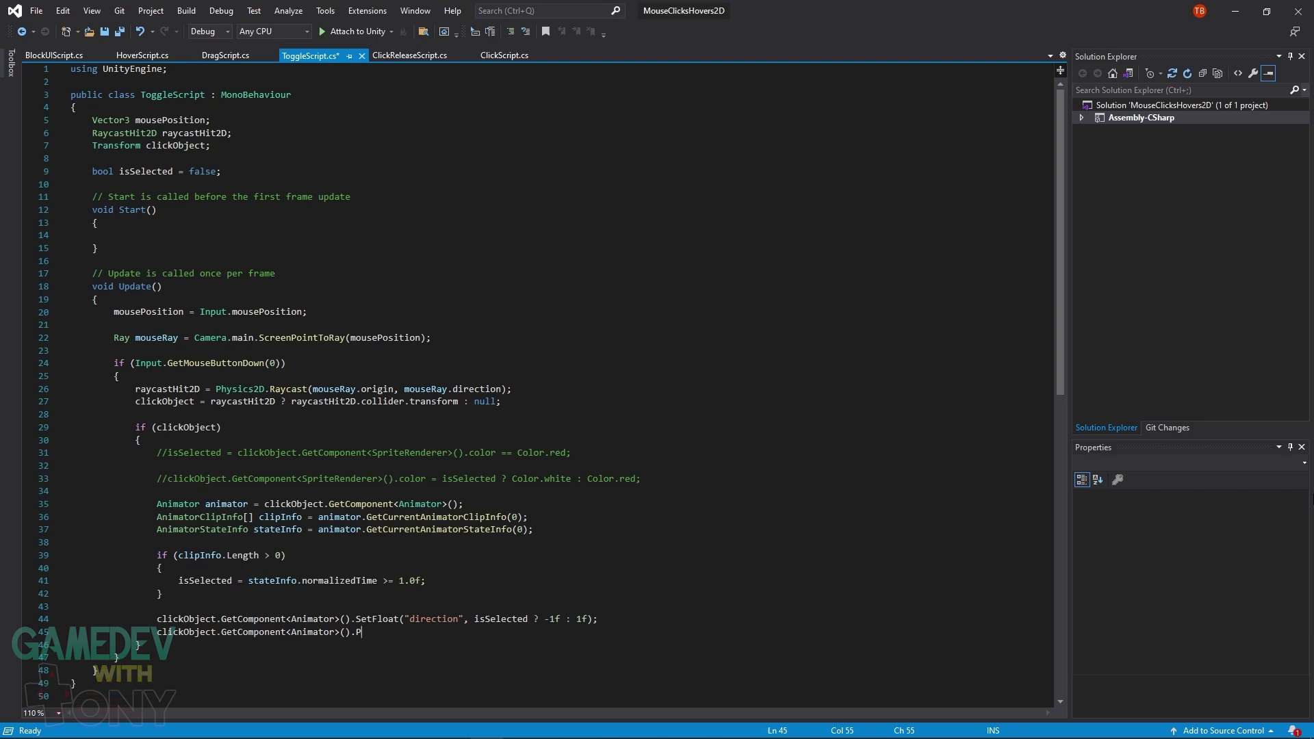
{"action": "type", "text": "lay(\"GameConsole_Open\", -1, isSelected ? 1f : 0f);"}
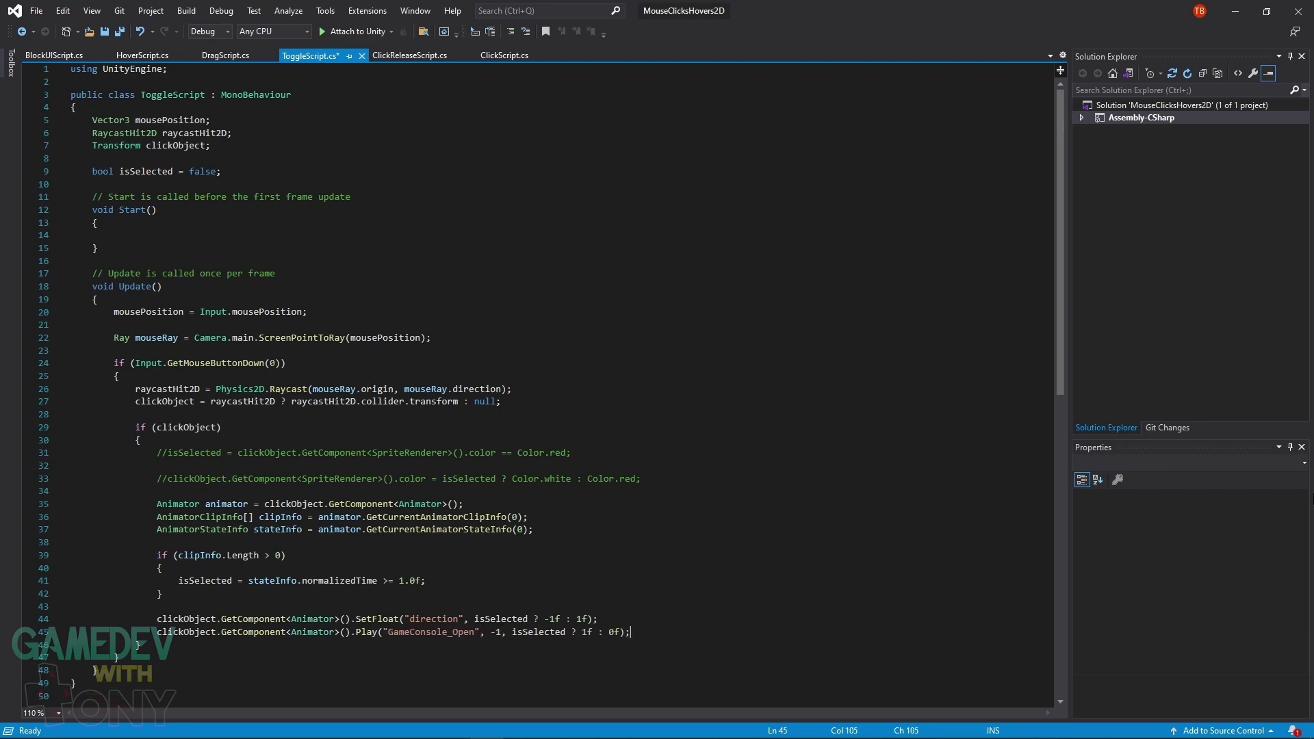
{"action": "key", "text": "ctrl+s"}
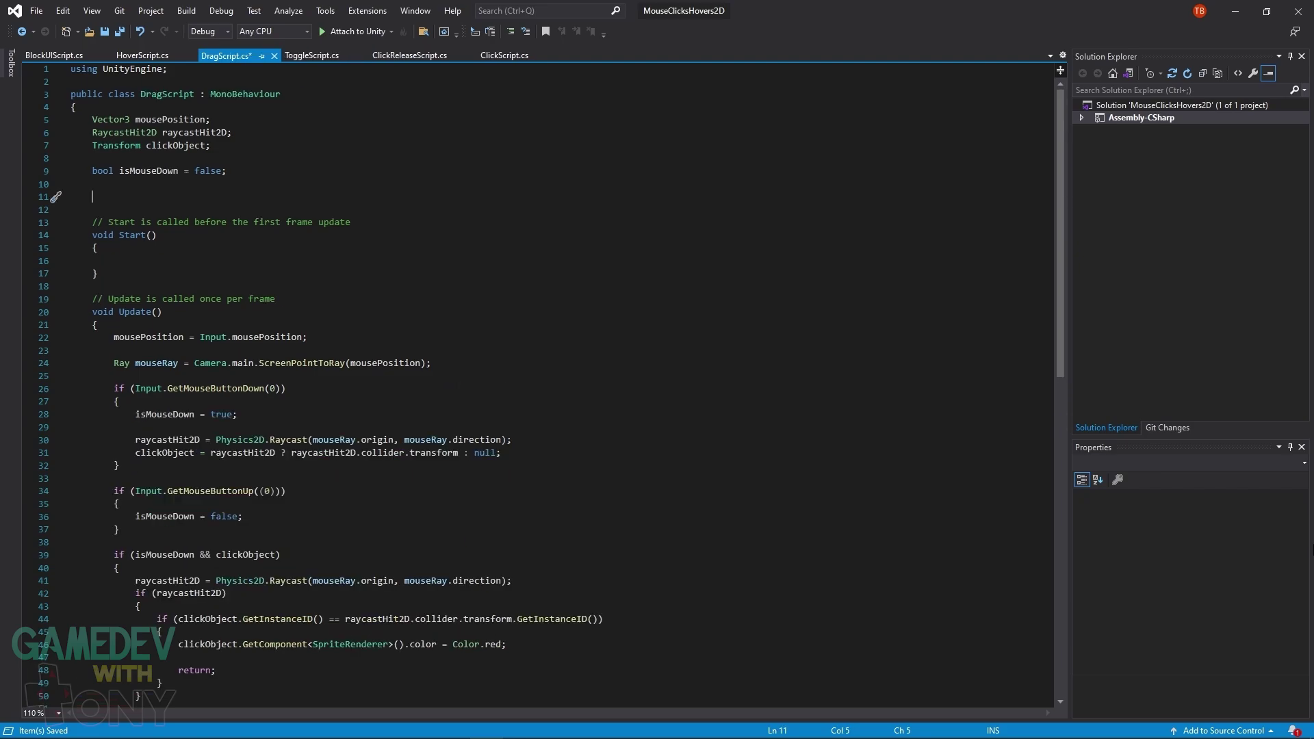
- In DragScript.cs, declare bool isPlaying = false and add an if (!isPlaying) block before the return inside the instance ID check
{"action": "type", "text": "bool isPlaying = false;"}
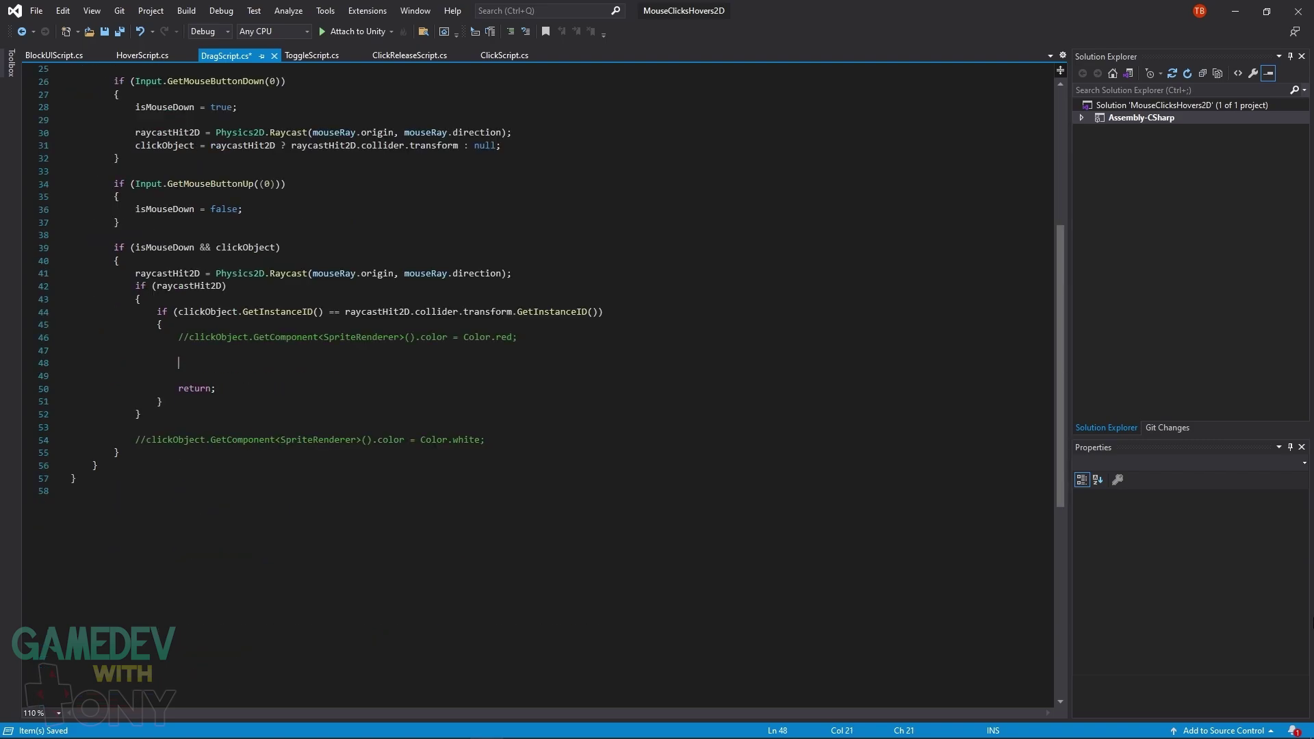
{"action": "type", "text": "if (!isPlaying)"}
{"action": "key", "text": "Return"}
{"action": "type", "text": "{"}
{"action": "key", "text": "Return"}
{"action": "type", "text": "}"}
- Fill the !isPlaying block to set "direction" to 1f, play "GameConsole_Open" with -1, 0f, and set isPlaying to true
{"action": "key", "text": "Return"}
{"action": "type", "text": "clickObject."}
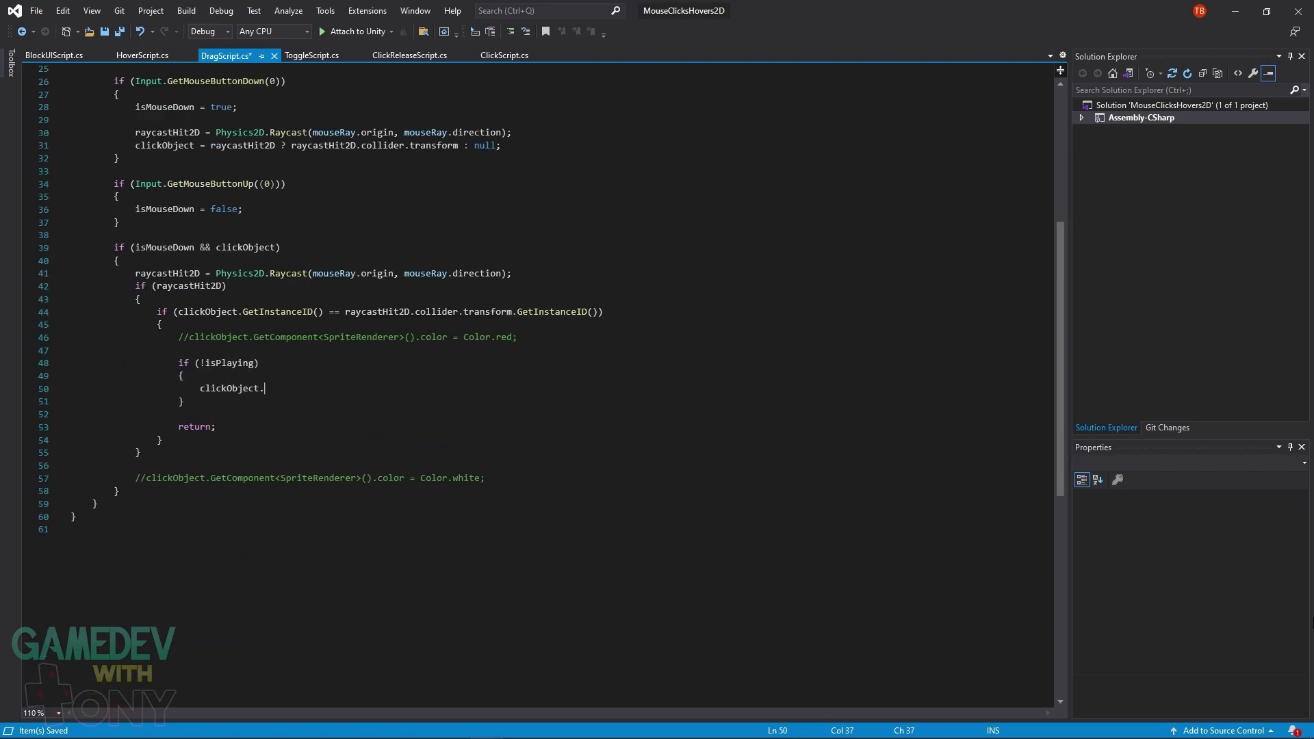
{"action": "type", "text": "GetComponent<Animator>().SetFloat(\"direction\", 1f);"}
{"action": "key", "text": "Return"}
{"action": "type", "text": "clickObject.GetComponent<Animator>().Pl"}
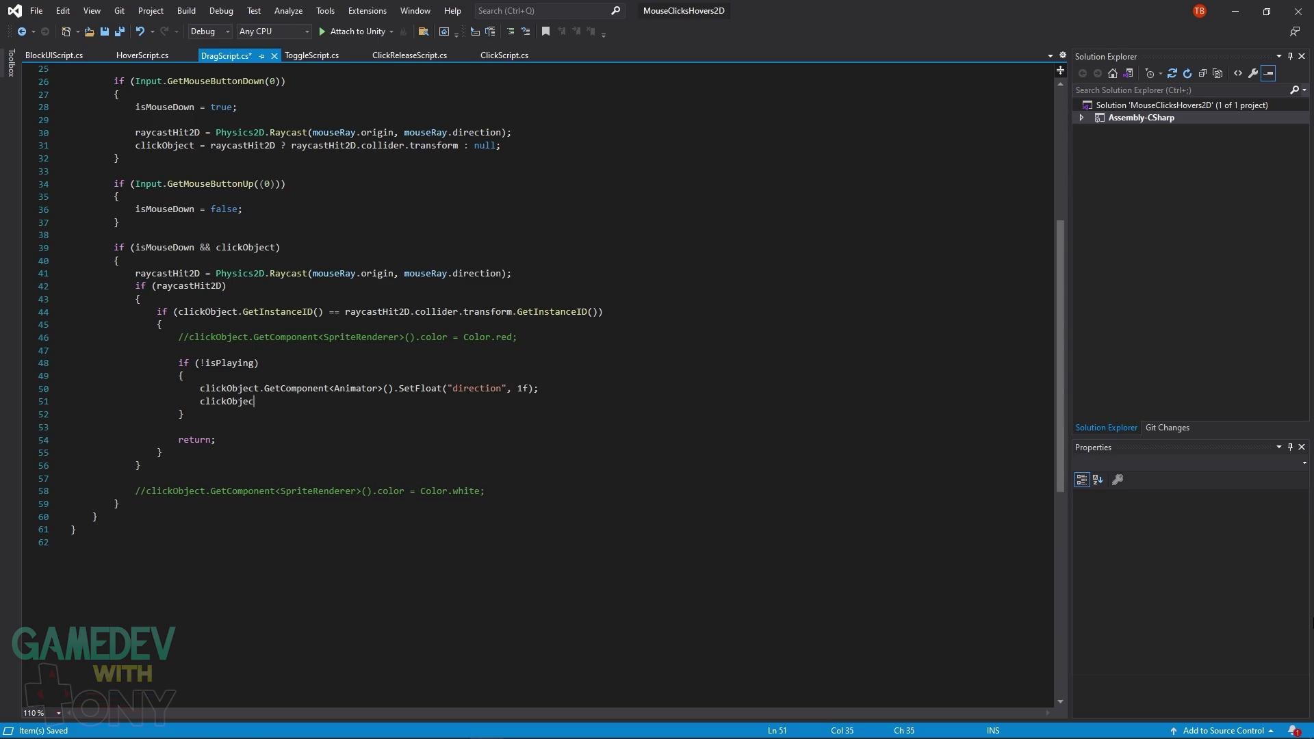
{"action": "type", "text": "ay(\"GameConsole_Open\", -1, 0f);"}
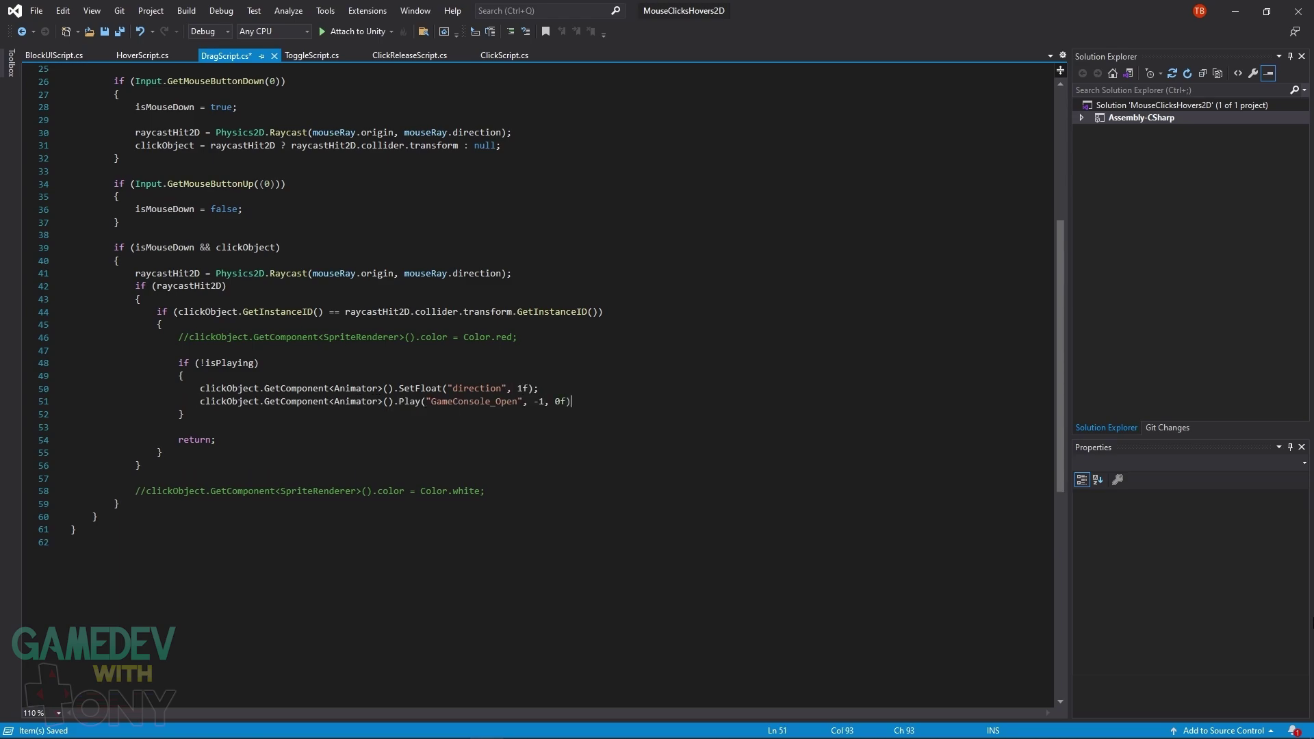
{"action": "key", "text": "Return"}
{"action": "key", "text": "Return"}
{"action": "type", "text": "isPlaying = true;"}
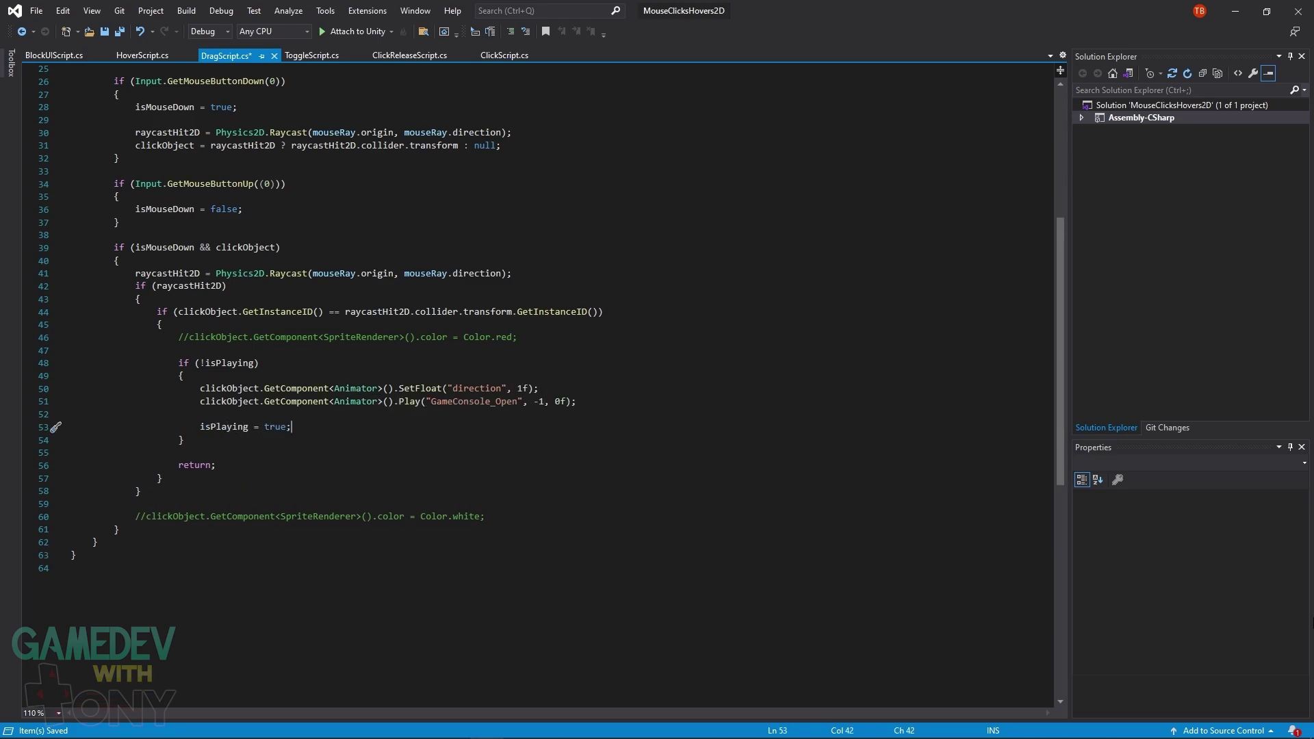
- In DragScript.cs, add an empty if (isPlaying) block below the commented-out Color.white line
{"action": "left_click", "coordinate": [485, 516]}
{"action": "key", "text": "Return"}
{"action": "key", "text": "Return"}
{"action": "type", "text": "if (isPlaying)"}
{"action": "key", "text": "Return"}
{"action": "type", "text": "{"}
{"action": "key", "text": "Return"}
{"action": "type", "text": "}"}
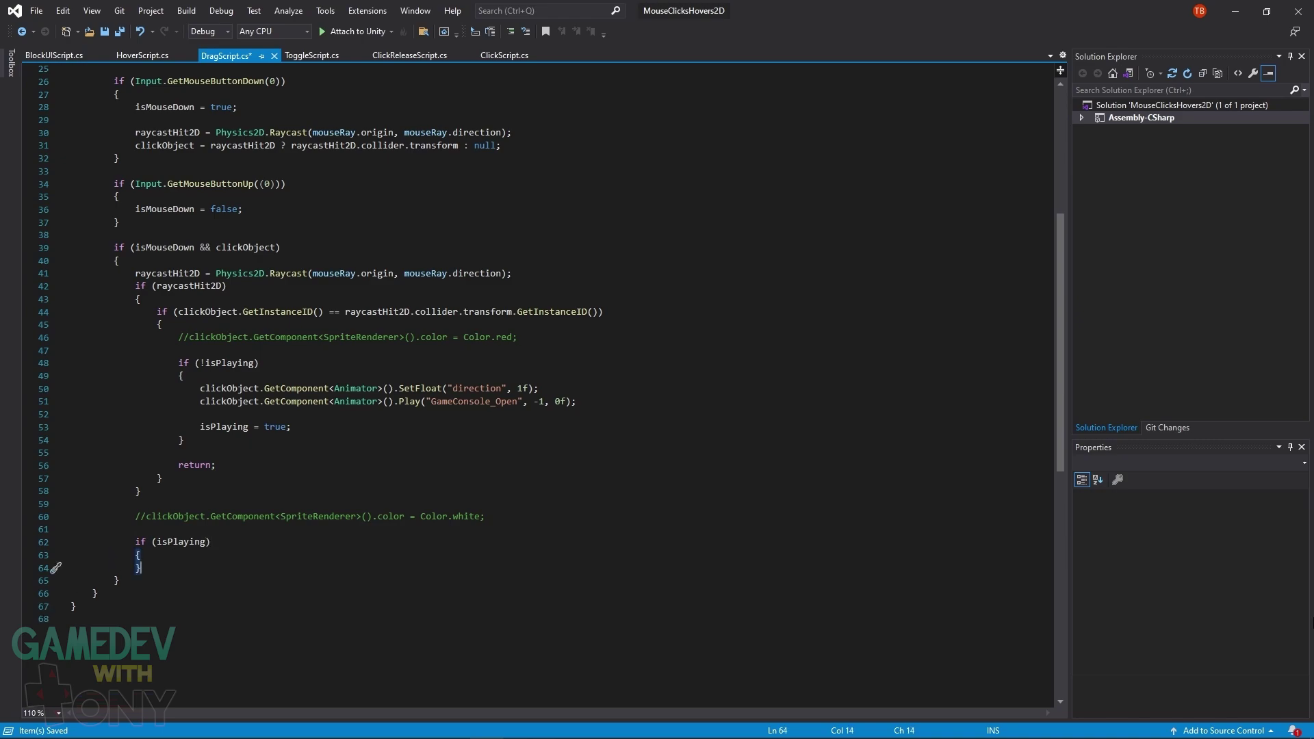
- Fill the isPlaying block to set "direction" to -1f, play "GameConsole_Open" with -1, 0f, and set isPlaying to false
{"action": "key", "text": "Up"}
{"action": "key", "text": "End"}
{"action": "key", "text": "Return"}
{"action": "type", "text": "clickObject.GetComponent<Animator>().SetFloat(\"directi"}
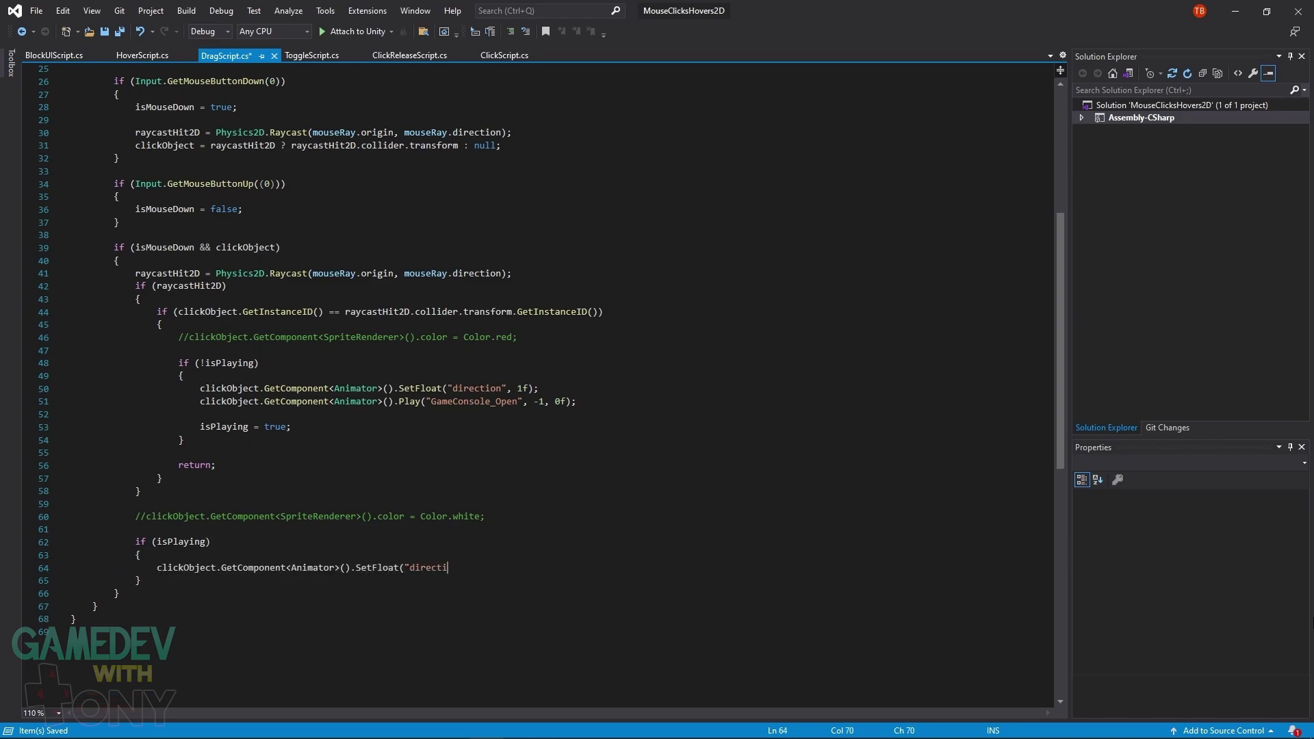
{"action": "type", "text": "on\", -1f);"}
{"action": "key", "text": "Return"}
{"action": "type", "text": "clickObject.GetComponent<Animator>().Play(\"GameConsole_"}
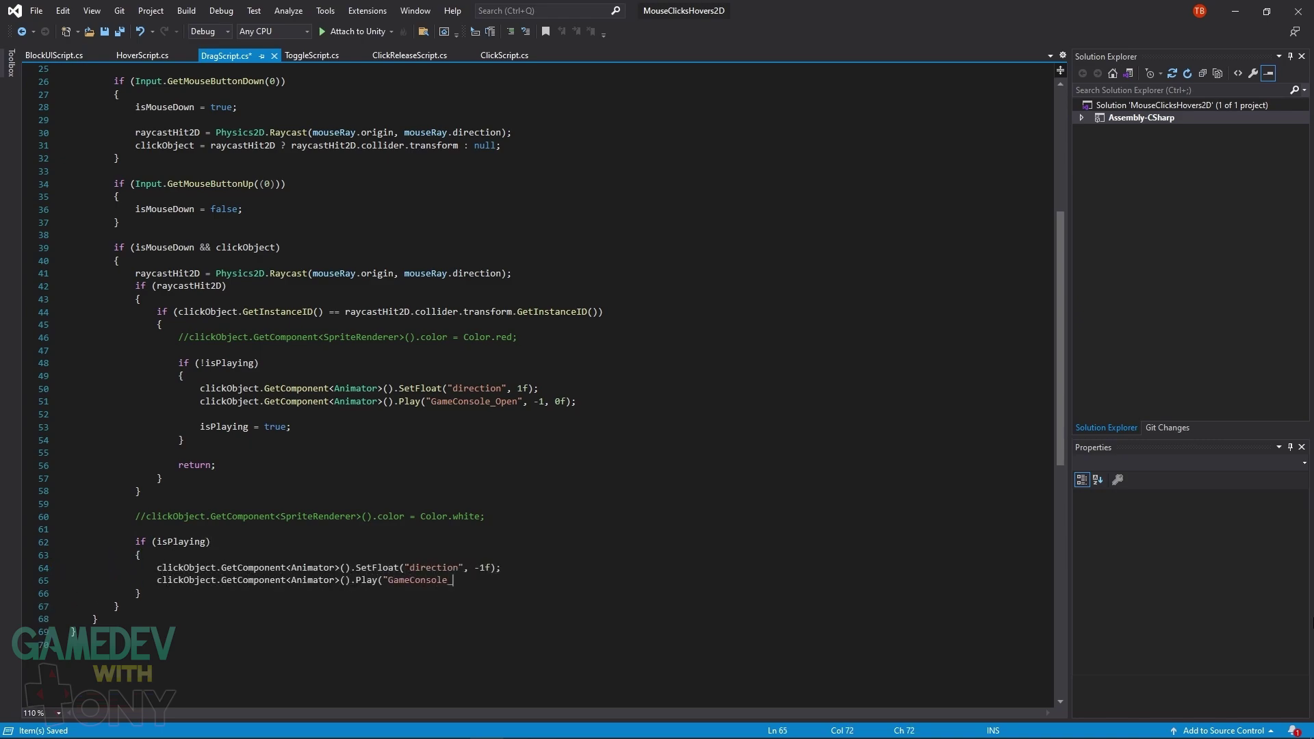
{"action": "type", "text": "Open\", -1, 0f);"}
{"action": "key", "text": "Return"}
{"action": "type", "text": "isPlaying = false;"}
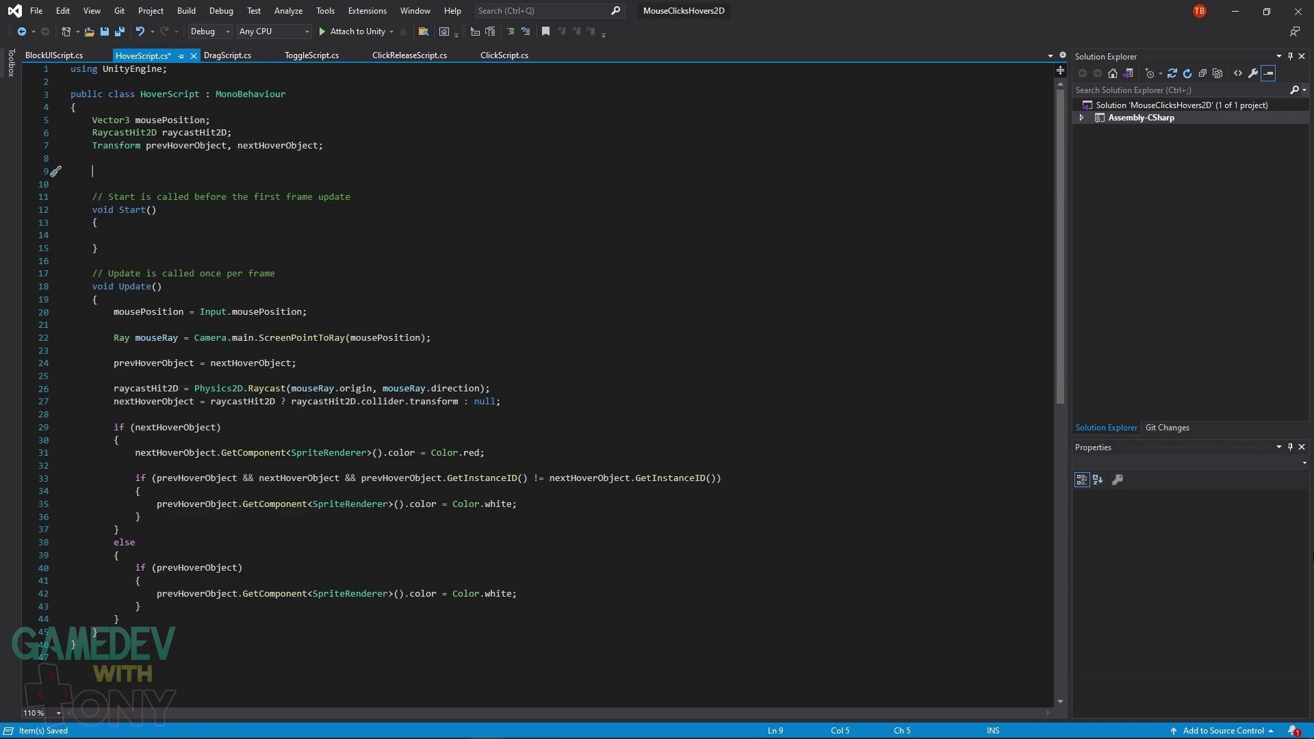
- In HoverScript.cs, declare bool isPlaying = false and add an if (!isPlaying) block inside the if (nextHoverObject) block
{"action": "type", "text": "bool isPlaying = false;"}
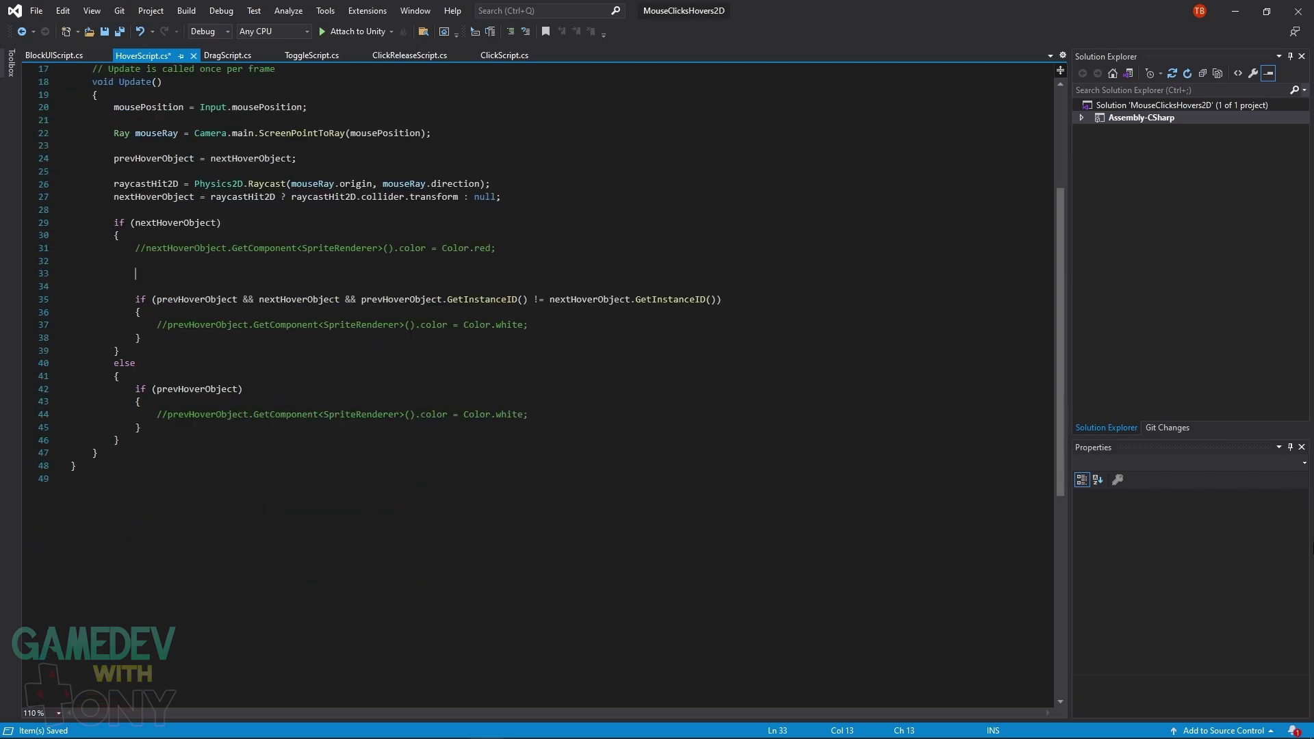
{"action": "type", "text": "if (!isPlaying)"}
{"action": "key", "text": "Return"}
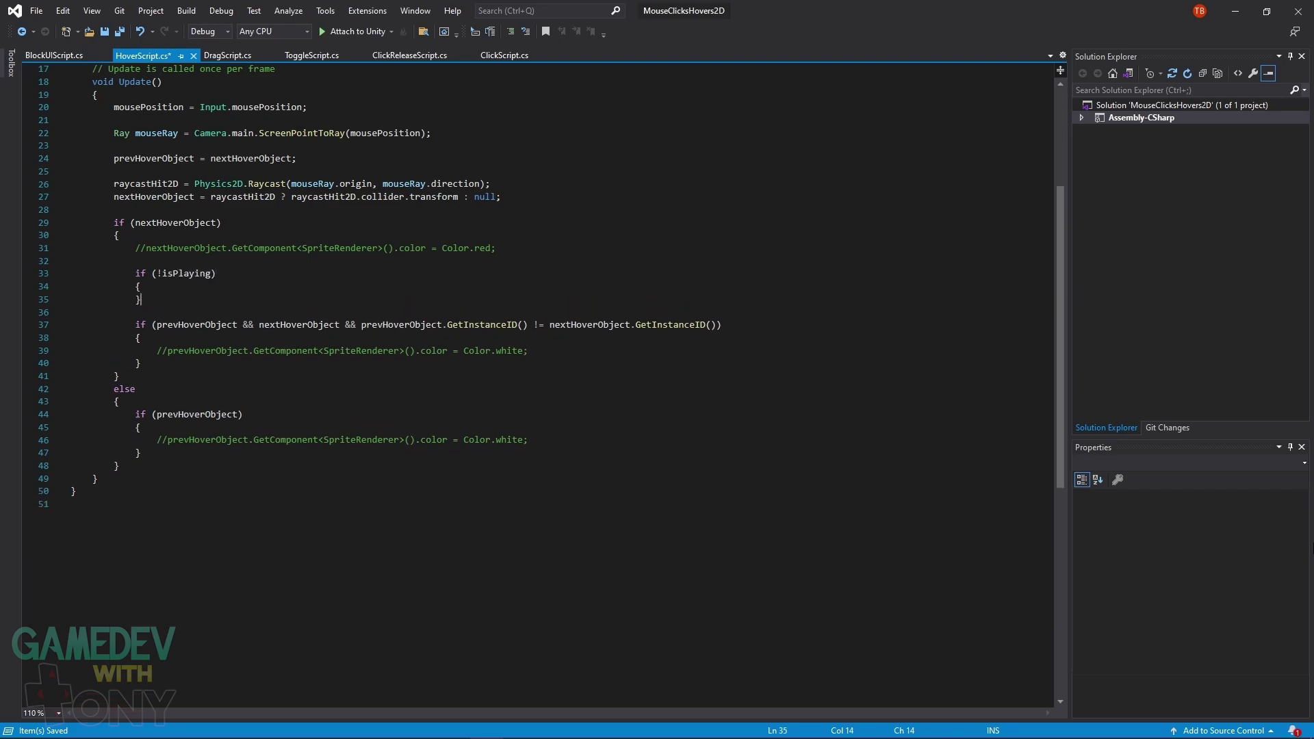
{"action": "type", "text": "{"}
- In the !isPlaying block, set nextHoverObject's "direction" to 1f, play "GameConsole_Open" with -1, 0f, and set isPlaying to true
{"action": "key", "text": "Return"}
{"action": "type", "text": "nextHoverObject.GetComponent<Animator>().SetFloat(\"direction\", 1f);"}
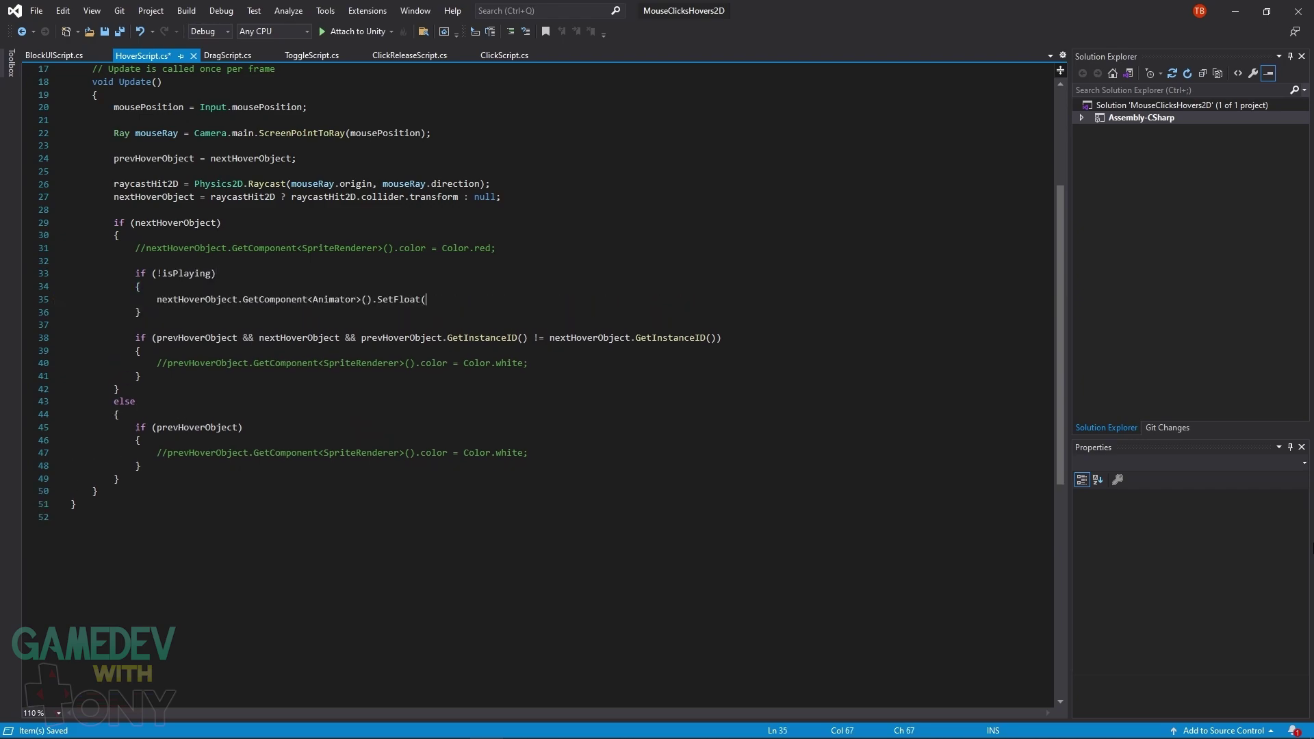
{"action": "key", "text": "Return"}
{"action": "type", "text": "nextHoverObject.GetComponent<Animator>().Play(\"GameConsole_Open\", -1, 0f);"}
{"action": "key", "text": "Return"}
{"action": "key", "text": "Return"}
{"action": "type", "text": "isPlaying = true;"}
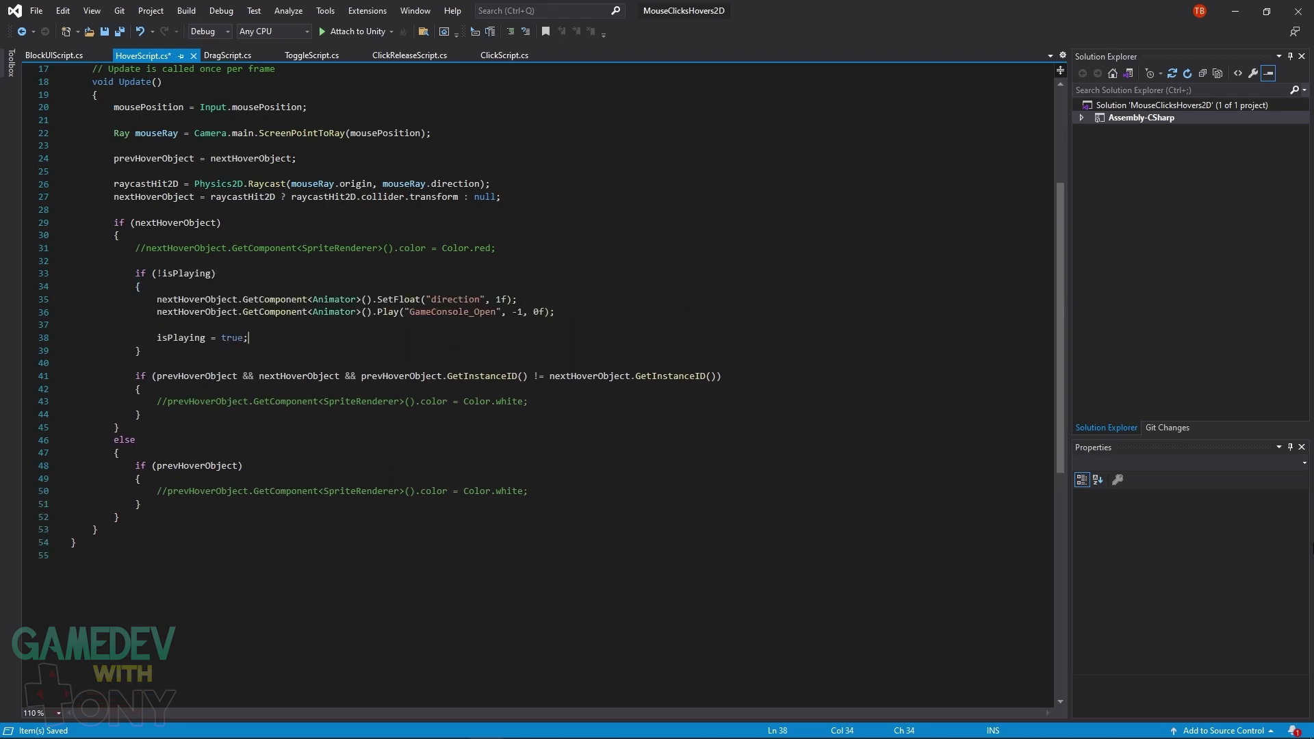
- In the instance ID mismatch block, set prevHoverObject's "direction" to -1f, play "GameConsole_Open" with -1, 1f, and set isPlaying to false
{"action": "scroll", "coordinate": [537, 329], "scroll_direction": "down", "scroll_amount": 4}
{"action": "left_click", "coordinate": [529, 261]}
{"action": "key", "text": "Return"}
{"action": "key", "text": "Return"}
{"action": "type", "text": "prevHoverObject.GetComponent<Animator>().SetFloat("}
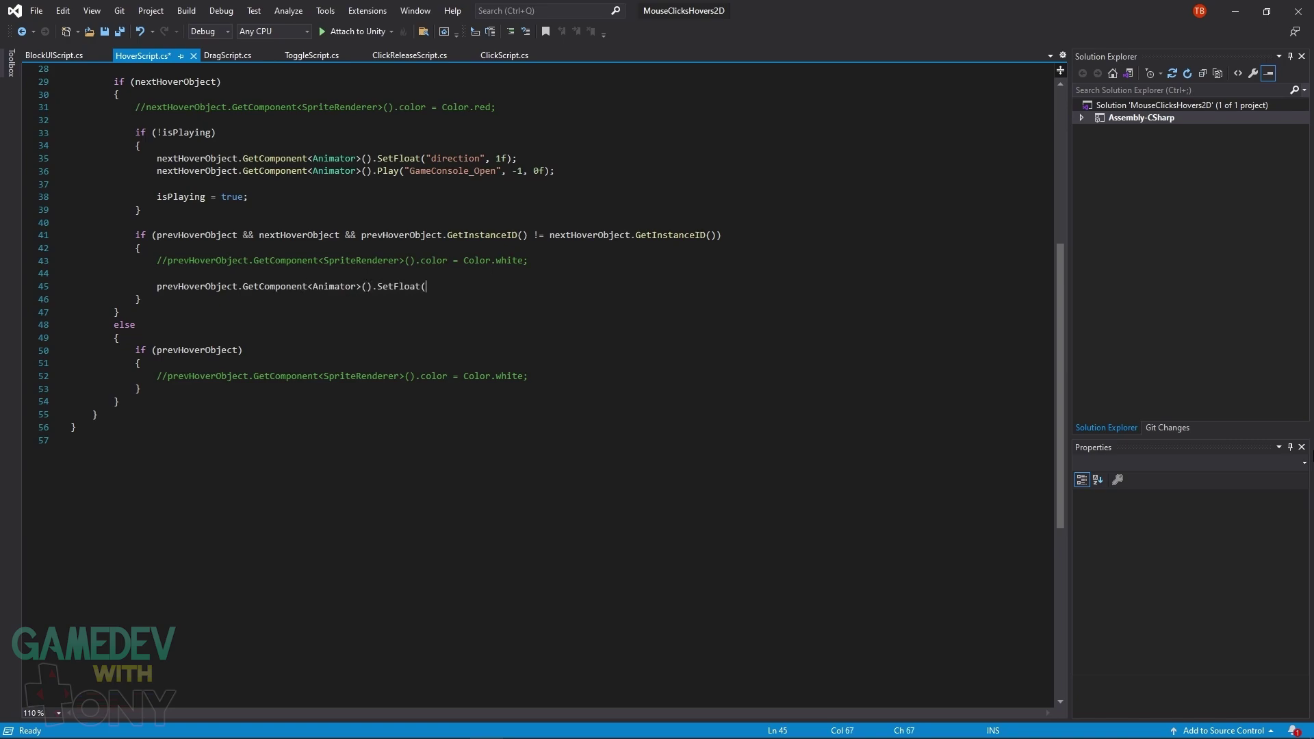
{"action": "type", "text": "\"direction\", -1f);"}
{"action": "key", "text": "Return"}
{"action": "type", "text": "prevHoverObject.GetComponent<Animator>()."}
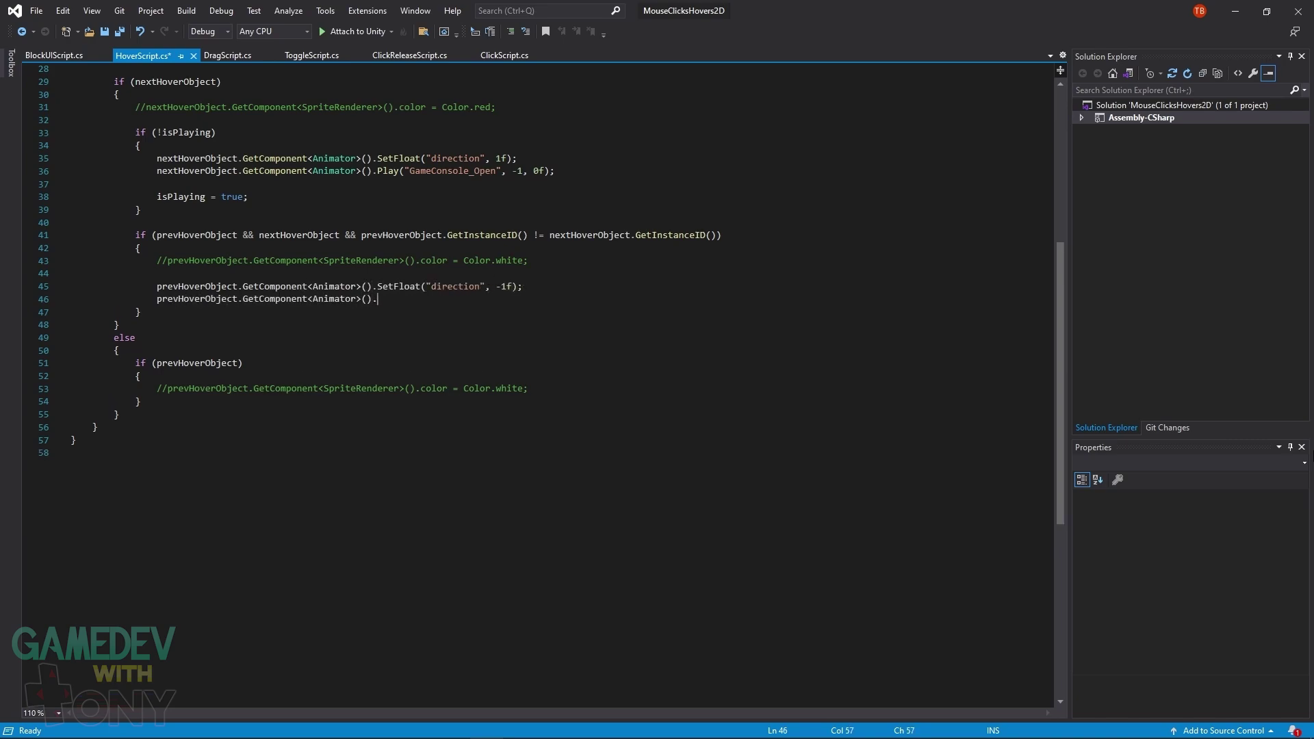
{"action": "type", "text": "Play(\"GameConsole_Open\", -1, 1f);"}
{"action": "key", "text": "Return"}
{"action": "key", "text": "Return"}
{"action": "type", "text": "isPlaying = false;"}
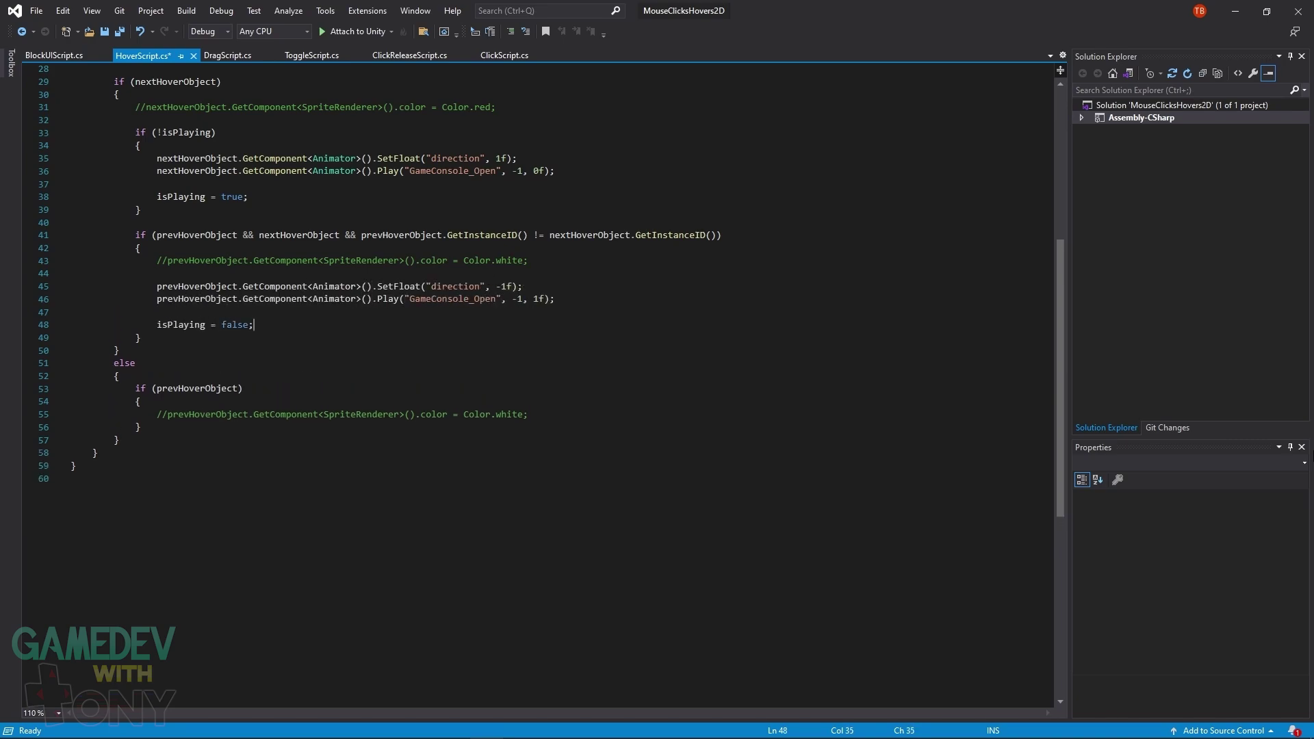
- In the else branch, set prevHoverObject's "direction" to -1f, play "GameConsole_Open" with -1, 1f, and set isPlaying = false below the inner if
{"action": "left_click", "coordinate": [528, 414]}
{"action": "key", "text": "Return"}
{"action": "key", "text": "Return"}
{"action": "type", "text": "prevHoverObject.GetComponent<Animator>().SetFloat(\"direction\", -1f);"}
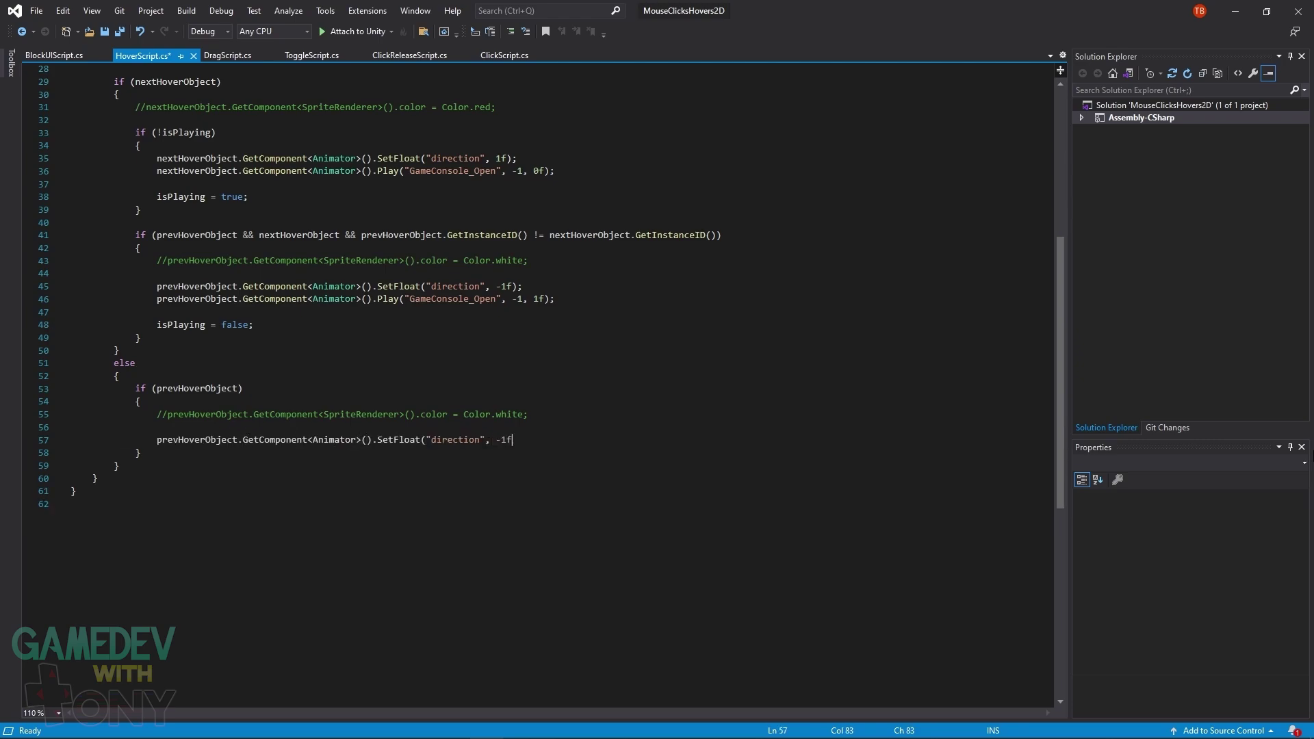
{"action": "key", "text": "Return"}
{"action": "type", "text": "prevHoverObject.GetComponent<Animator>().Play(\"GameConsole_Open\", -1, 1f);"}
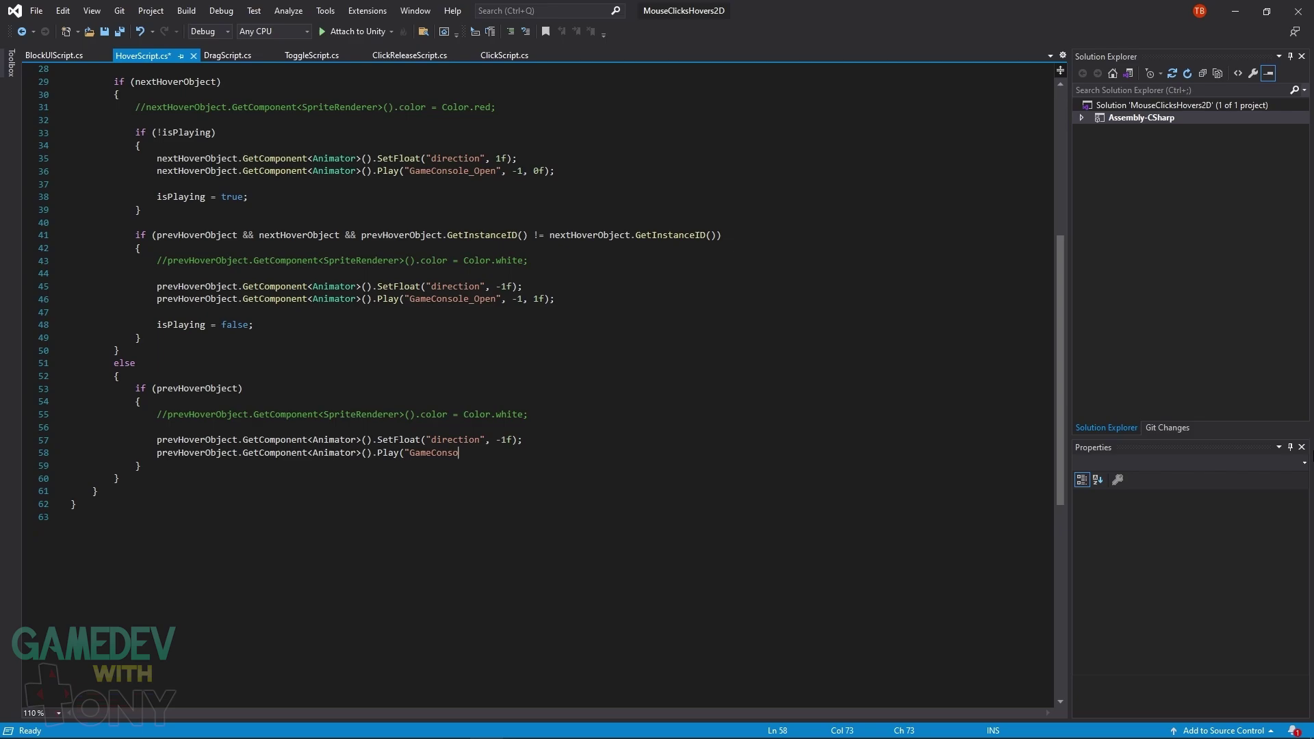
{"action": "left_click", "coordinate": [141, 466]}
{"action": "key", "text": "Return"}
{"action": "key", "text": "Return"}
{"action": "type", "text": "isPlaying = false;"}
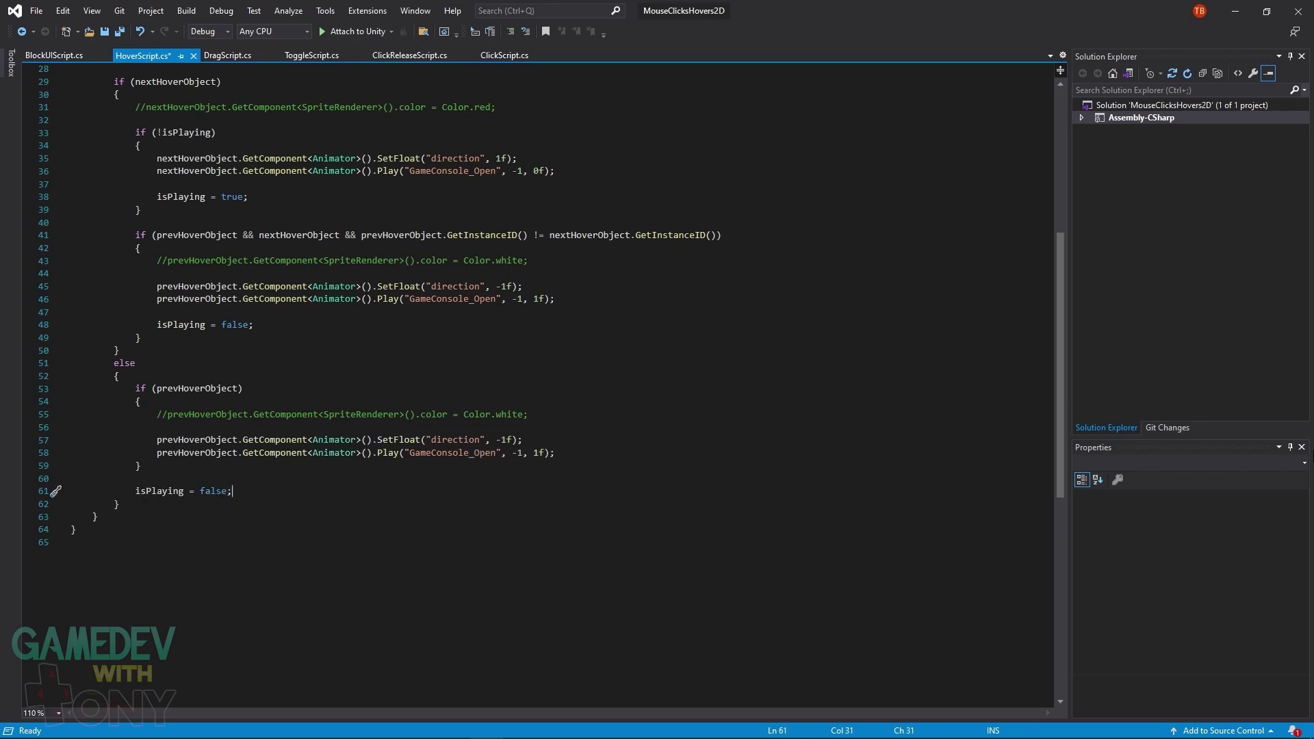
{"action": "scroll", "coordinate": [534, 384], "scroll_direction": "up", "scroll_amount": 4}
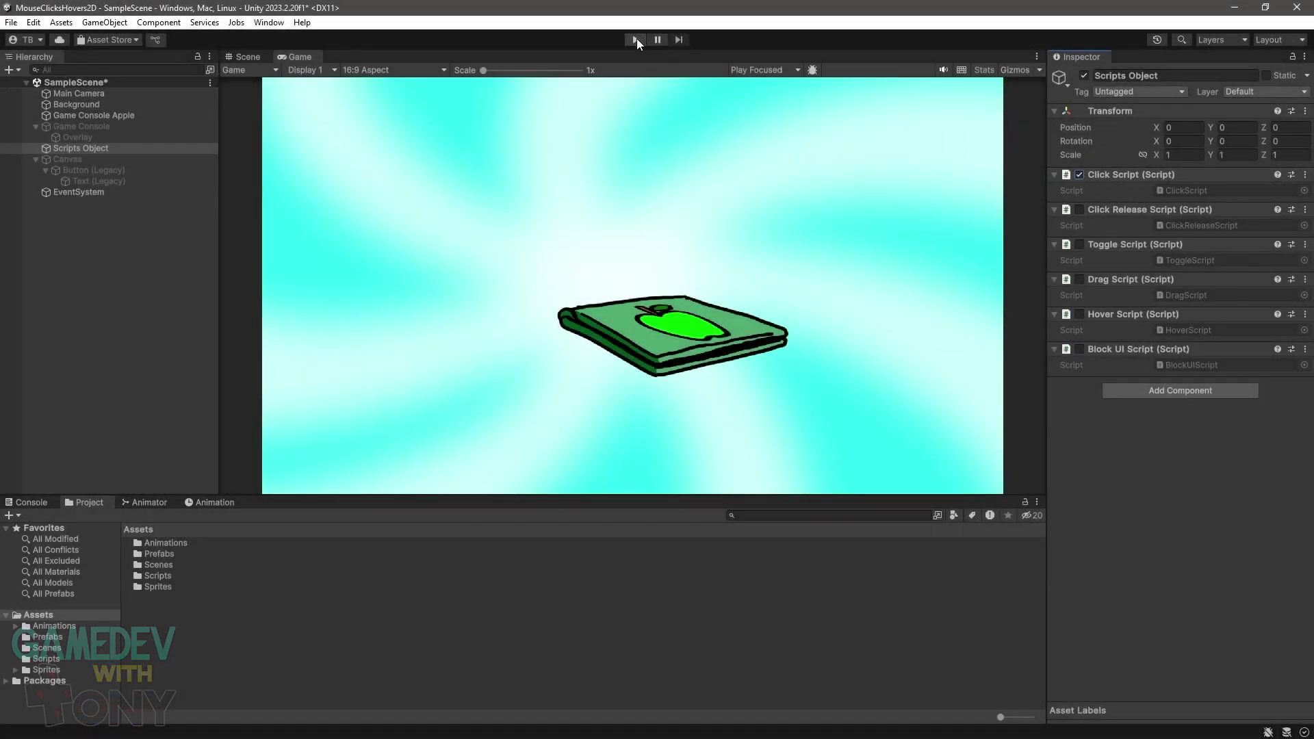
- Run the scene in Unity and test the Click Script repeatedly on the apple game console
{"action": "left_click", "coordinate": [636, 40]}
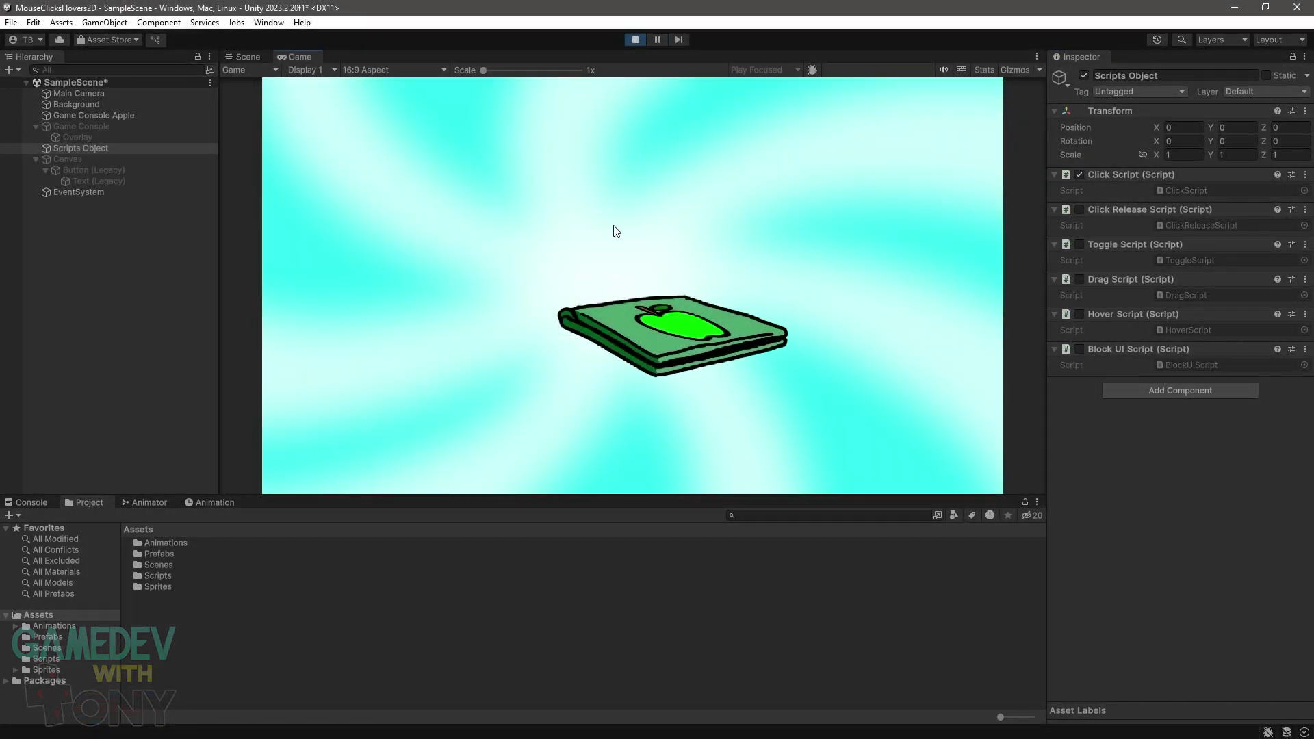
{"action": "left_click", "coordinate": [655, 331]}
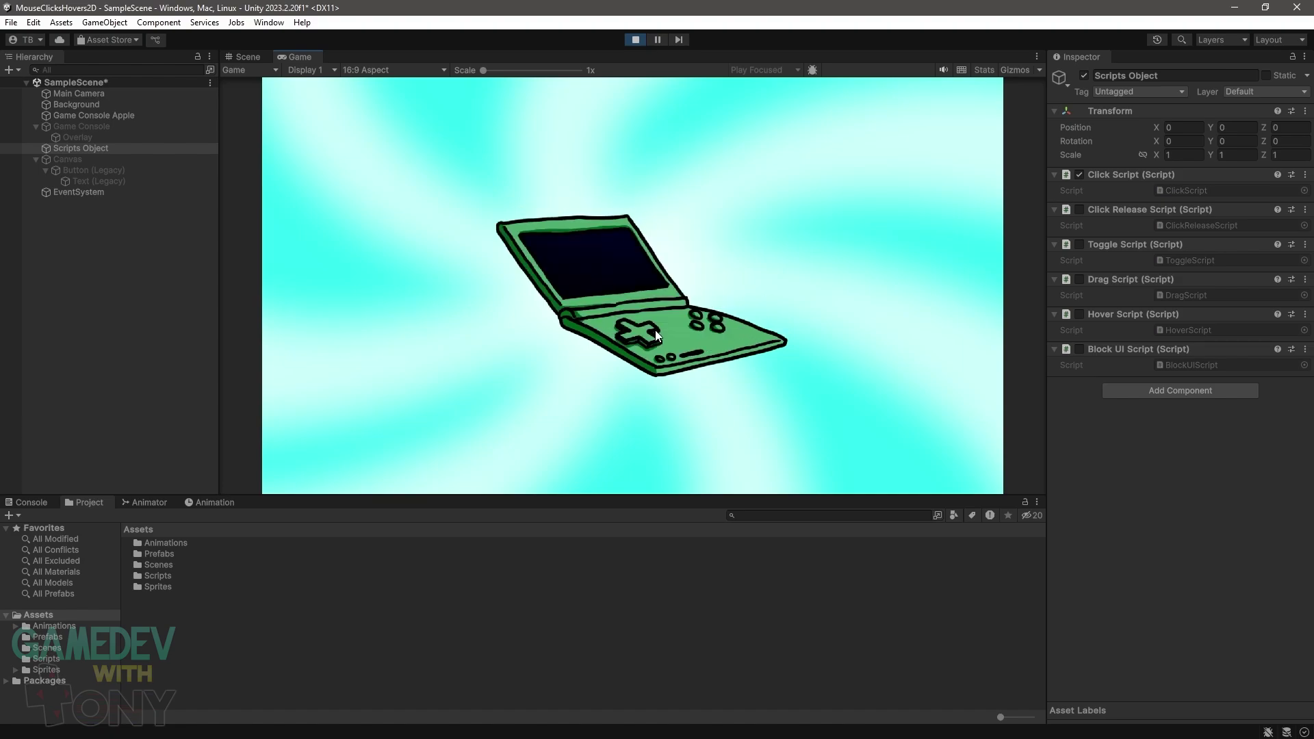
{"action": "left_click", "coordinate": [655, 330]}
{"action": "left_click", "coordinate": [655, 330]}
{"action": "left_click", "coordinate": [655, 330]}
{"action": "left_click", "coordinate": [655, 330]}
{"action": "left_click", "coordinate": [655, 330]}
{"action": "left_click", "coordinate": [655, 330]}
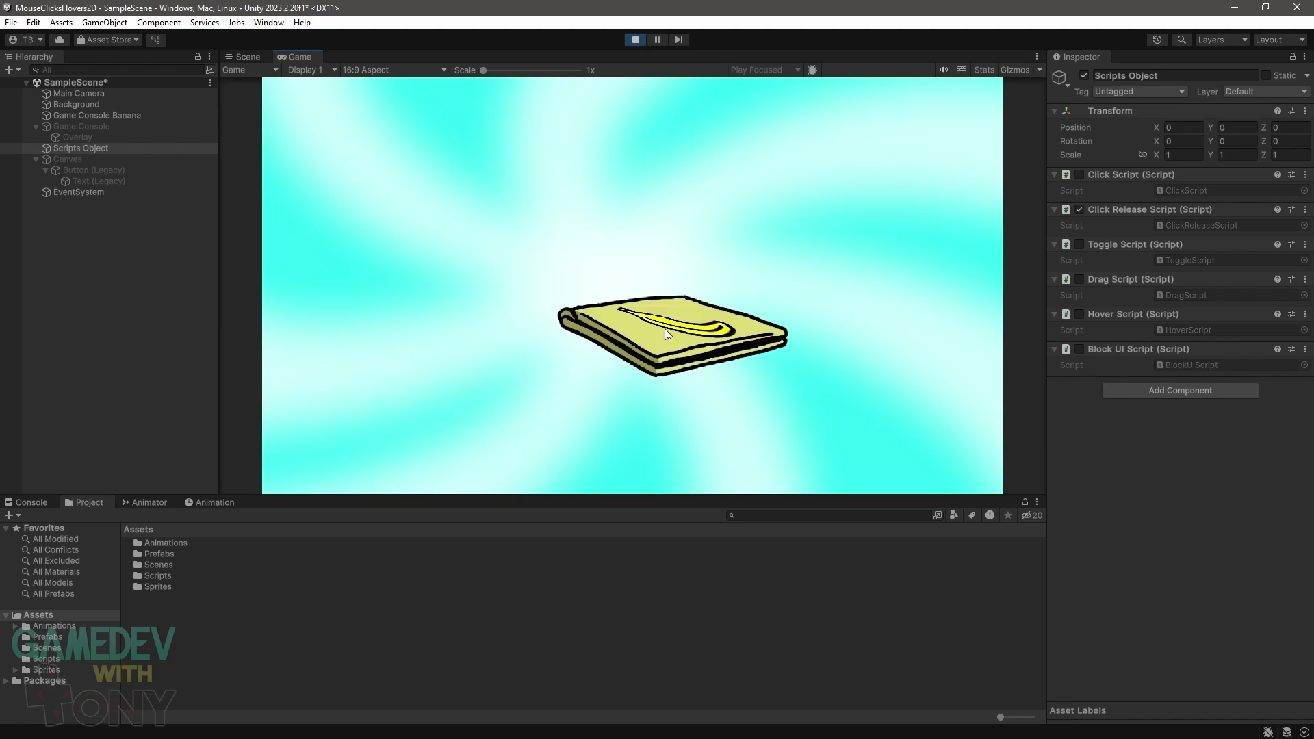
- Test the Click Release Script repeatedly on the banana game console in the running scene
{"action": "left_click", "coordinate": [664, 329]}
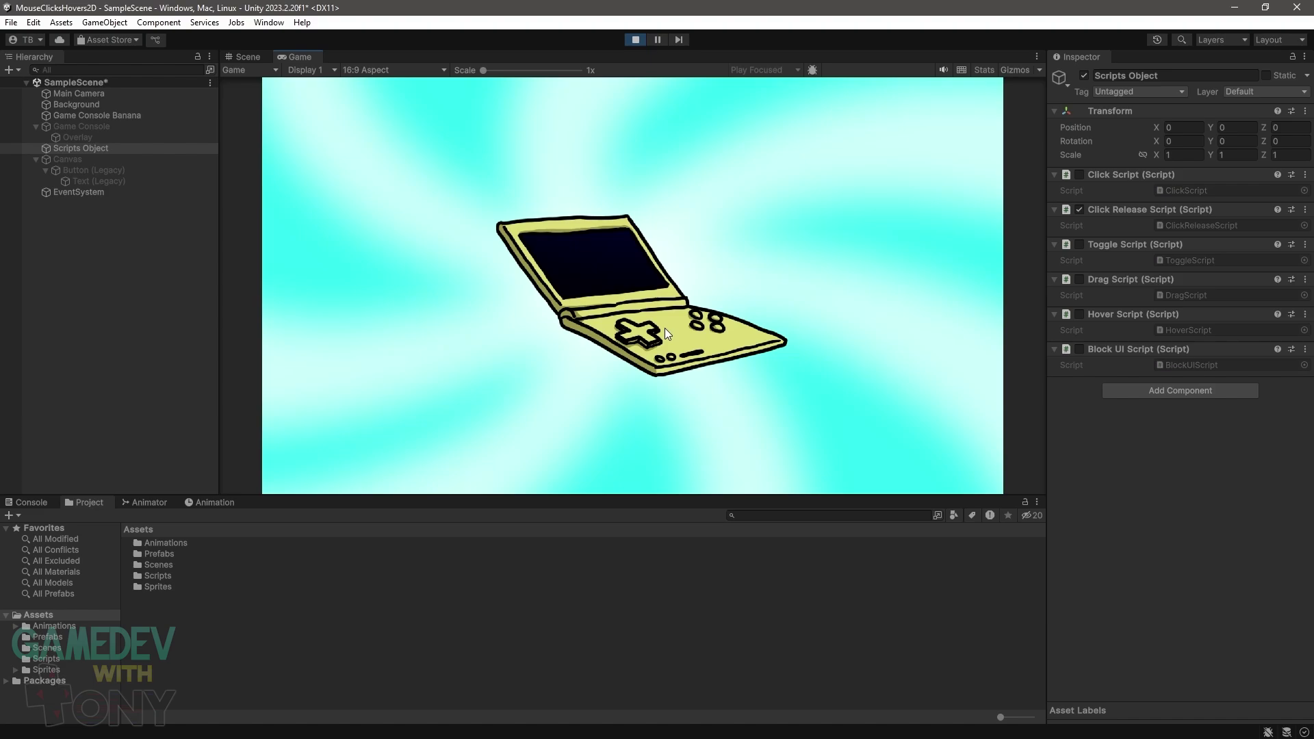
{"action": "left_click", "coordinate": [664, 330]}
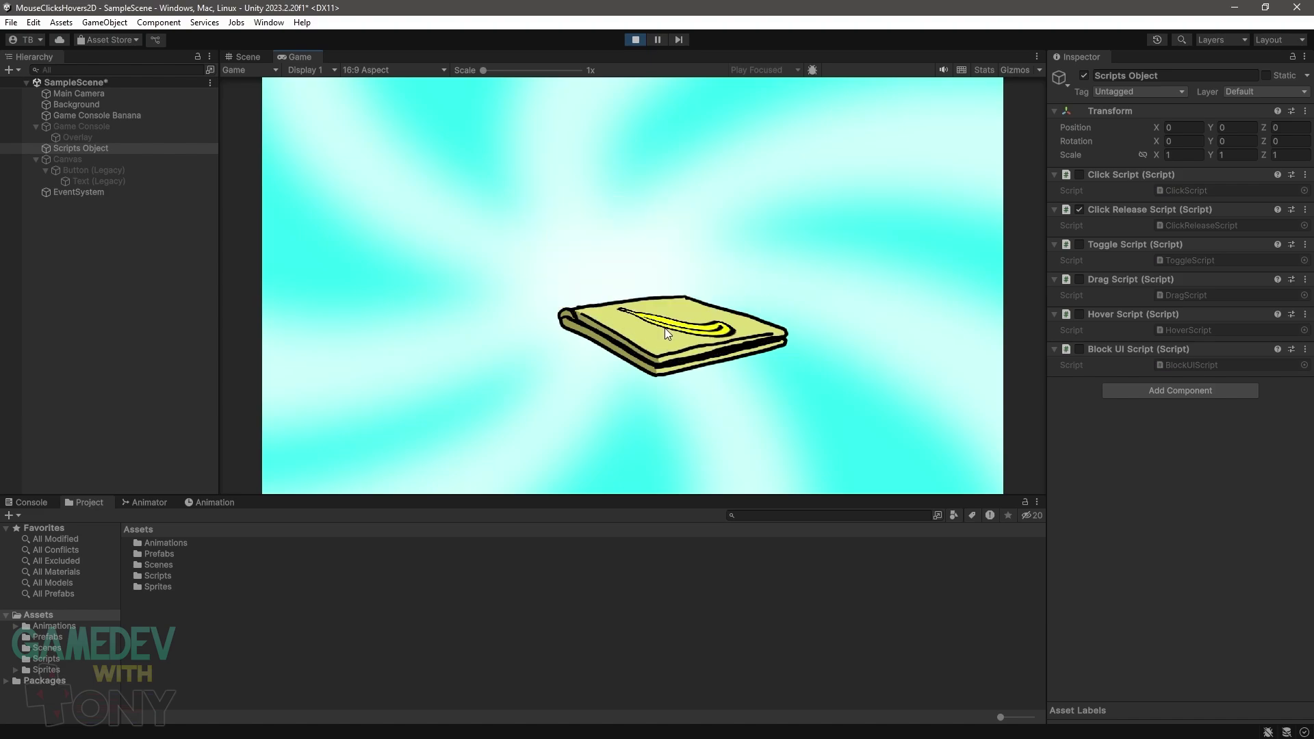
{"action": "left_click", "coordinate": [664, 329]}
{"action": "left_click", "coordinate": [664, 327]}
{"action": "left_click", "coordinate": [664, 327]}
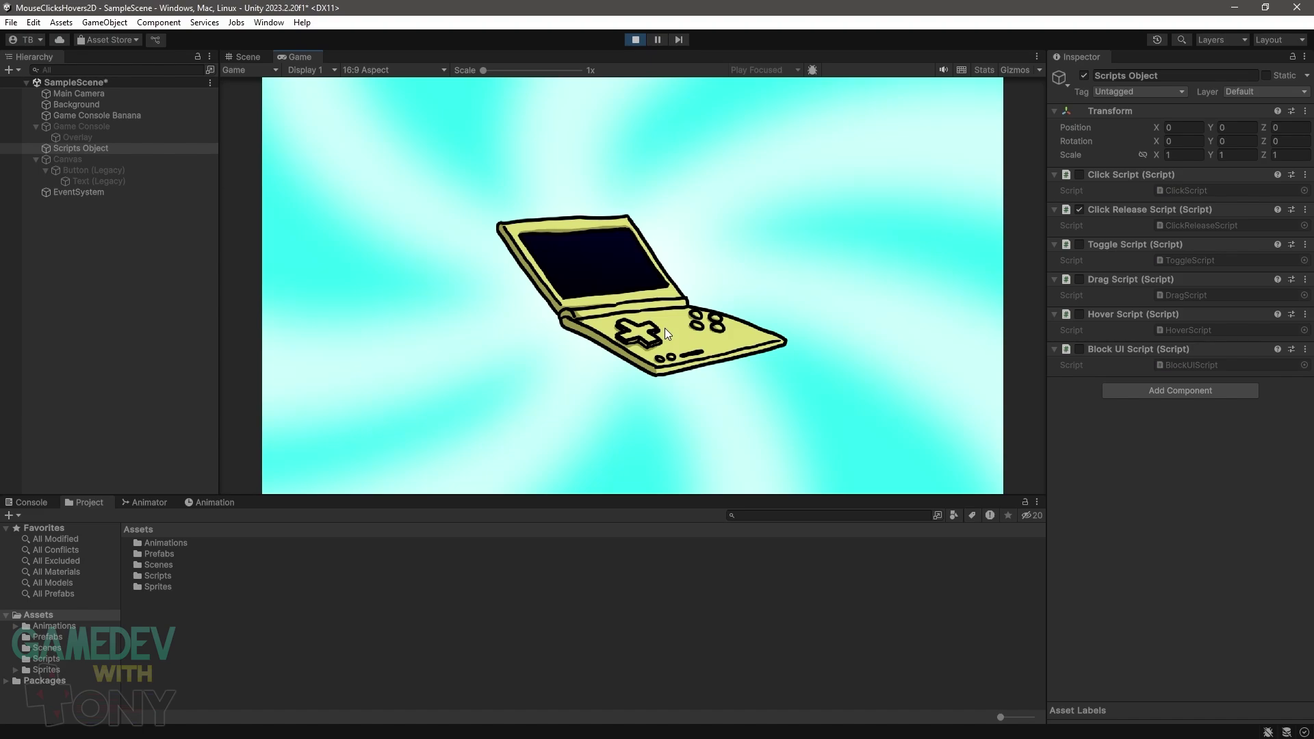
{"action": "left_click", "coordinate": [664, 327]}
{"action": "left_click", "coordinate": [664, 327]}
{"action": "left_click", "coordinate": [664, 327]}
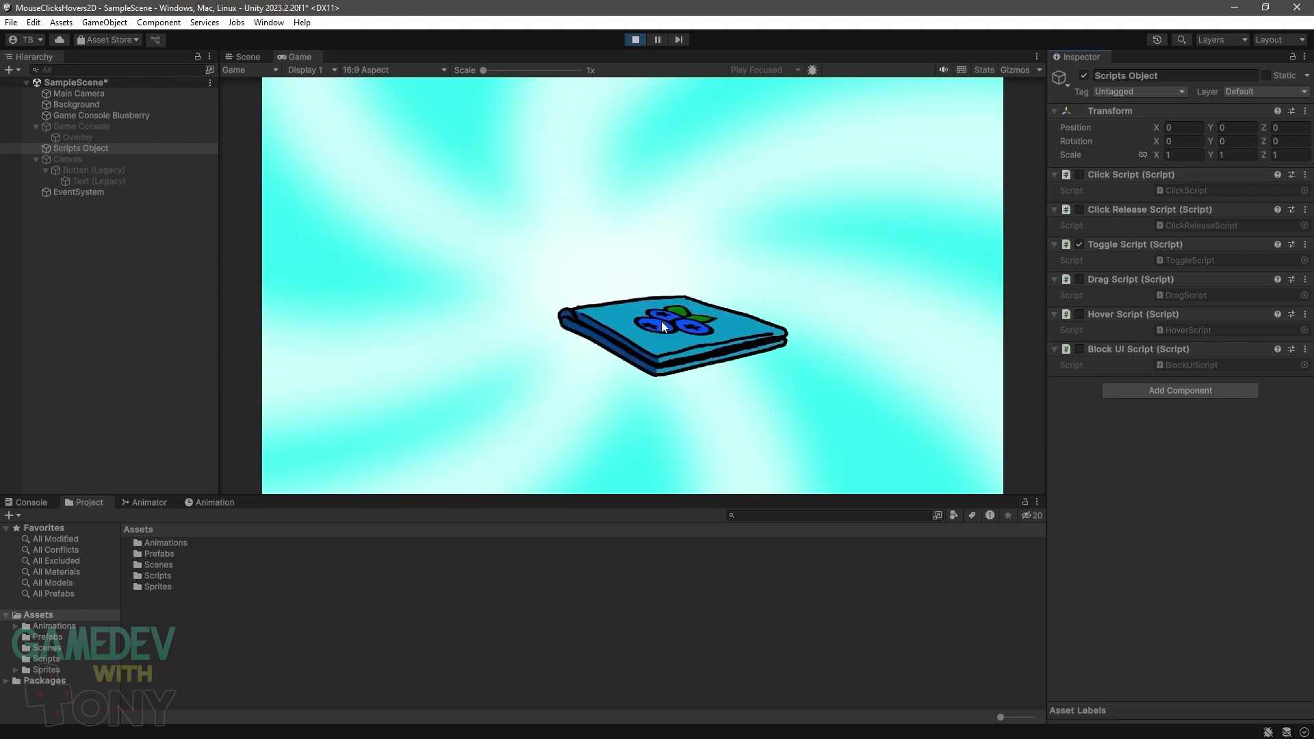
- Test the Toggle Script by repeatedly opening and closing the single blueberry game console
{"action": "left_click", "coordinate": [661, 322]}
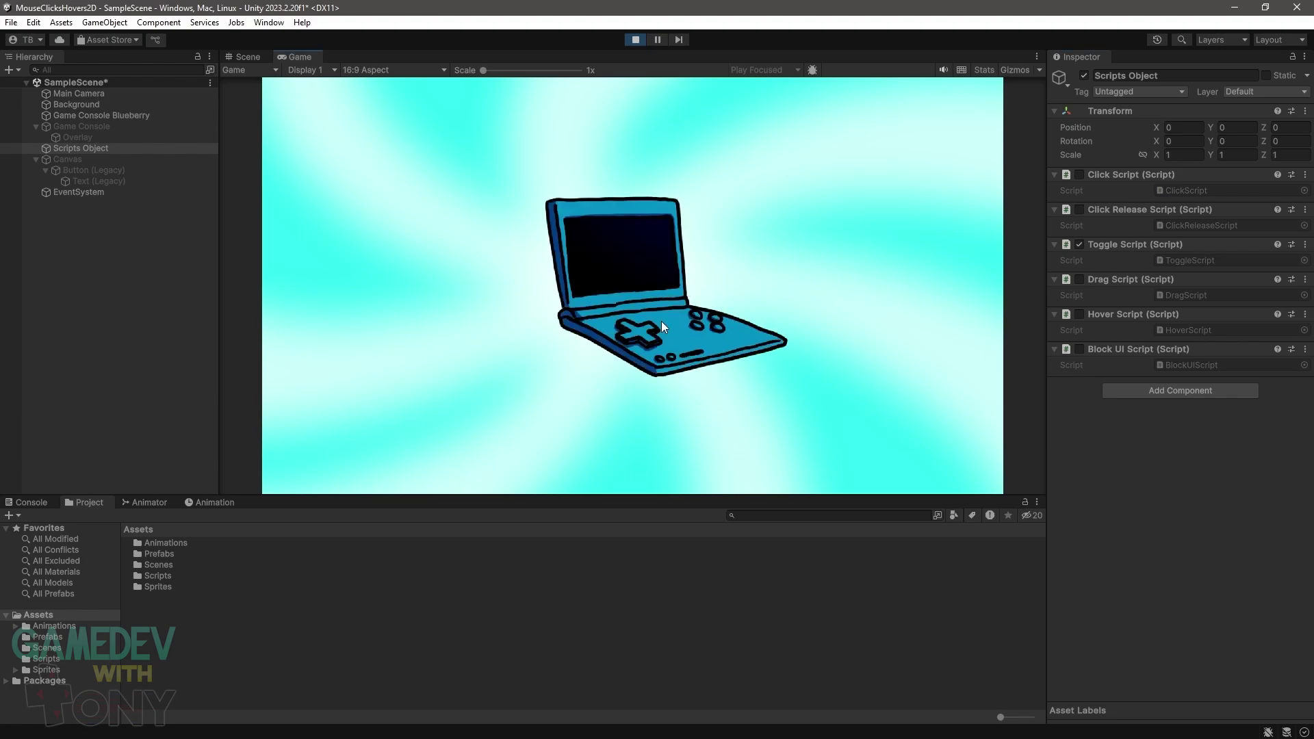
{"action": "left_click", "coordinate": [661, 322]}
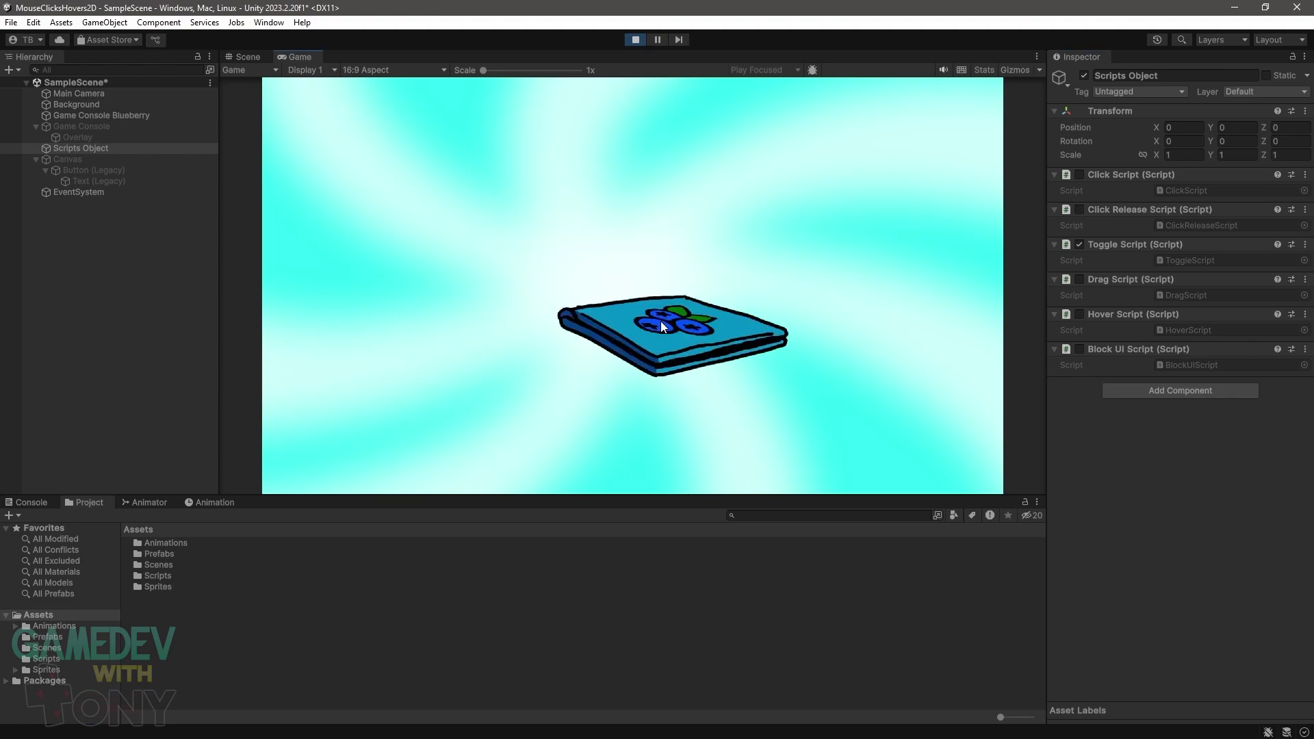
{"action": "left_click", "coordinate": [660, 322]}
{"action": "left_click", "coordinate": [660, 321]}
{"action": "left_click", "coordinate": [660, 321]}
{"action": "left_click", "coordinate": [660, 320]}
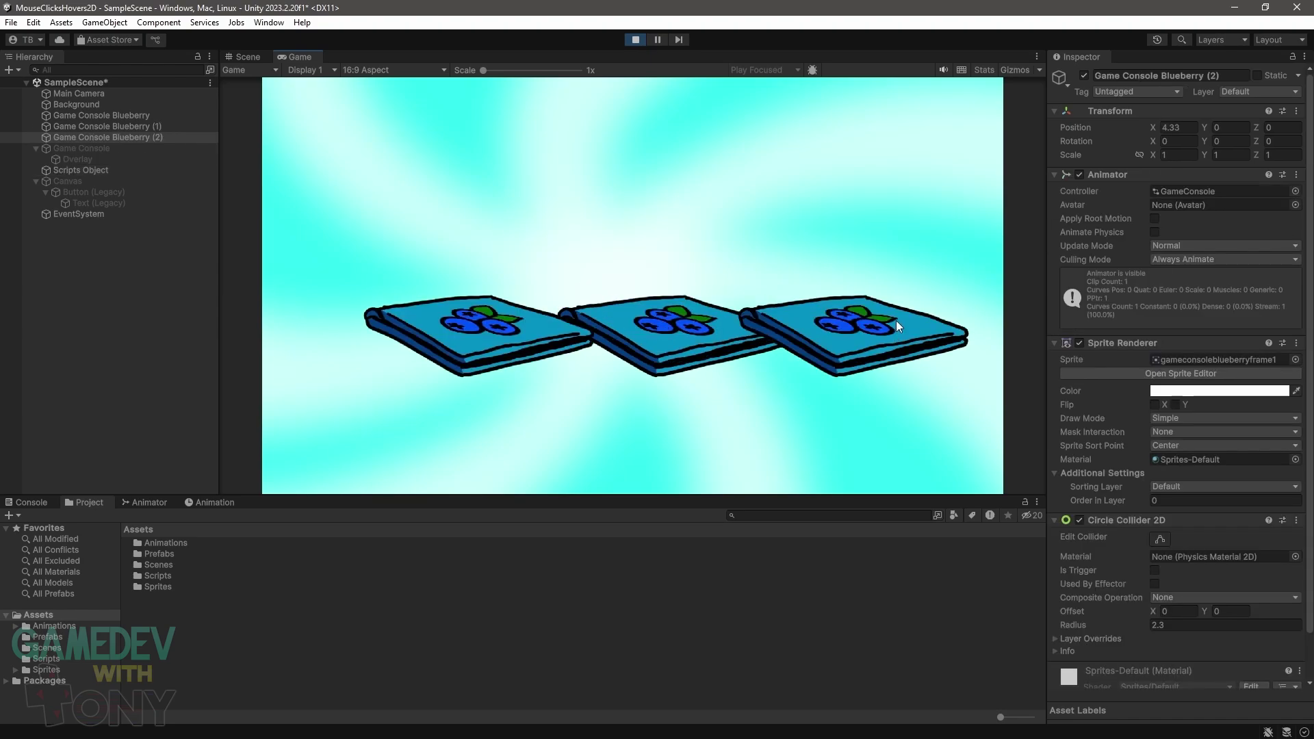
- Test toggling each of the three overlapping blueberry game consoles open and closed
{"action": "left_click", "coordinate": [779, 323]}
{"action": "left_click", "coordinate": [658, 322]}
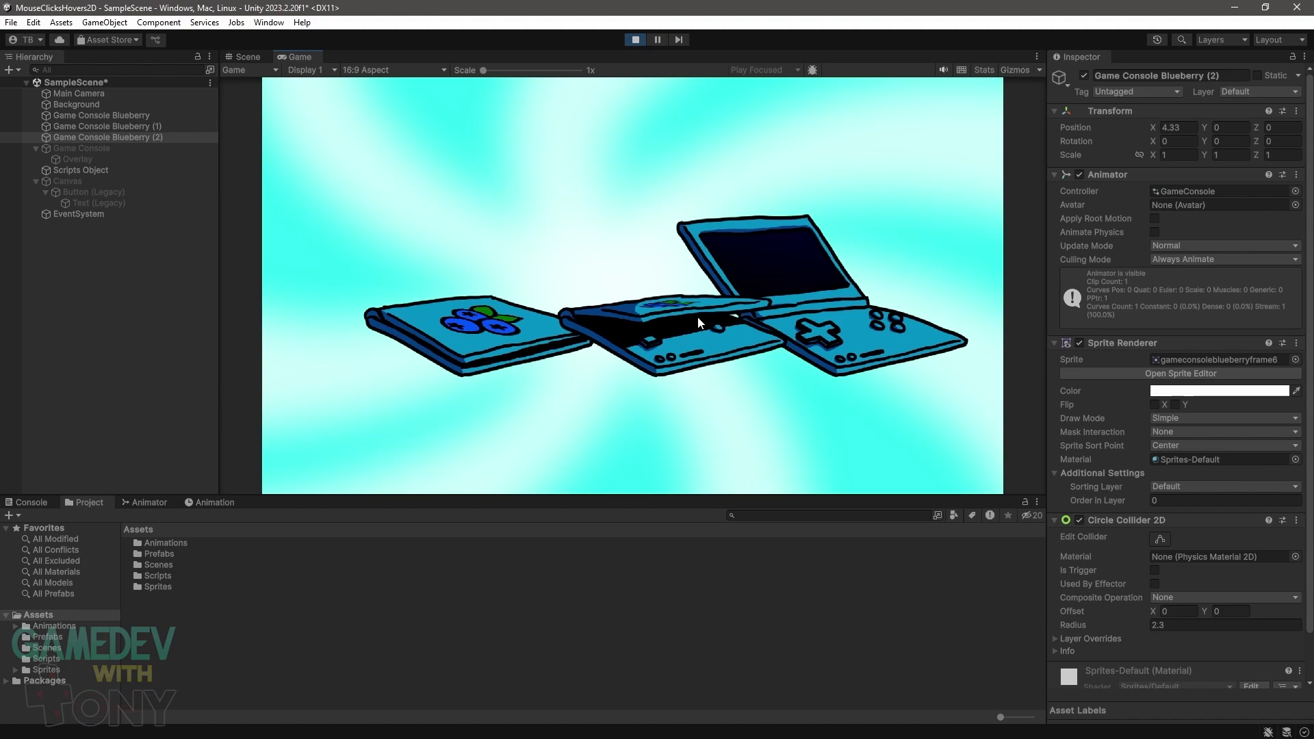
{"action": "left_click", "coordinate": [512, 317]}
{"action": "left_click", "coordinate": [510, 320]}
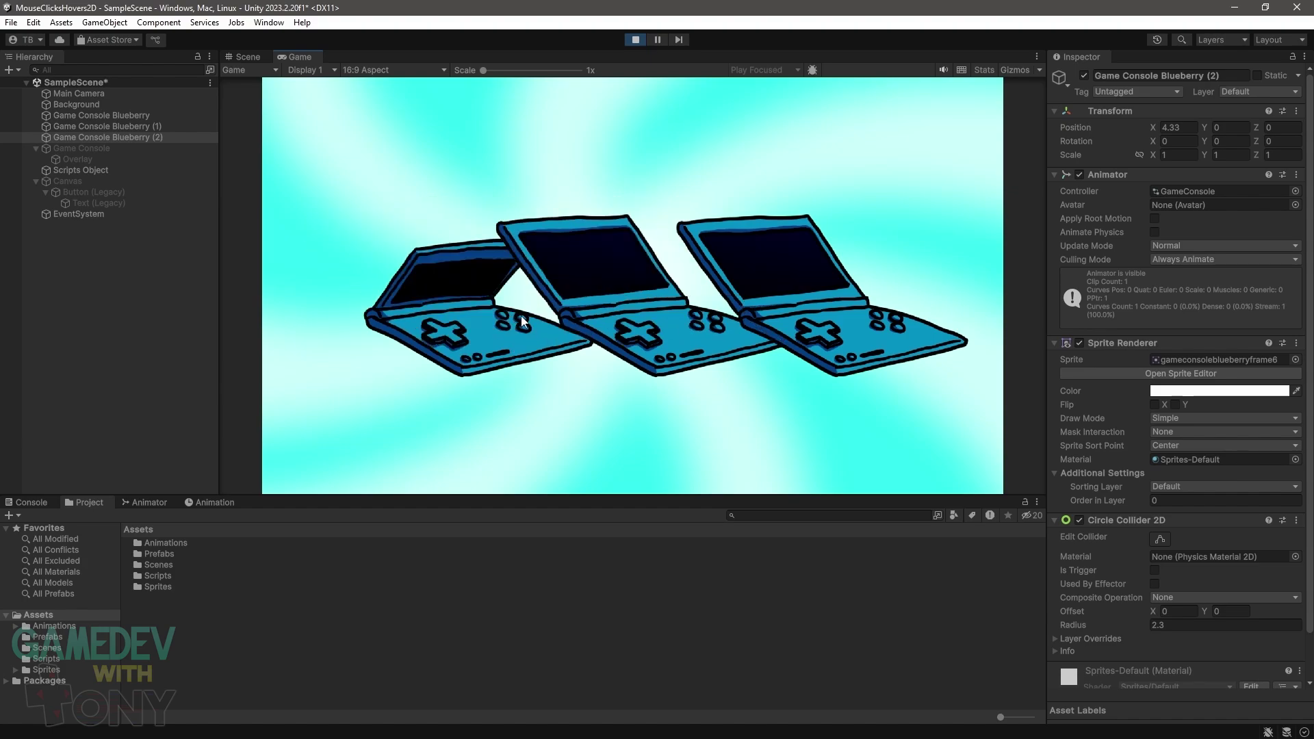
{"action": "left_click", "coordinate": [659, 321]}
{"action": "left_click", "coordinate": [864, 322]}
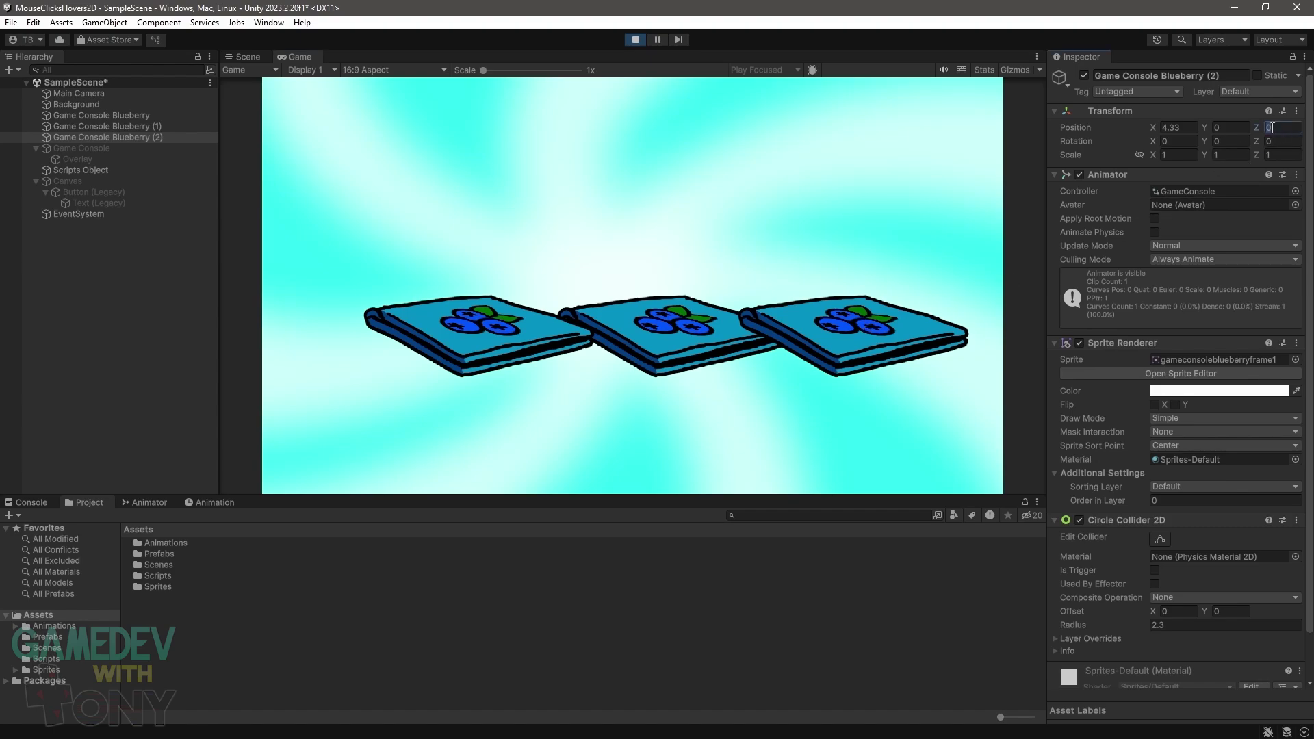
- Set the Z position of Game Console Blueberry (1) to -2
{"action": "left_click", "coordinate": [202, 127]}
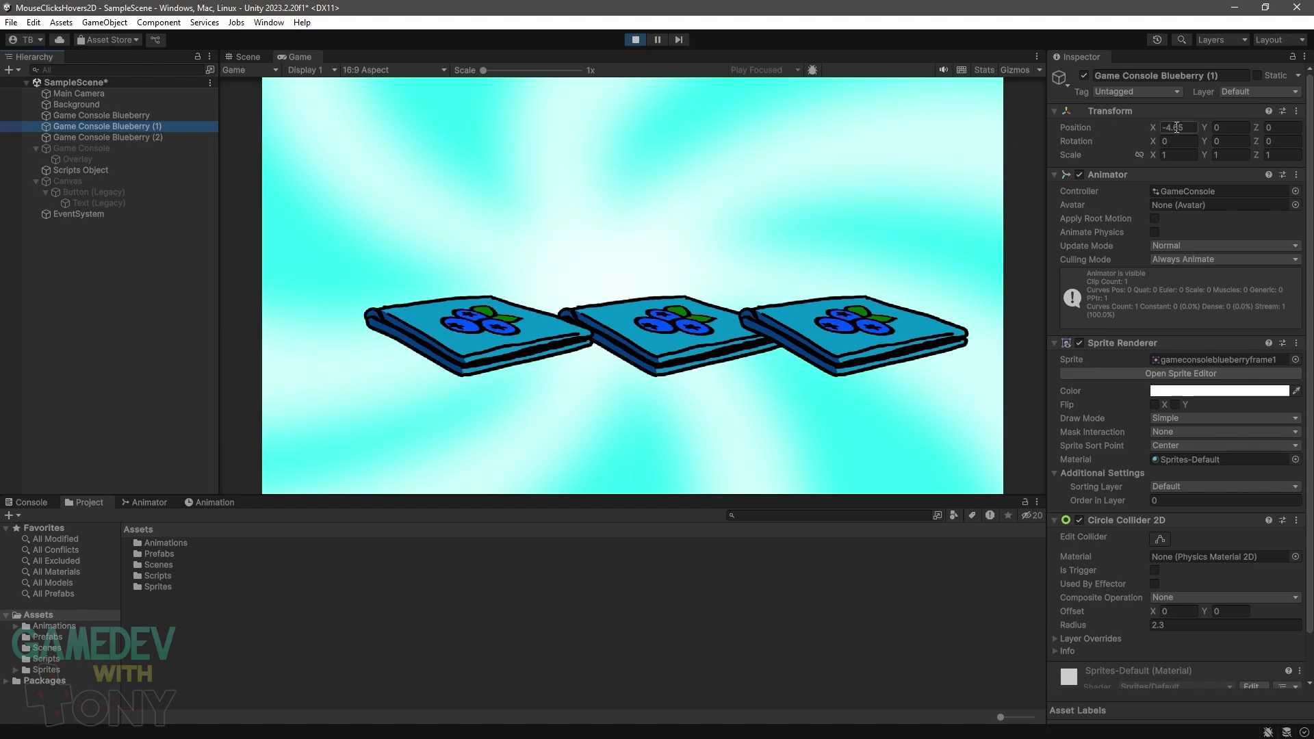
{"action": "left_click", "coordinate": [1266, 127]}
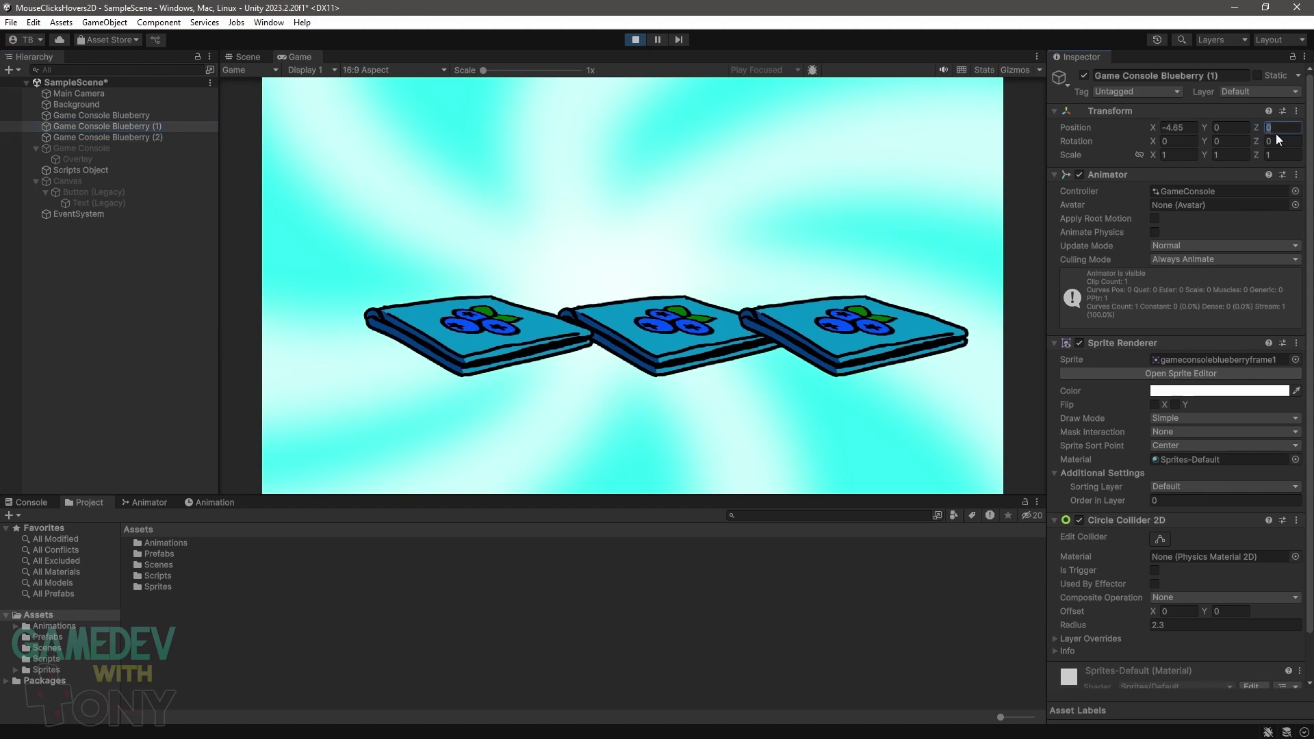
{"action": "type", "text": "-2"}
{"action": "left_click", "coordinate": [749, 446]}
- Retest toggling the three blueberry consoles with the changed Z position
{"action": "left_click", "coordinate": [886, 331]}
{"action": "left_click", "coordinate": [664, 330]}
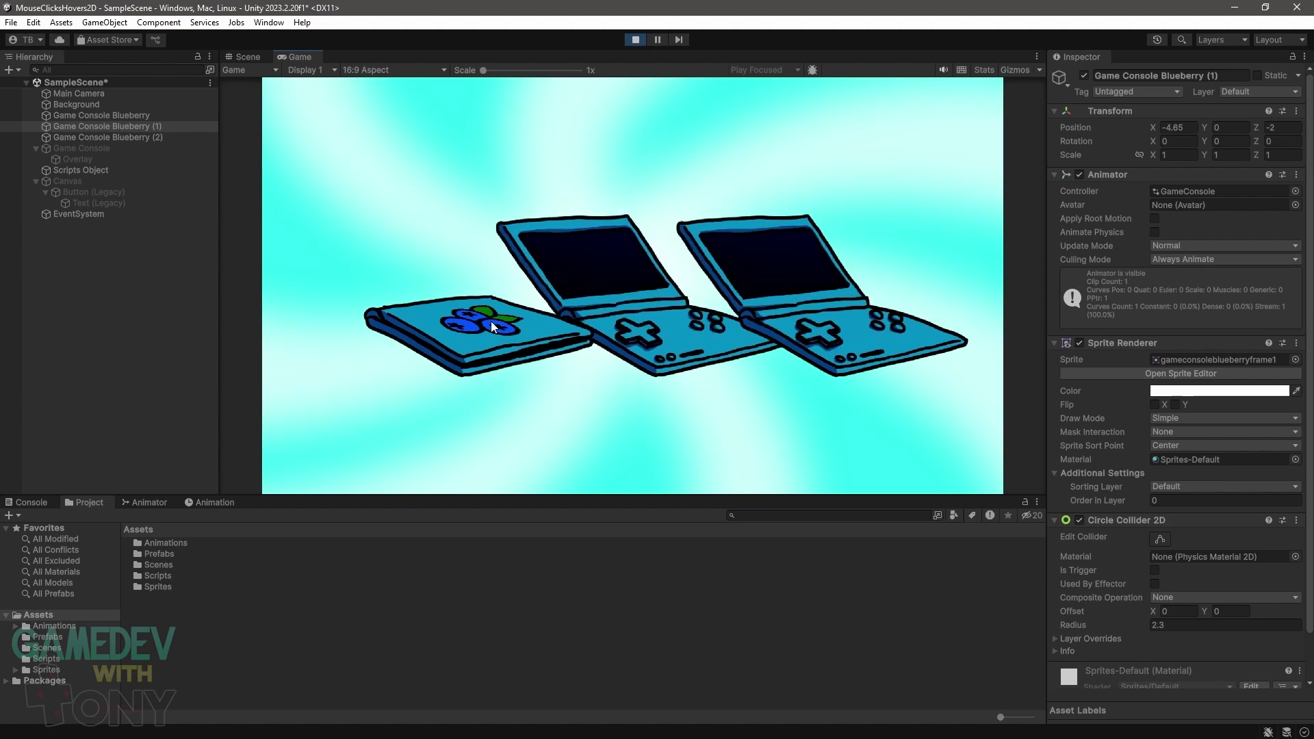
{"action": "left_click", "coordinate": [491, 322]}
{"action": "left_click", "coordinate": [491, 322]}
{"action": "left_click", "coordinate": [672, 325]}
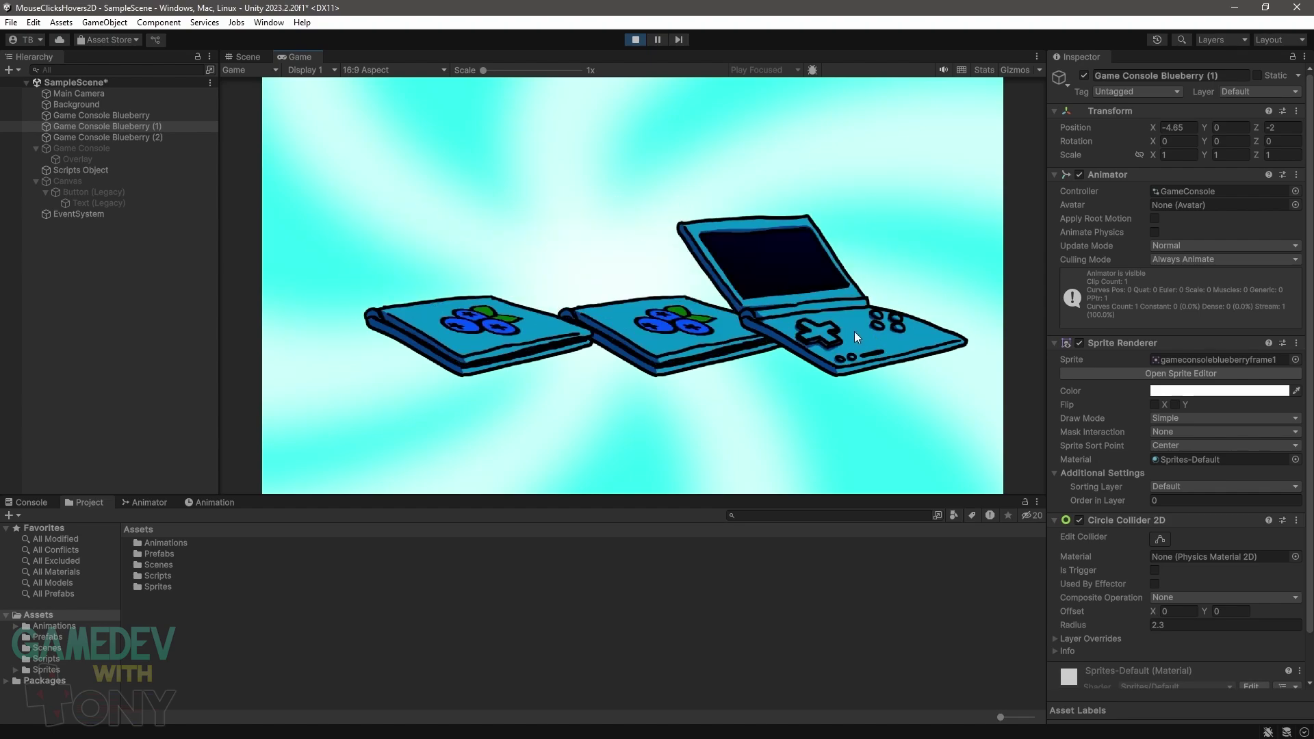
{"action": "left_click", "coordinate": [854, 332]}
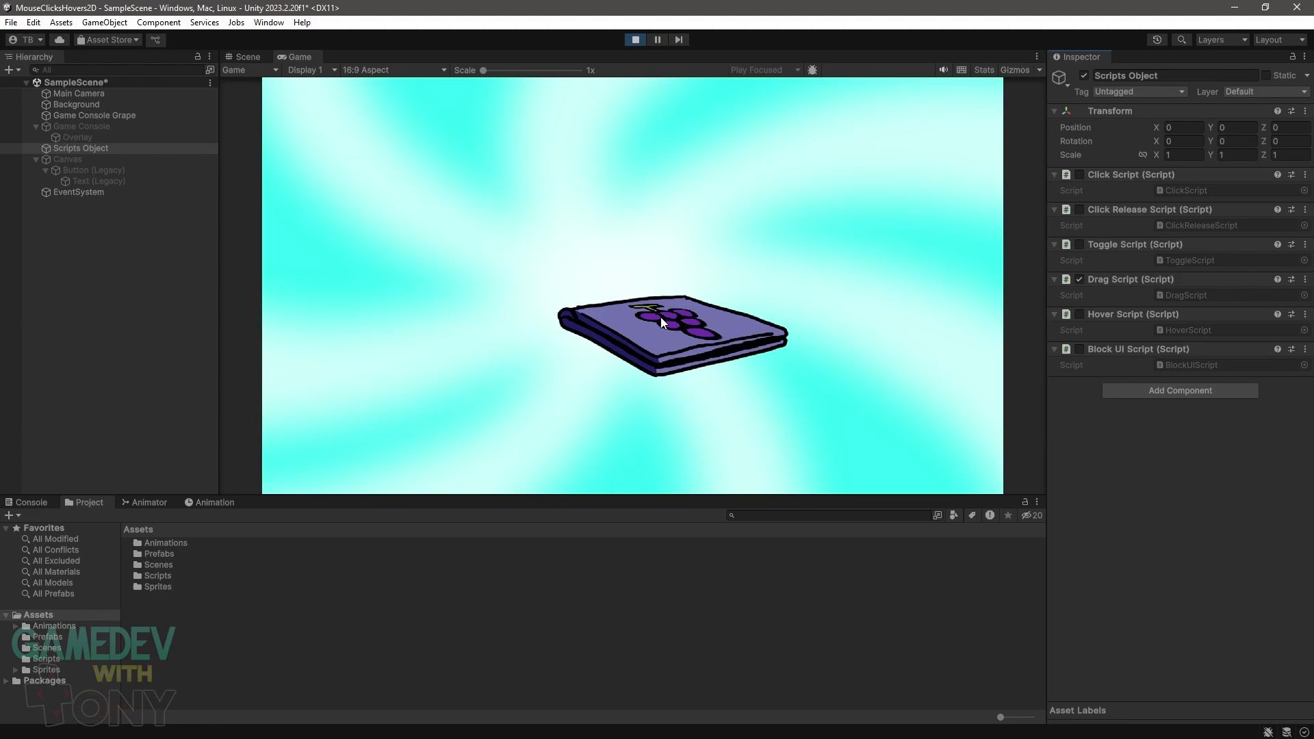
- Test the Drag Script by holding and moving off the single grape console, then off one of three grape consoles
{"action": "left_click_drag", "start_coordinate": [660, 318], "coordinate": [483, 346]}
{"action": "left_click", "coordinate": [705, 308]}
{"action": "left_click_drag", "start_coordinate": [560, 334], "coordinate": [446, 348]}
{"action": "left_click_drag", "start_coordinate": [718, 329], "coordinate": [412, 368]}
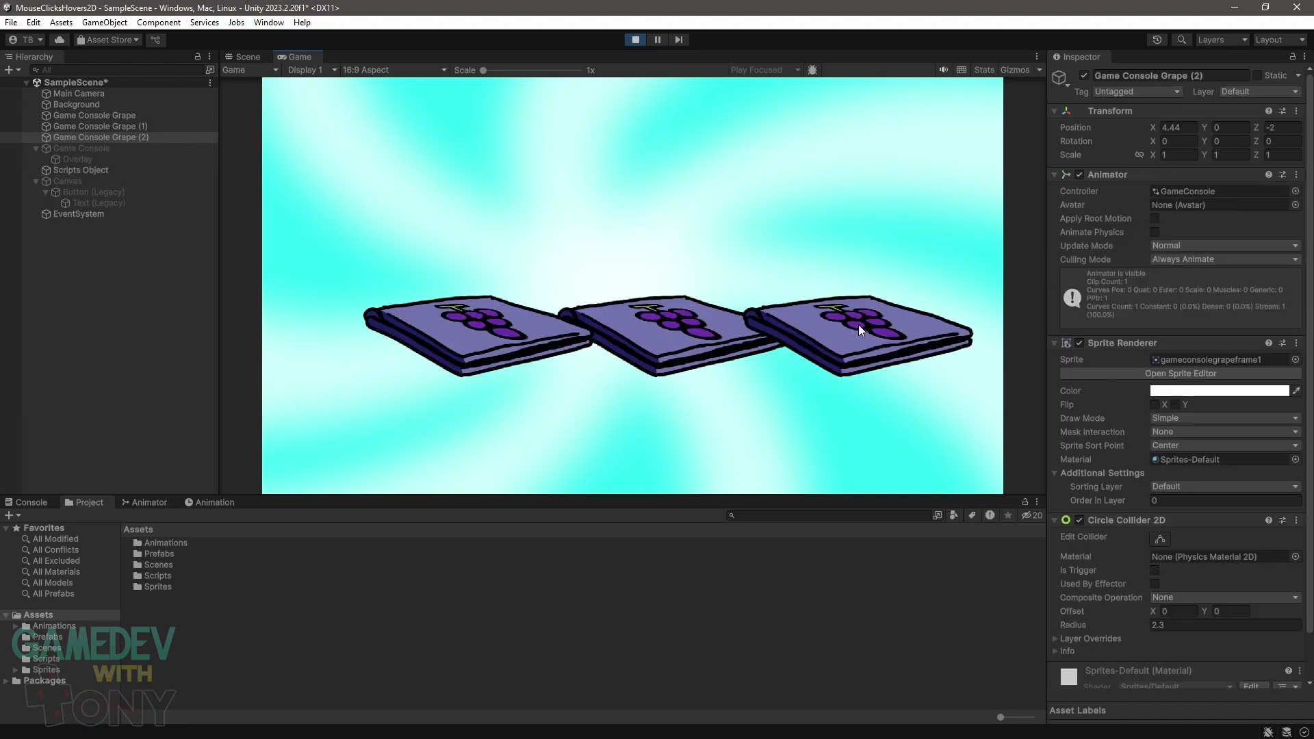
{"action": "left_click_drag", "start_coordinate": [858, 325], "coordinate": [765, 337]}
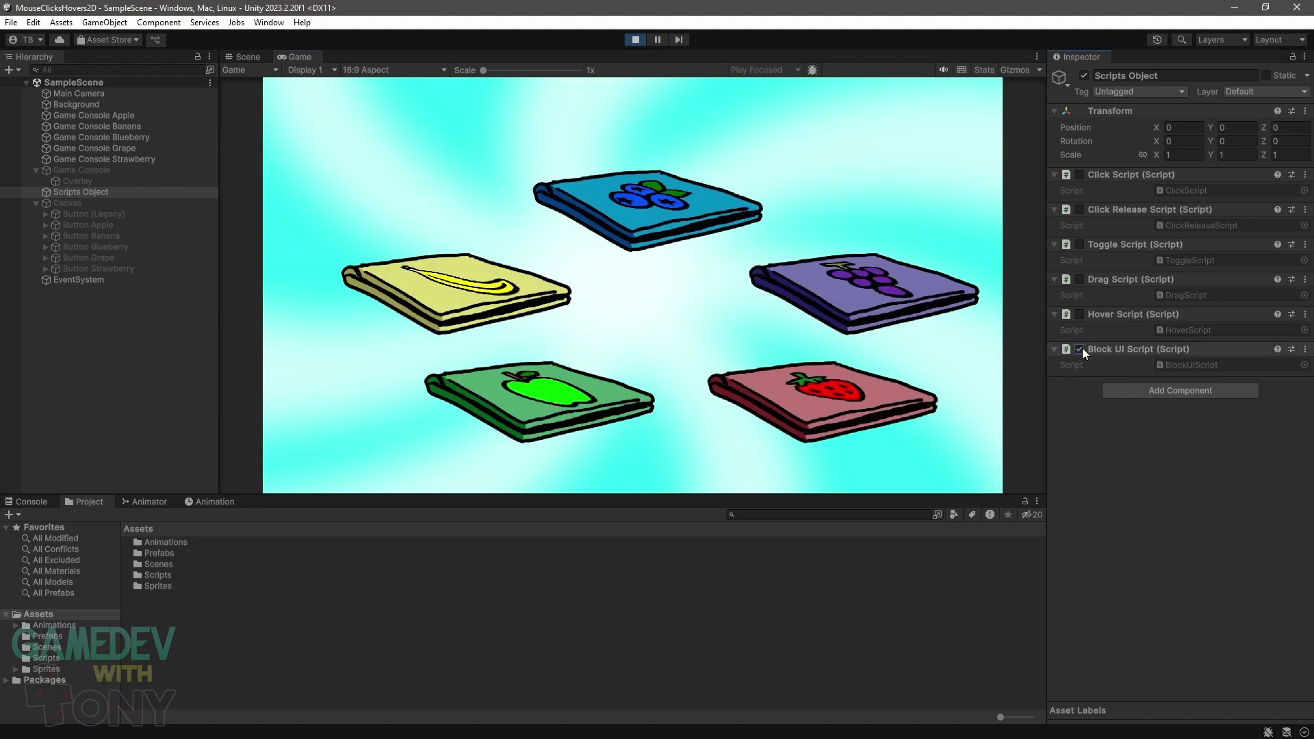
- Activate the Canvas and test opening the strawberry, grape, blueberry, banana and apple consoles from spots outside their UI buttons
{"action": "left_click", "coordinate": [59, 201]}
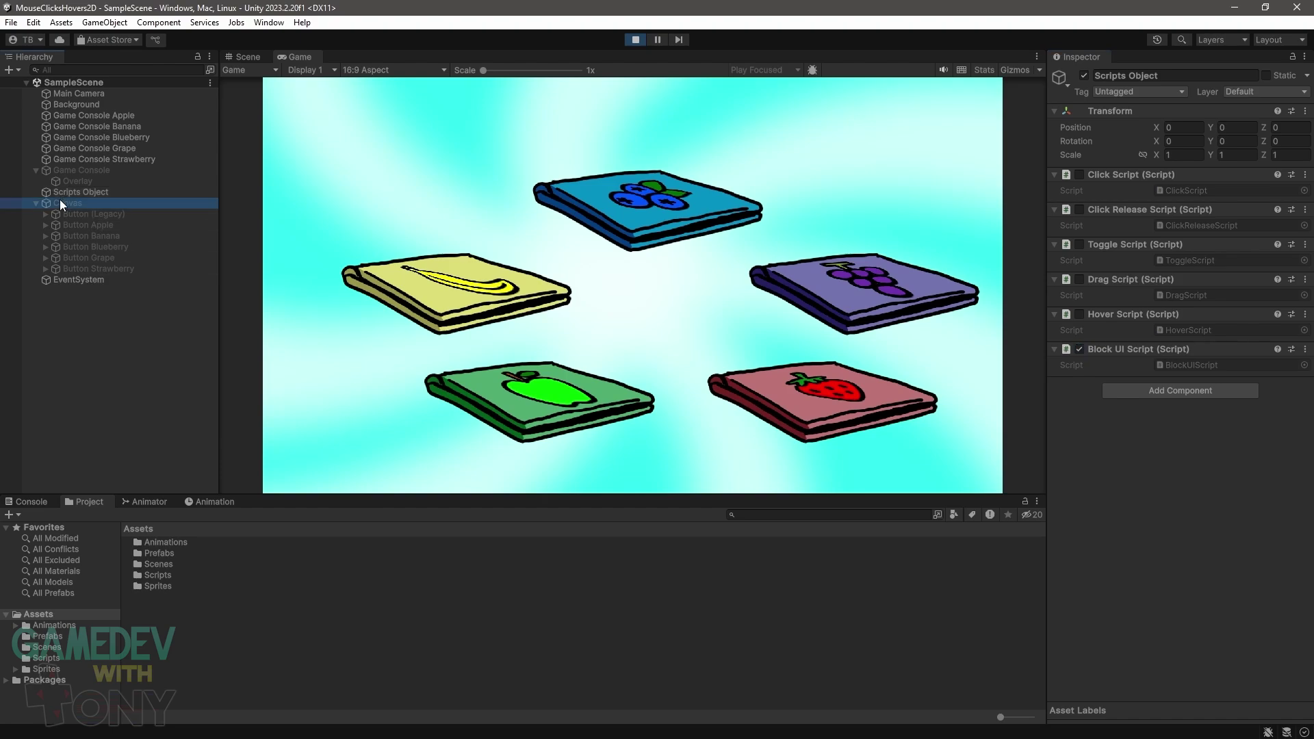
{"action": "left_click", "coordinate": [1084, 75]}
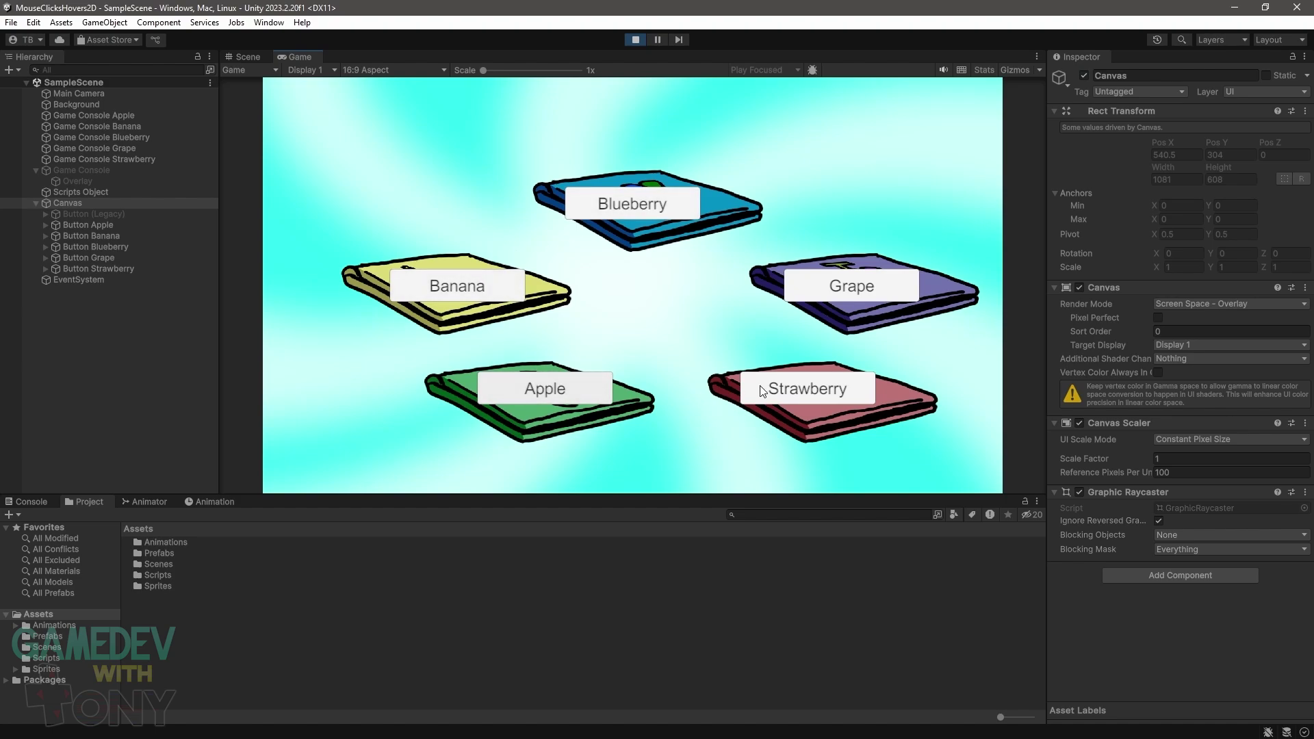
{"action": "left_click", "coordinate": [805, 363]}
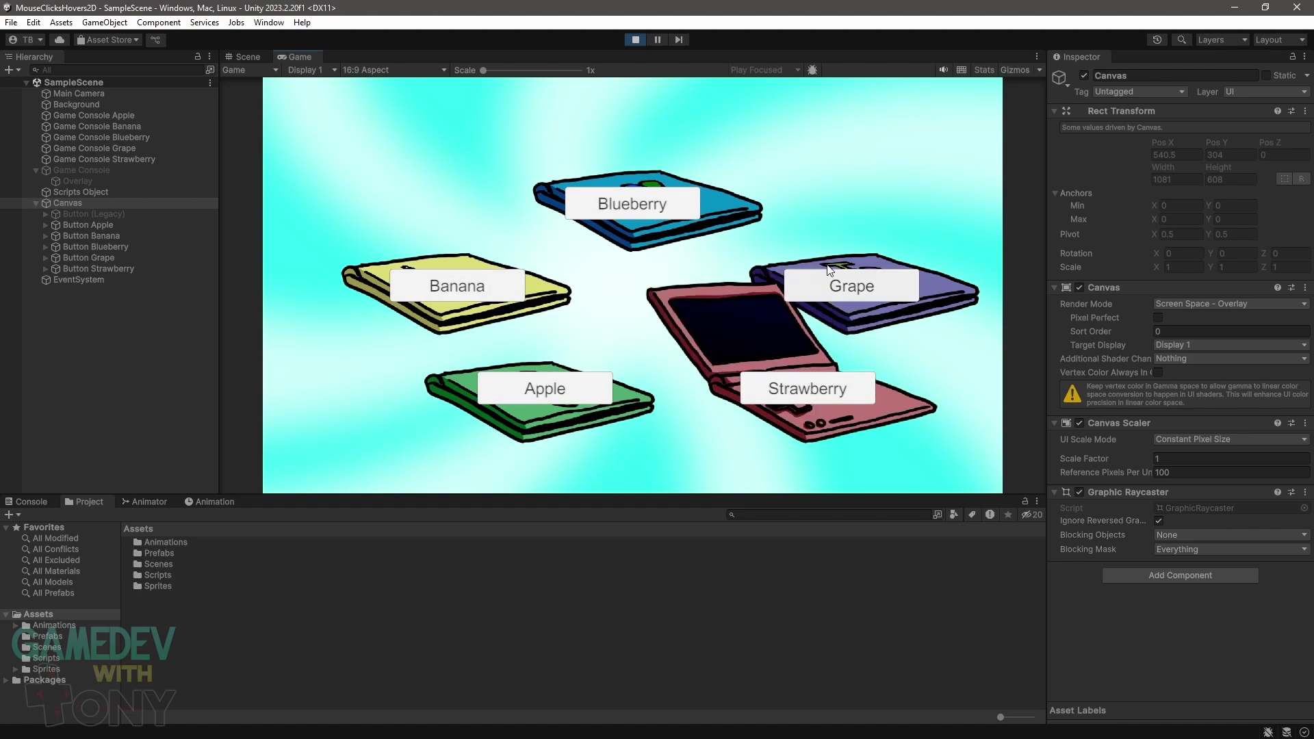
{"action": "left_click", "coordinate": [833, 258]}
{"action": "left_click", "coordinate": [605, 180]}
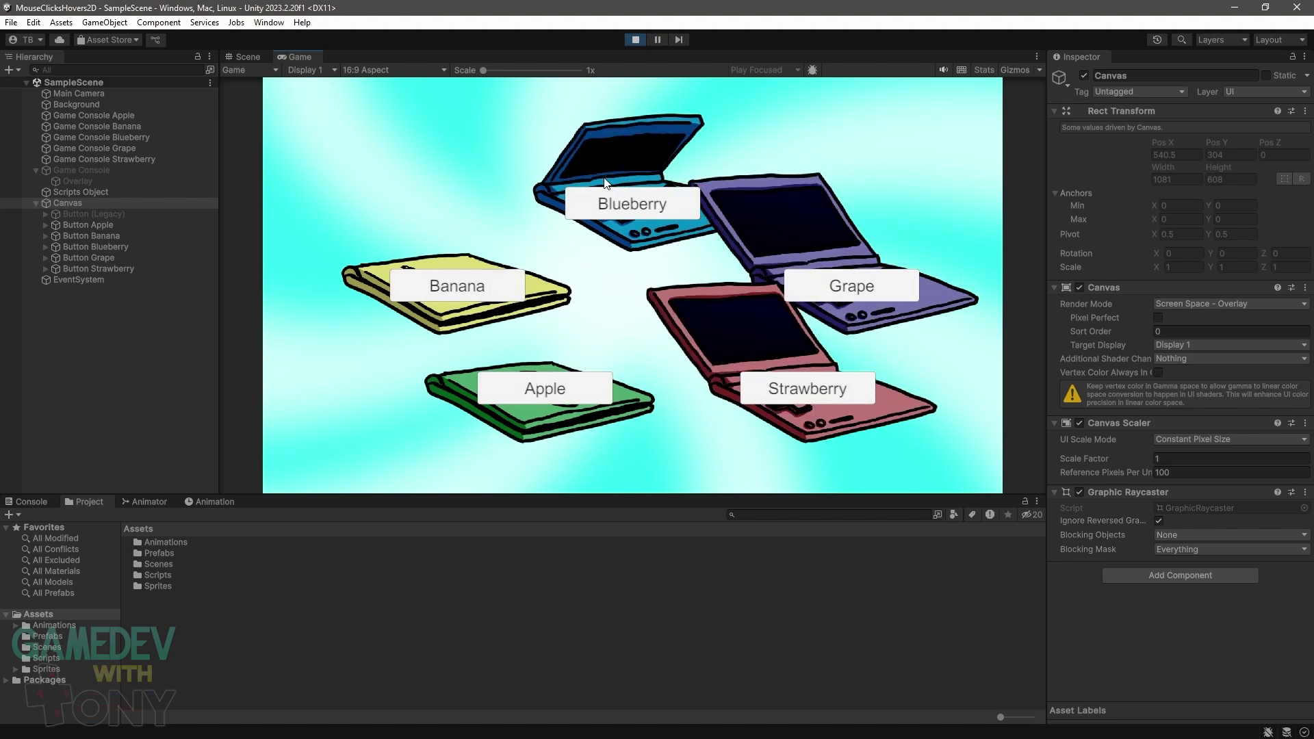
{"action": "left_click", "coordinate": [405, 247]}
{"action": "left_click", "coordinate": [538, 366]}
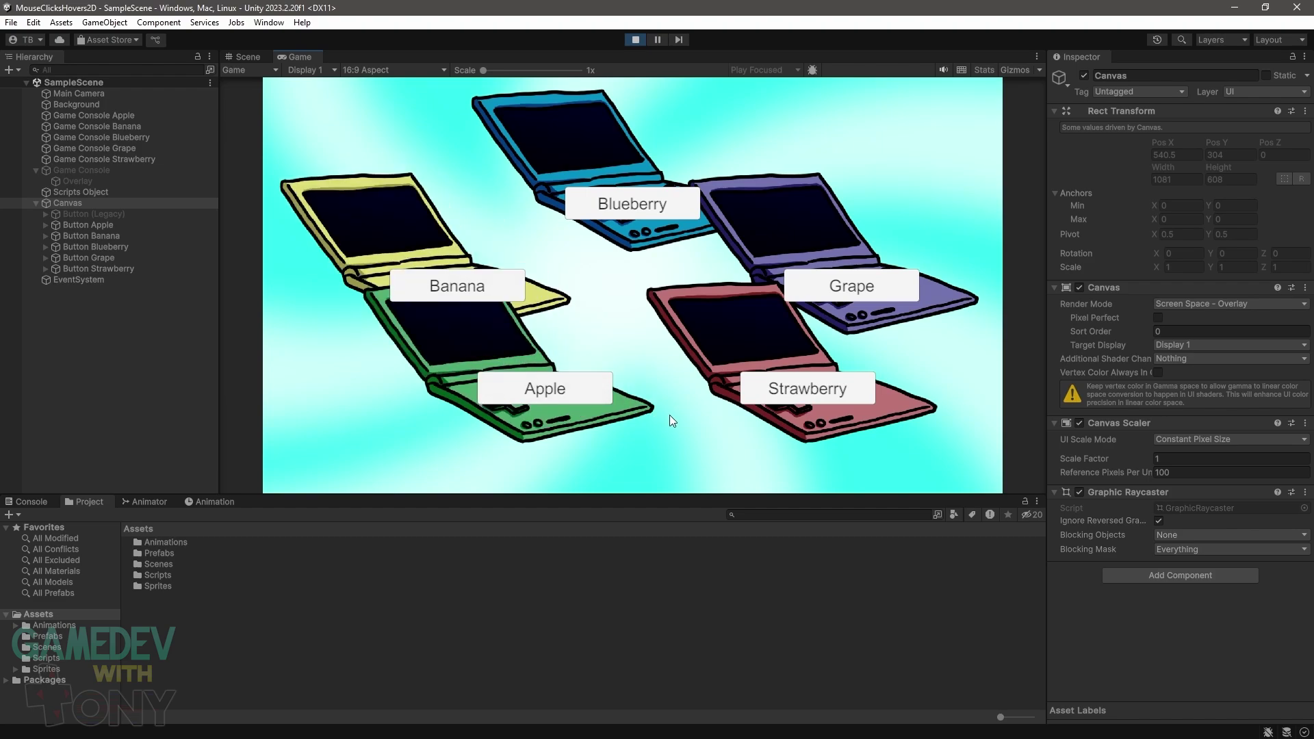